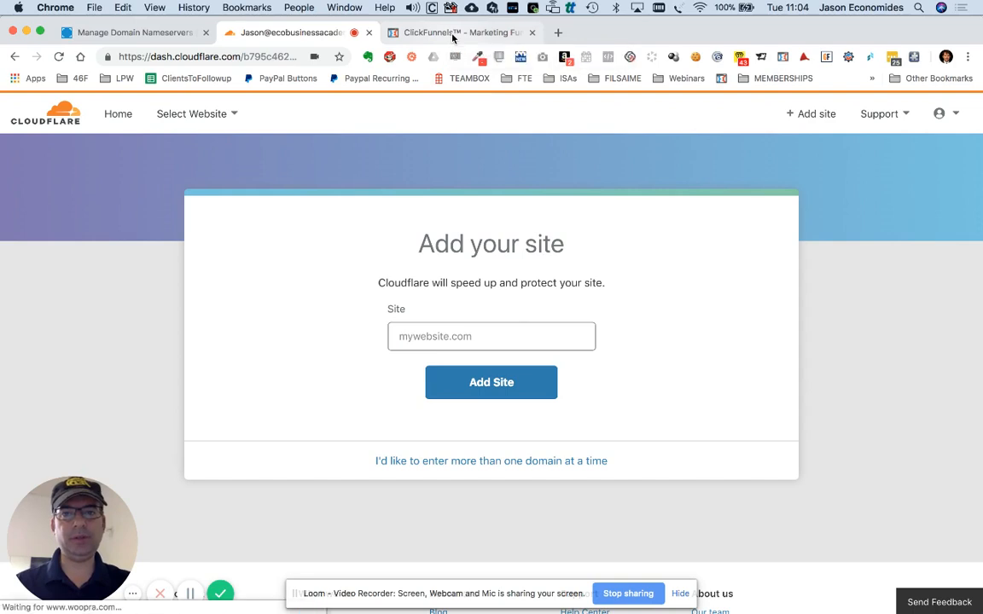
# Switch to ClickFunnels and start adding a new domain to the account.
pyautogui.click(453, 34)
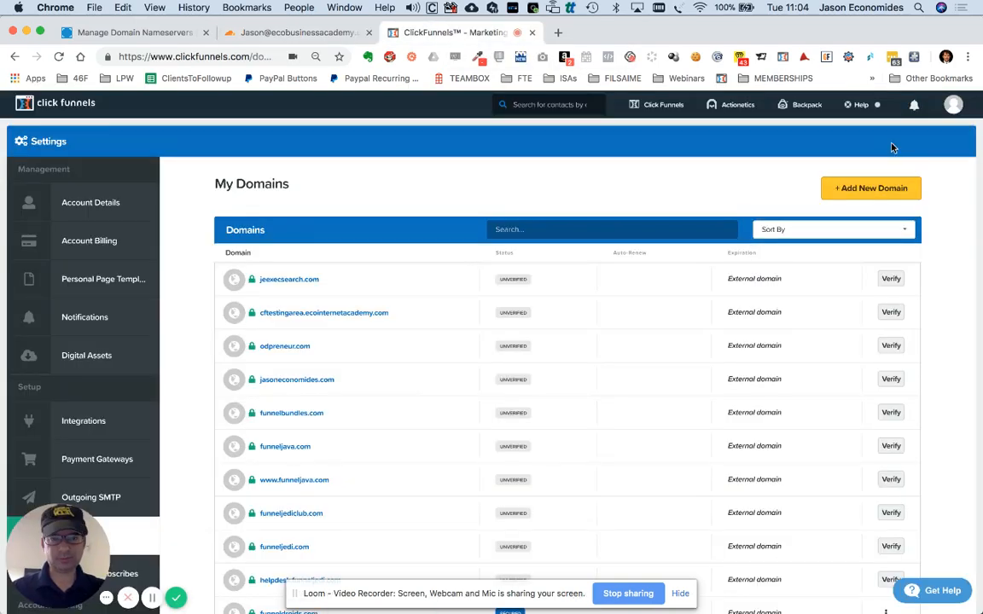
pyautogui.click(879, 189)
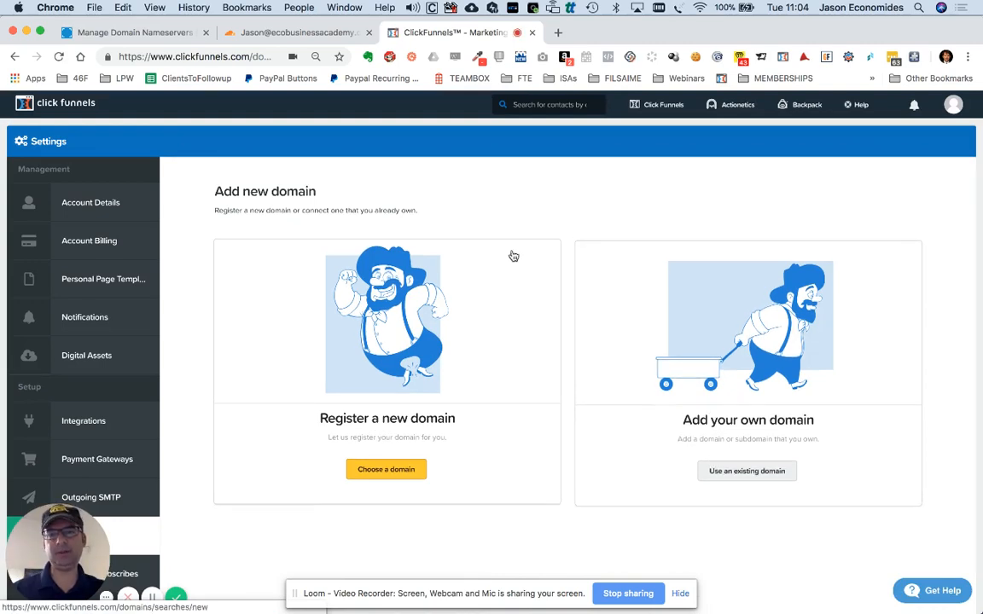
pyautogui.click(152, 39)
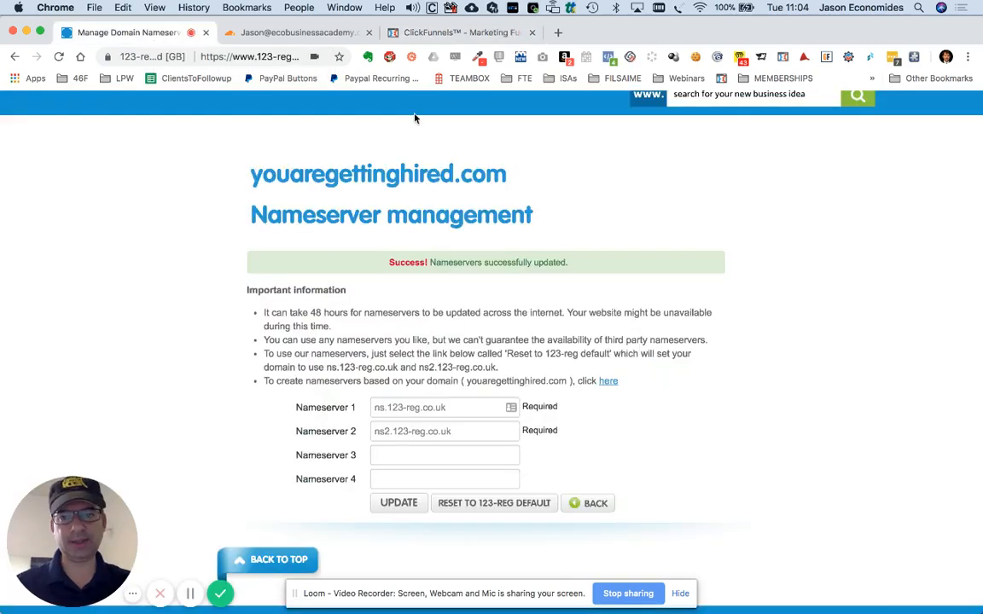
pyautogui.click(476, 33)
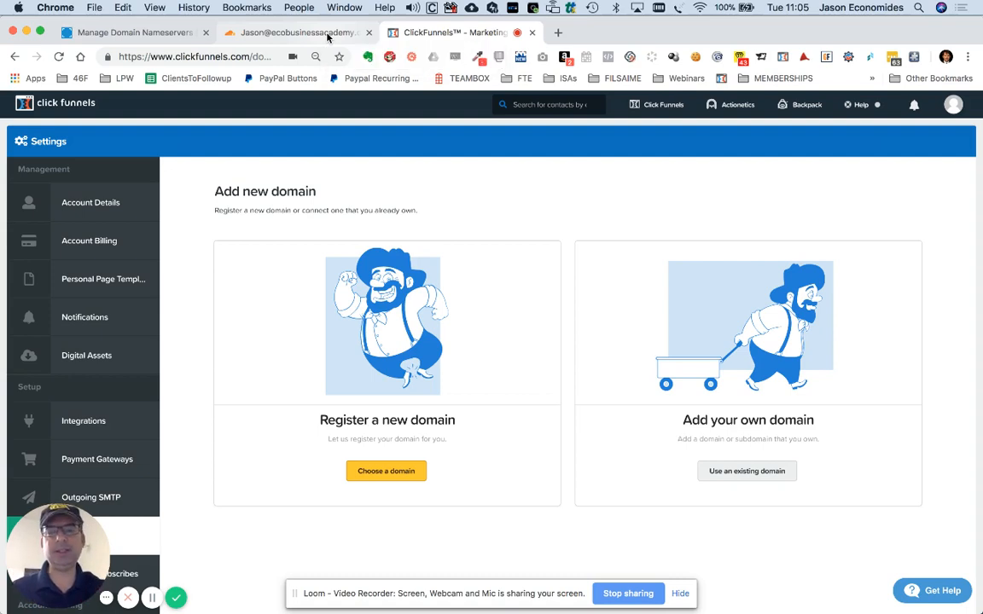
pyautogui.click(328, 34)
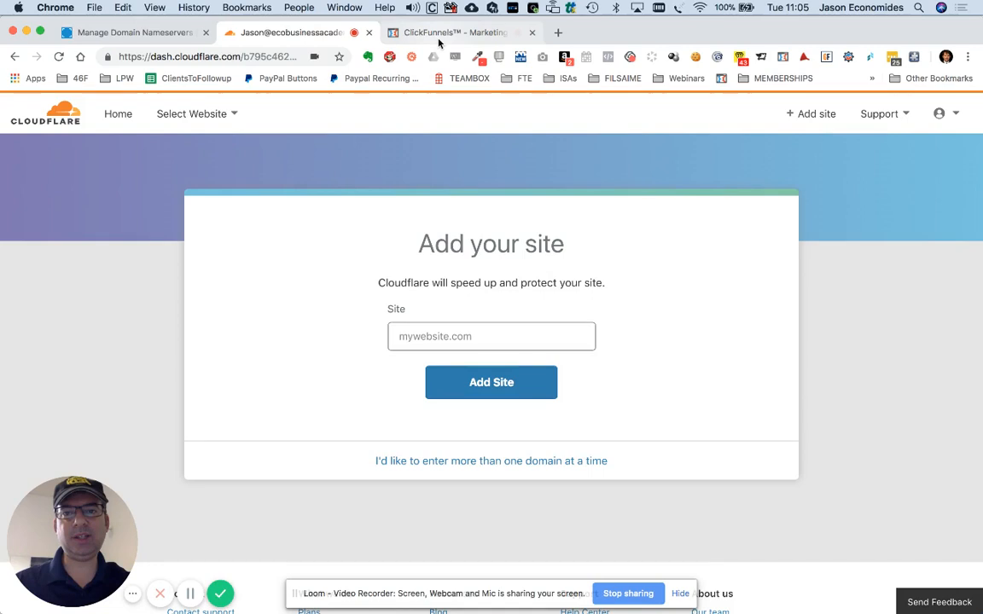
pyautogui.click(439, 35)
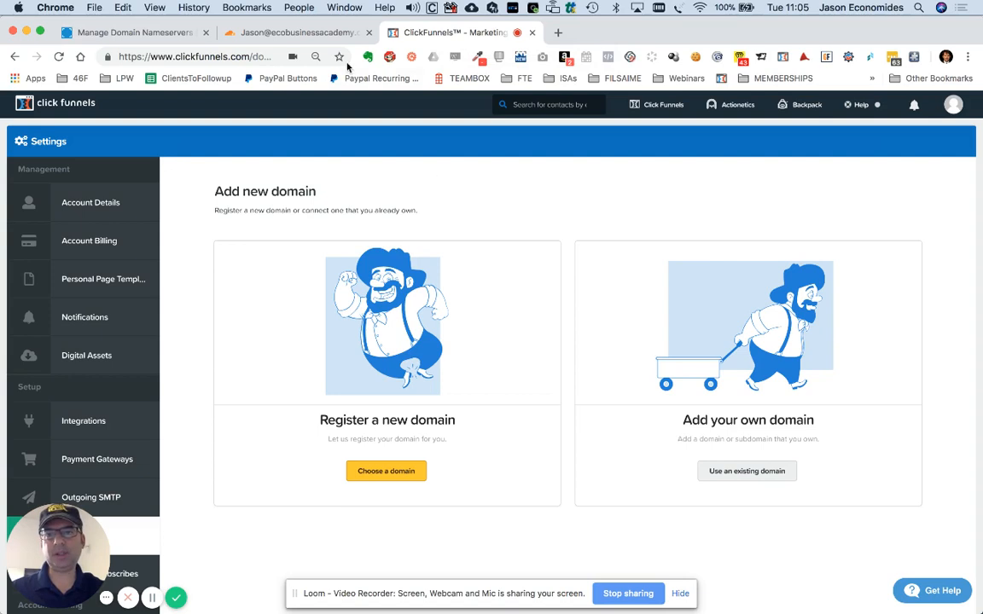
# Switch to 123-reg, return to the Manage domain page for youaregettinghired.com and review its domain settings.
pyautogui.click(135, 34)
pyautogui.scroll(2, 286, 179)
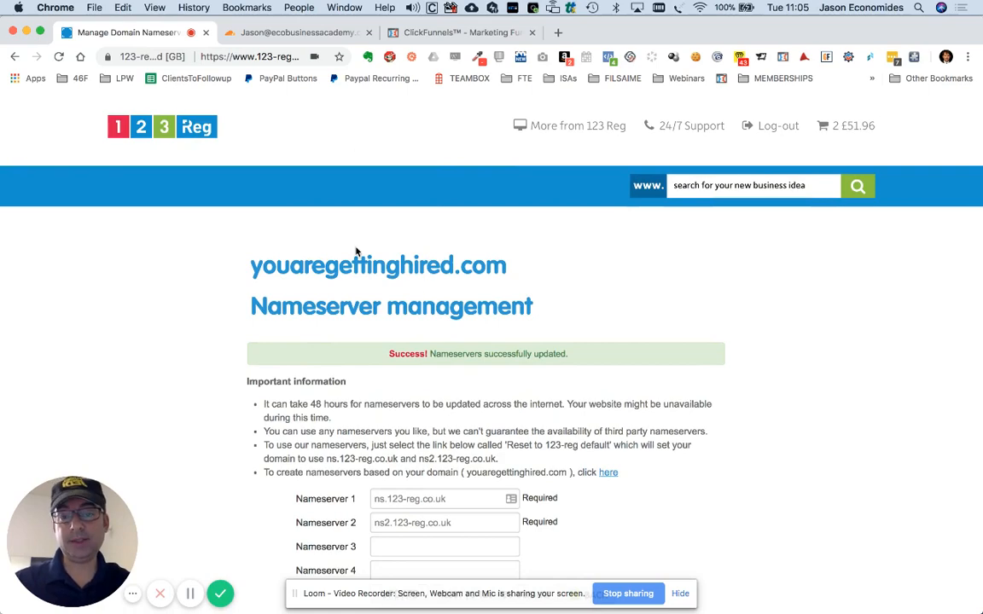
pyautogui.scroll(-2, 356, 247)
pyautogui.scroll(2, 356, 248)
pyautogui.click(15, 57)
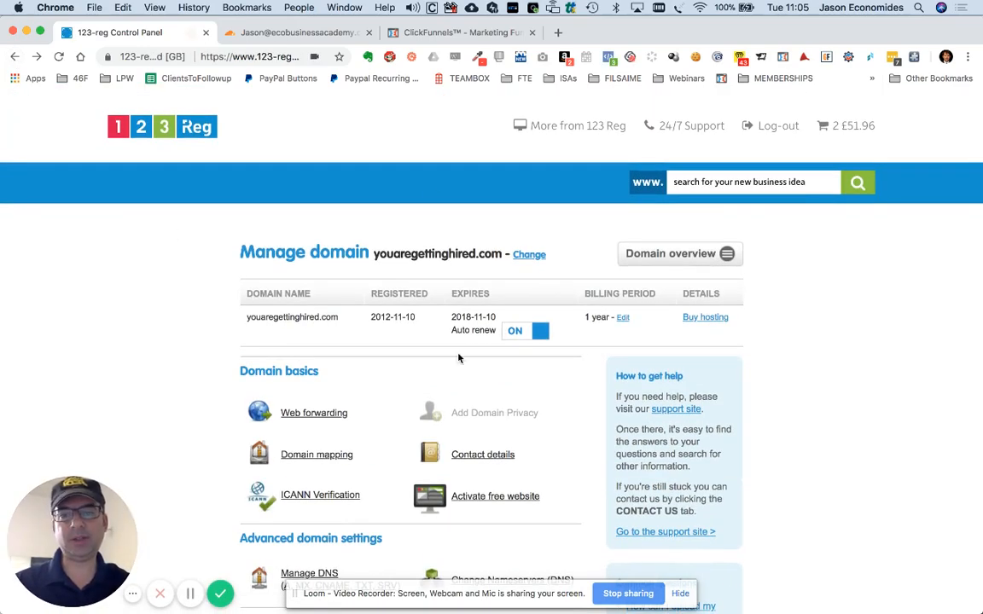
pyautogui.scroll(-1, 445, 390)
pyautogui.scroll(-2, 444, 390)
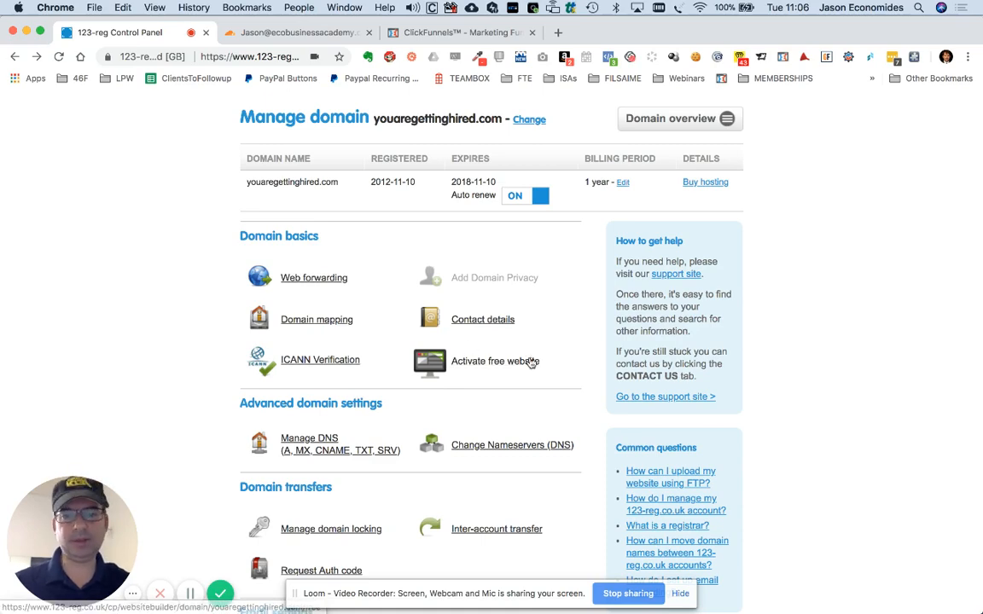
pyautogui.scroll(-3, 421, 416)
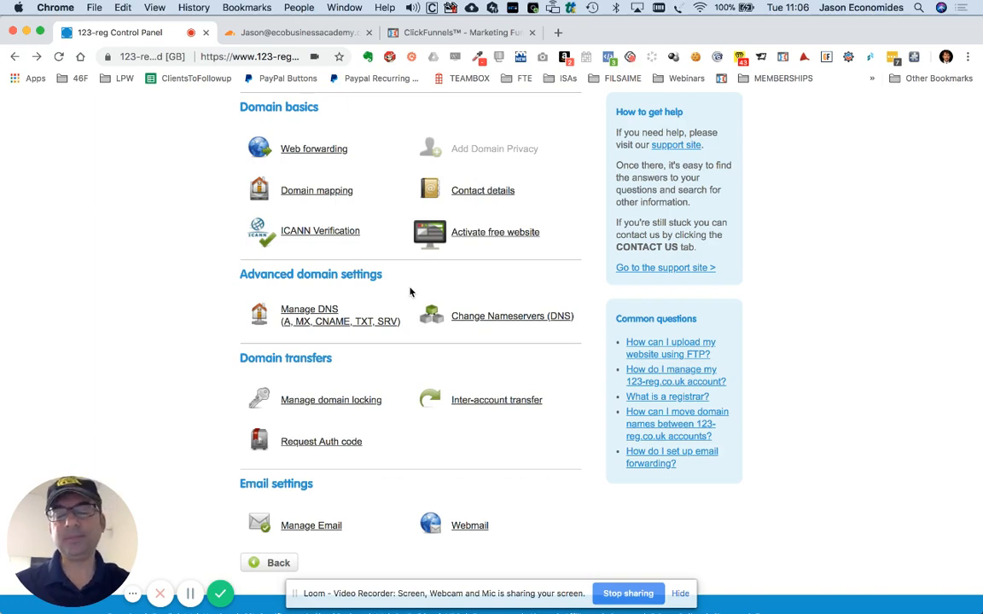
pyautogui.scroll(1, 412, 295)
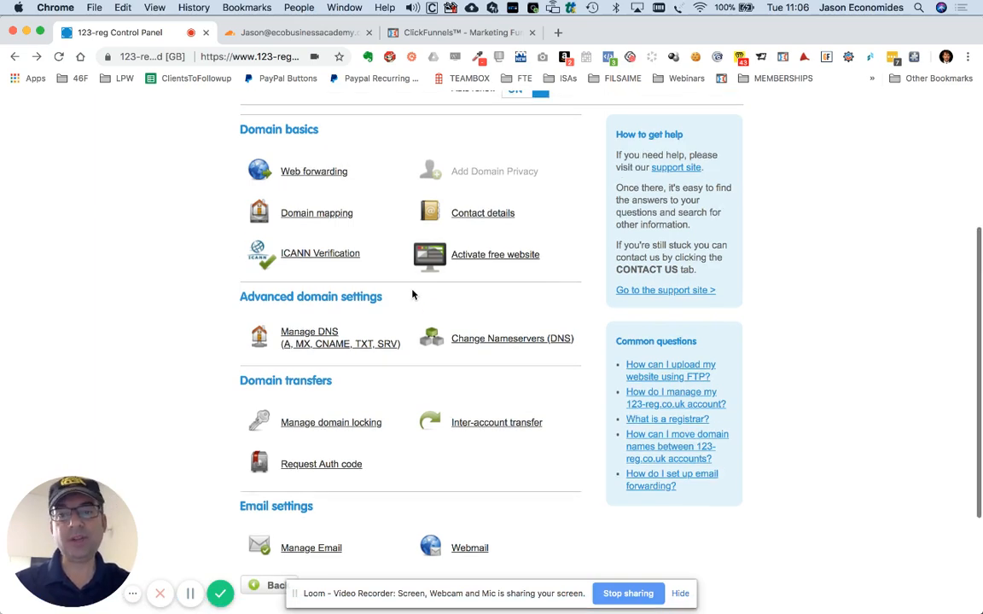
# Switch to Cloudflare and add youaregettinghired.com as a new site.
pyautogui.click(282, 34)
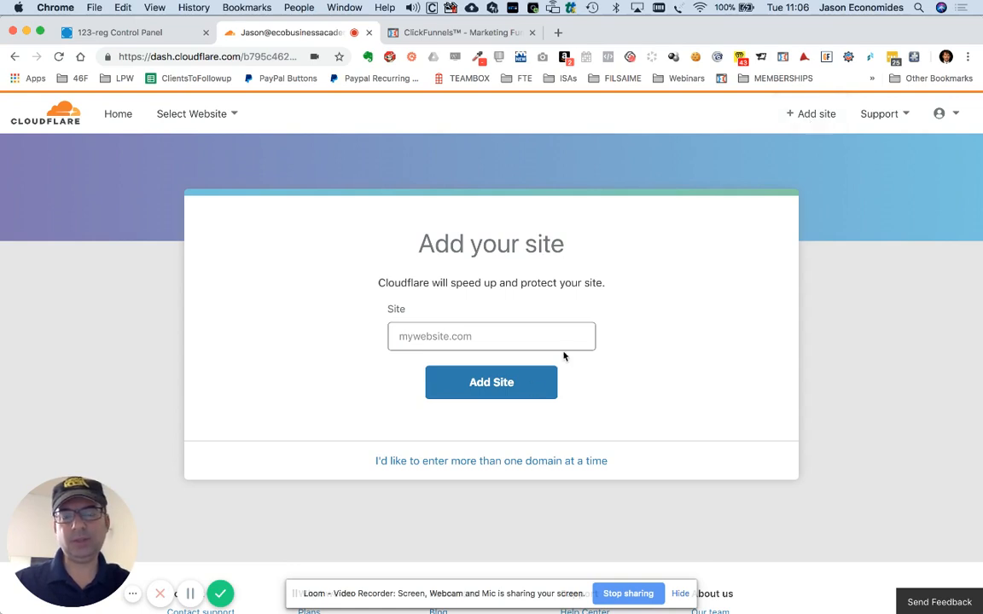
pyautogui.click(454, 343)
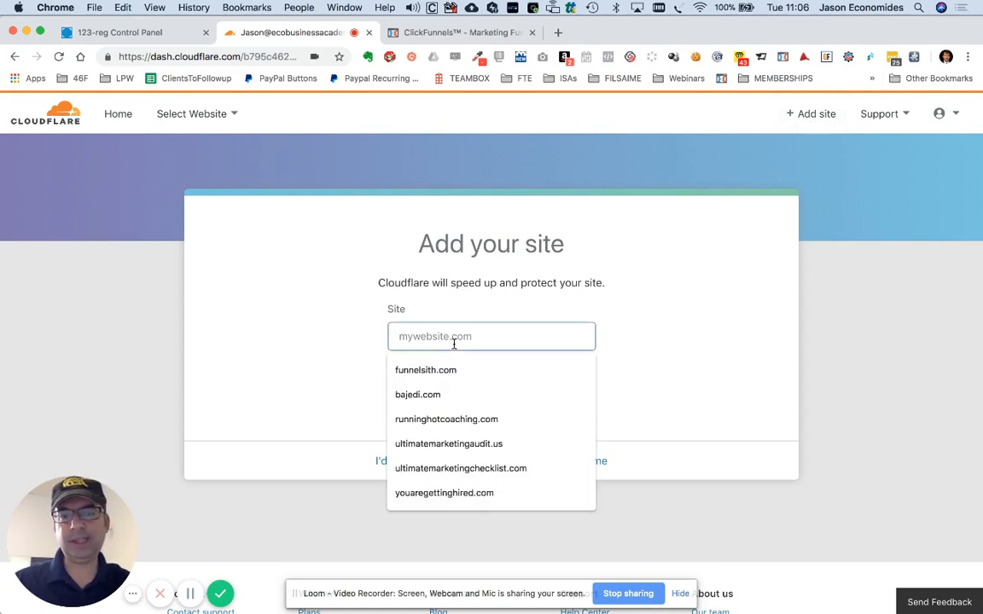
pyautogui.write('youaregettinghired.com')
pyautogui.click(510, 299)
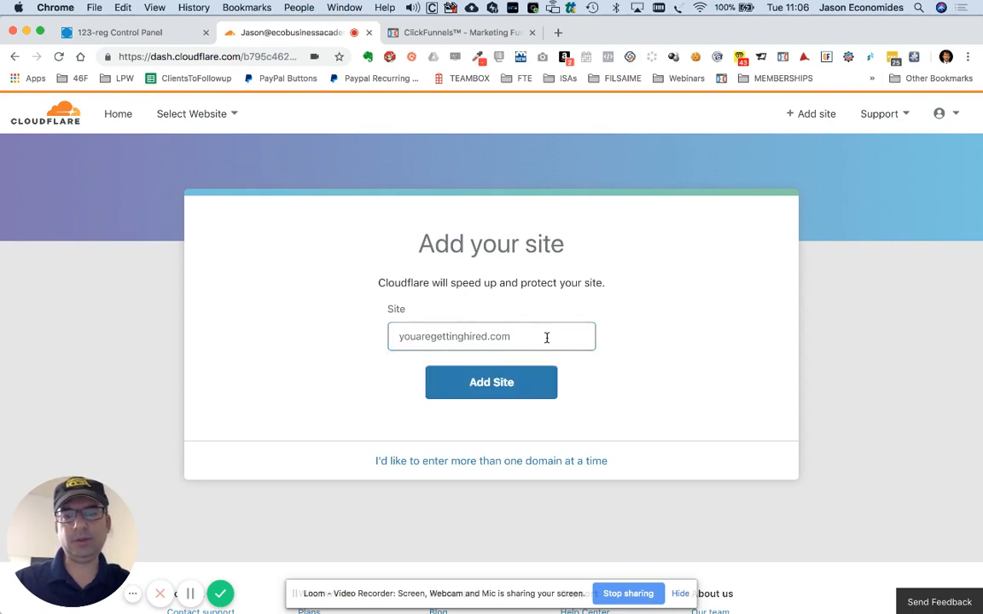
pyautogui.moveTo(547, 338); pyautogui.dragTo(390, 336)
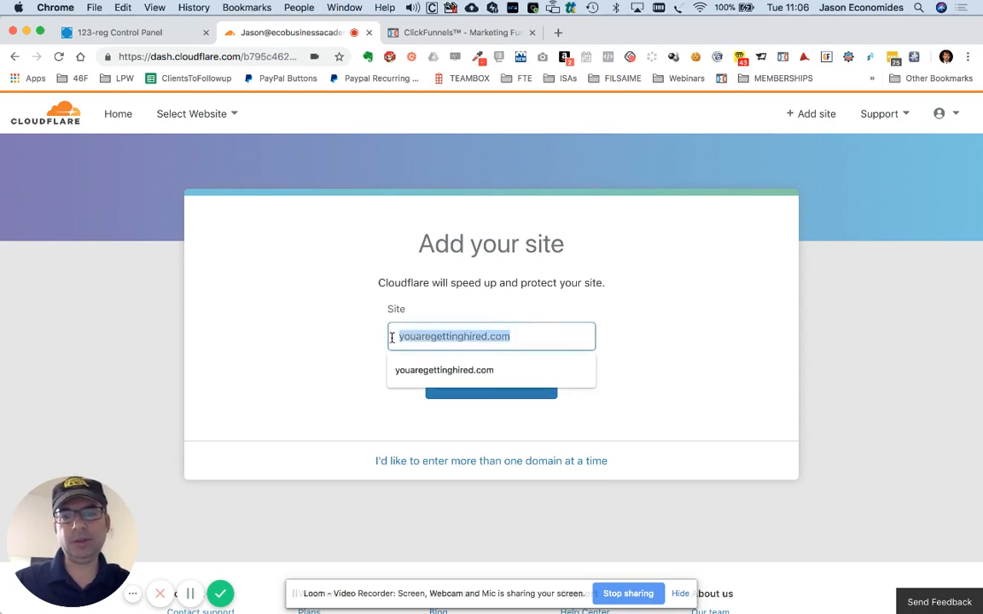
pyautogui.click(332, 352)
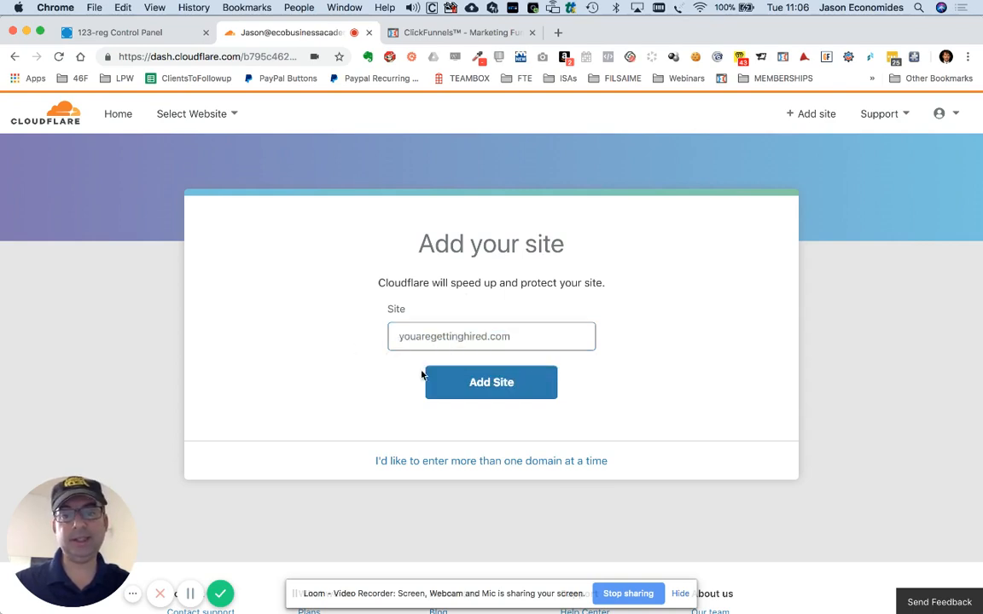
pyautogui.click(489, 380)
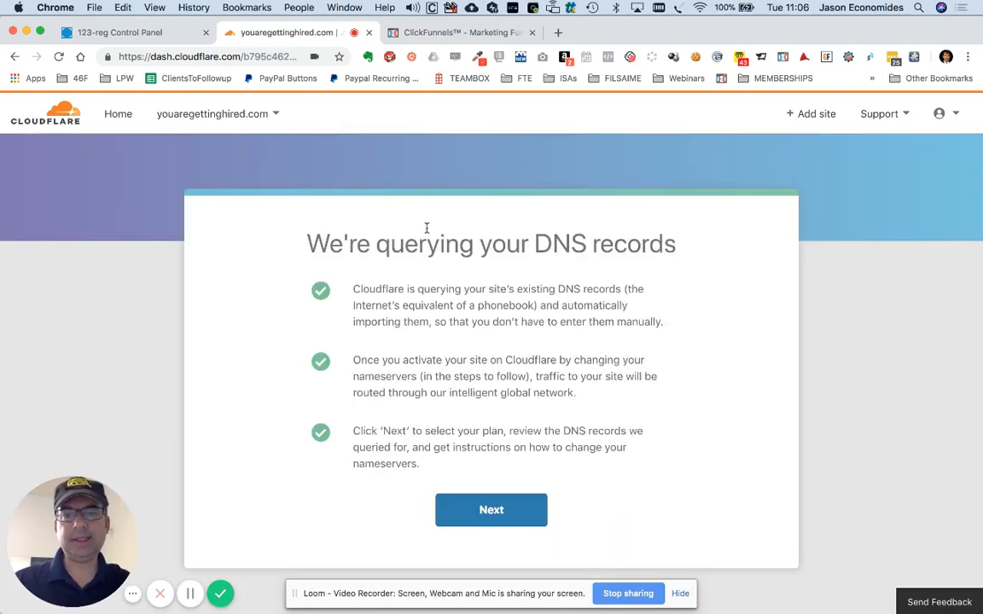
pyautogui.click(138, 39)
pyautogui.scroll(3, 208, 259)
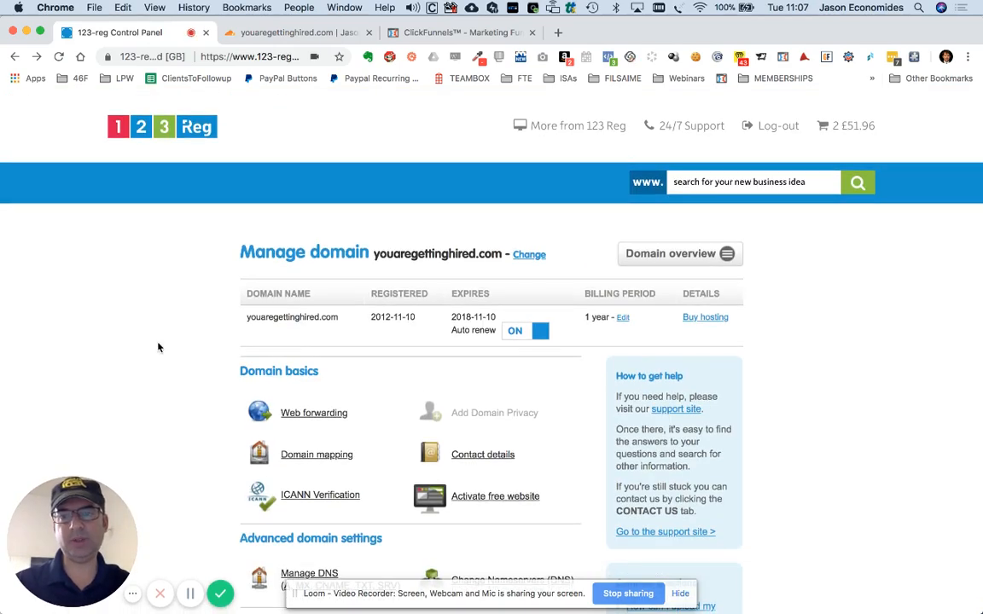
pyautogui.click(254, 34)
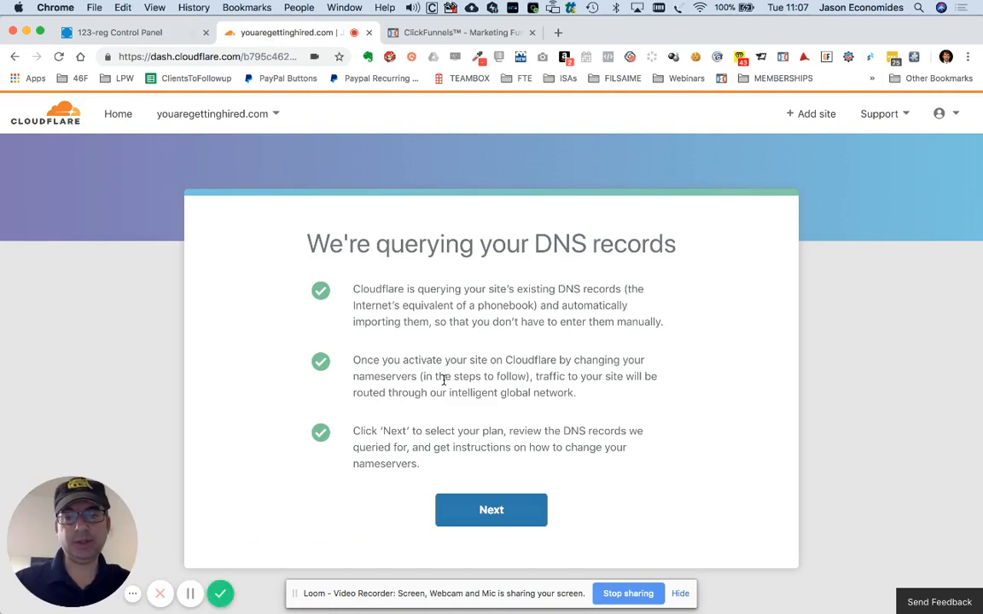
# Continue the site setup and select and confirm the Free $0/month plan.
pyautogui.click(488, 500)
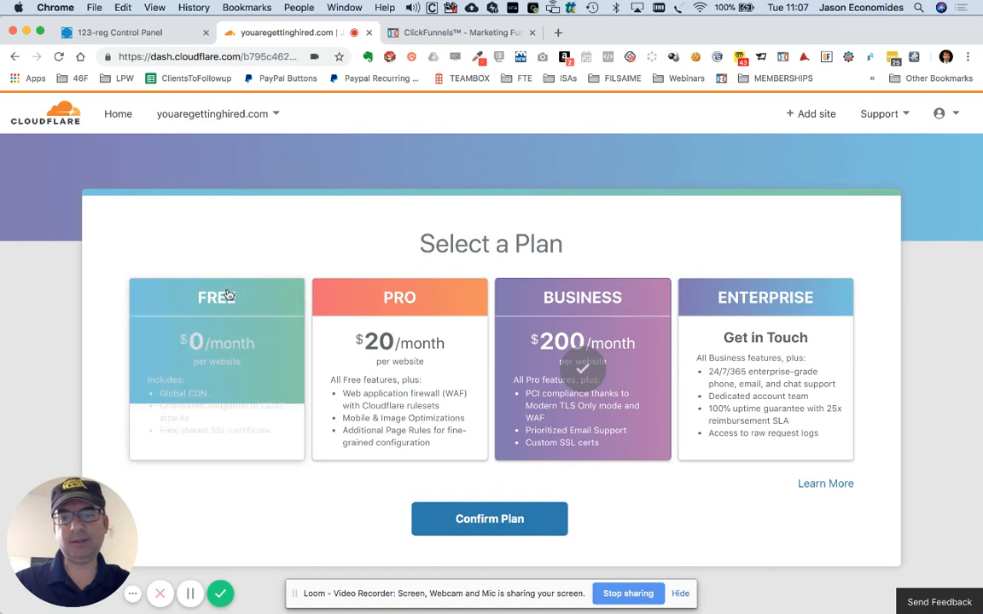
pyautogui.click(217, 353)
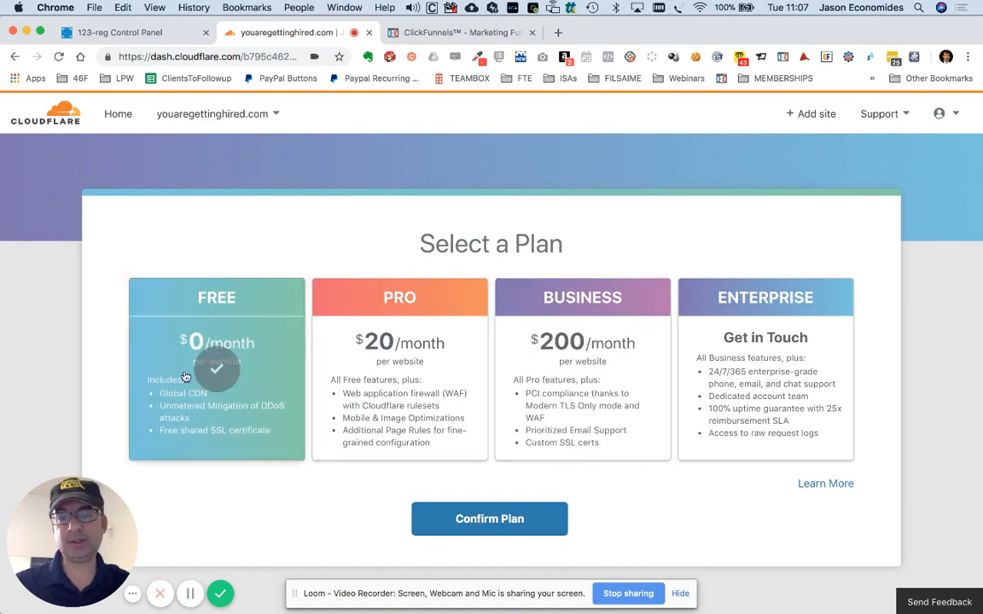
pyautogui.click(483, 529)
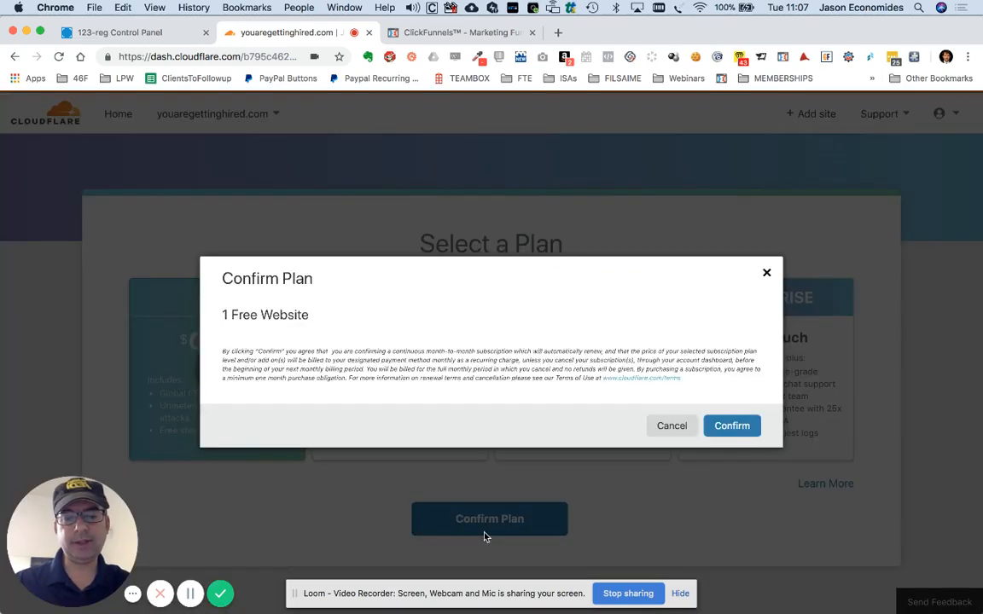
pyautogui.click(734, 426)
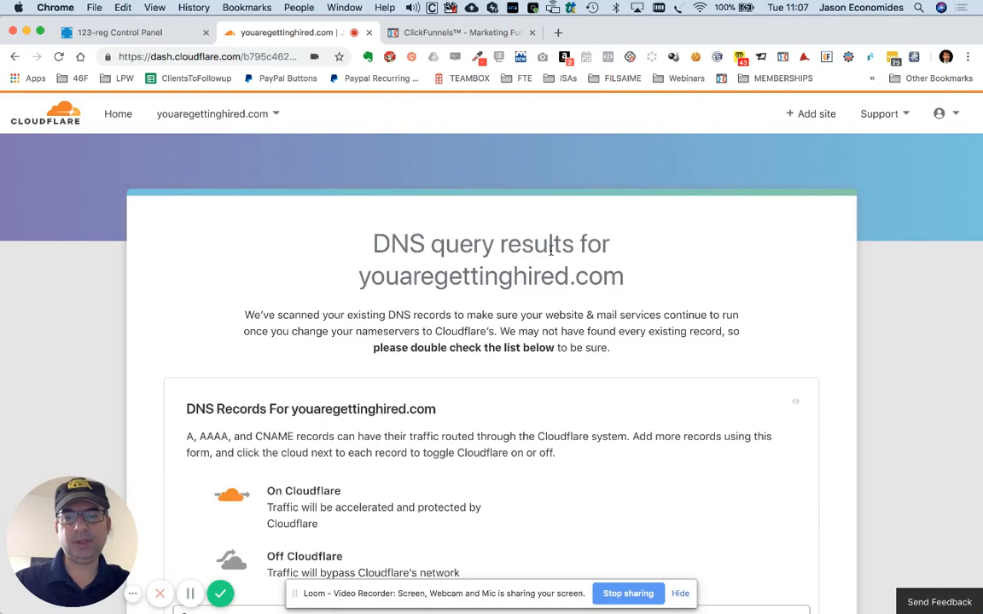
# Review the DNS records Cloudflare imported for youaregettinghired.com.
pyautogui.scroll(-2, 483, 411)
pyautogui.scroll(-3, 487, 397)
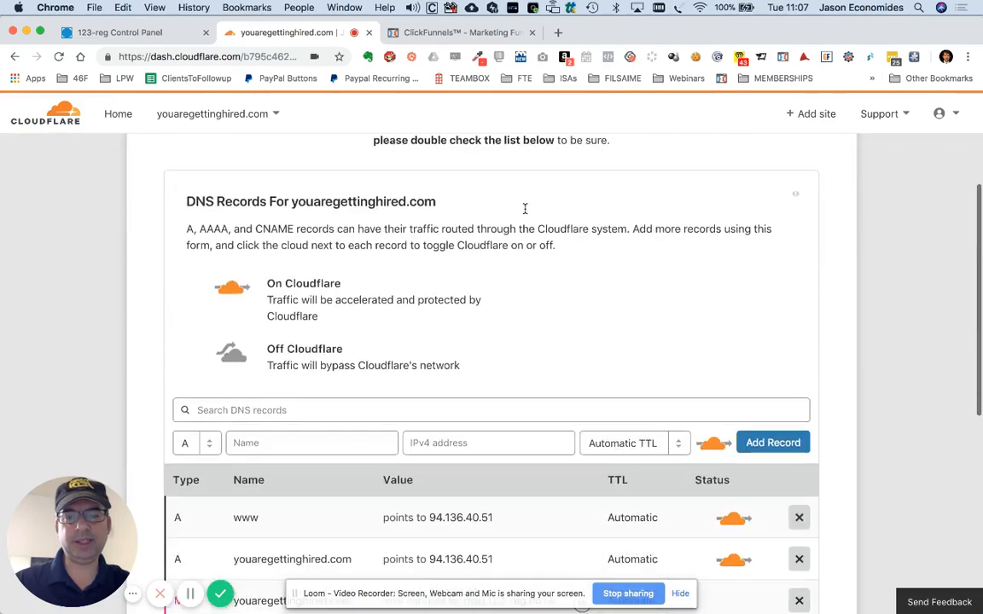
pyautogui.scroll(-4, 525, 213)
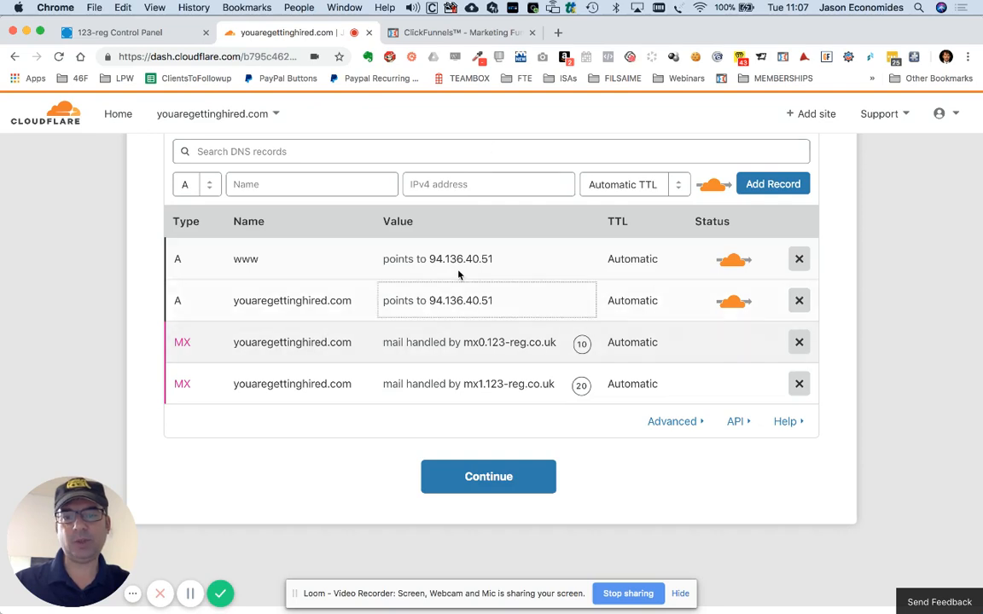
pyautogui.scroll(2, 522, 323)
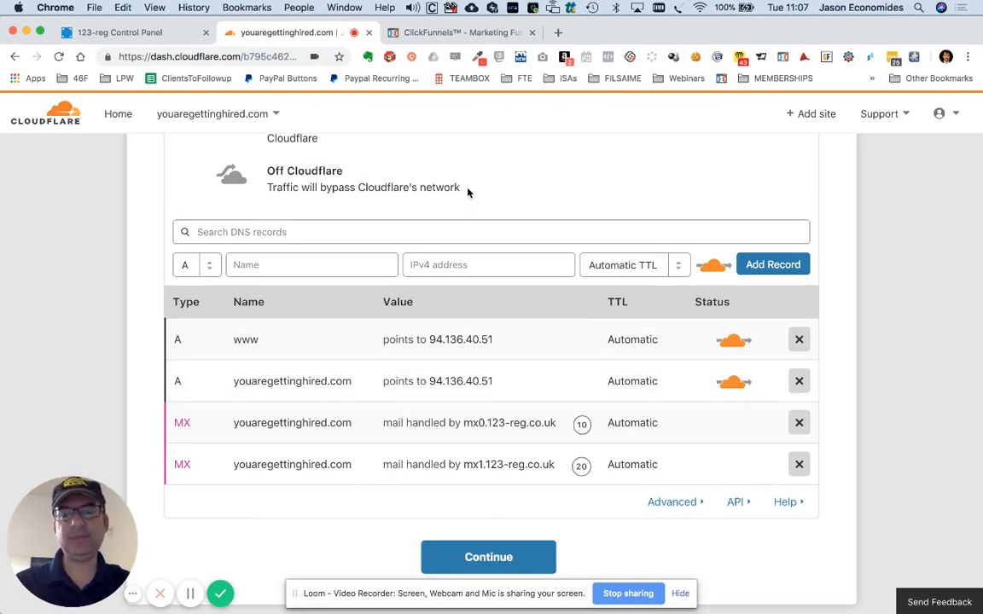
# Open the Advanced DNS records of youaregettinghired.com in 123-reg, compare them with Cloudflare's imported records, and return to Cloudflare.
pyautogui.click(148, 40)
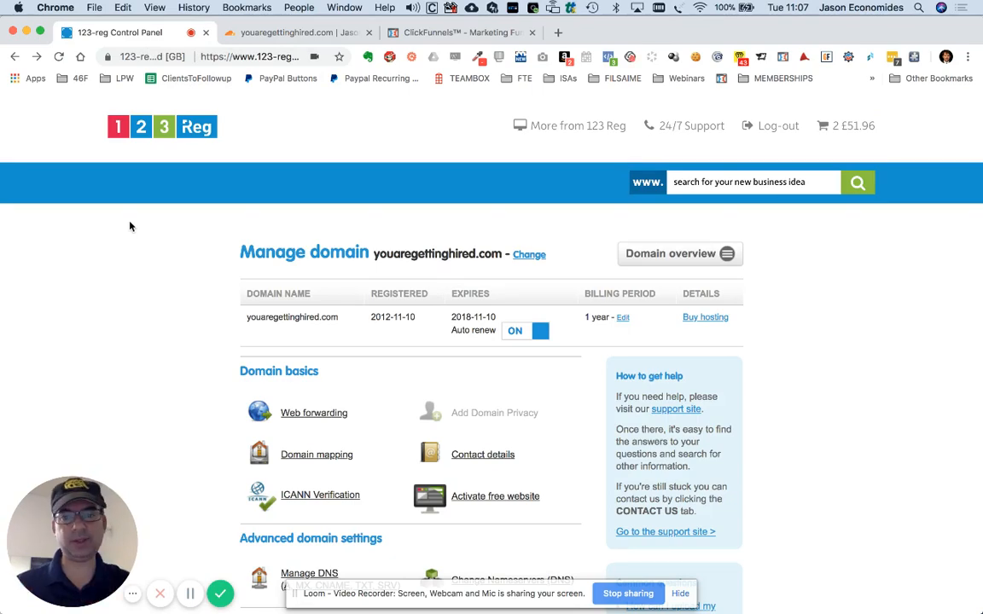
pyautogui.scroll(-5, 129, 226)
pyautogui.click(296, 384)
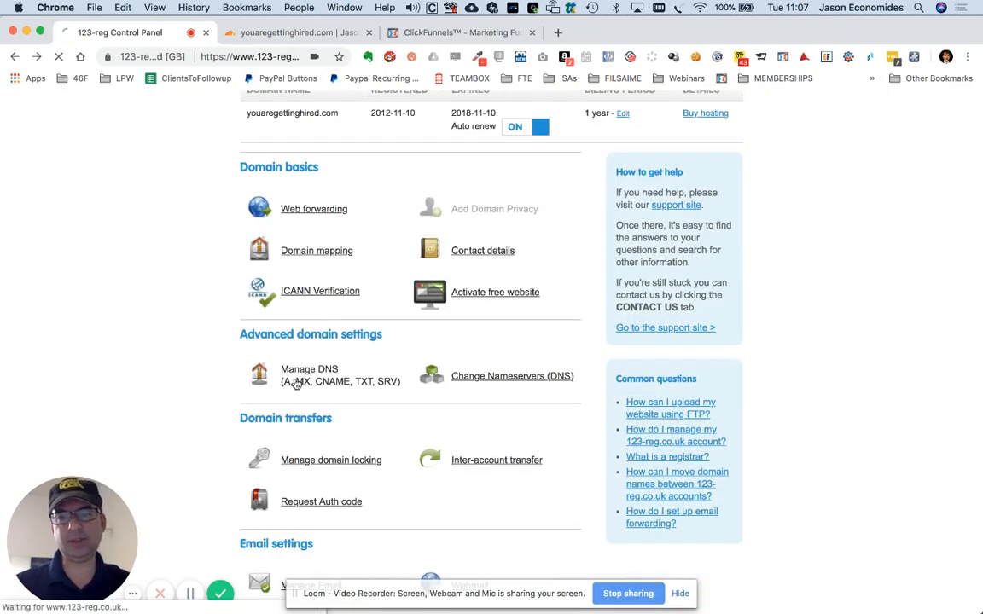
pyautogui.scroll(-4, 296, 384)
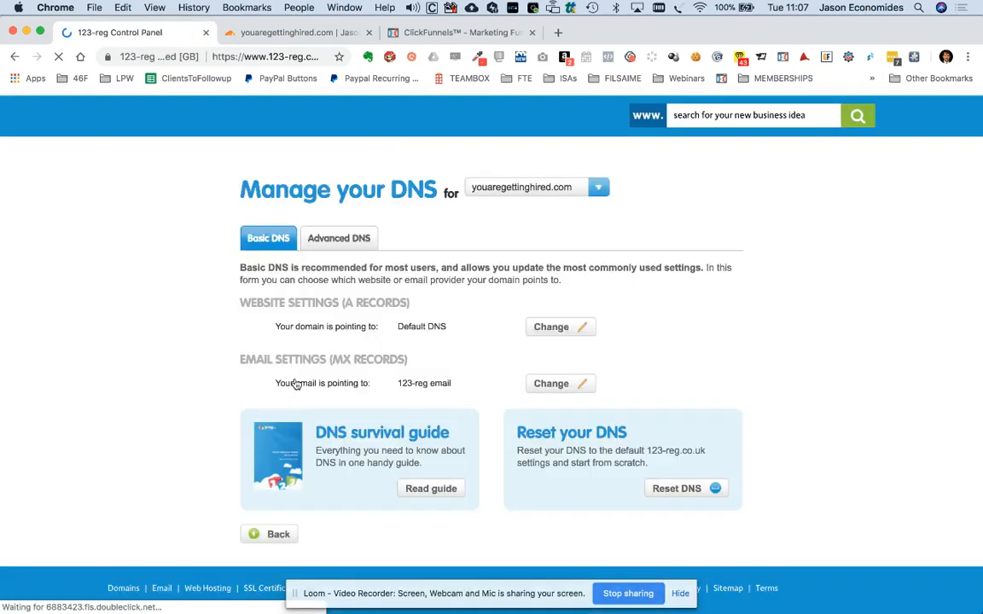
pyautogui.scroll(2, 175, 235)
pyautogui.scroll(-1, 176, 235)
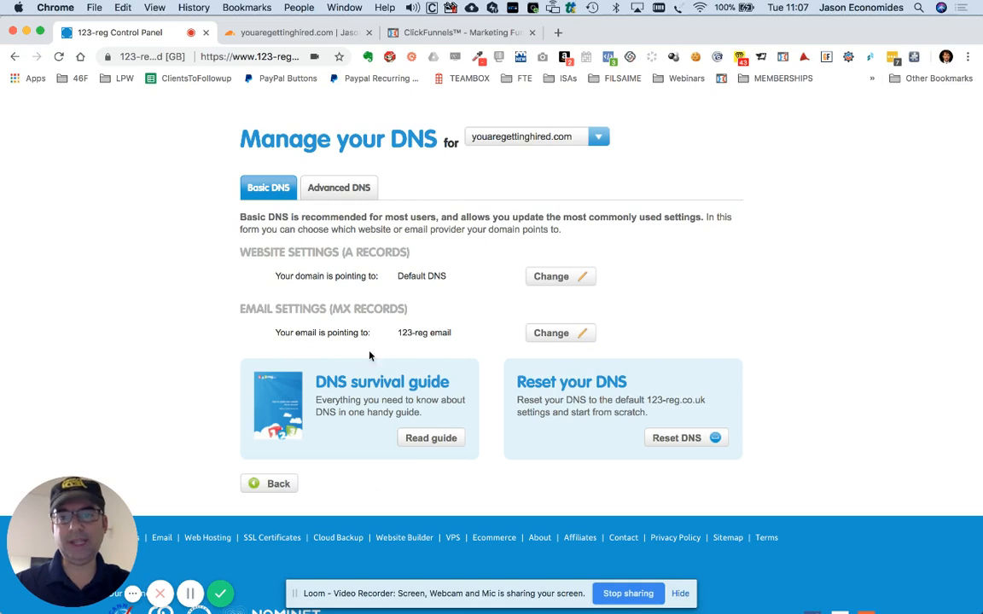
pyautogui.click(350, 192)
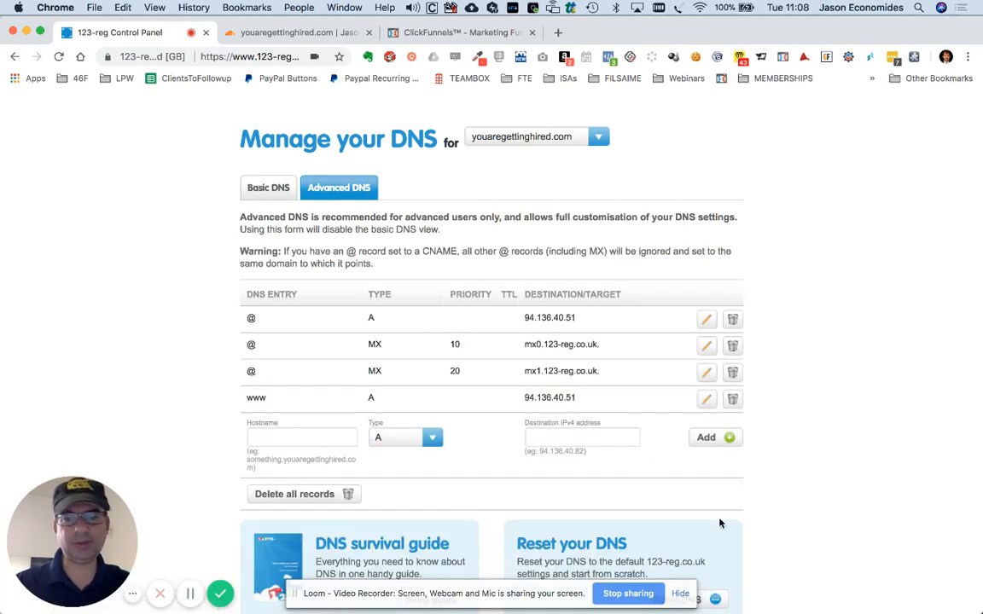
pyautogui.scroll(-2, 302, 373)
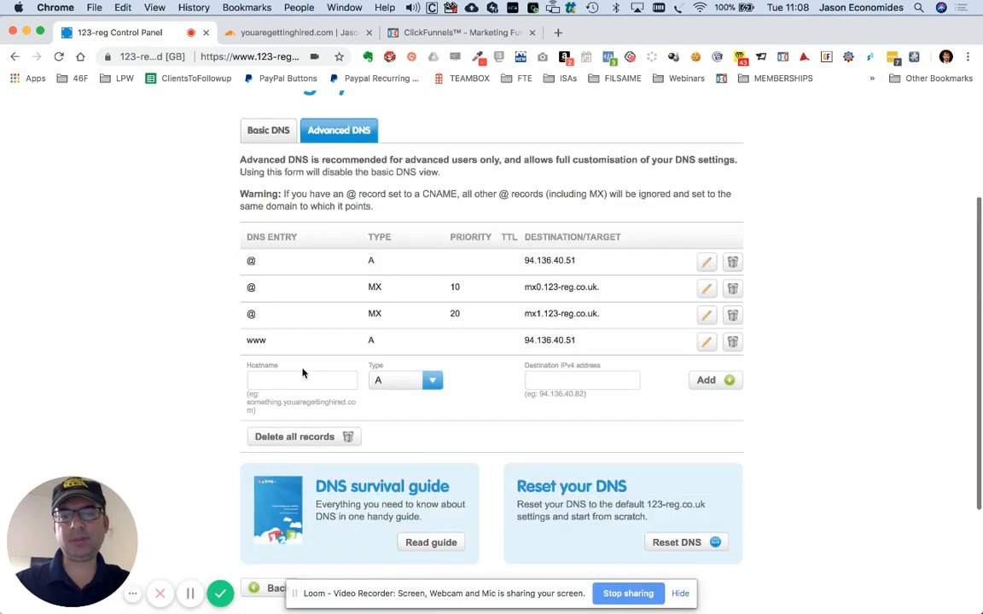
pyautogui.scroll(-2, 302, 373)
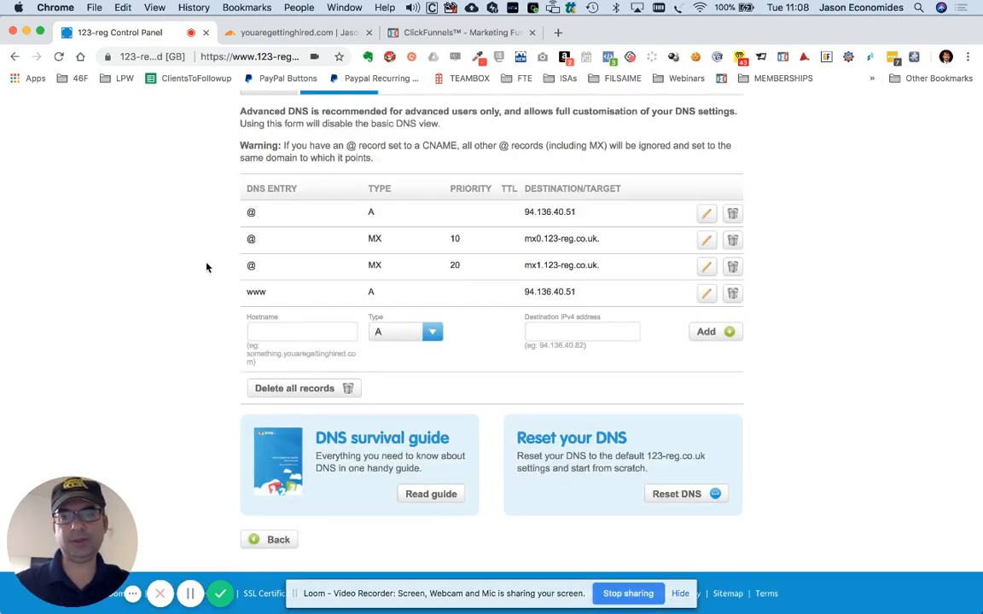
pyautogui.scroll(4, 391, 249)
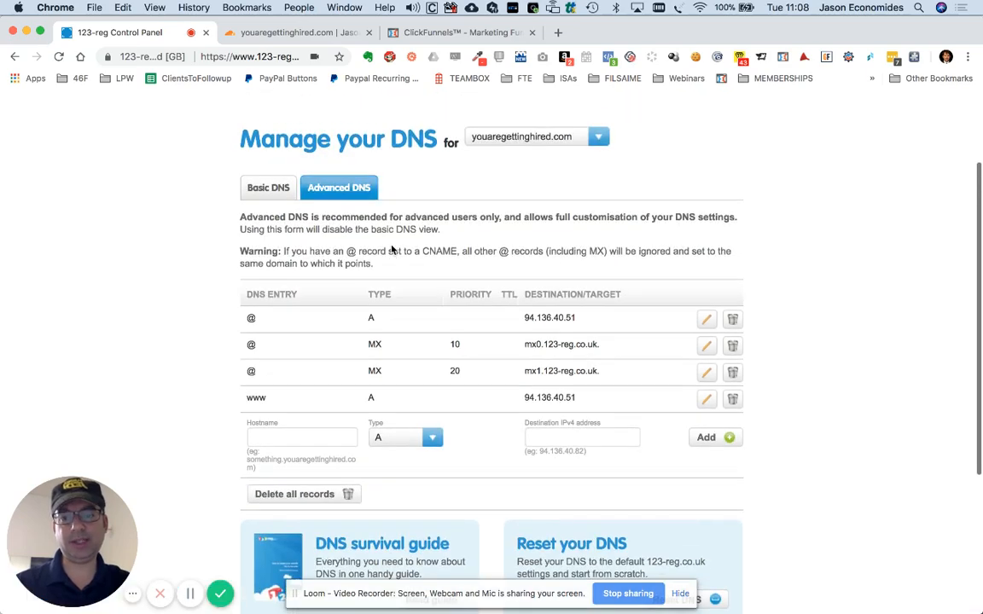
pyautogui.click(265, 31)
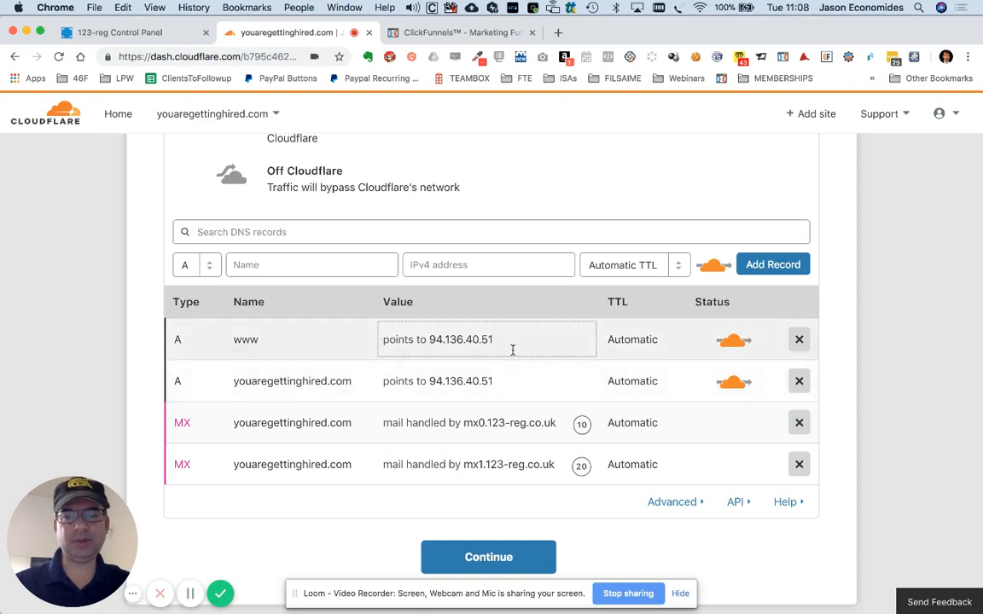
pyautogui.click(484, 341)
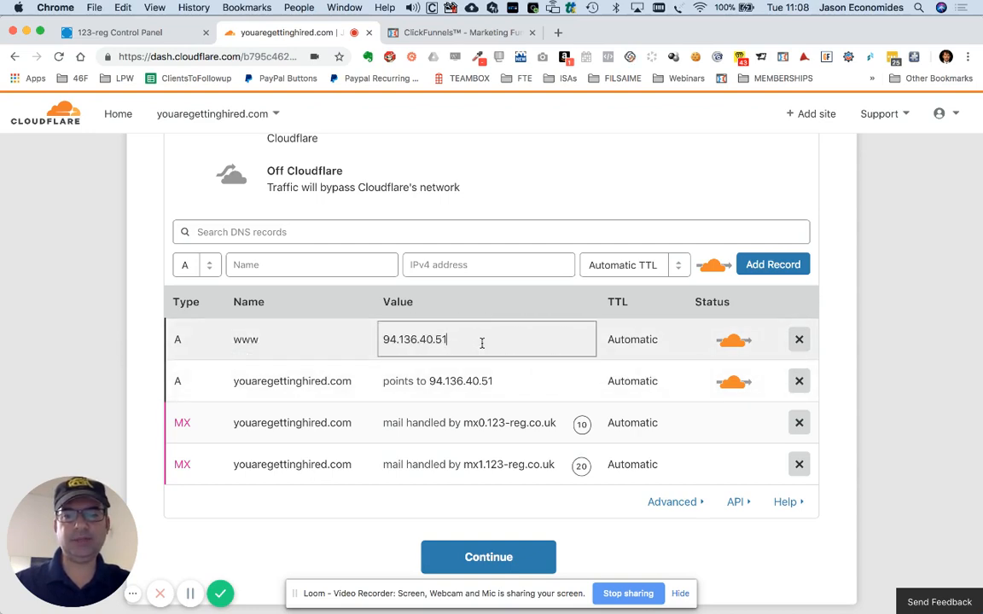
pyautogui.moveTo(483, 342); pyautogui.dragTo(351, 335)
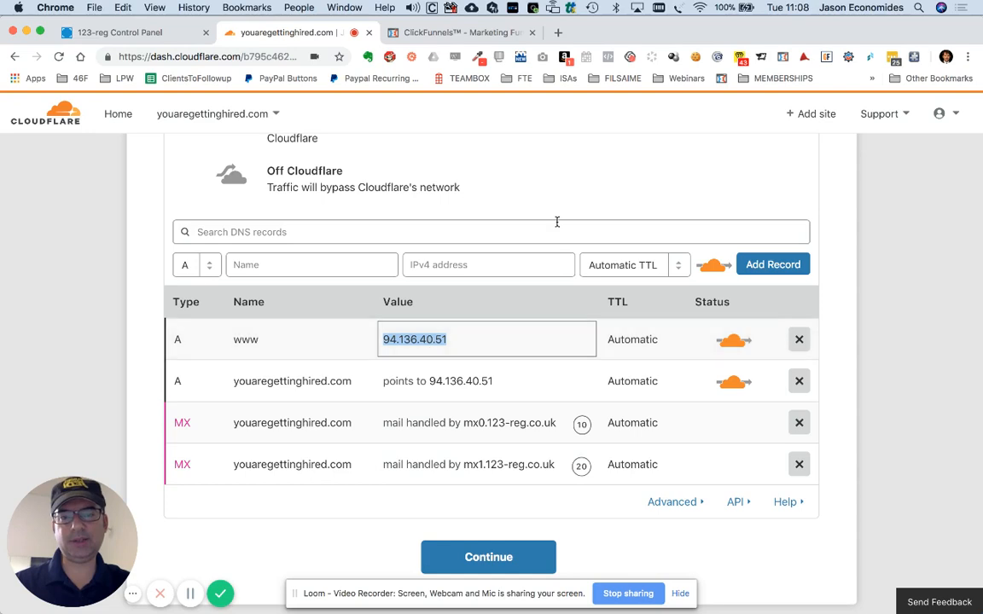
pyautogui.click(587, 197)
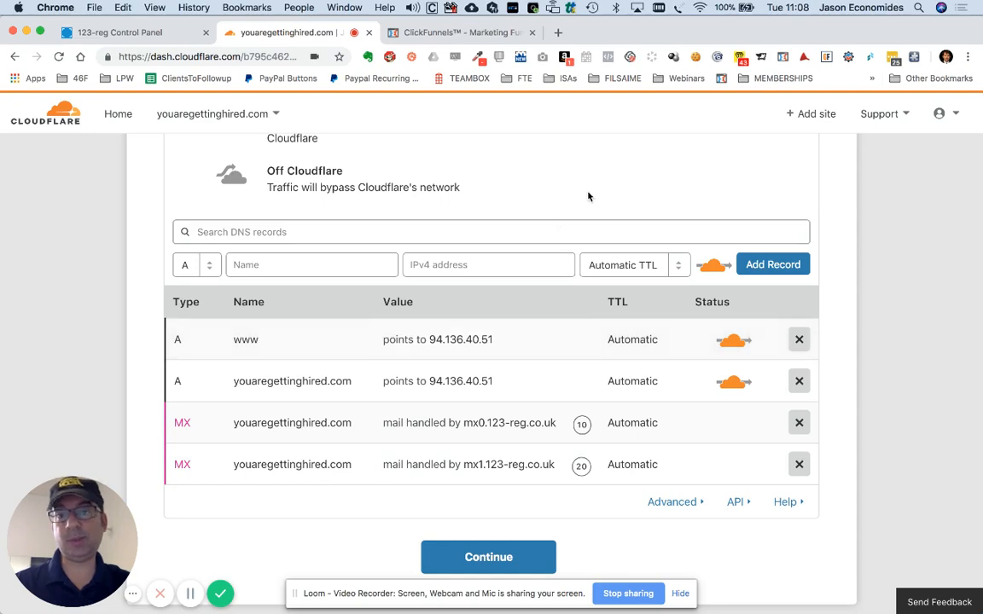
# Delete both imported A records, the one for www and the one for youaregettinghired.com, confirming each deletion.
pyautogui.click(798, 340)
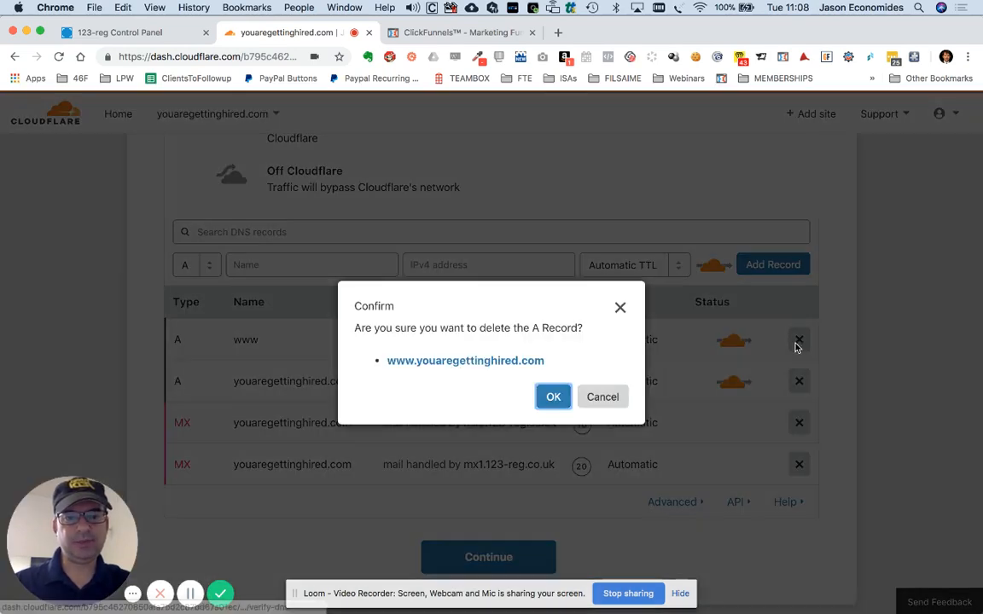
pyautogui.click(555, 397)
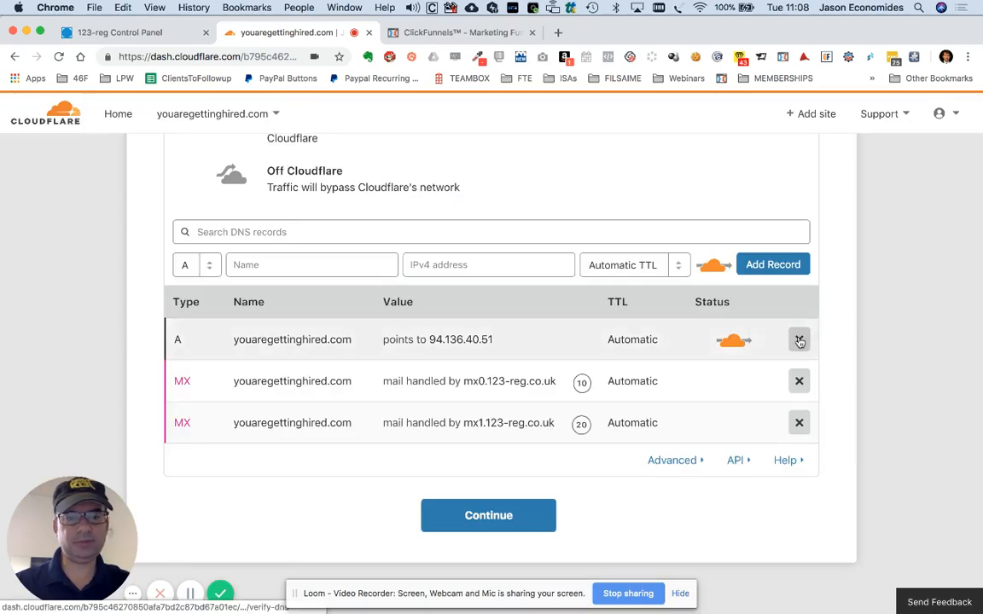
pyautogui.click(799, 340)
pyautogui.click(553, 398)
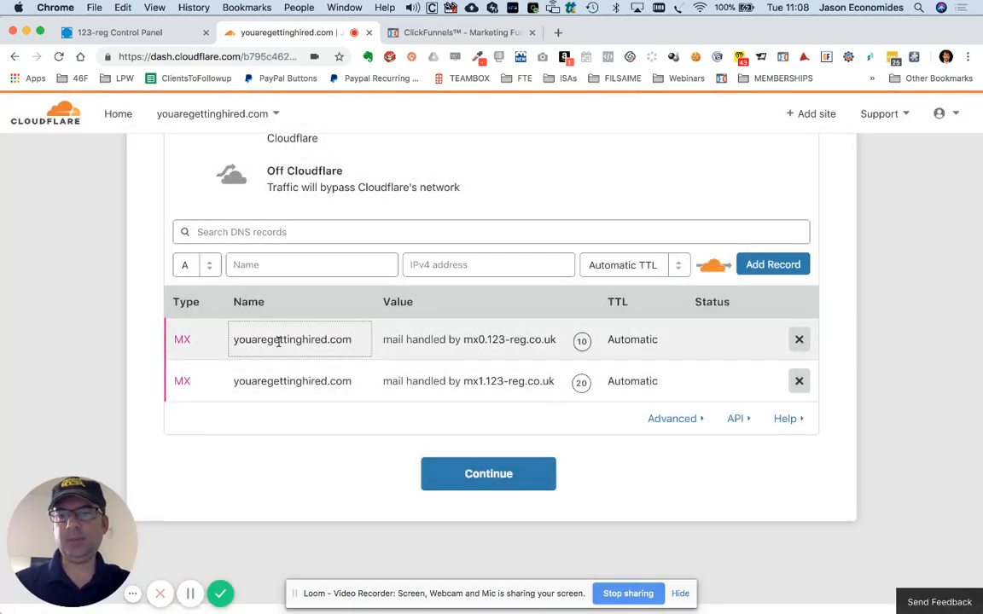
pyautogui.moveTo(174, 339); pyautogui.dragTo(198, 345)
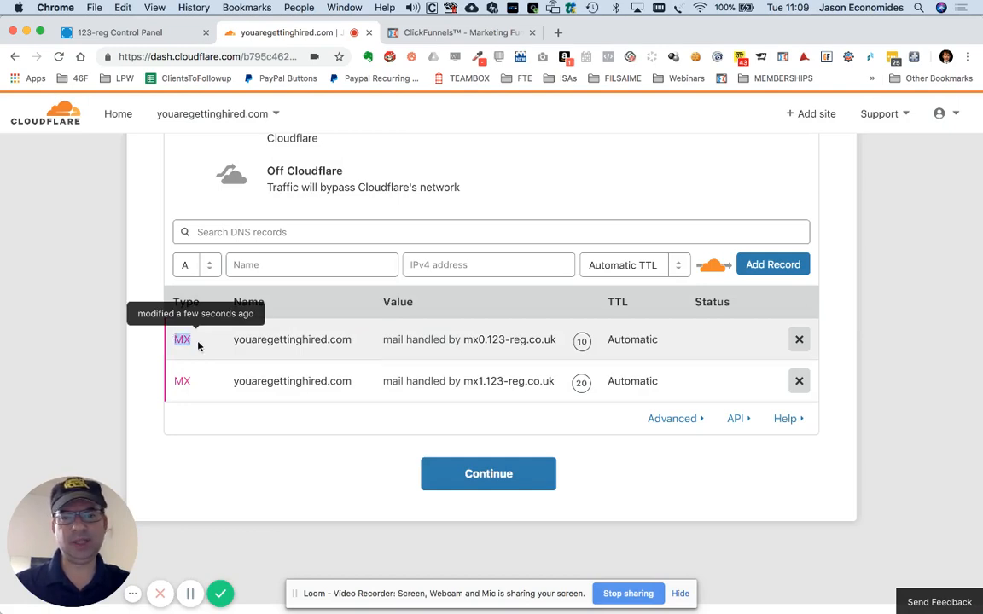
pyautogui.click(271, 431)
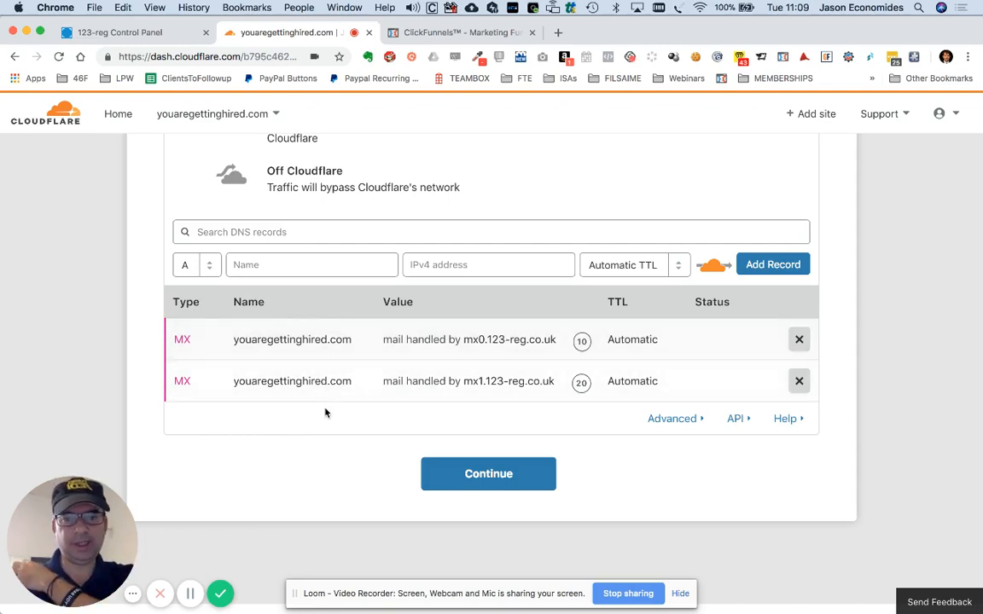
pyautogui.click(346, 380)
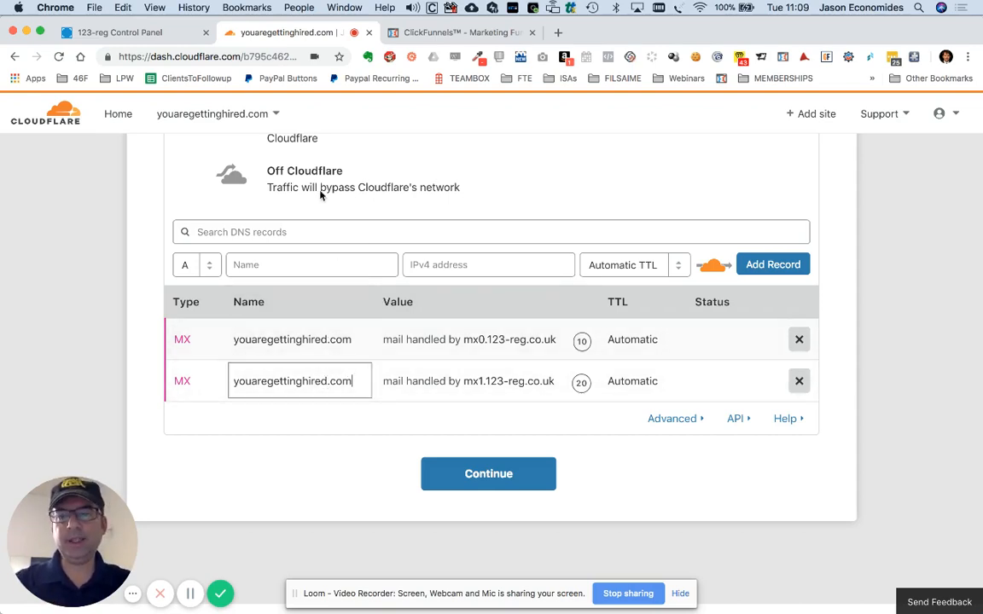
# Set the new DNS record's type to CNAME and start entering its name.
pyautogui.click(206, 266)
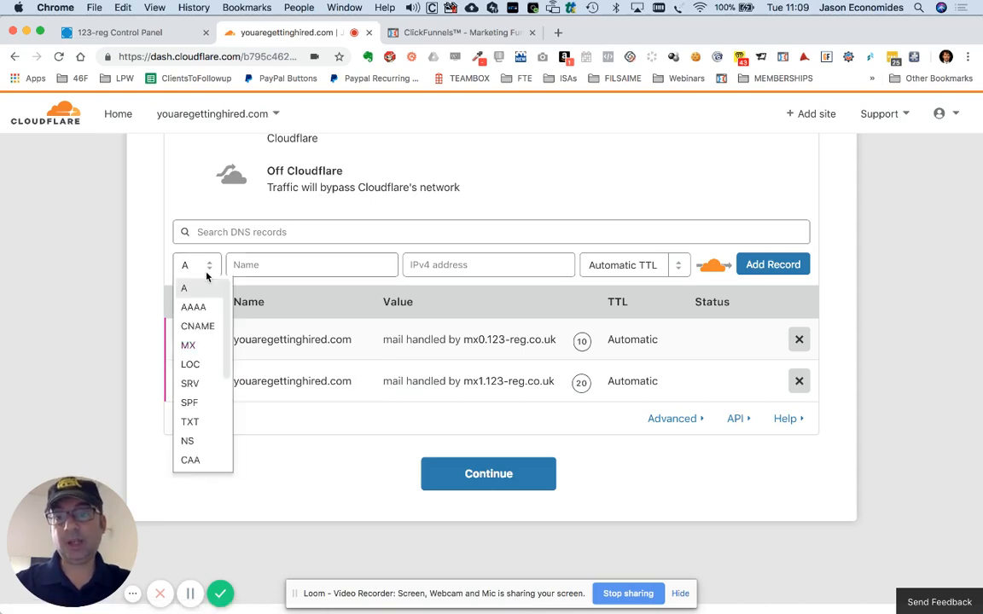
pyautogui.click(199, 326)
pyautogui.click(292, 265)
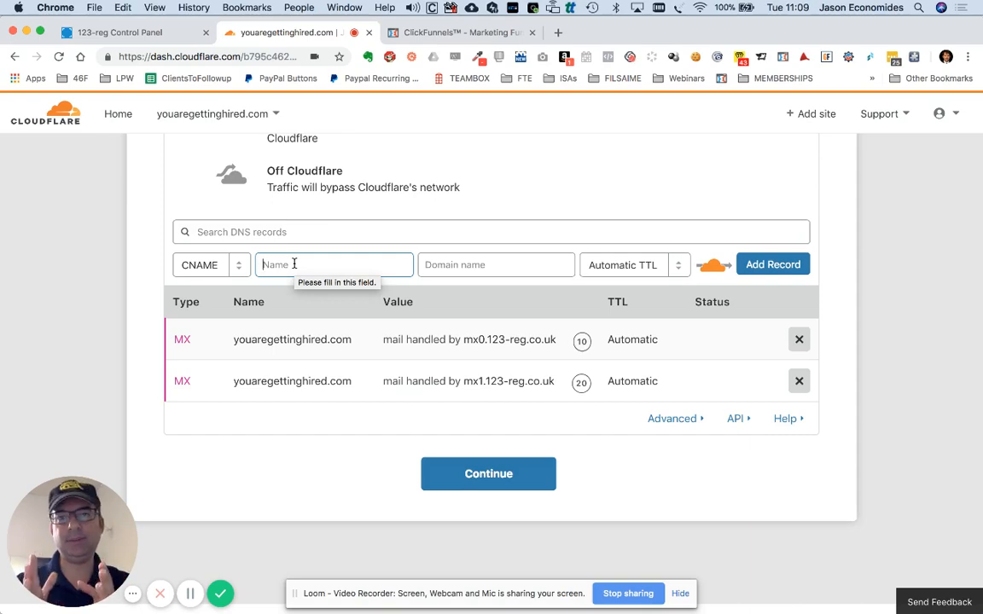
pyautogui.scroll(5, 295, 260)
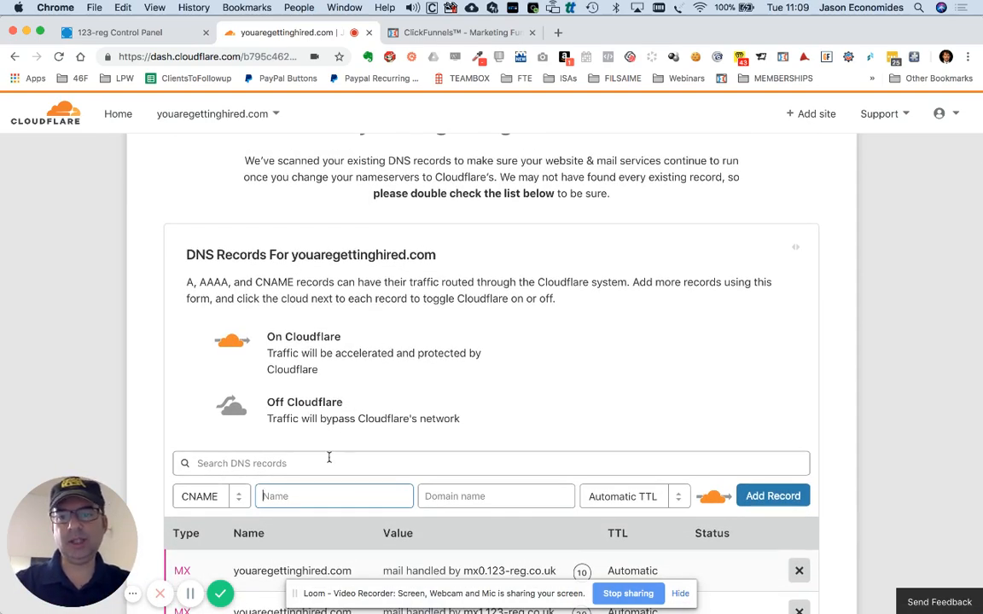
pyautogui.click(229, 57)
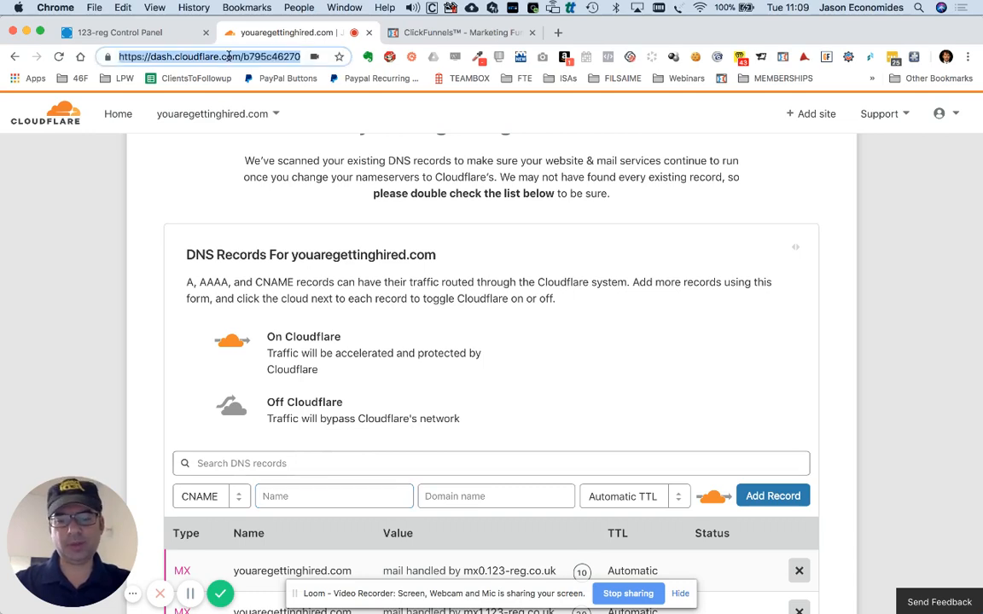
pyautogui.write('https://')
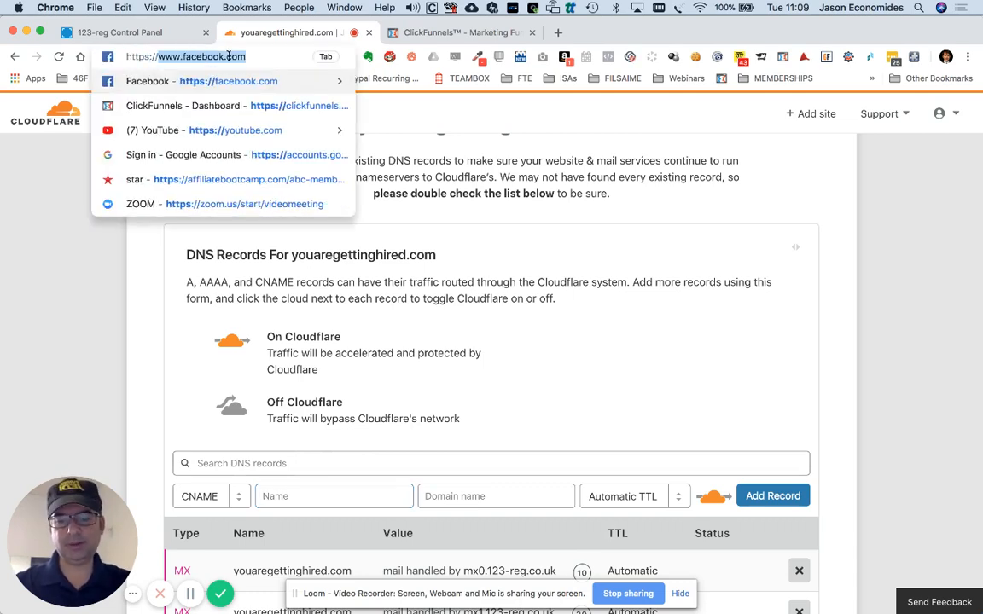
pyautogui.write('your')
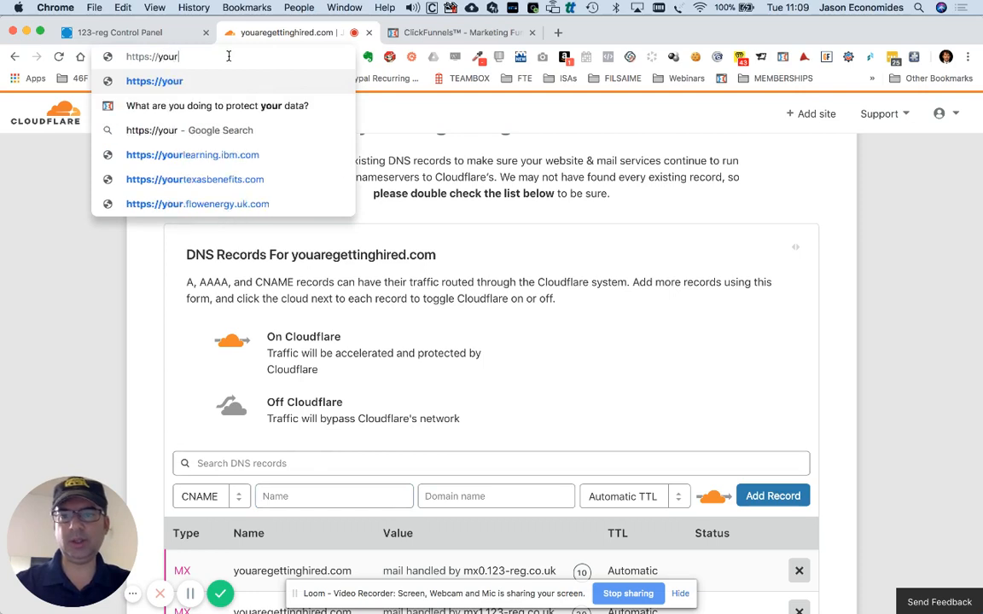
pyautogui.press('BackSpace')
pyautogui.write('aregetting')
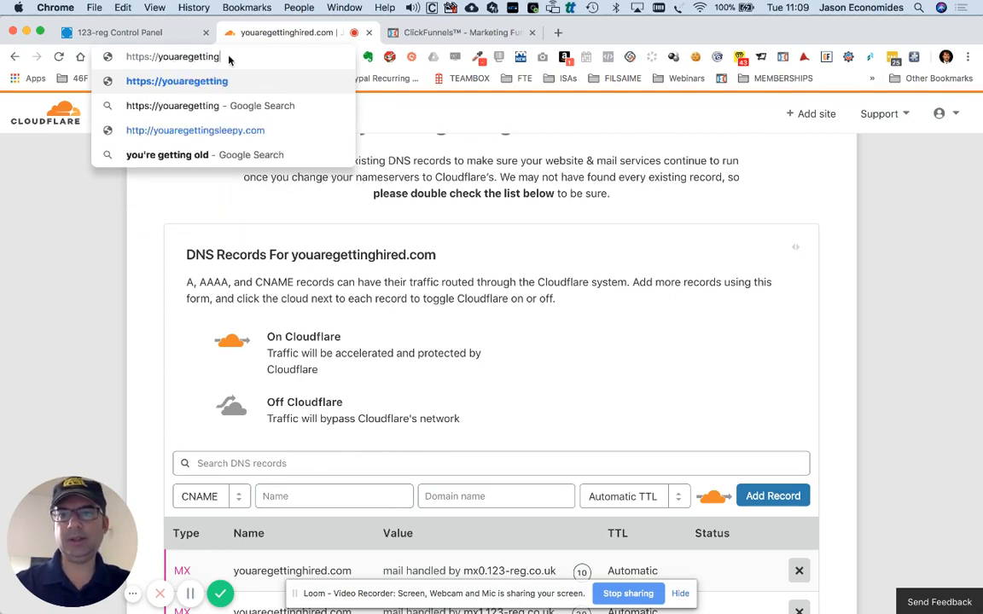
pyautogui.write('hired.com')
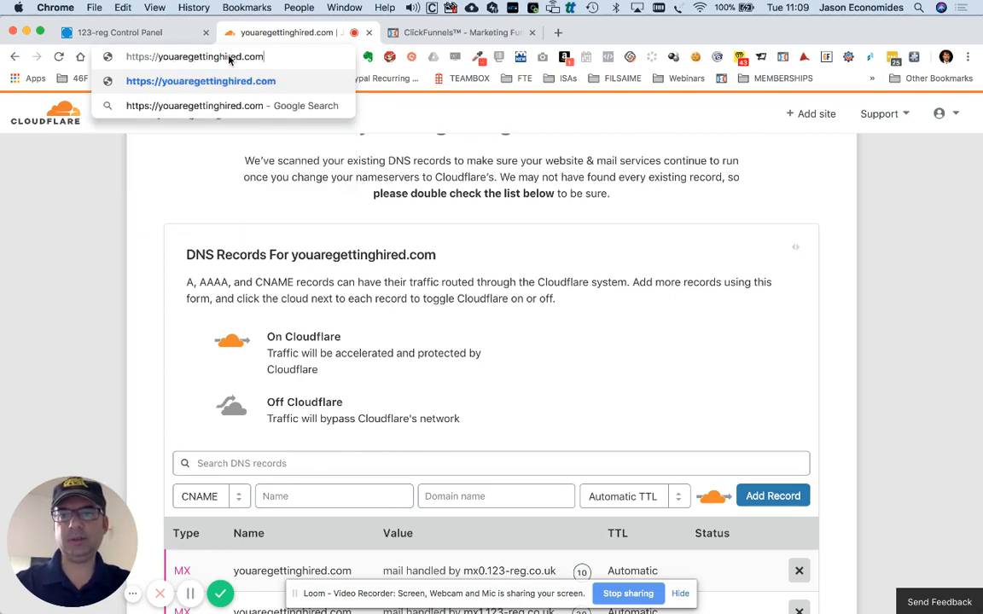
pyautogui.moveTo(250, 57); pyautogui.dragTo(109, 47)
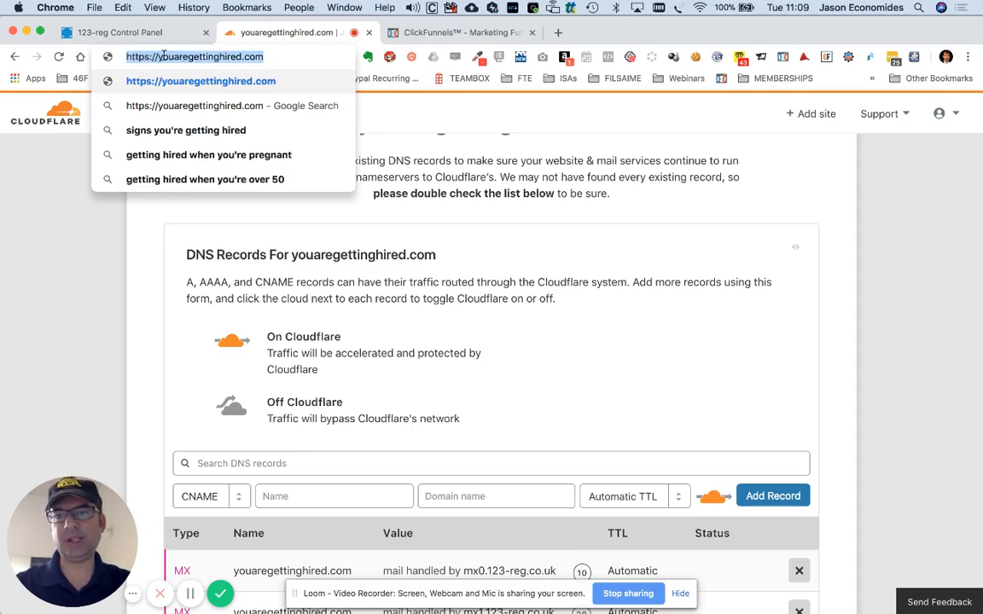
pyautogui.click(160, 56)
pyautogui.write('www.')
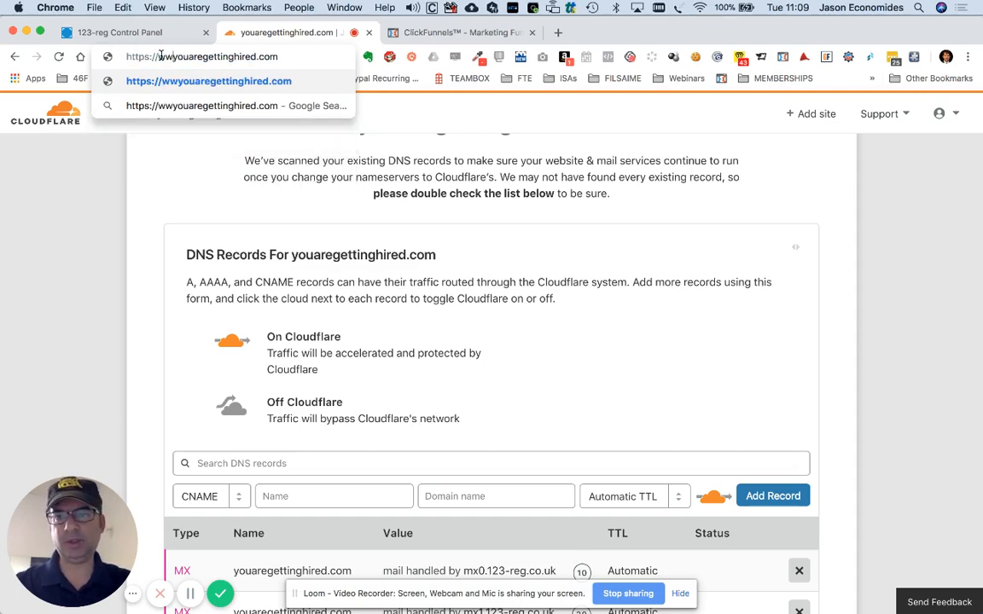
pyautogui.press('BackSpace')
pyautogui.press('BackSpace')
pyautogui.press('BackSpace')
pyautogui.press('BackSpace')
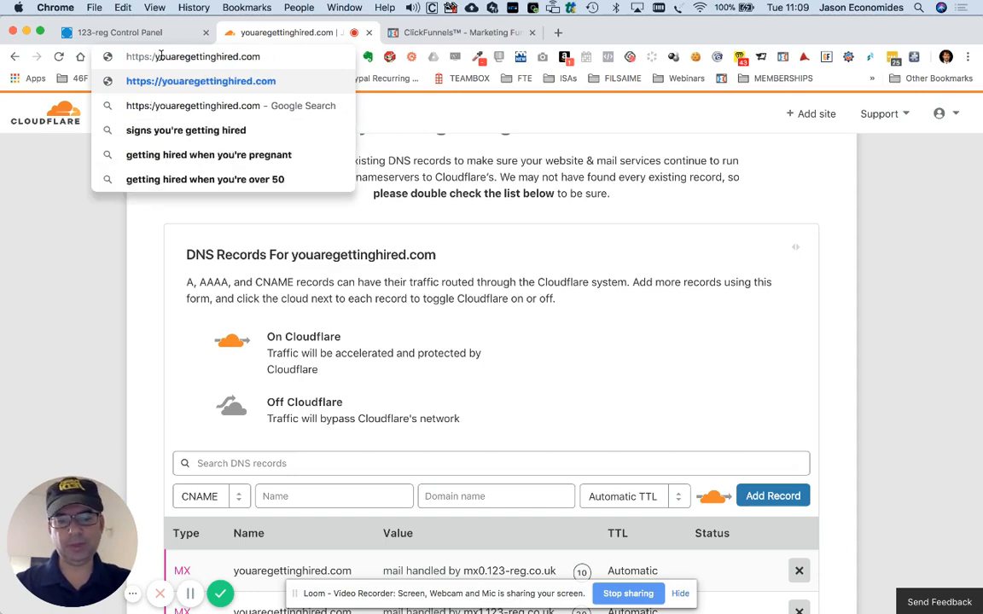
pyautogui.write('blog.')
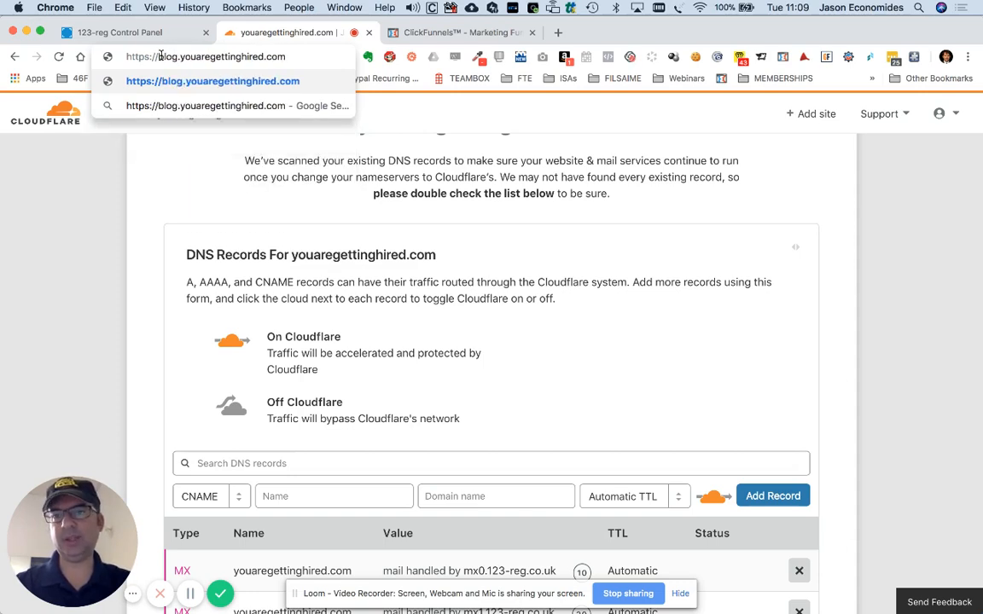
pyautogui.press('BackSpace')
pyautogui.press('BackSpace')
pyautogui.press('BackSpace')
pyautogui.press('BackSpace')
pyautogui.press('BackSpace')
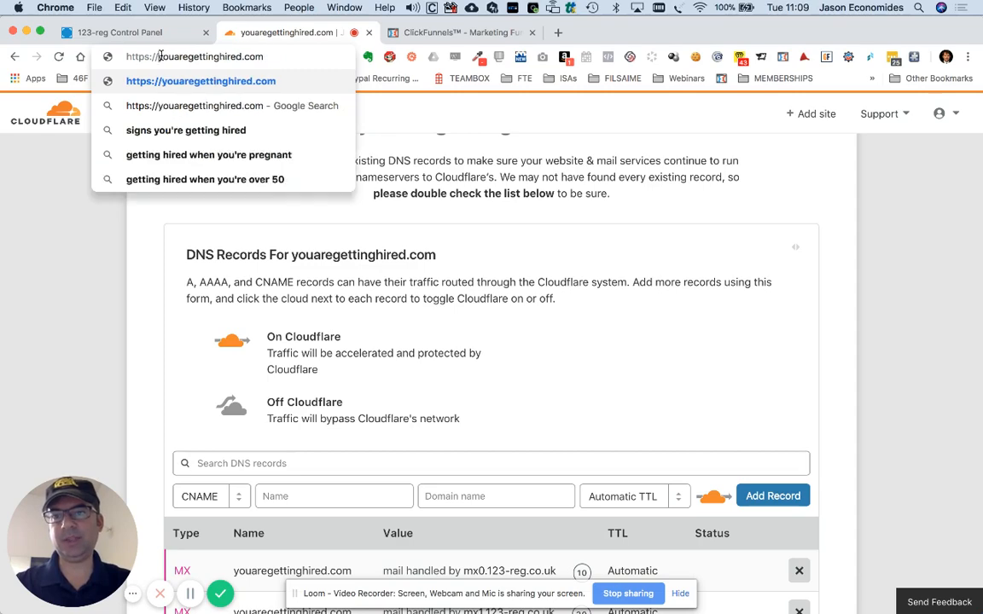
pyautogui.tripleClick(213, 56)
pyautogui.click(600, 396)
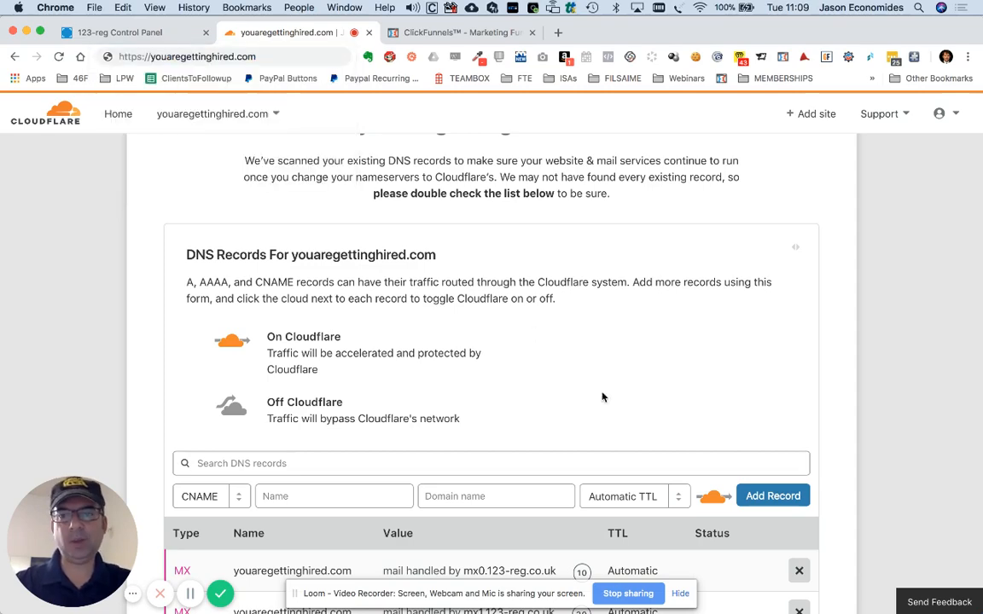
# Fill in the new CNAME record with the name @ and the domain name target.clickfunnels.com.
pyautogui.scroll(-1, 602, 397)
pyautogui.scroll(-3, 602, 396)
pyautogui.click(339, 332)
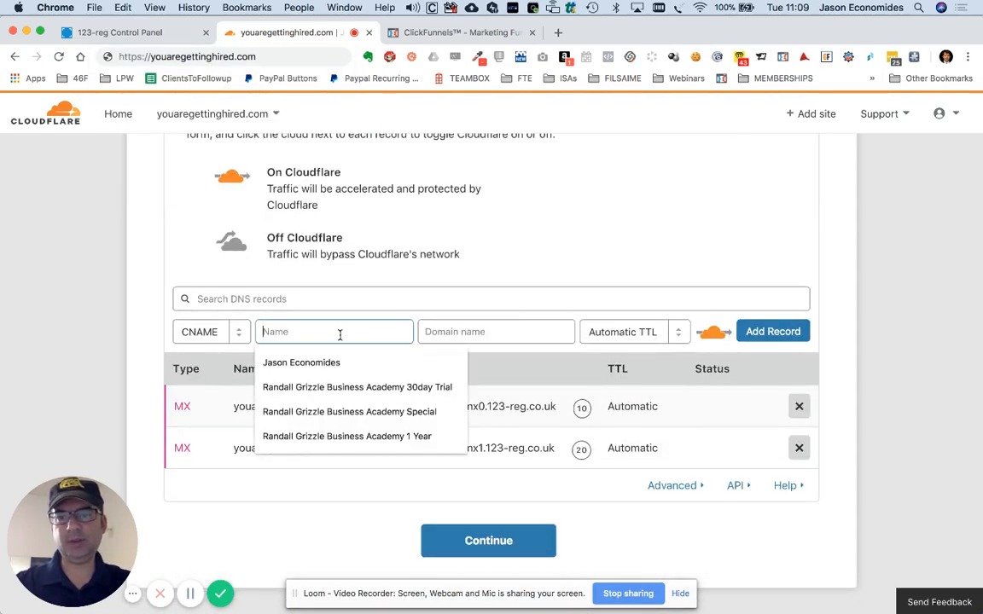
pyautogui.write('@')
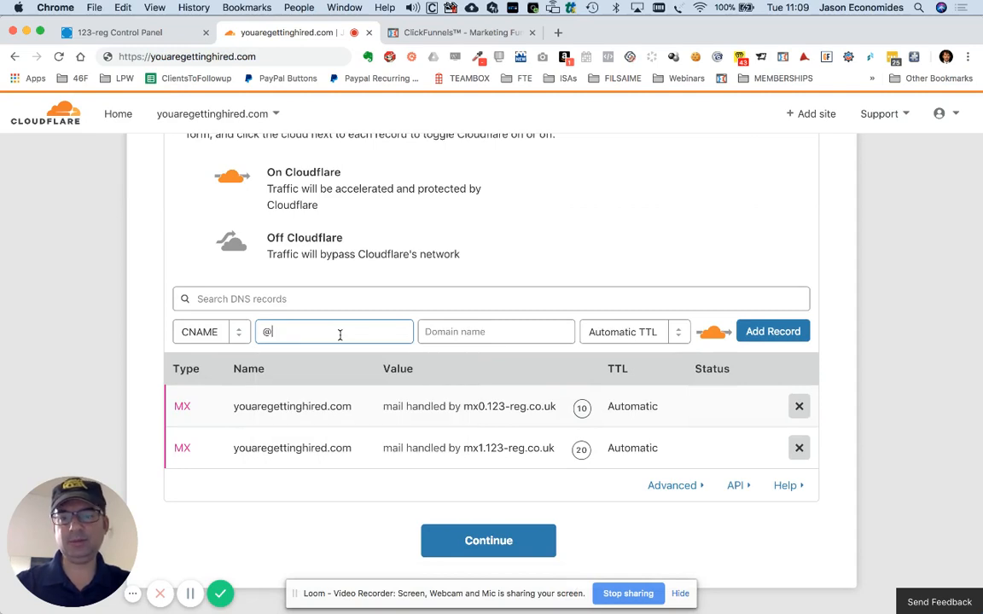
pyautogui.click(473, 342)
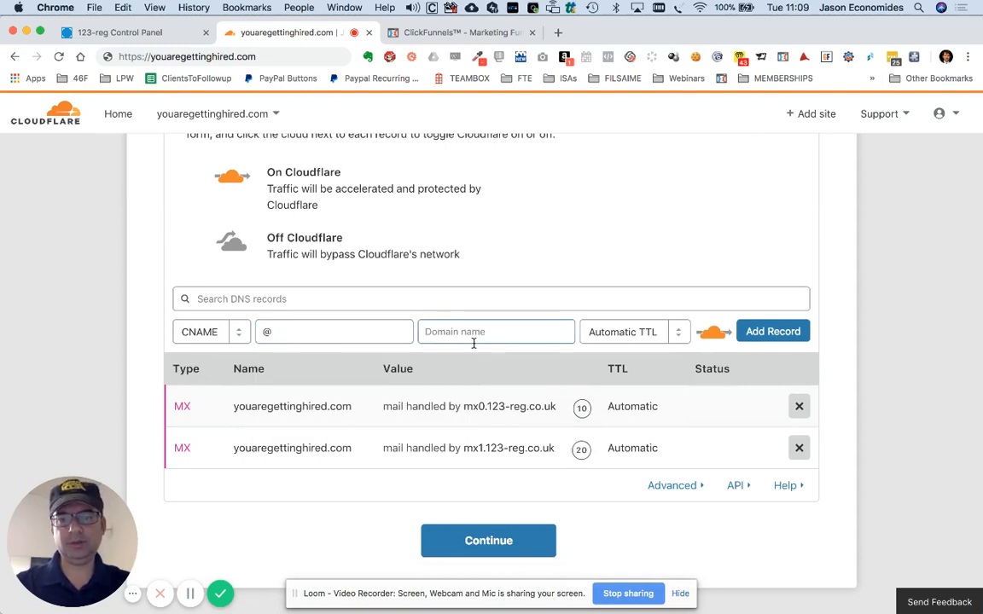
pyautogui.write('target.clic')
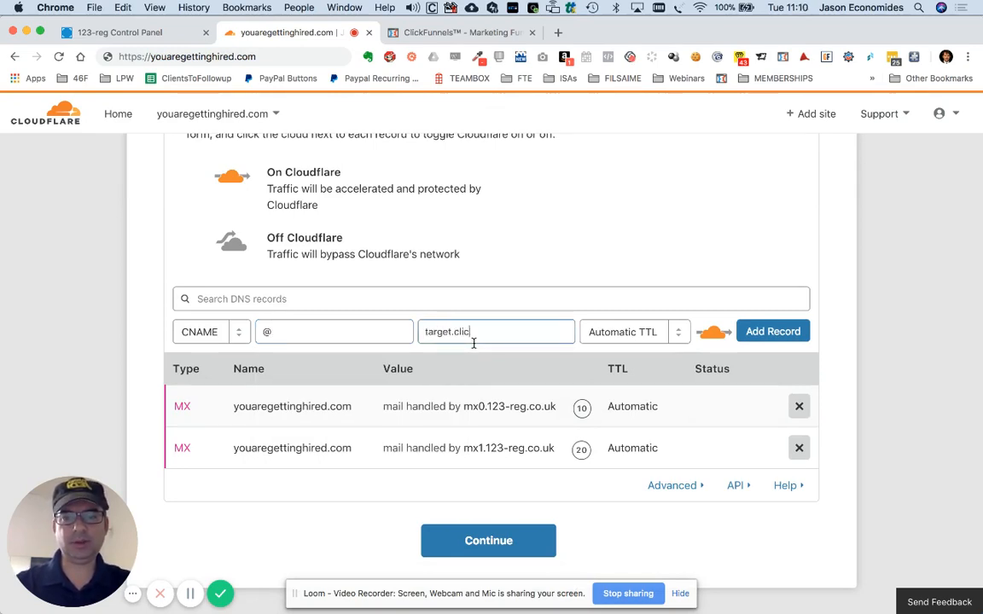
pyautogui.write('kfunnels.com')
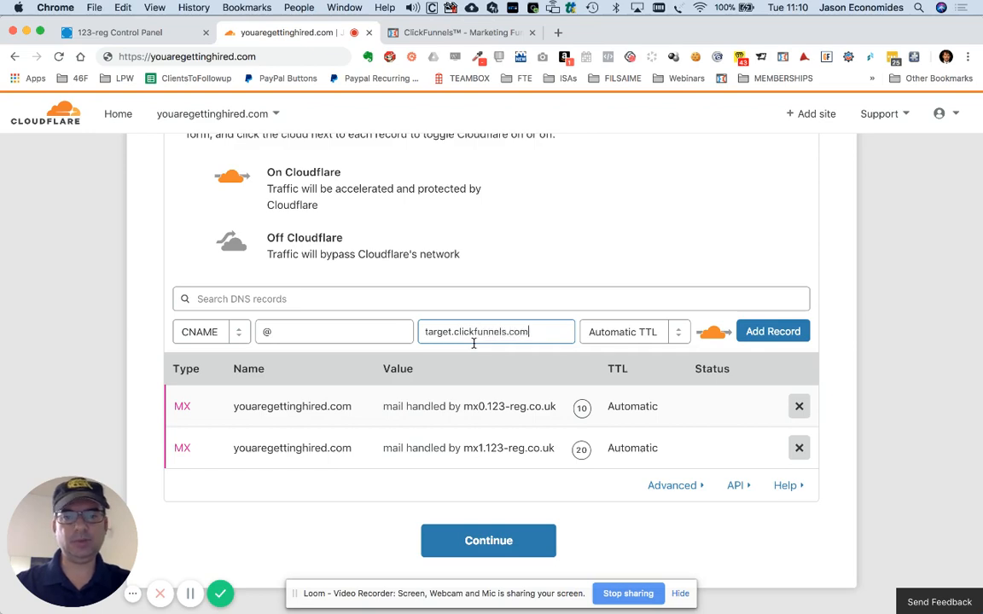
pyautogui.click(612, 244)
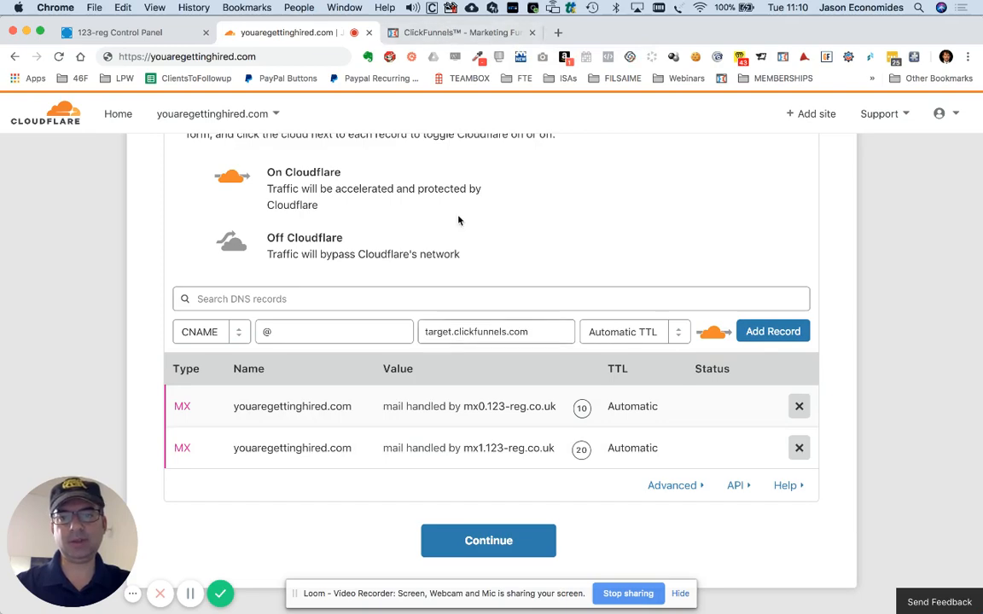
pyautogui.scroll(5, 459, 191)
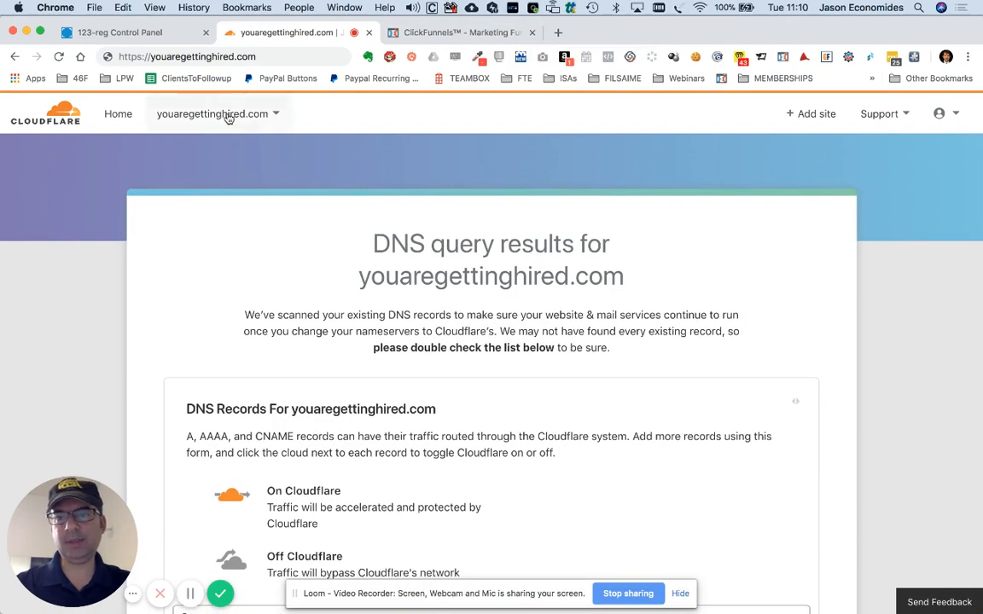
pyautogui.moveTo(254, 57); pyautogui.dragTo(152, 58)
pyautogui.press('super+c')
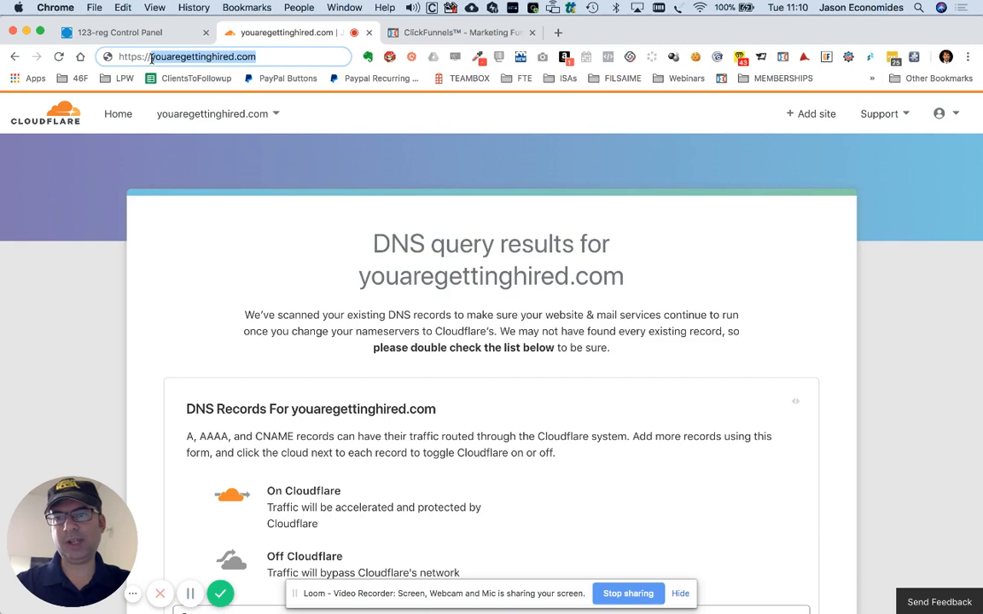
# Switch to ClickFunnels, go to the account's domain list and start adding a new domain.
pyautogui.click(423, 32)
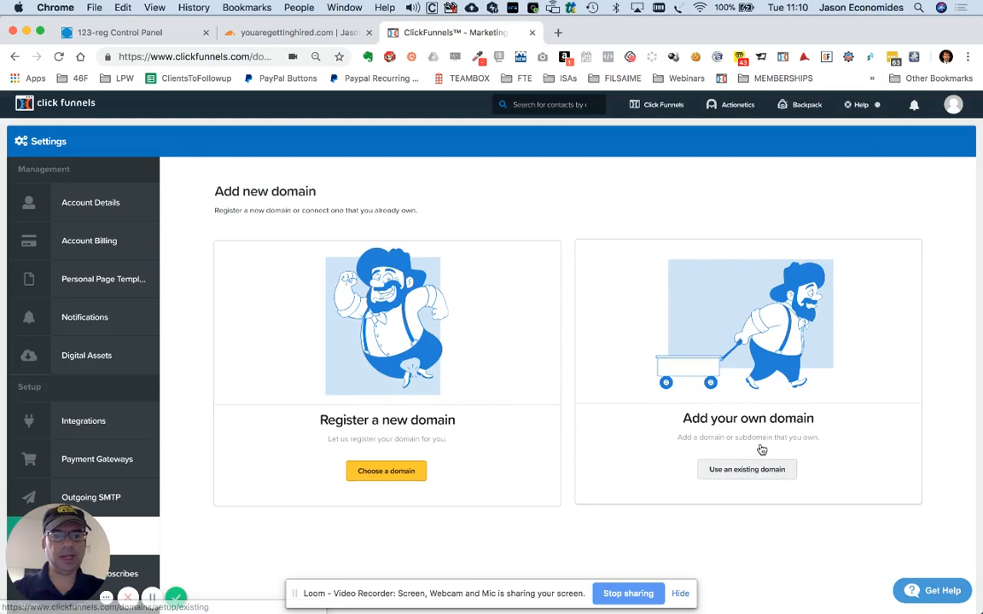
pyautogui.moveTo(955, 105)
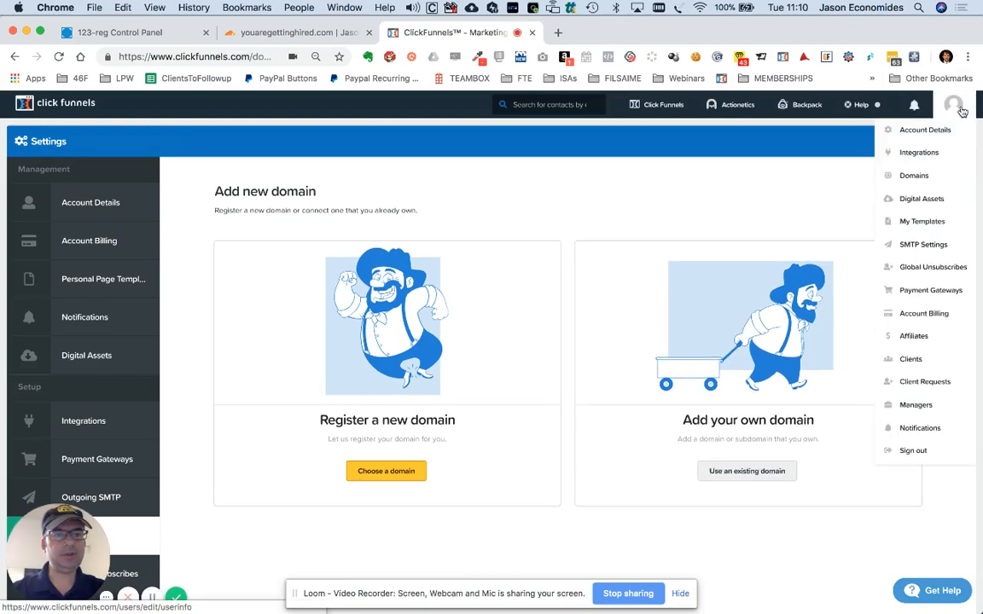
pyautogui.click(913, 180)
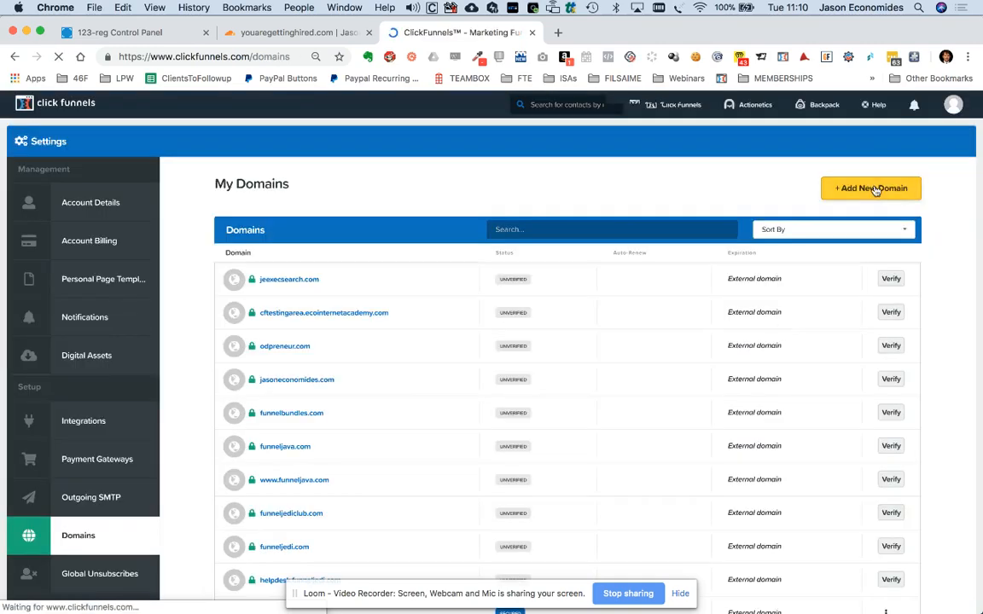
pyautogui.click(875, 189)
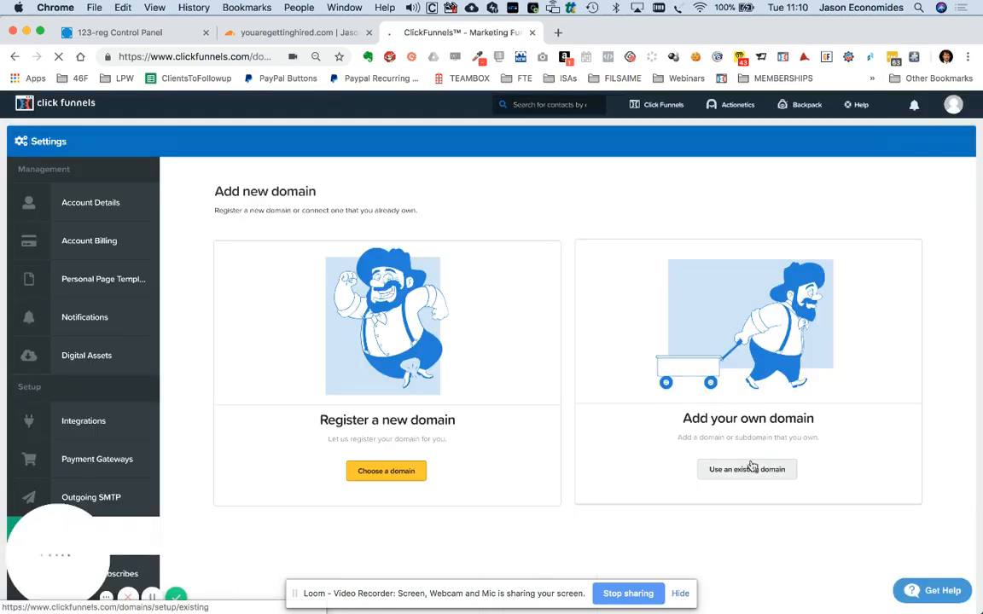
pyautogui.click(750, 470)
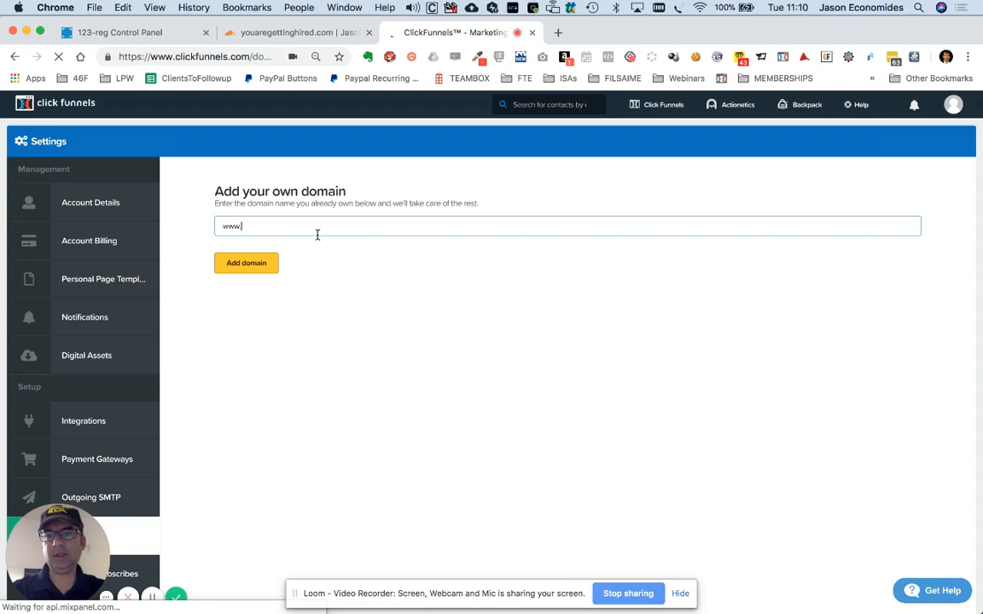
pyautogui.moveTo(246, 220); pyautogui.dragTo(221, 222)
pyautogui.click(266, 223)
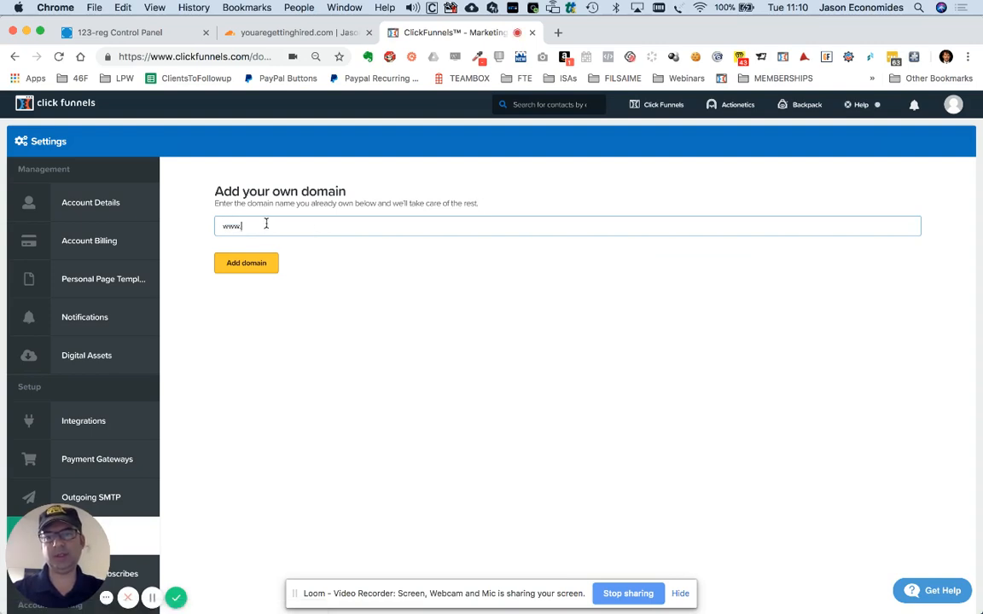
pyautogui.press('BackSpace')
pyautogui.press('BackSpace')
pyautogui.press('BackSpace')
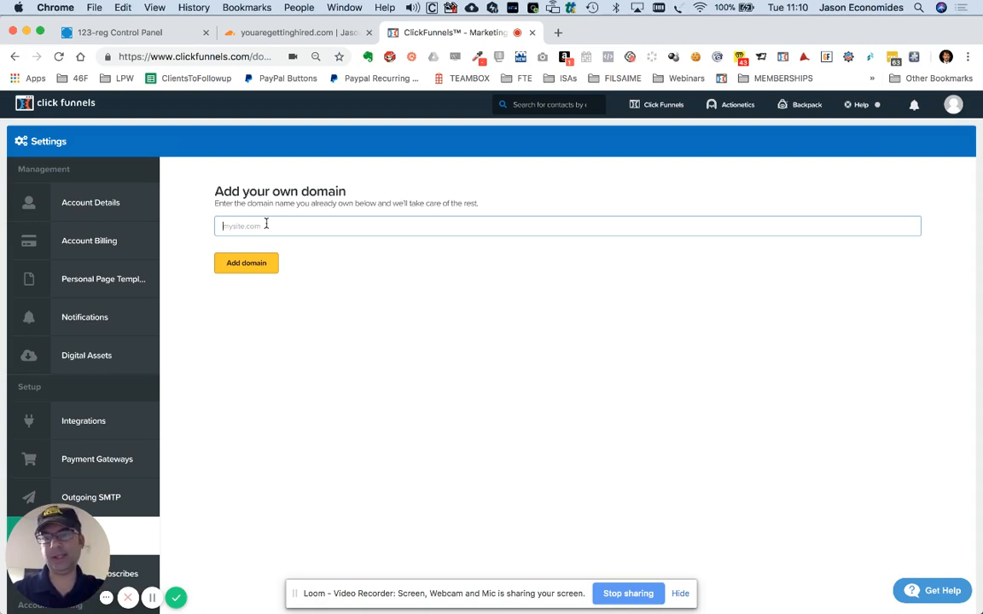
pyautogui.press('super+v')
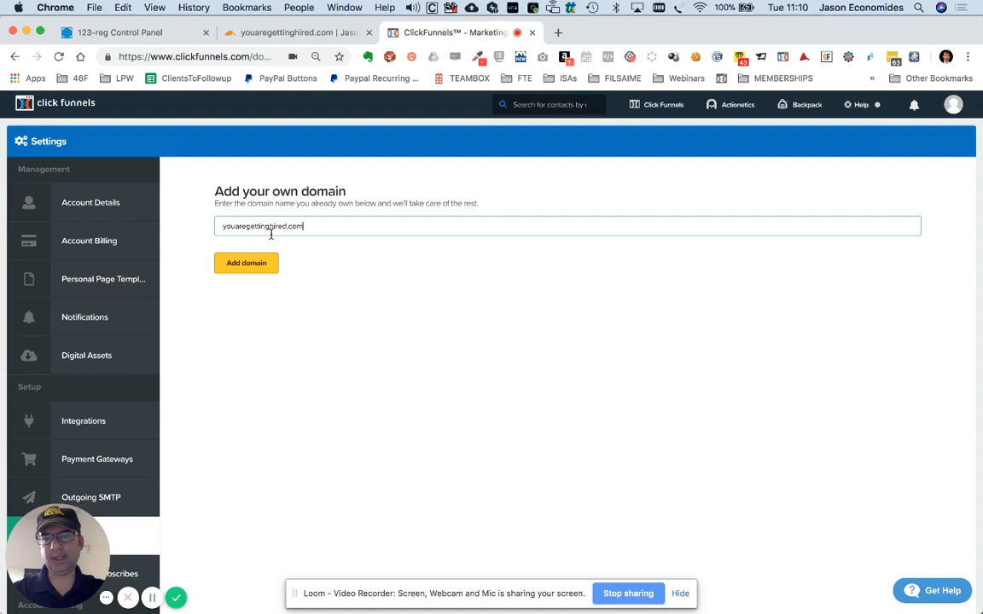
pyautogui.click(261, 269)
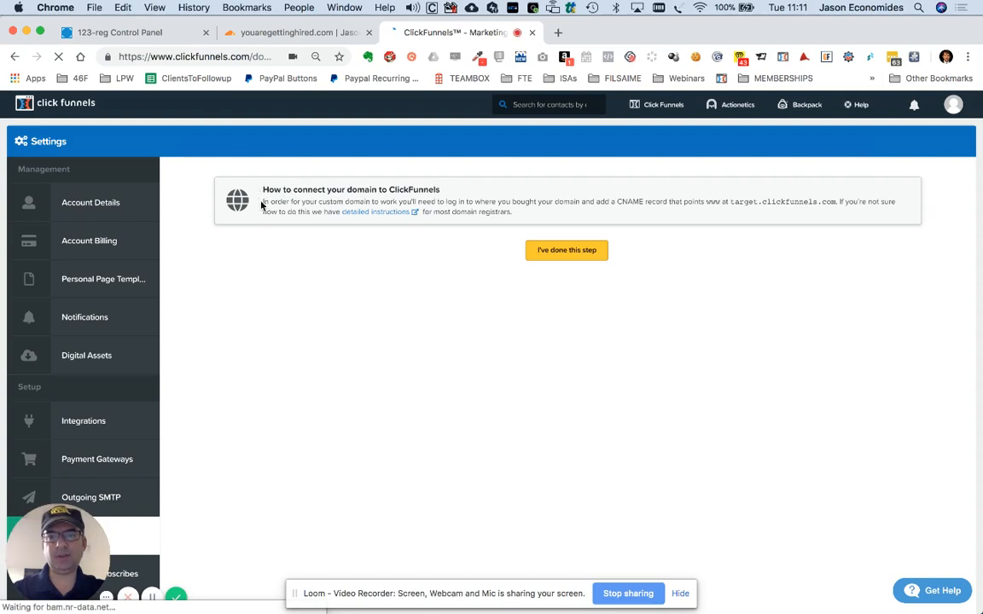
# Read the instructions on connecting the domain to ClickFunnels through a CNAME record.
pyautogui.moveTo(261, 203); pyautogui.dragTo(441, 202)
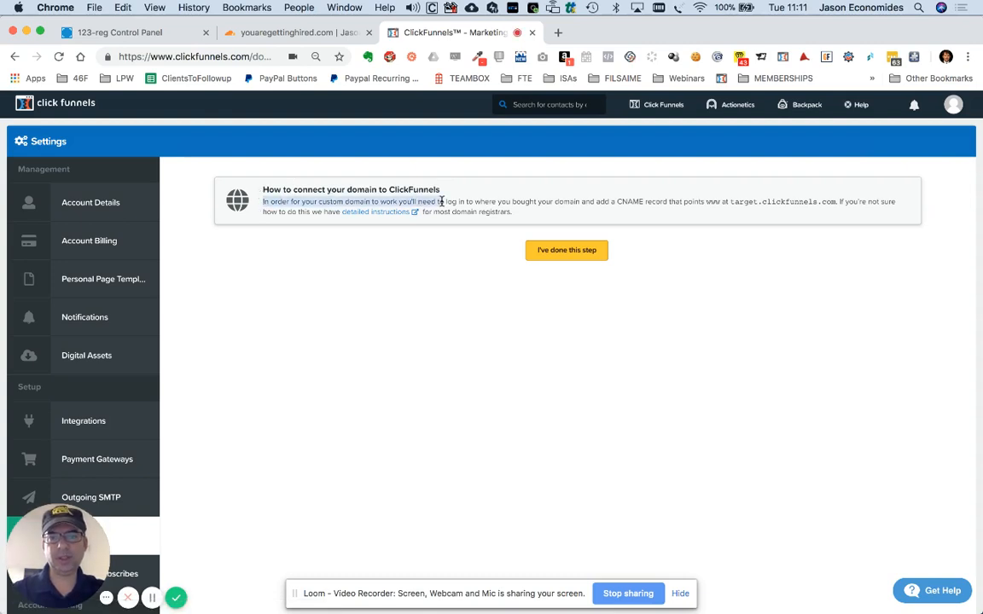
pyautogui.moveTo(539, 211); pyautogui.dragTo(830, 199)
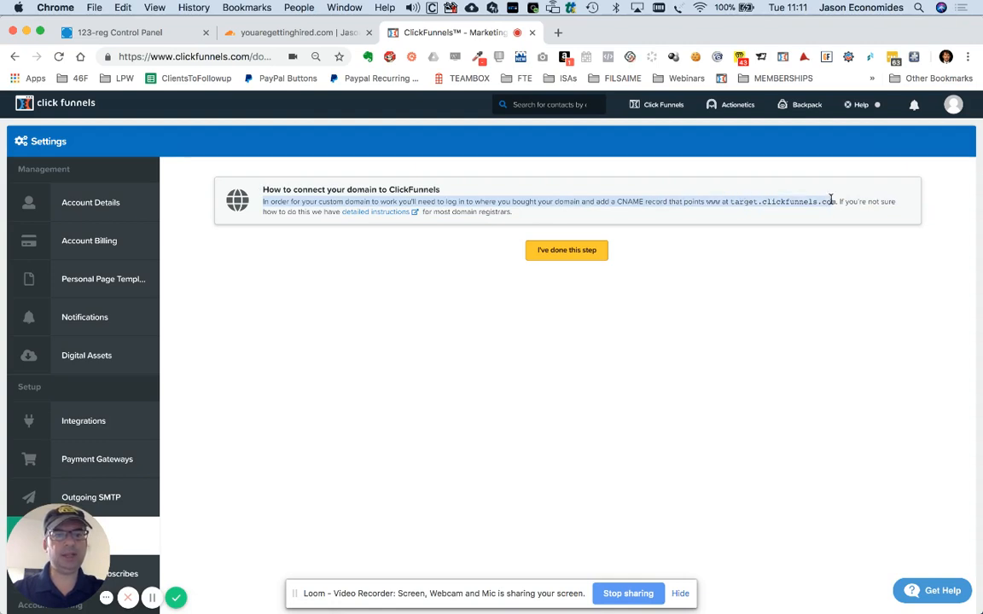
pyautogui.click(833, 197)
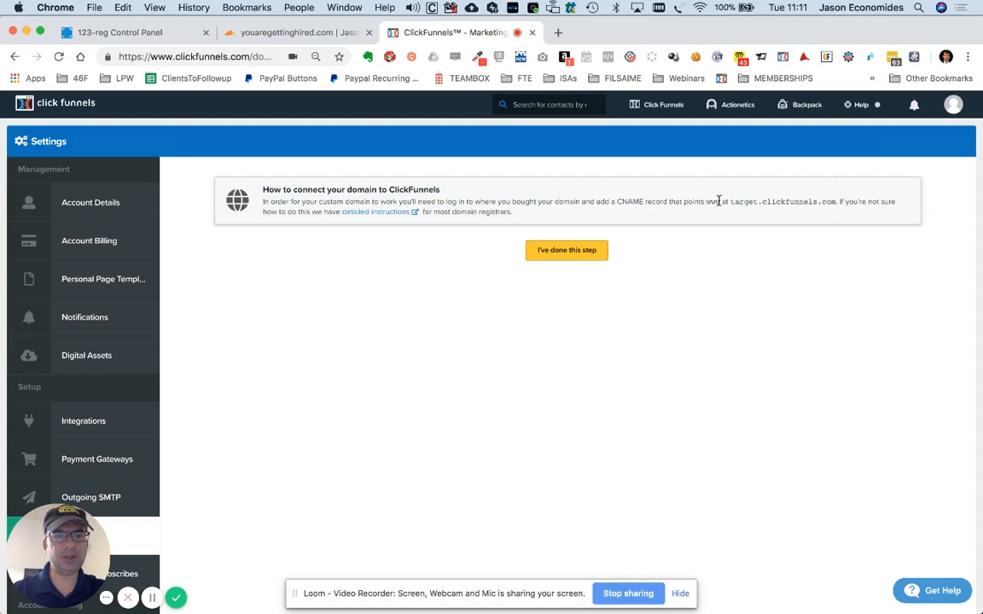
pyautogui.click(531, 206)
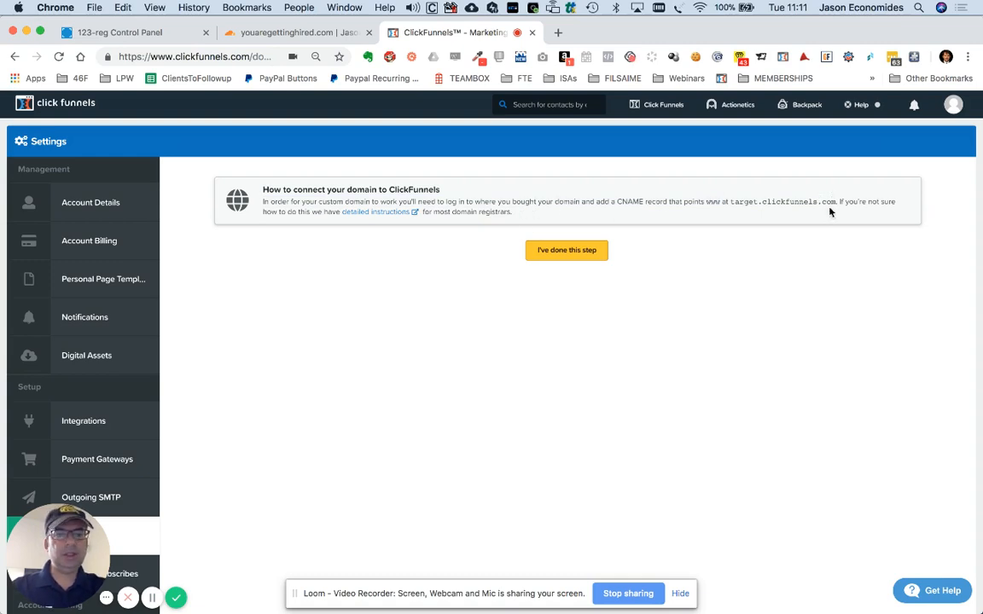
# Switch to Cloudflare and add the prepared CNAME record for @ pointing to target.clickfunnels.com, then check the DNS record list.
pyautogui.click(318, 34)
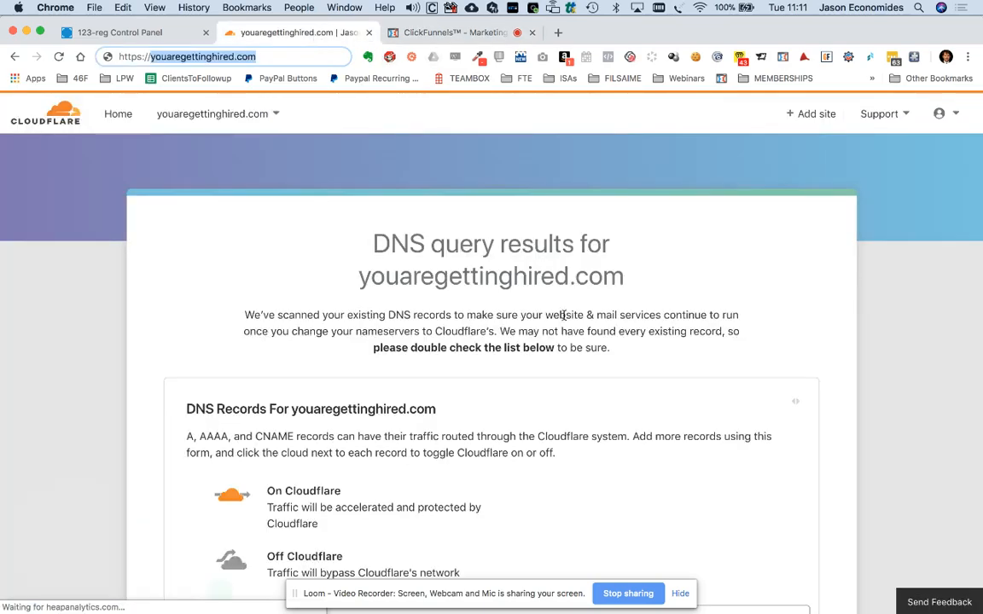
pyautogui.scroll(-4, 591, 431)
pyautogui.scroll(-5, 591, 431)
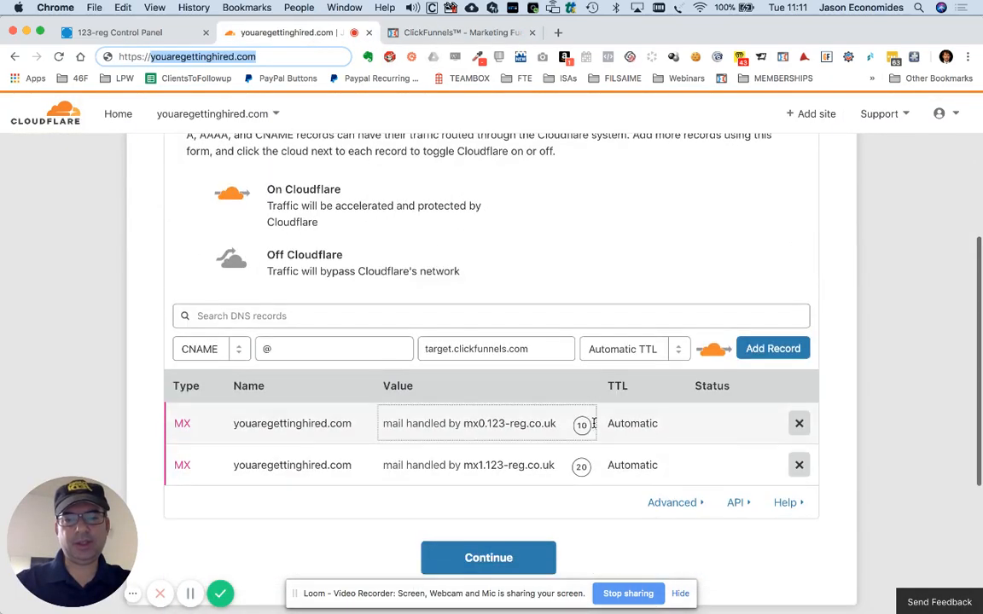
pyautogui.click(774, 350)
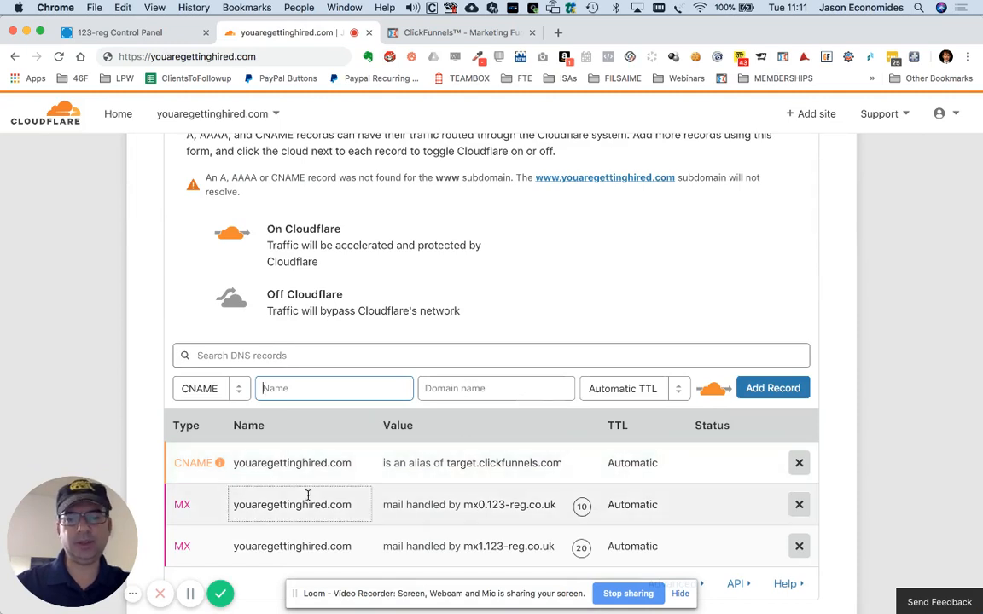
pyautogui.scroll(-2, 421, 467)
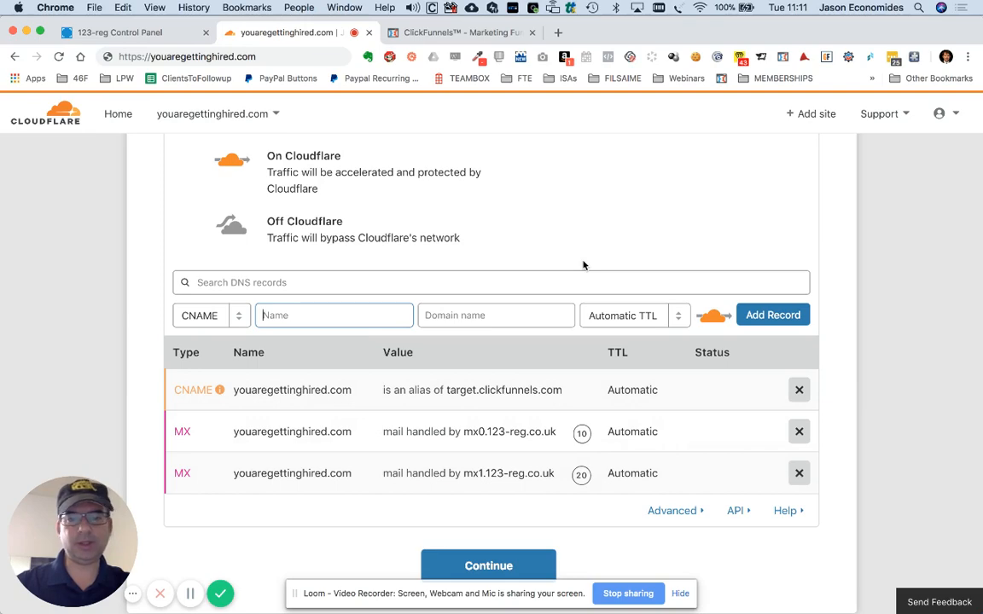
pyautogui.scroll(-3, 583, 265)
pyautogui.scroll(5, 583, 266)
pyautogui.scroll(4, 584, 266)
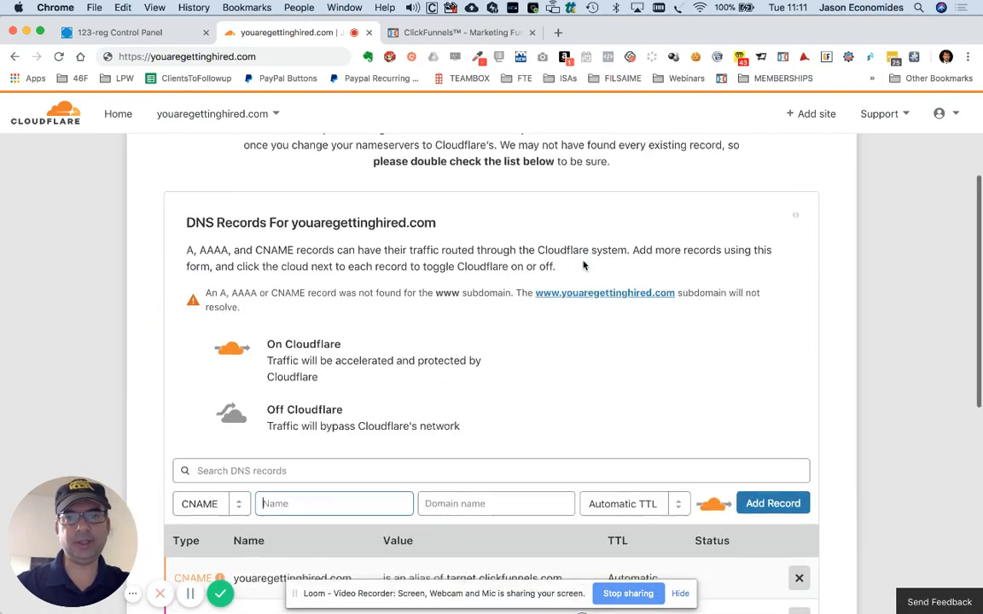
# Return to ClickFunnels and confirm that the domain connection step has been done.
pyautogui.click(444, 32)
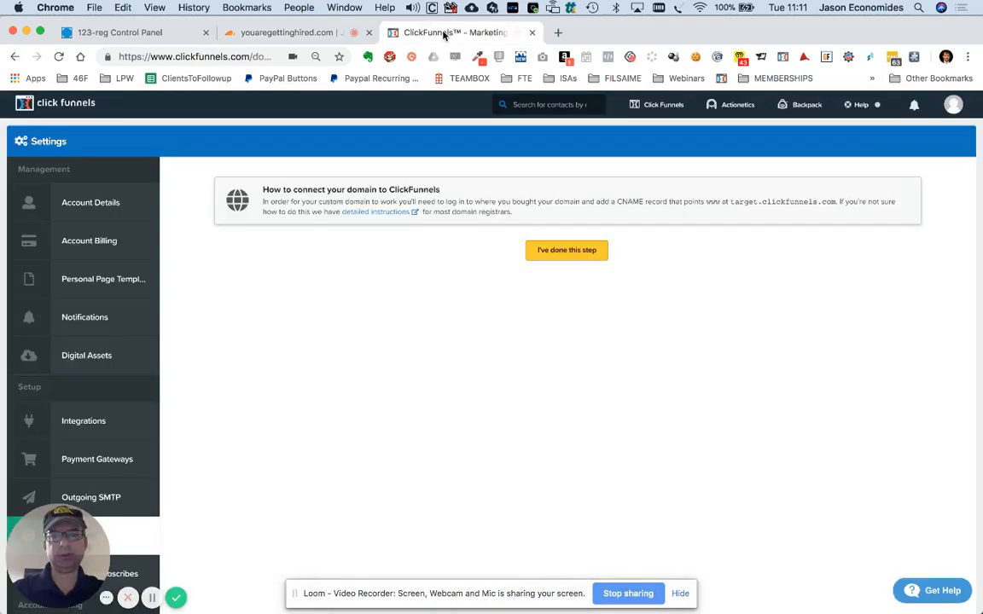
pyautogui.click(564, 258)
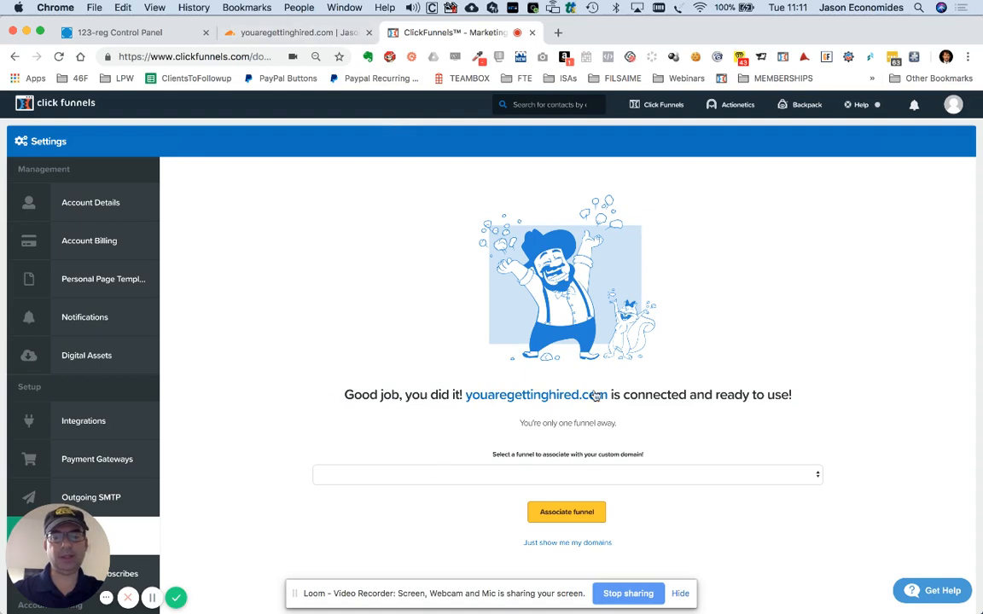
pyautogui.click(626, 483)
pyautogui.scroll(-5, 626, 484)
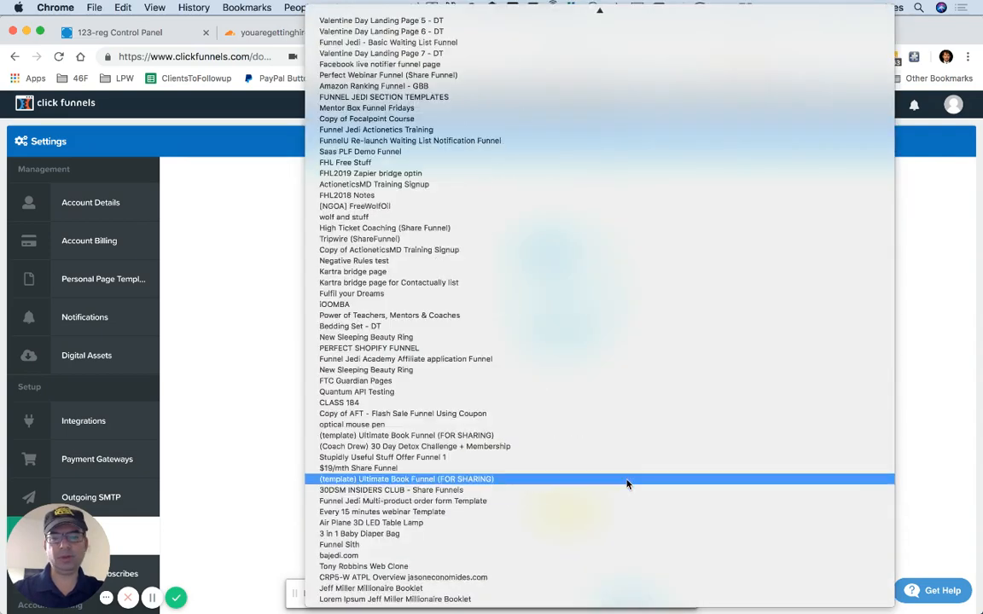
pyautogui.click(857, 371)
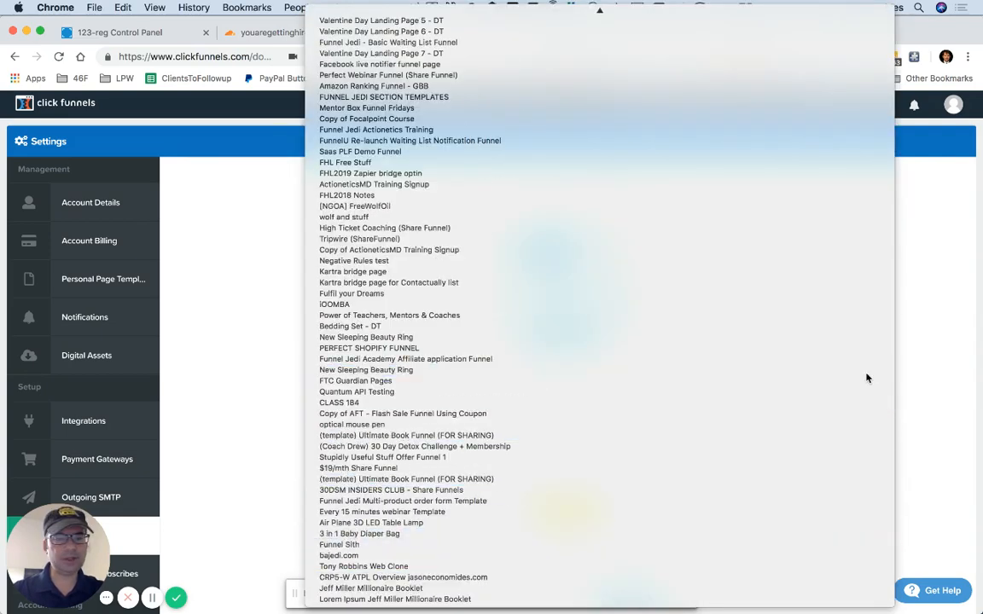
pyautogui.click(687, 477)
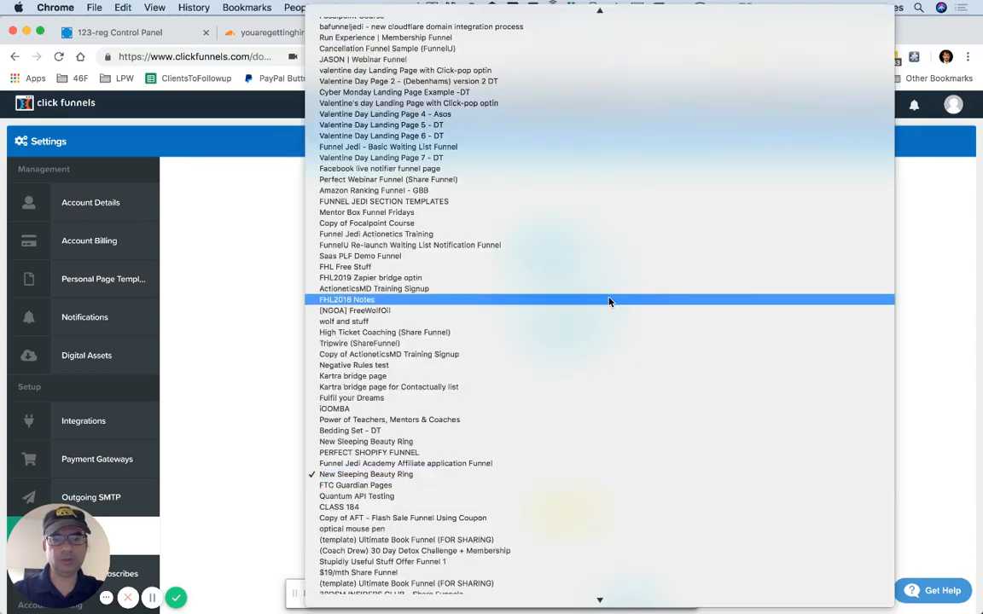
pyautogui.scroll(10, 589, 256)
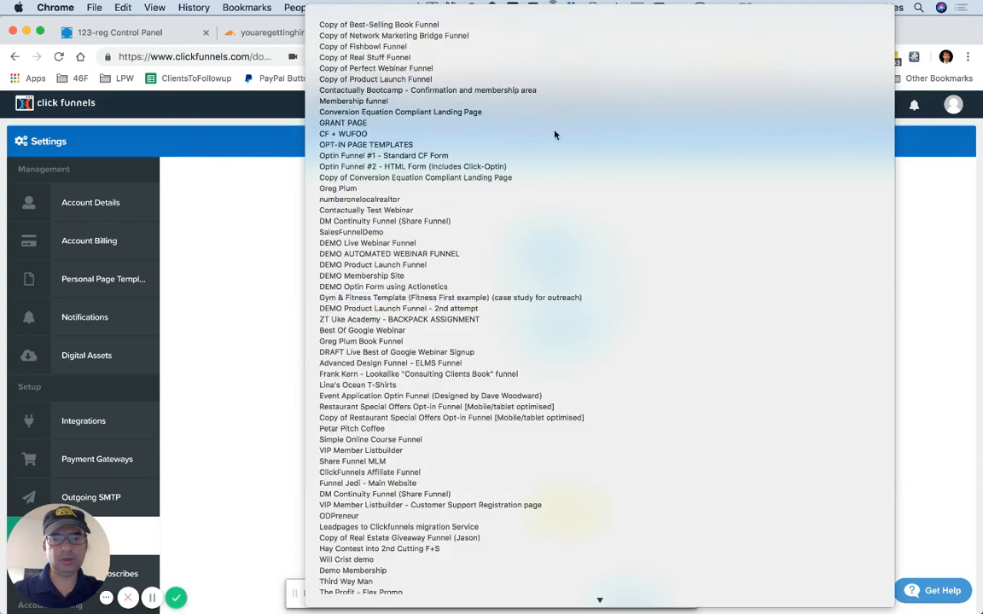
pyautogui.click(562, 14)
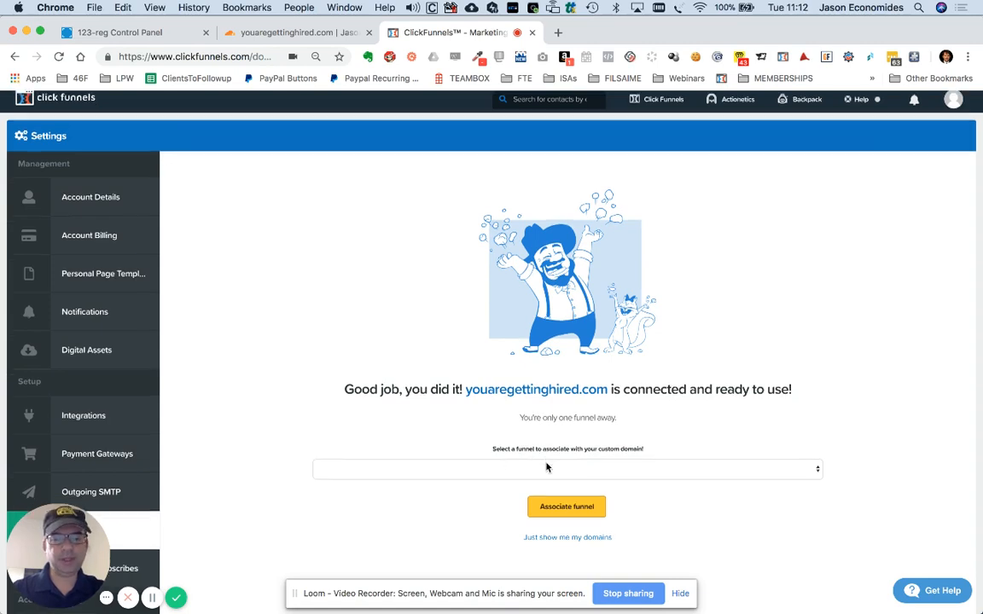
pyautogui.scroll(-2, 546, 468)
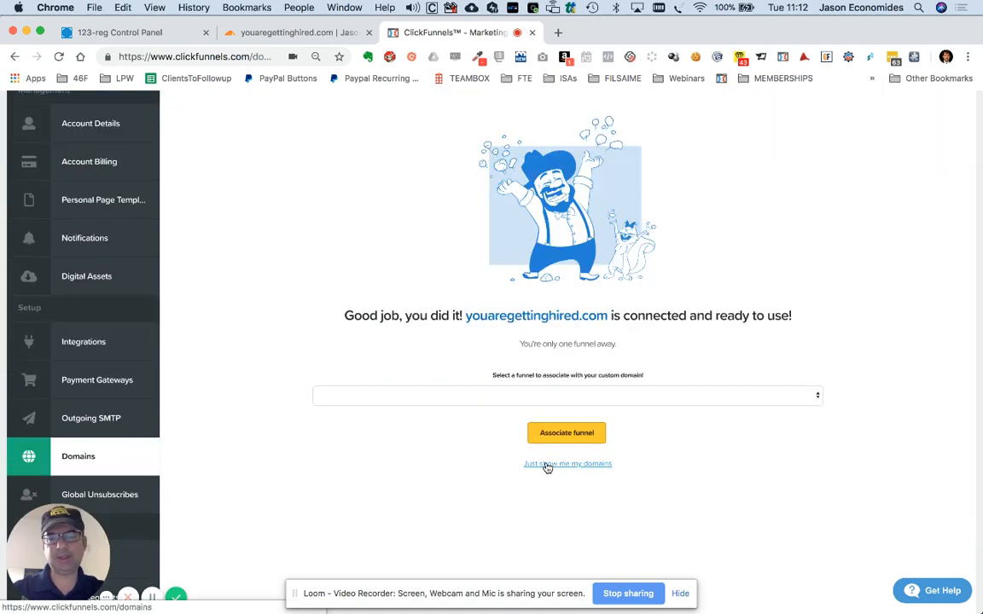
pyautogui.click(155, 598)
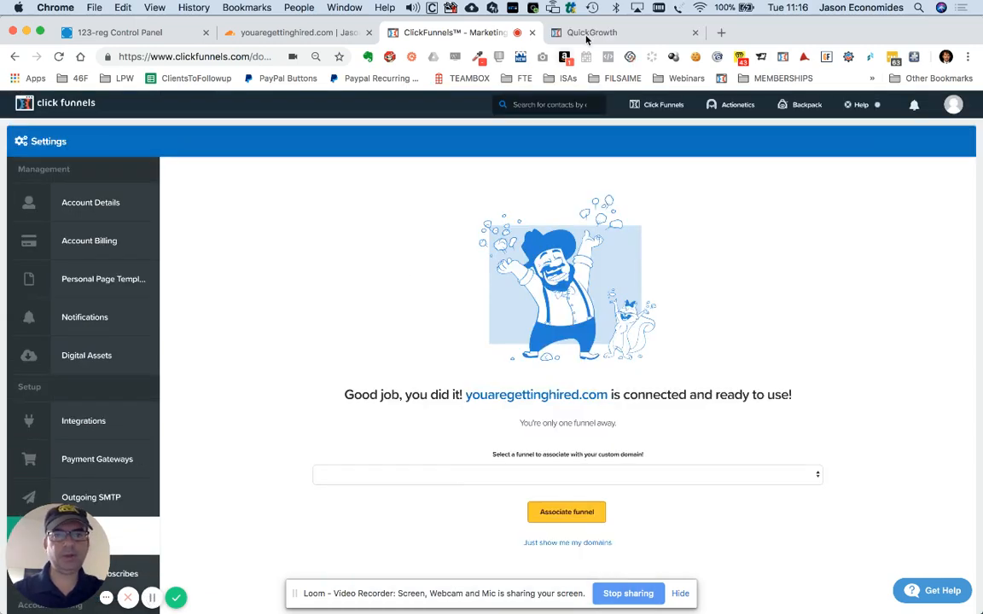
# Leave the page editor for its funnel overview and associate the You are Getting Hired funnel with the new custom domain.
pyautogui.click(586, 34)
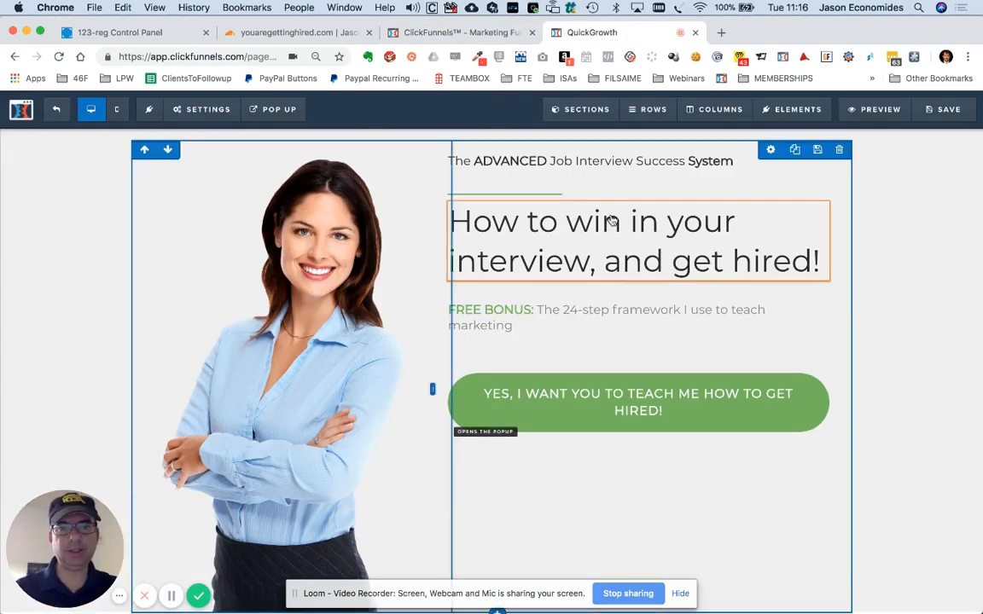
pyautogui.click(63, 116)
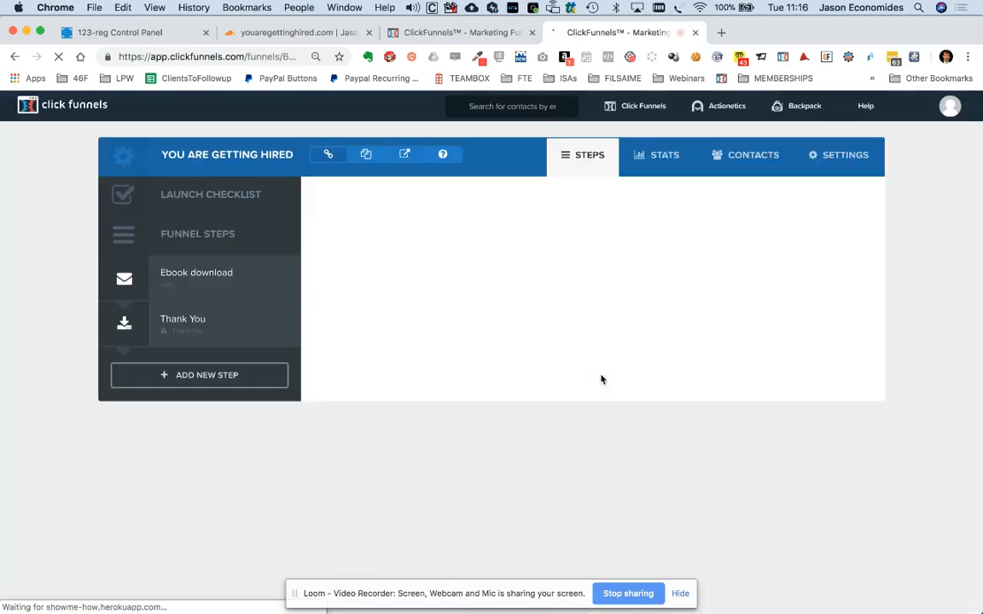
pyautogui.click(439, 34)
pyautogui.click(406, 478)
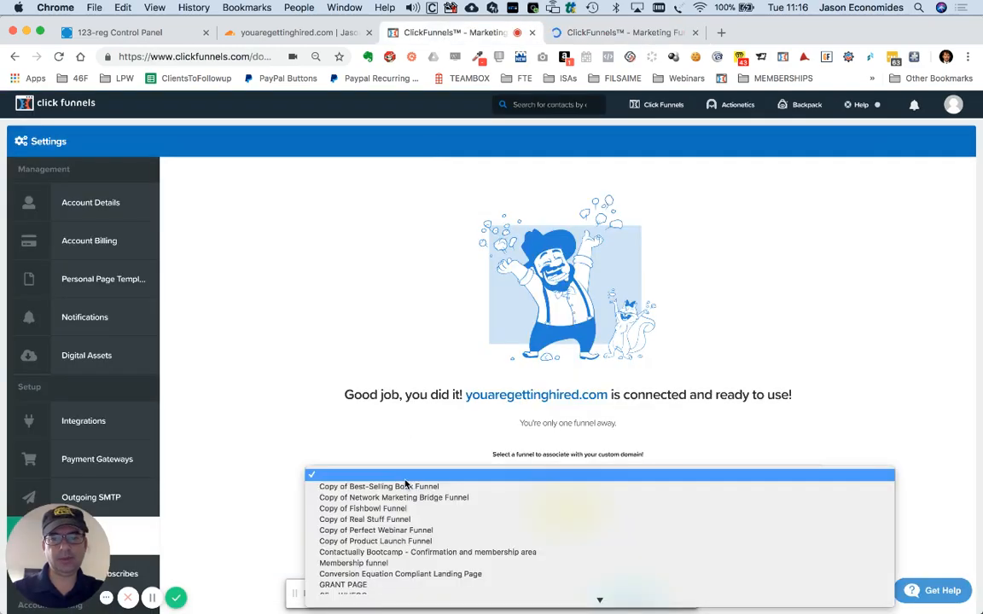
pyautogui.scroll(-15, 406, 483)
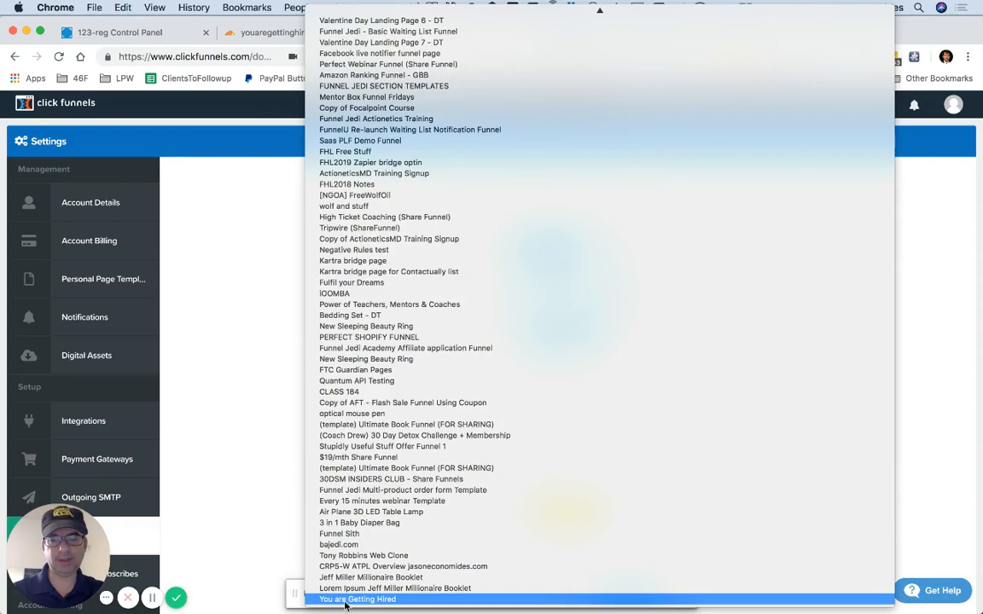
pyautogui.click(350, 600)
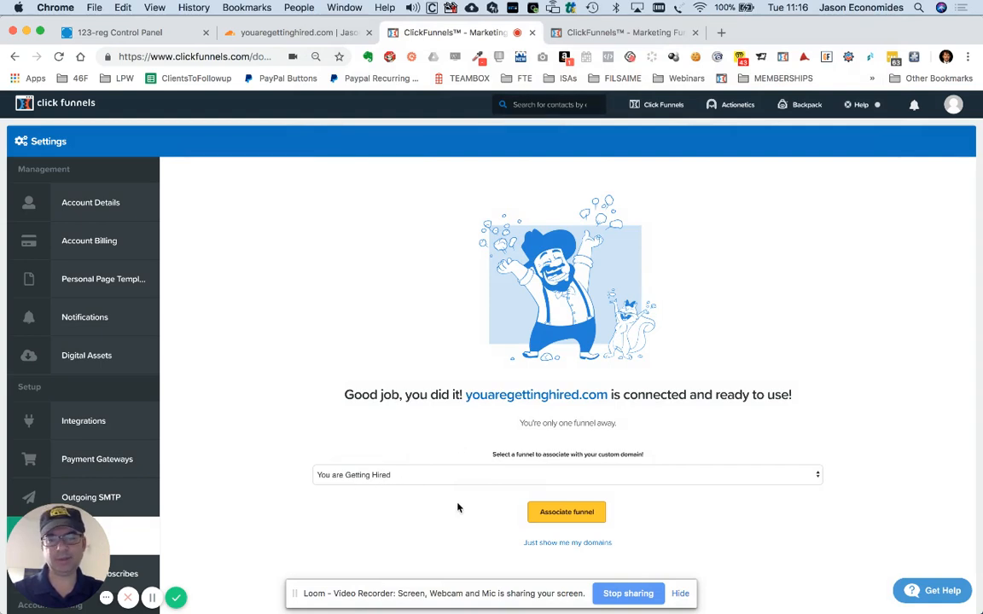
pyautogui.click(561, 515)
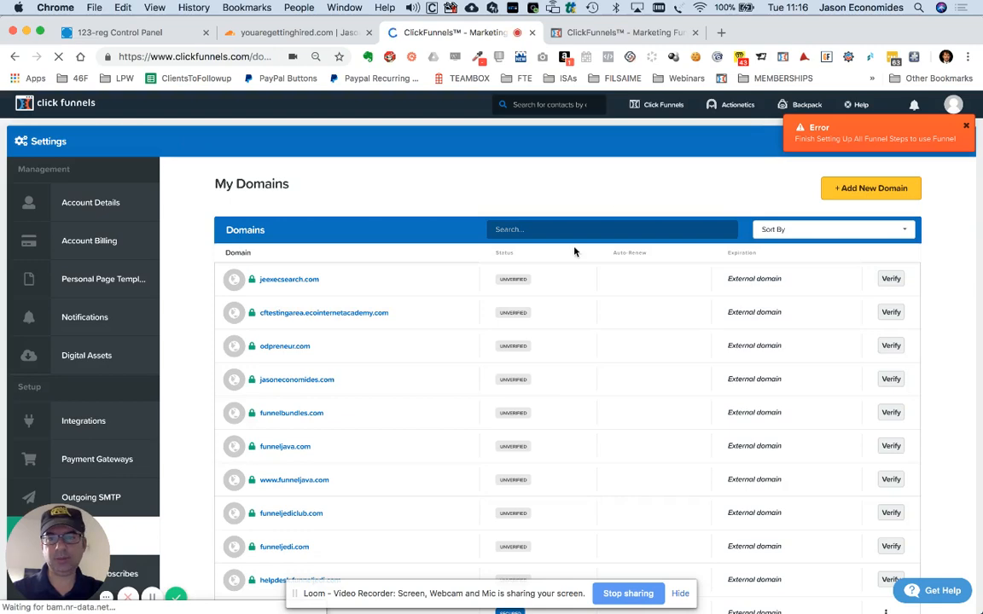
# Try twice to verify youaregettinghired.com in the My Domains list.
pyautogui.scroll(-10, 574, 251)
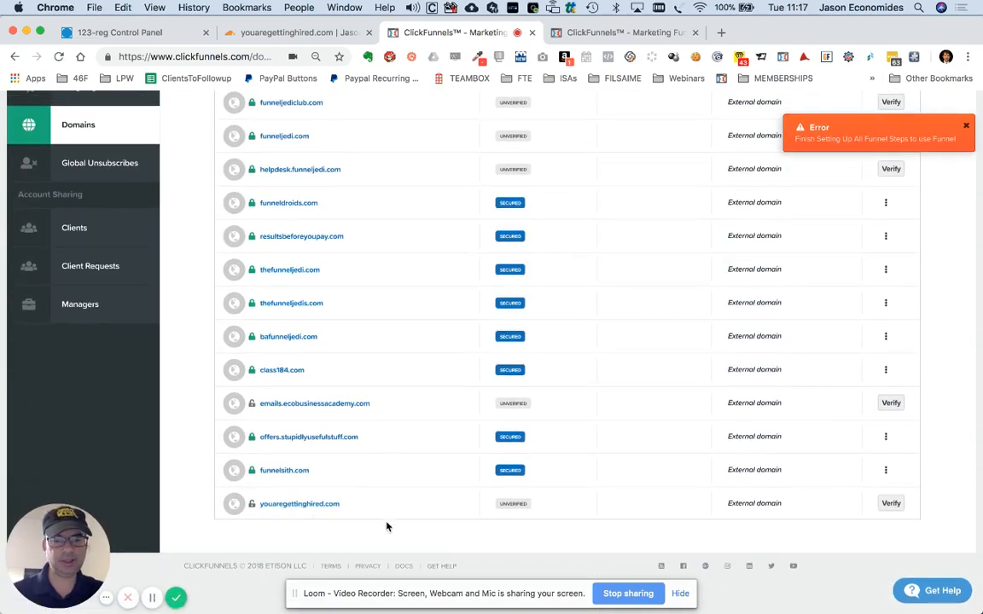
pyautogui.click(890, 503)
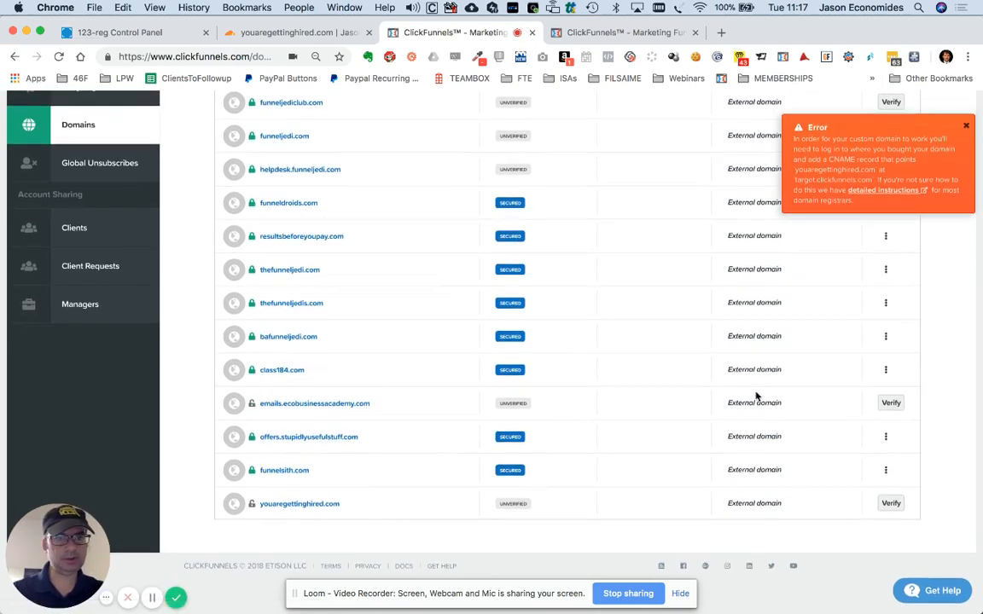
pyautogui.click(892, 504)
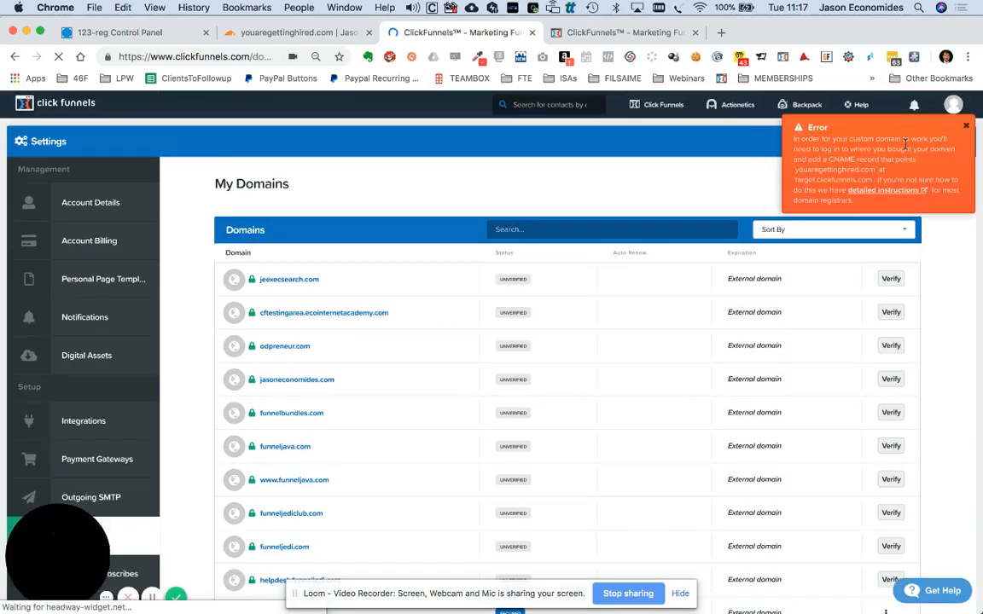
# Open youaregettinghired.com from the My Domains list, delete the domain, and check the list for its removal.
pyautogui.scroll(-5, 688, 364)
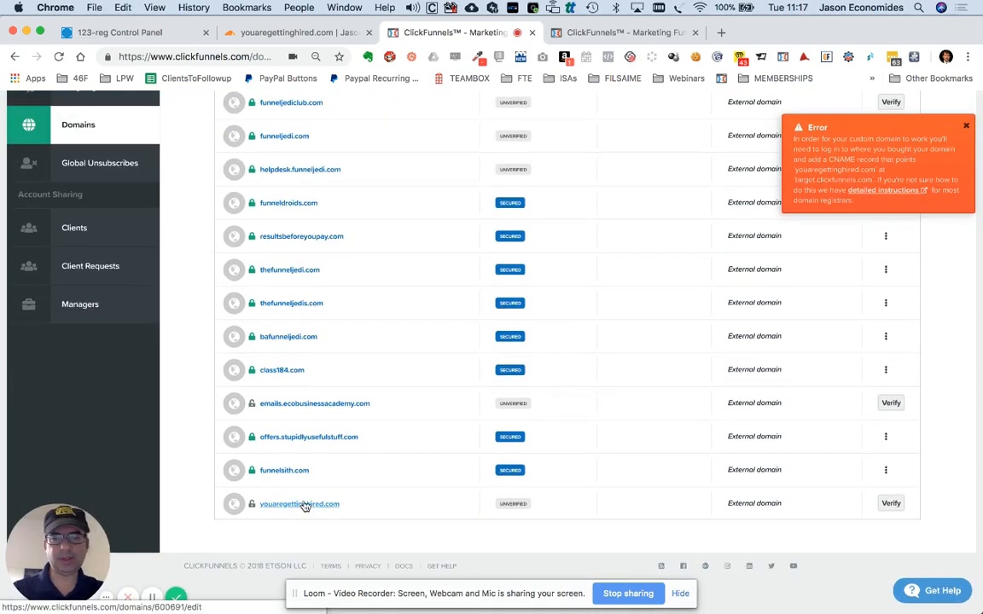
pyautogui.click(305, 505)
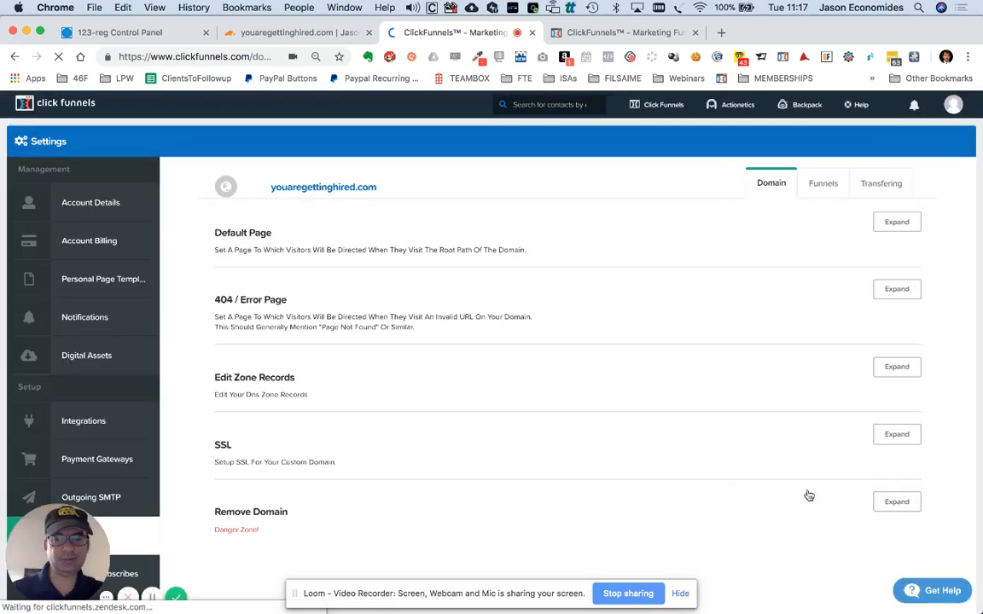
pyautogui.click(905, 479)
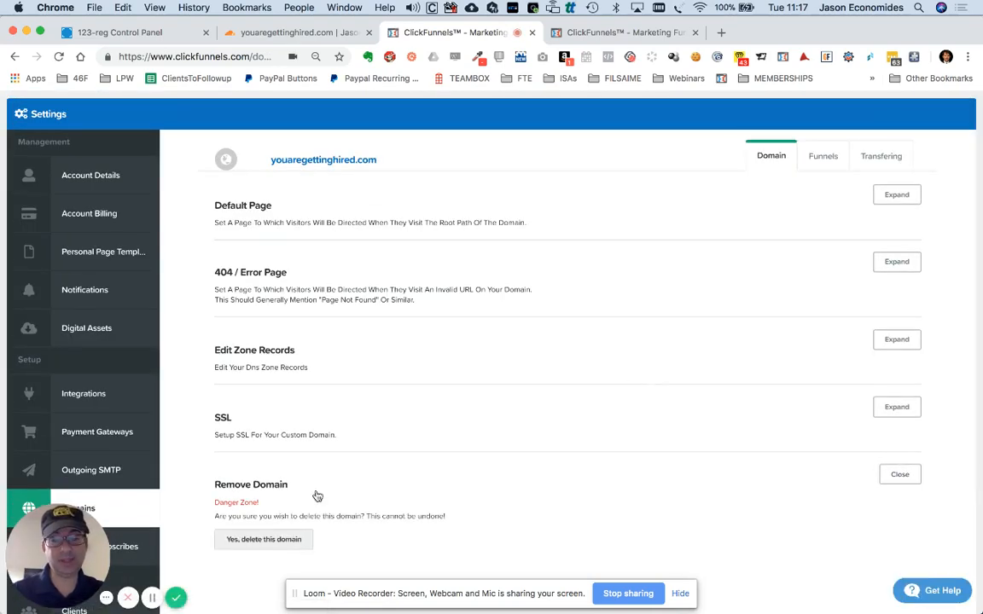
pyautogui.click(267, 540)
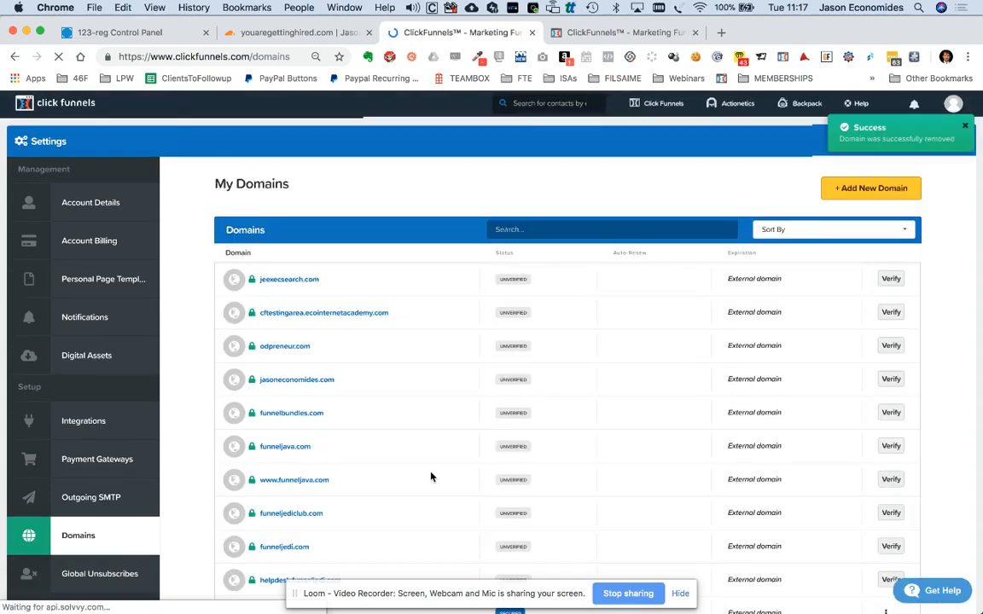
pyautogui.scroll(-5, 431, 477)
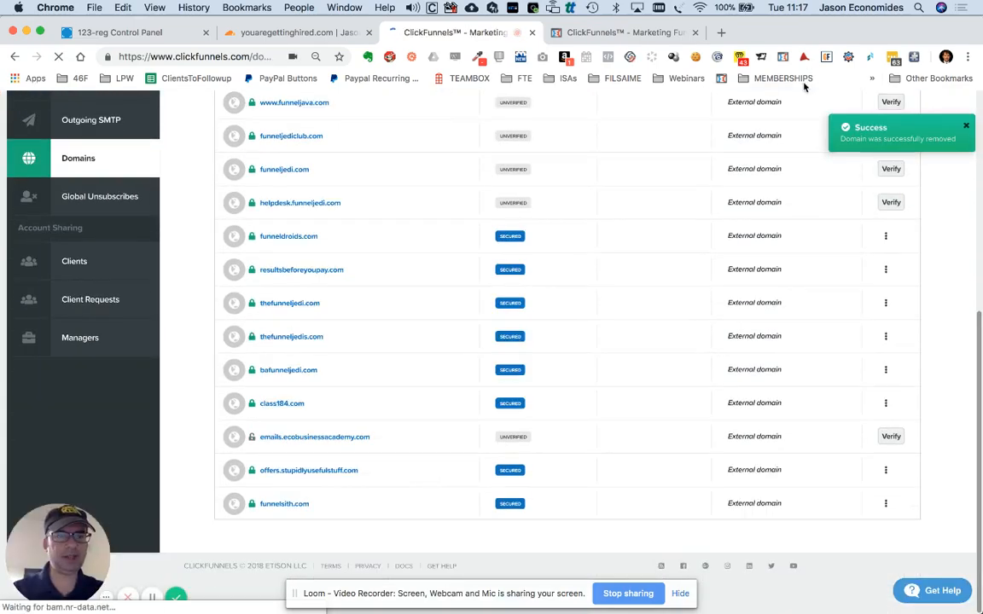
# Add youaregettinghired.com without the www prefix as a new existing domain.
pyautogui.scroll(10, 796, 247)
pyautogui.click(867, 189)
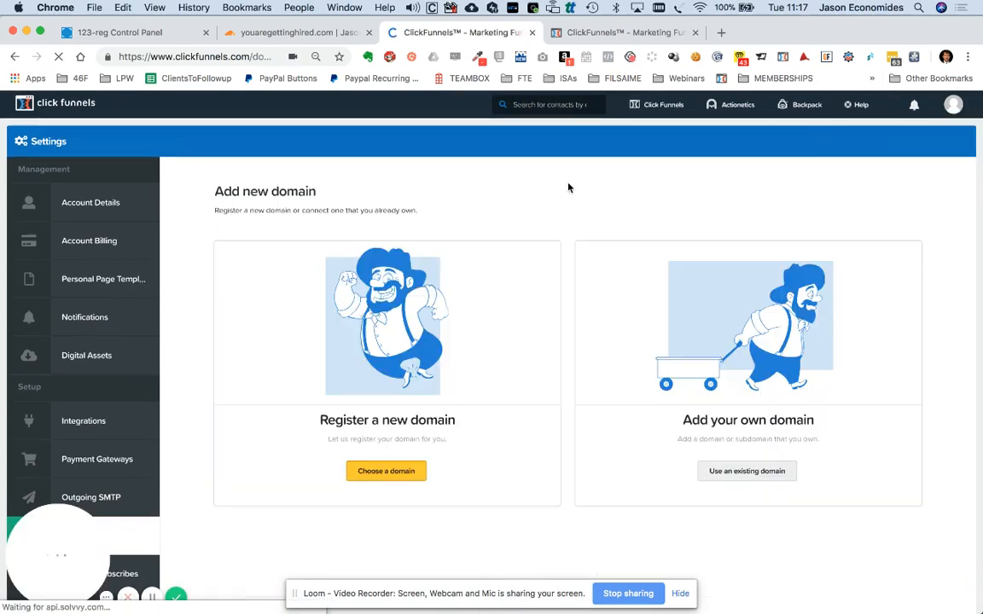
pyautogui.click(734, 470)
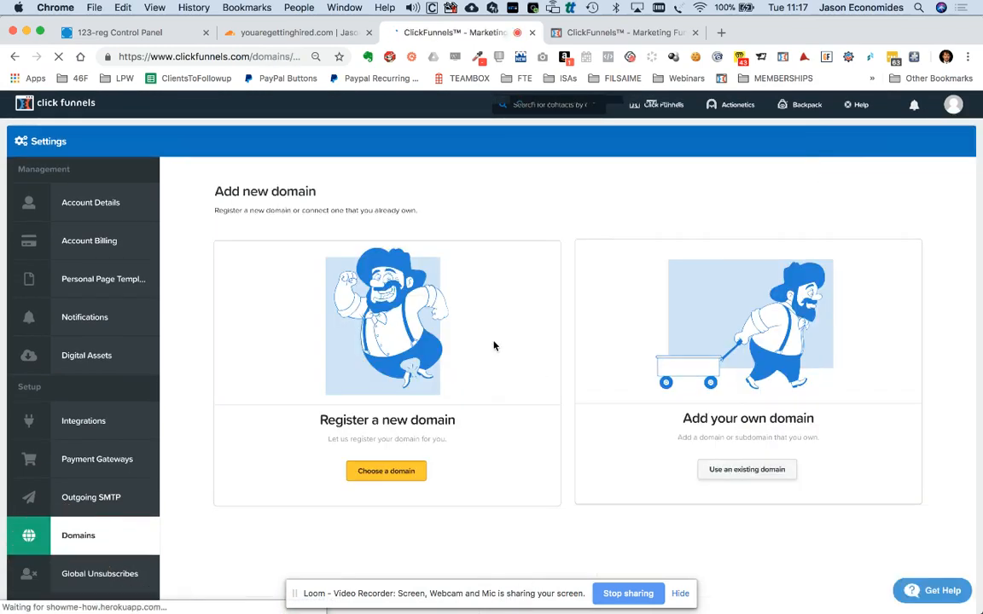
pyautogui.press('super+a')
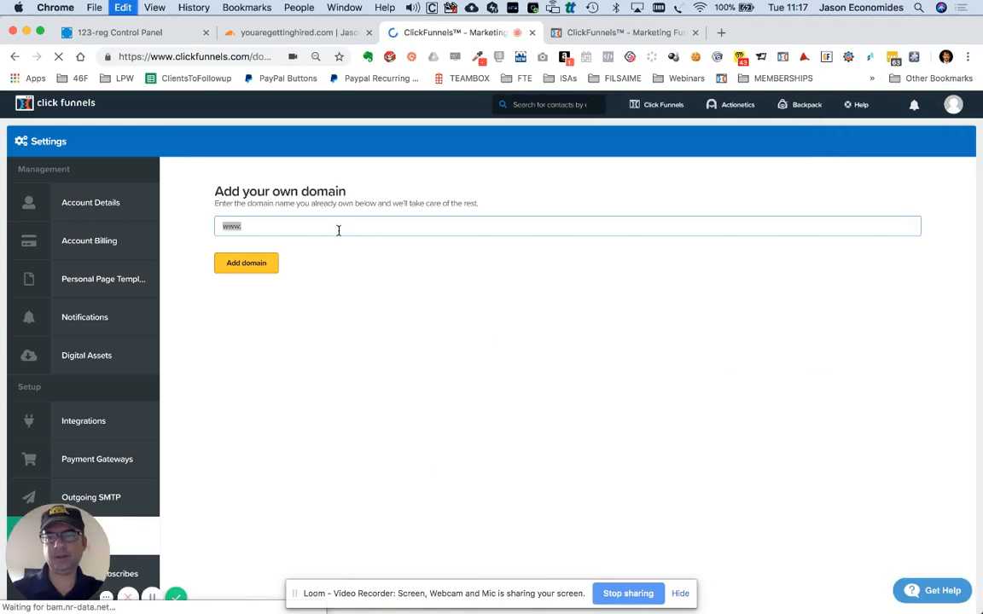
pyautogui.write('youaregettinghired.com')
pyautogui.click(246, 263)
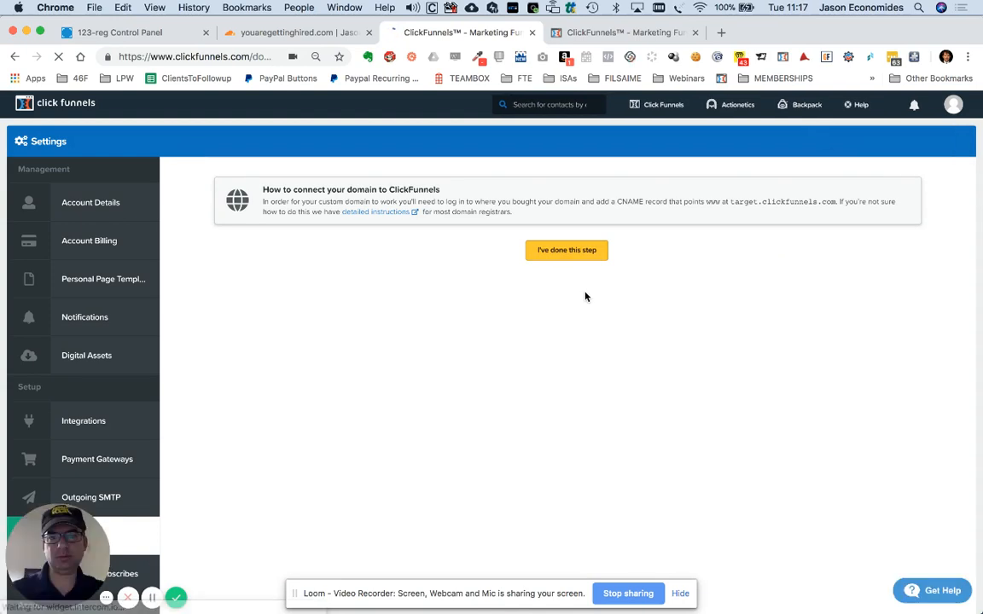
# Confirm that the domain connection step is done and associate the You are Getting Hired funnel with the domain.
pyautogui.click(567, 250)
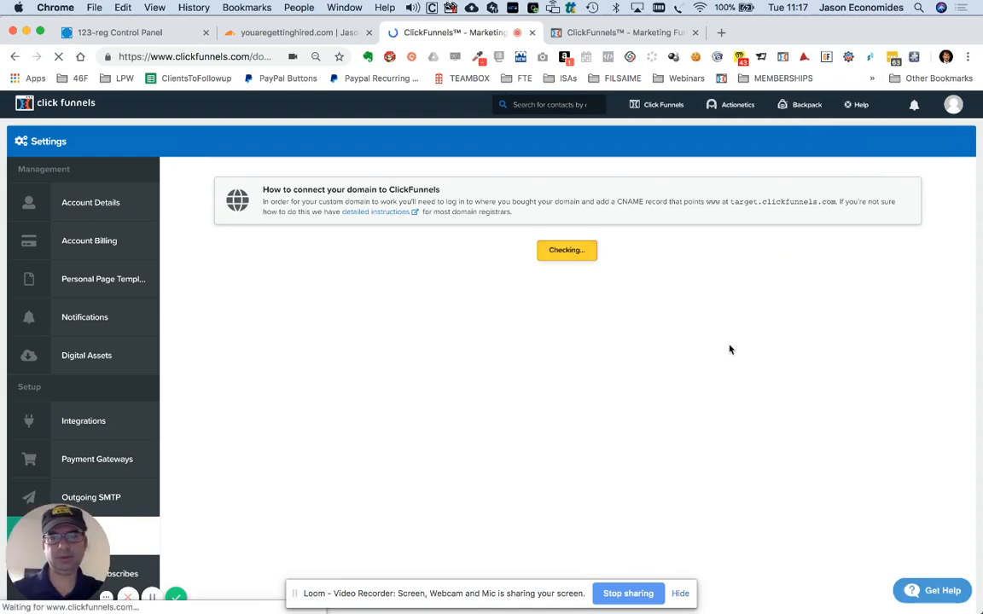
pyautogui.click(599, 483)
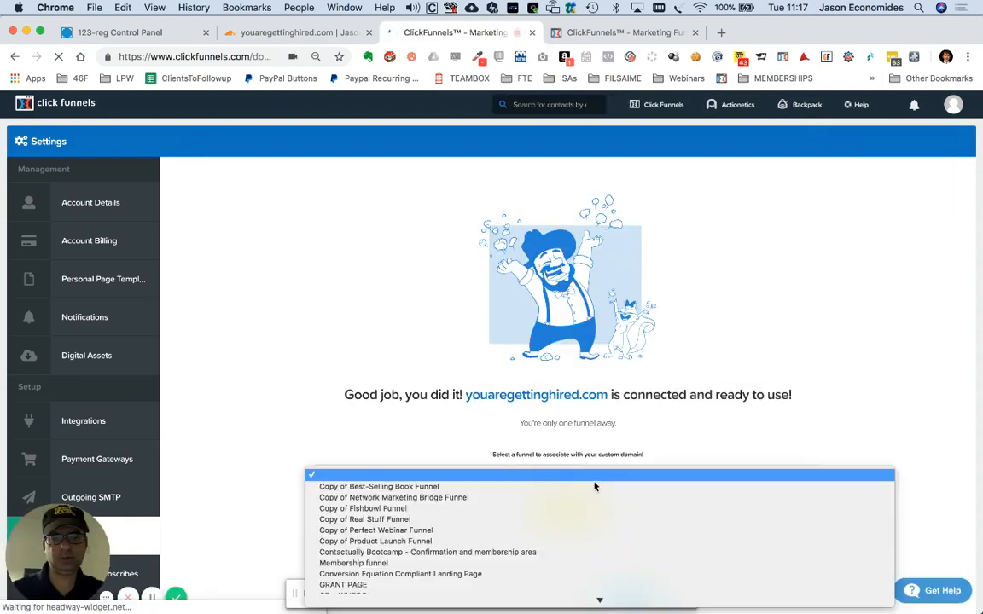
pyautogui.scroll(-15, 587, 526)
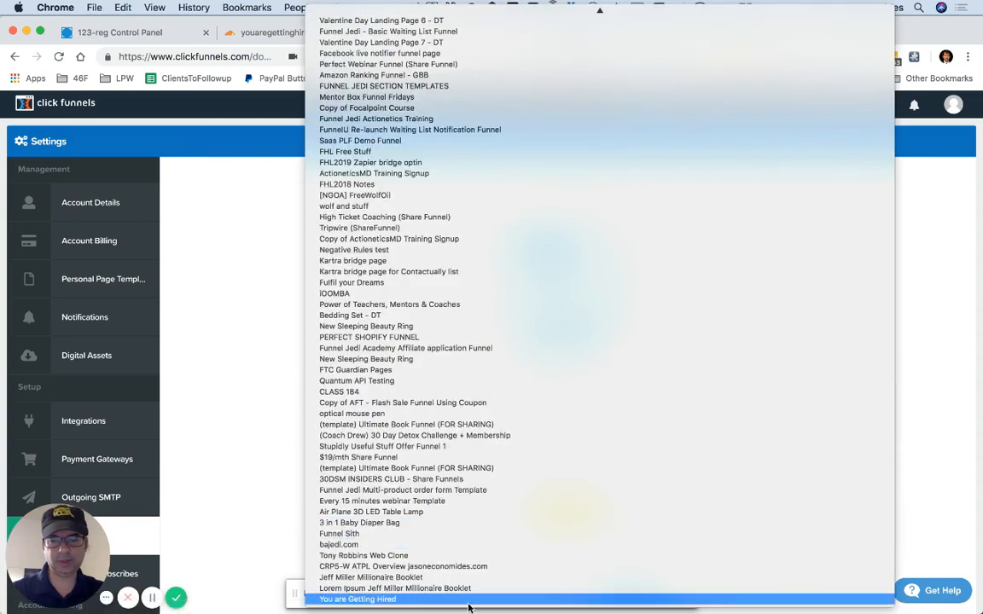
pyautogui.click(467, 601)
pyautogui.click(565, 513)
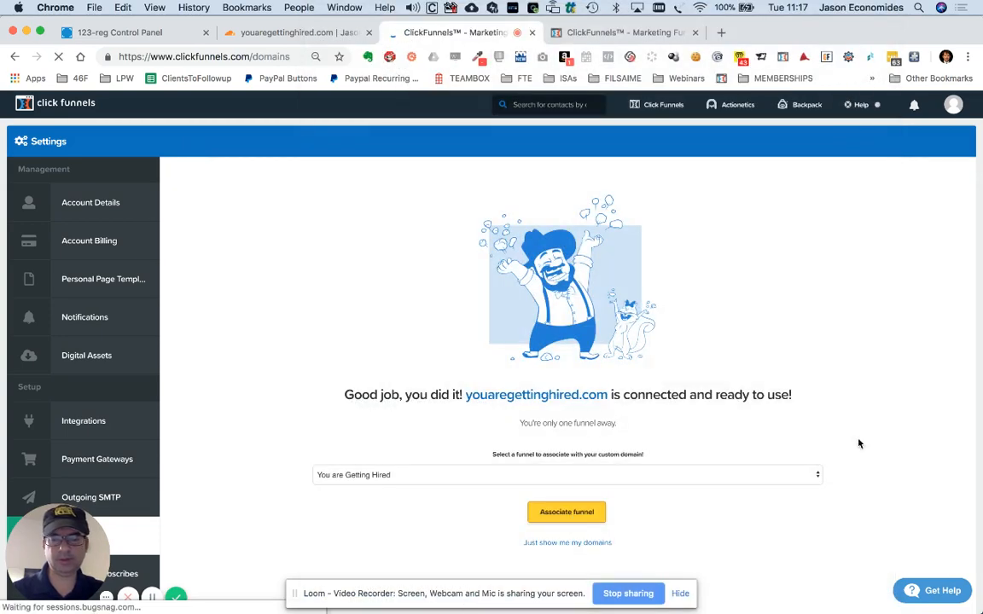
# Try to verify youaregettinghired.com in the domain list, and check the SSL section of its settings.
pyautogui.scroll(-10, 853, 427)
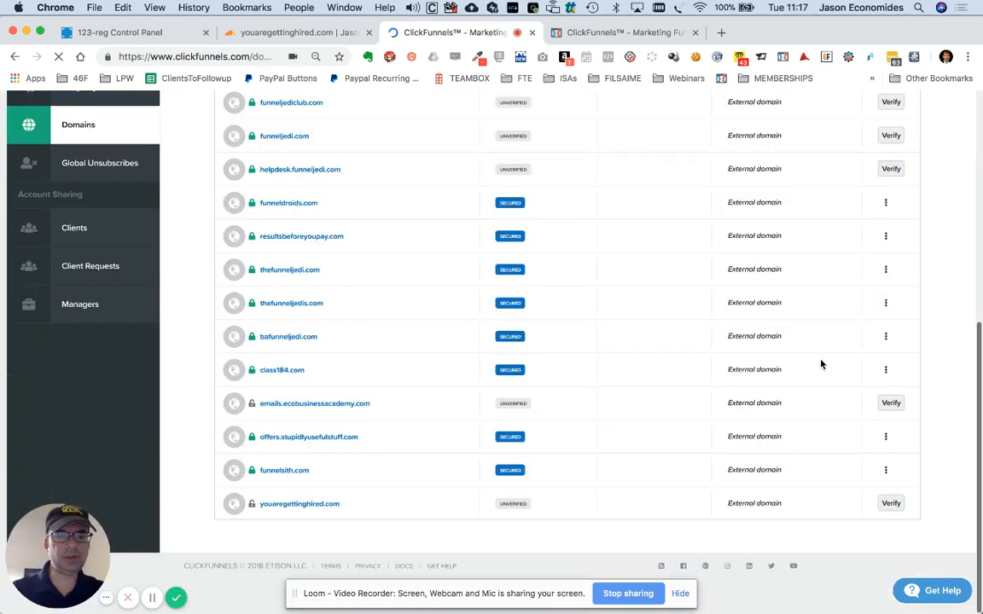
pyautogui.click(889, 504)
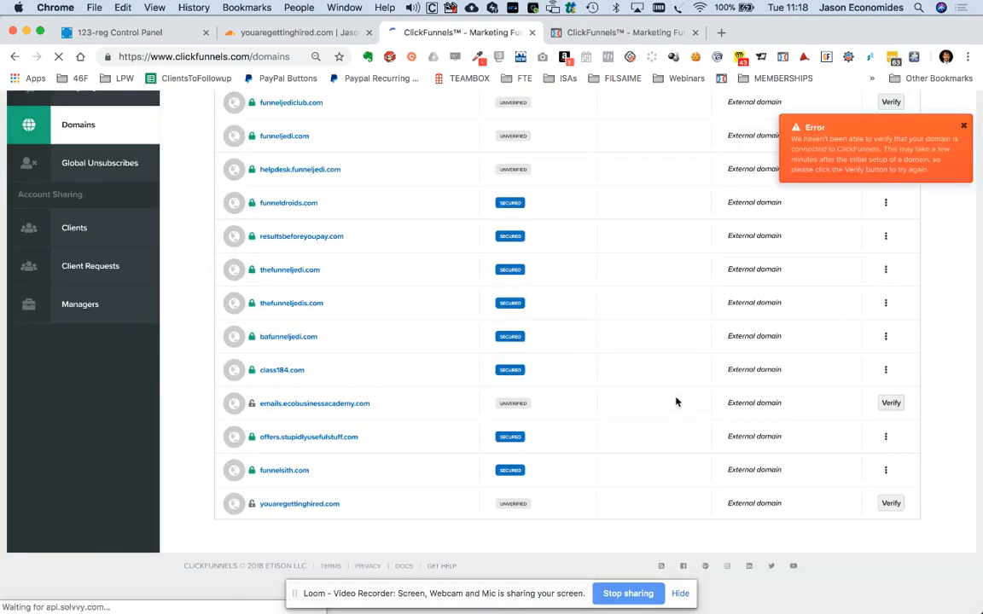
pyautogui.click(273, 510)
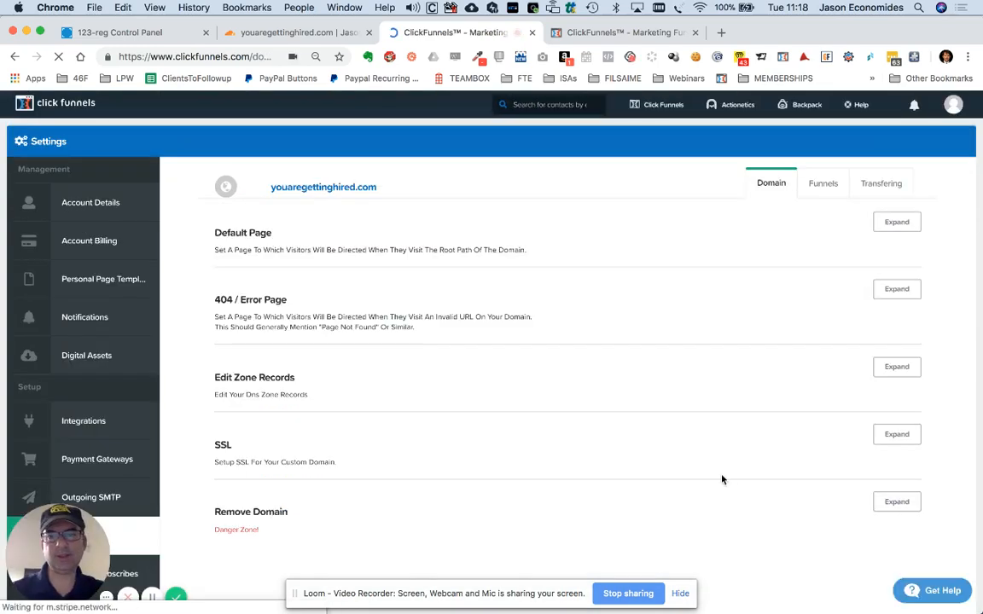
pyautogui.click(909, 440)
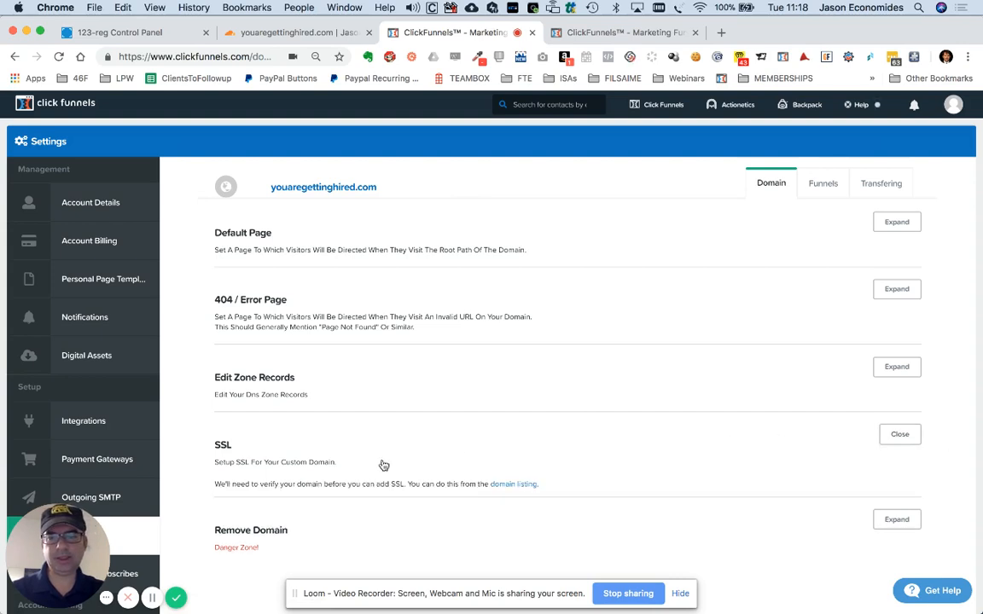
pyautogui.click(895, 436)
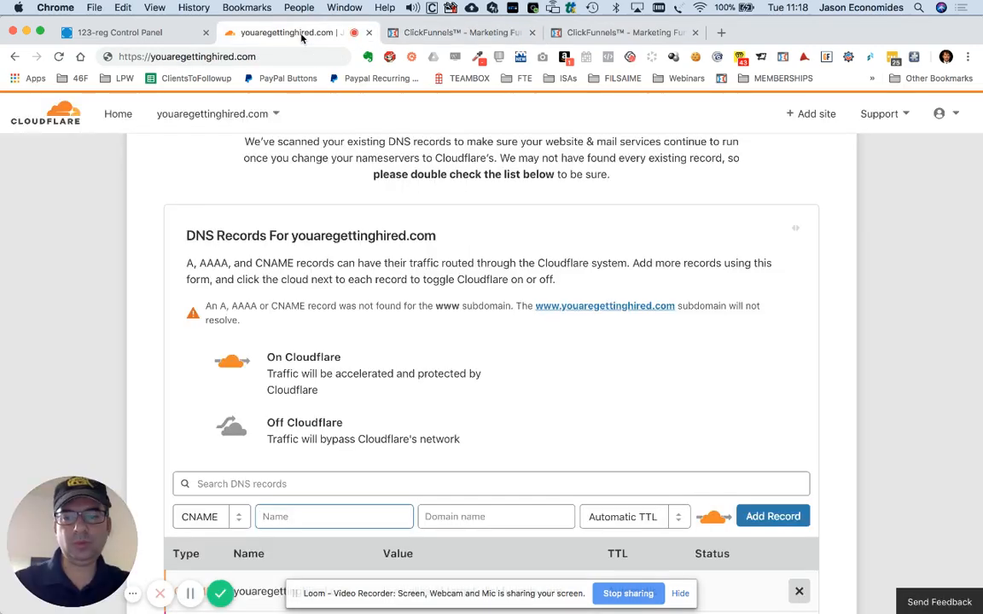
# Add a CNAME record for www pointing to target.clickfunnels.com, and delete that www record again.
pyautogui.scroll(-5, 377, 409)
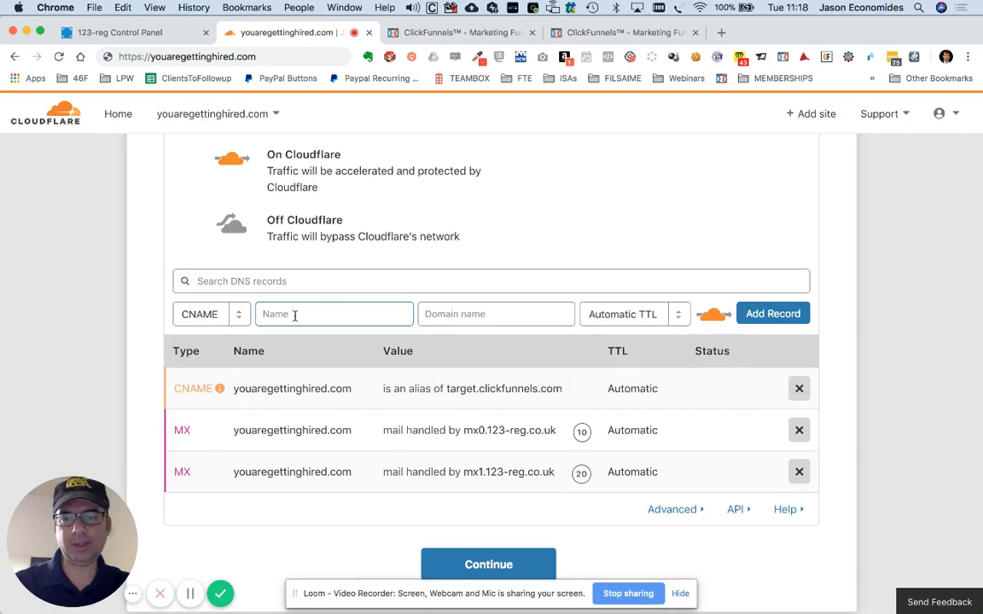
pyautogui.write('www')
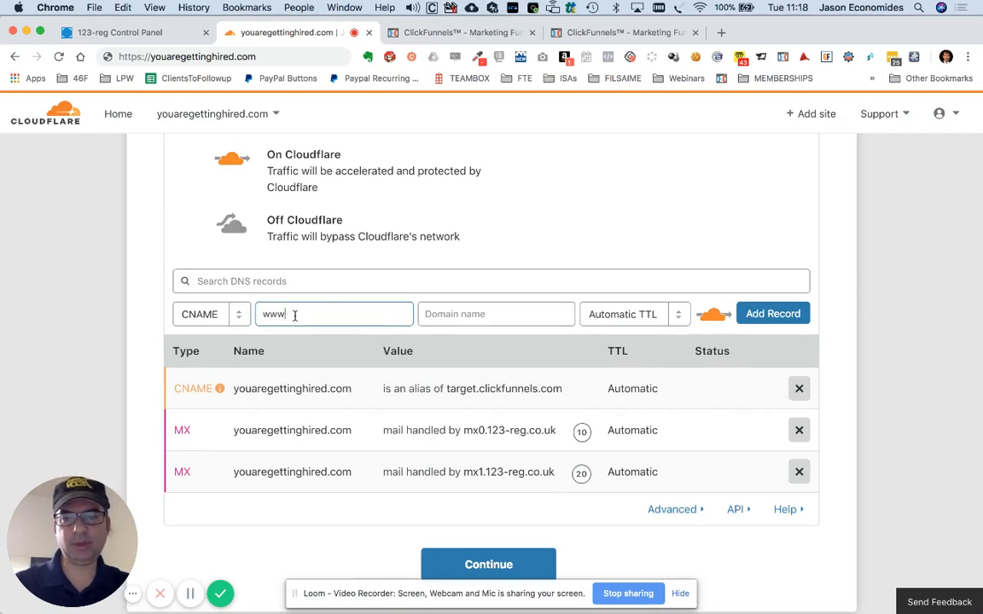
pyautogui.click(474, 322)
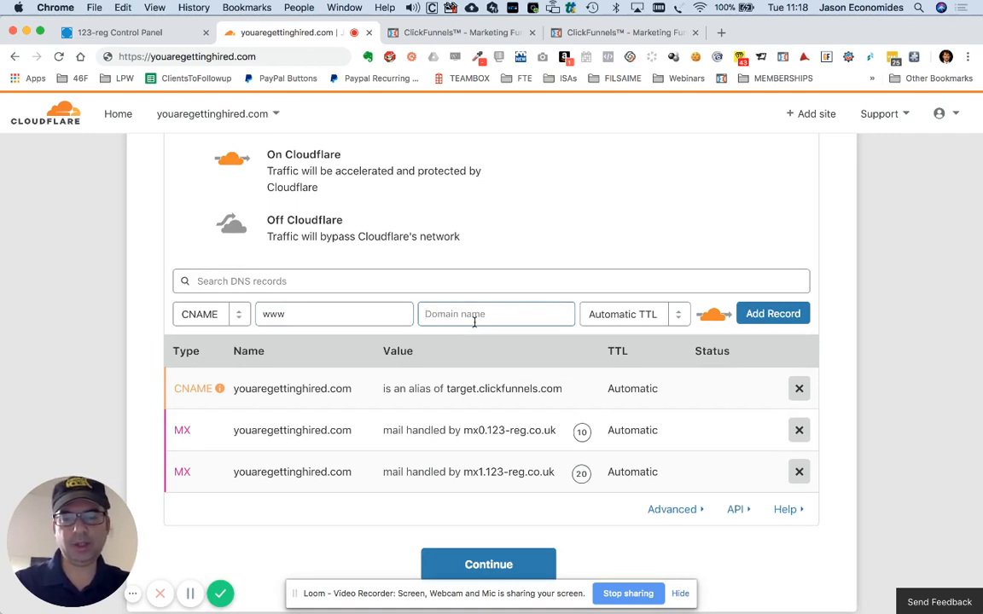
pyautogui.write('@')
pyautogui.press('BackSpace')
pyautogui.write('tra')
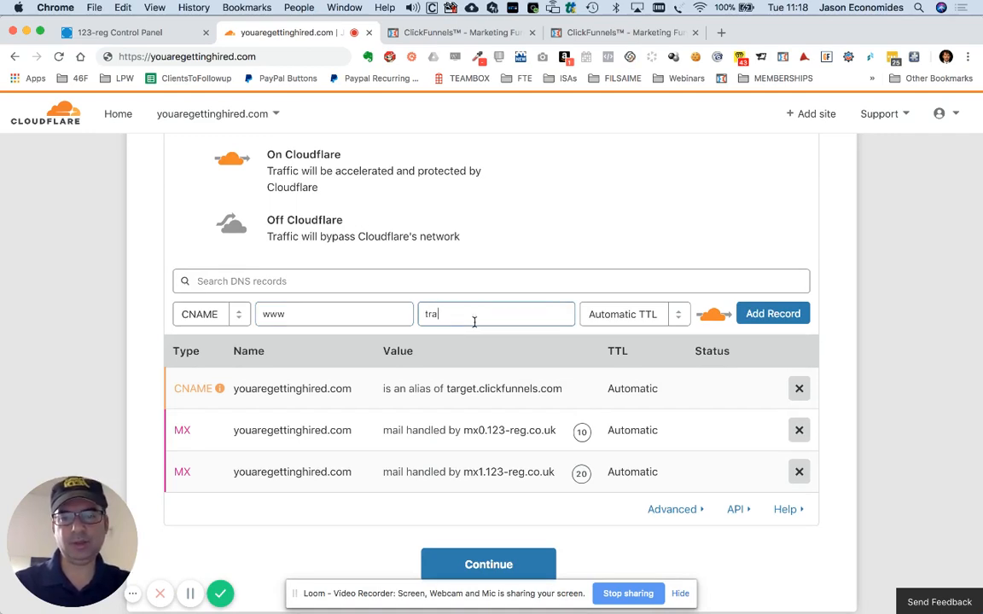
pyautogui.write('arget.cli')
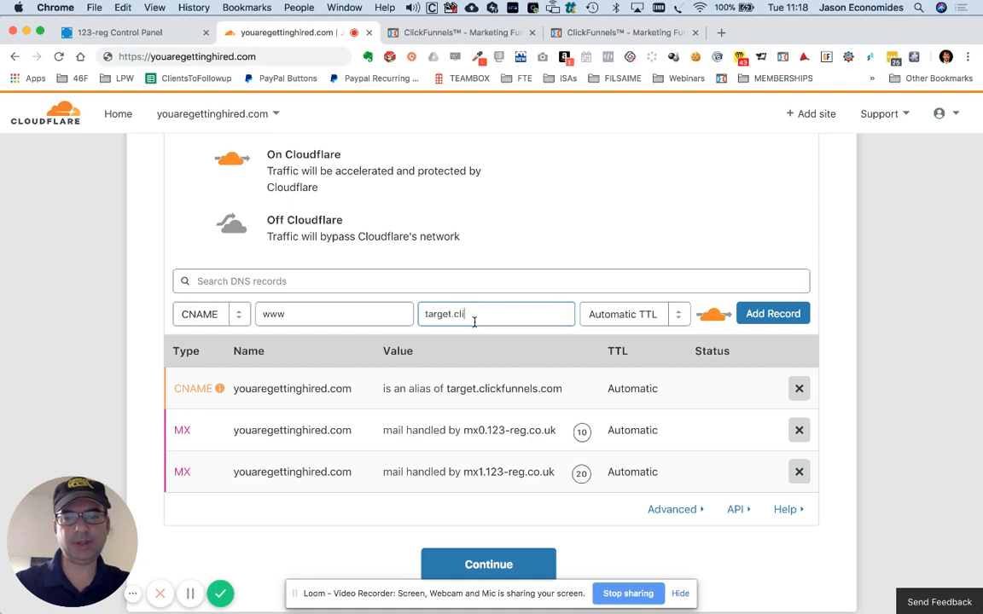
pyautogui.write('ckfunnels.com')
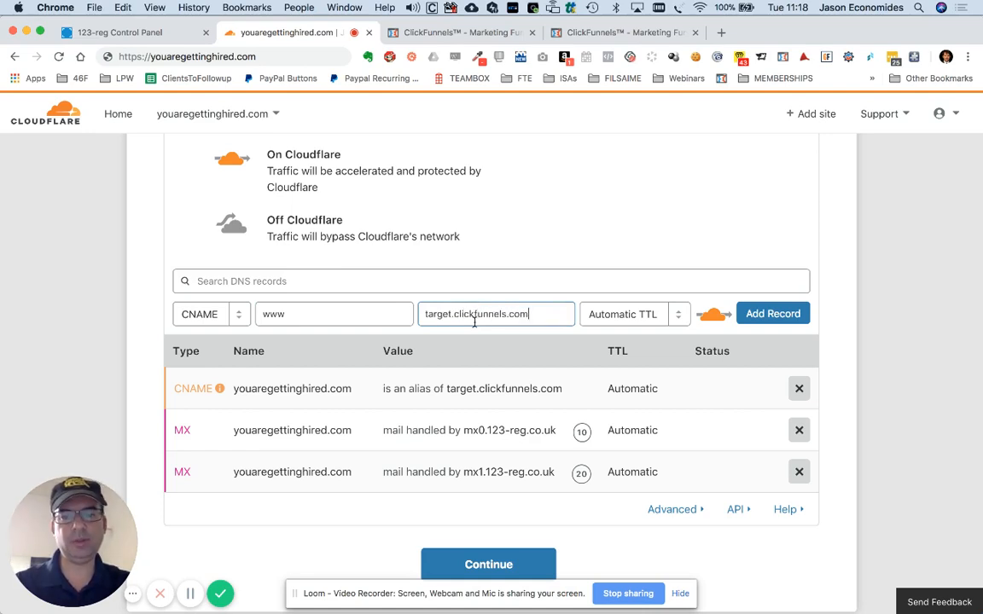
pyautogui.click(771, 314)
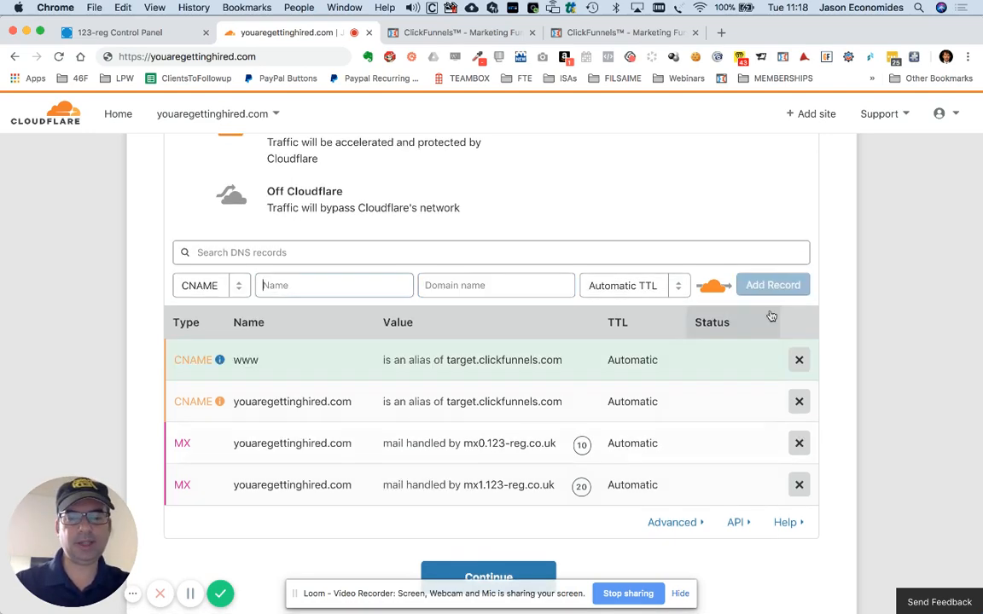
pyautogui.click(799, 360)
pyautogui.click(550, 398)
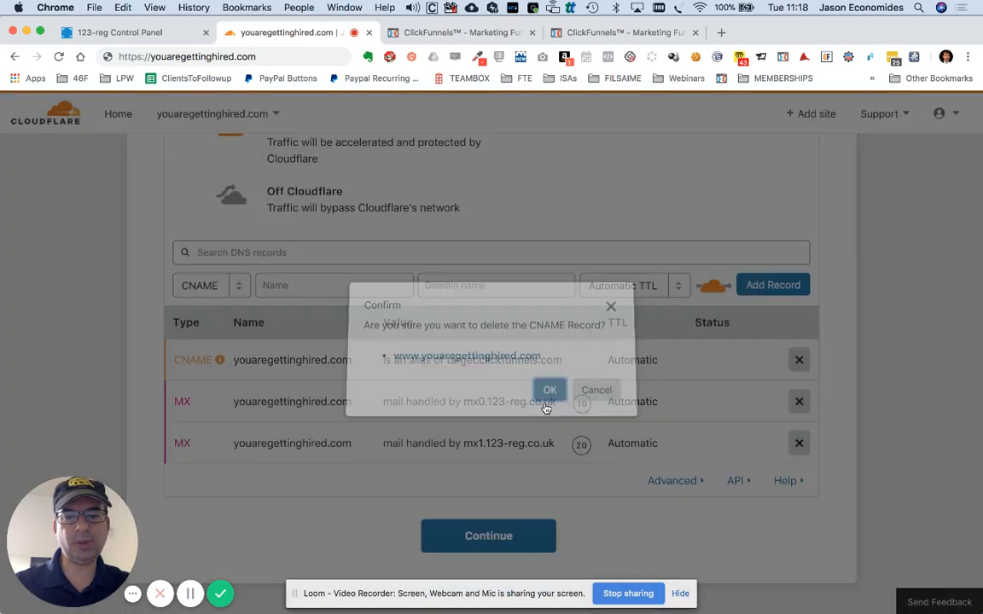
# Fill in a new CNAME record with the name www and the domain name @.
pyautogui.click(317, 279)
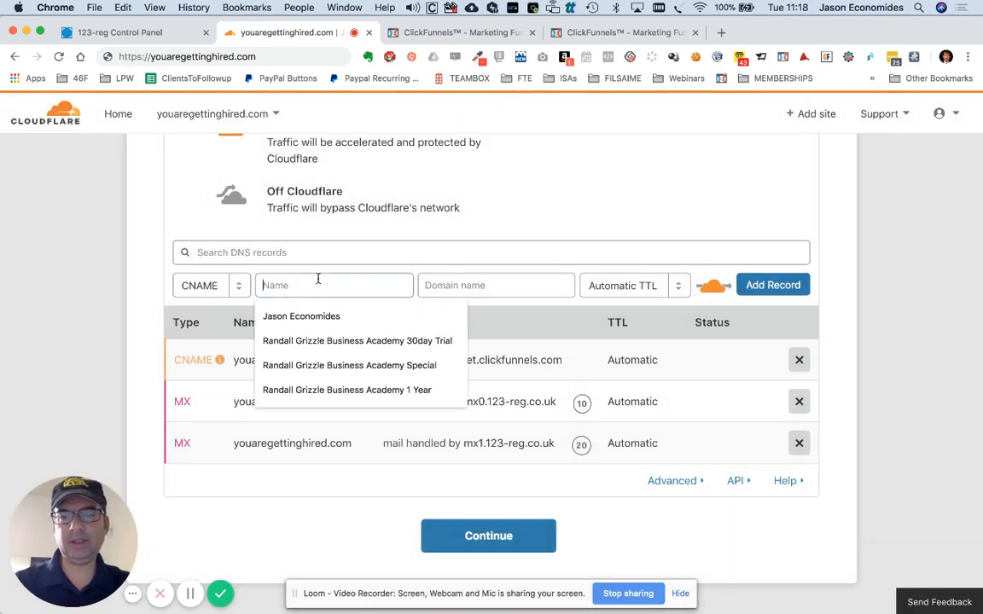
pyautogui.write('www')
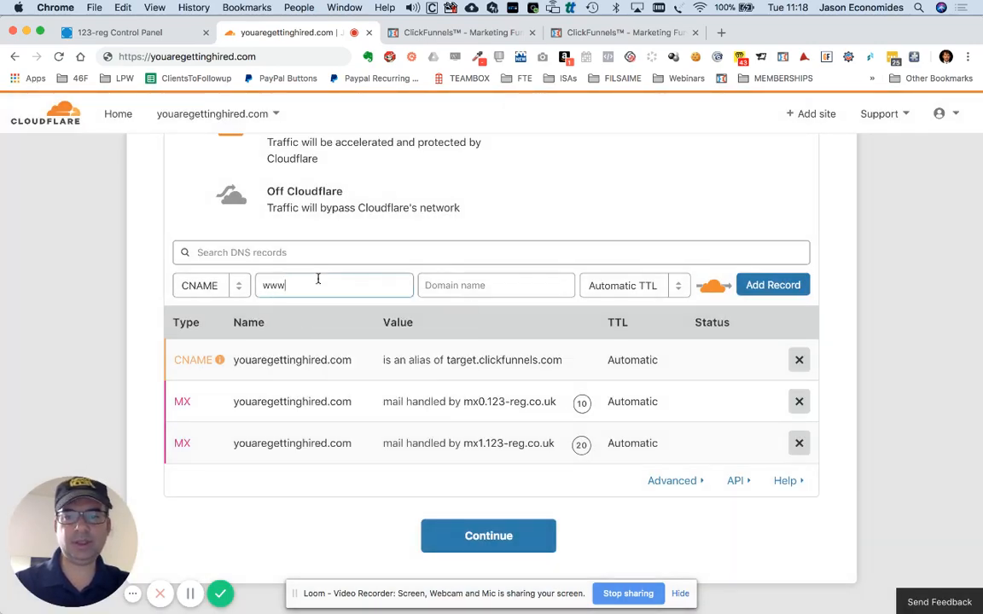
pyautogui.click(476, 285)
pyautogui.write('@')
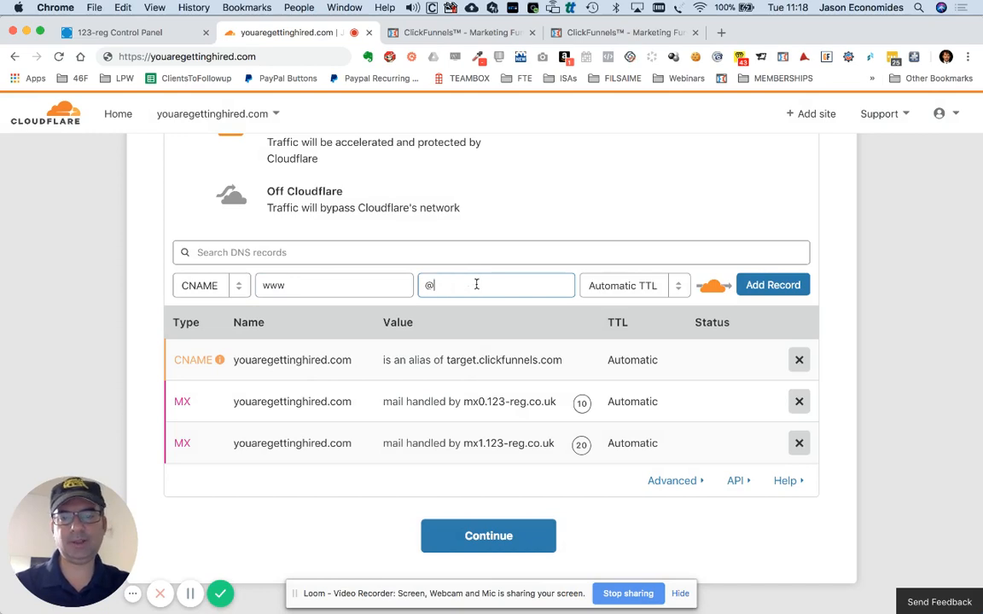
pyautogui.rightClick(300, 286)
pyautogui.click(275, 289)
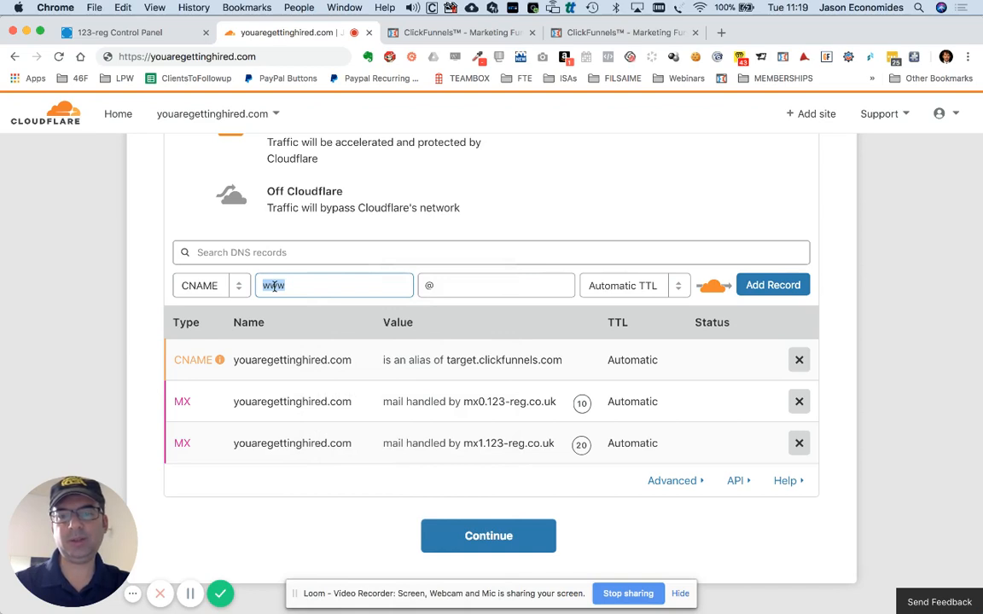
pyautogui.moveTo(450, 290); pyautogui.dragTo(422, 288)
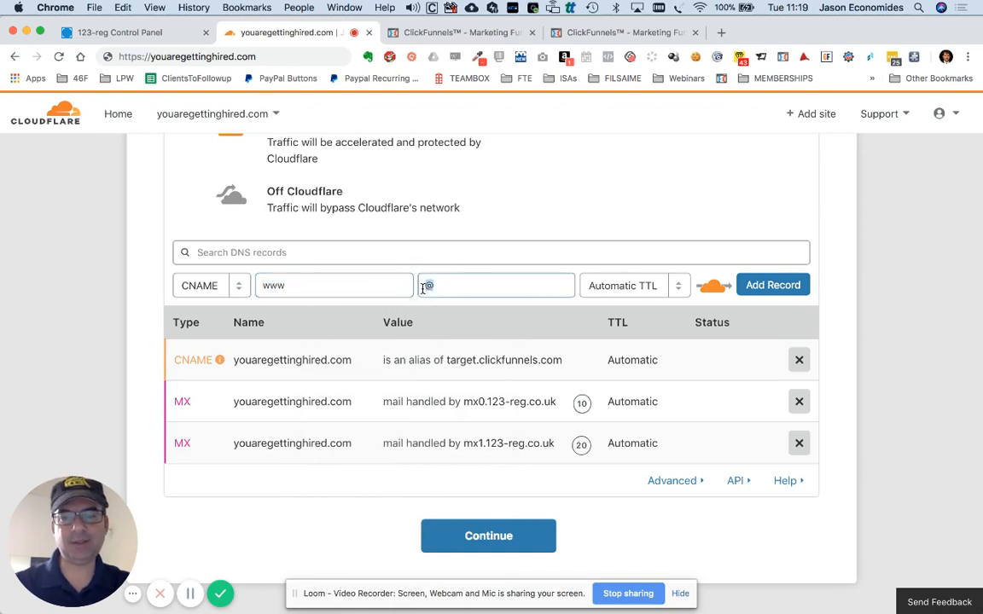
# Re-enter @ as the name of the existing CNAME record that points to target.clickfunnels.com.
pyautogui.click(291, 365)
pyautogui.doubleClick(291, 364)
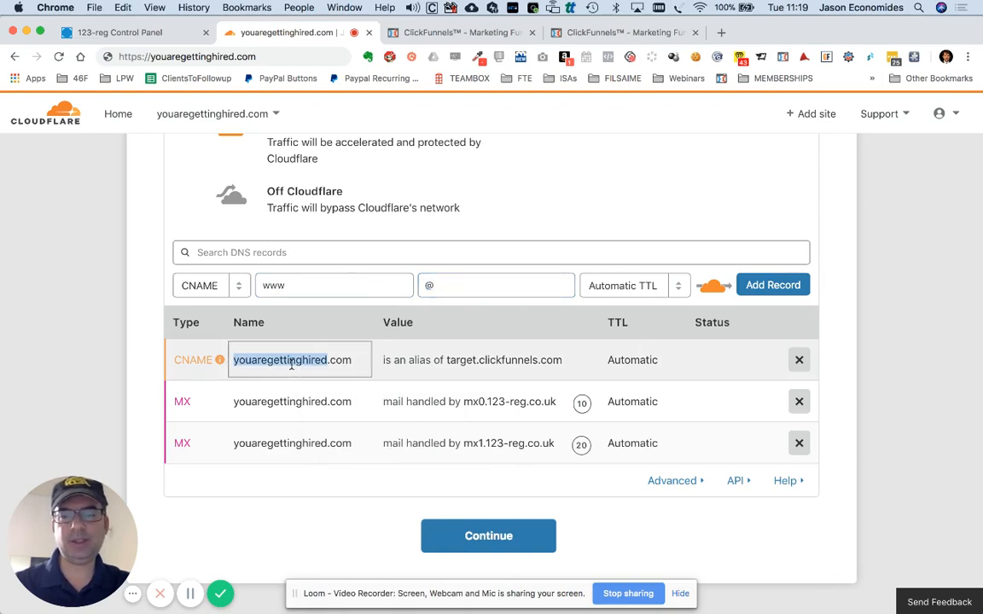
pyautogui.press('super+a')
pyautogui.write('@')
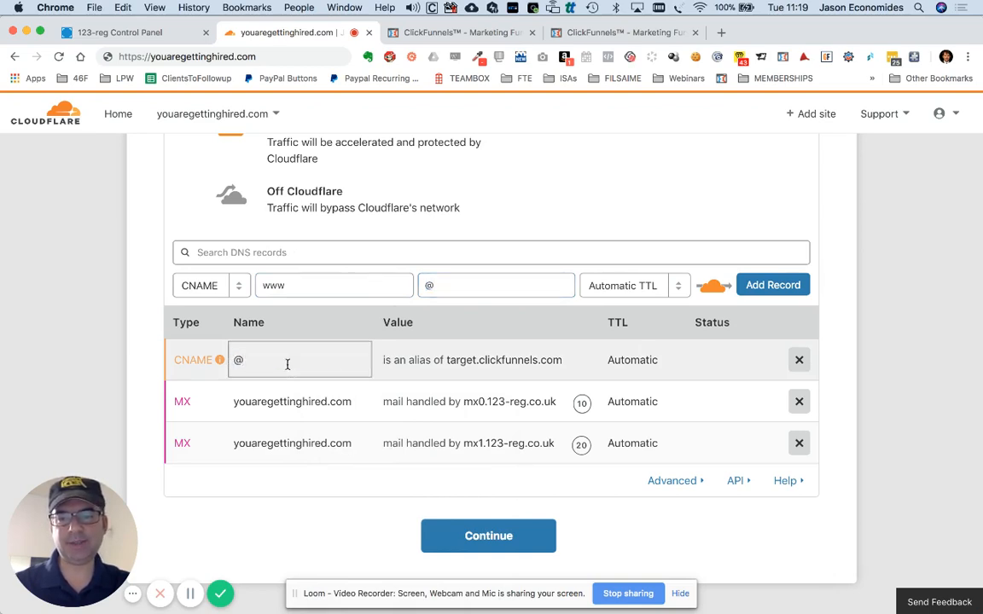
pyautogui.press('Return')
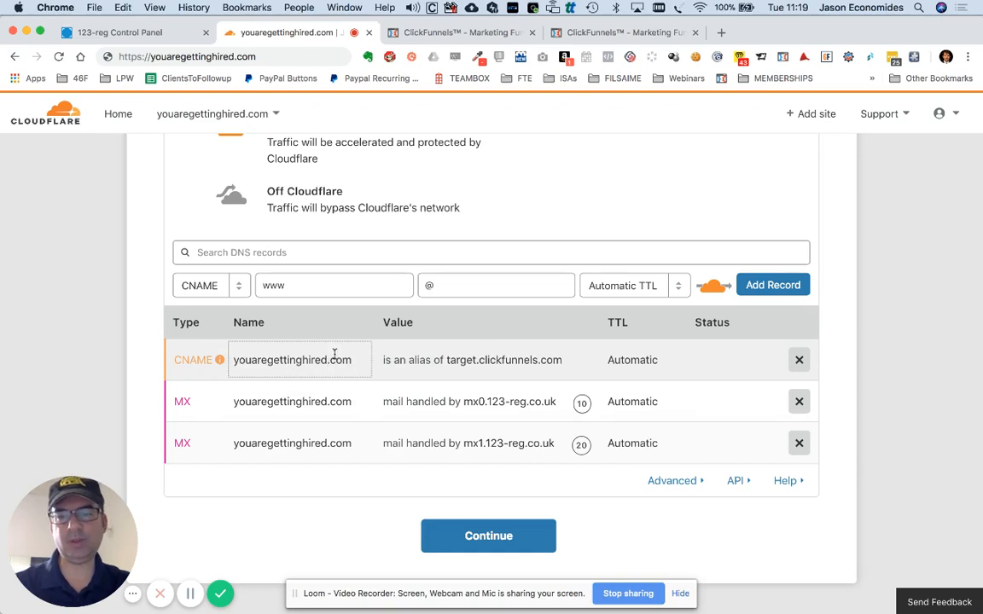
pyautogui.click(445, 287)
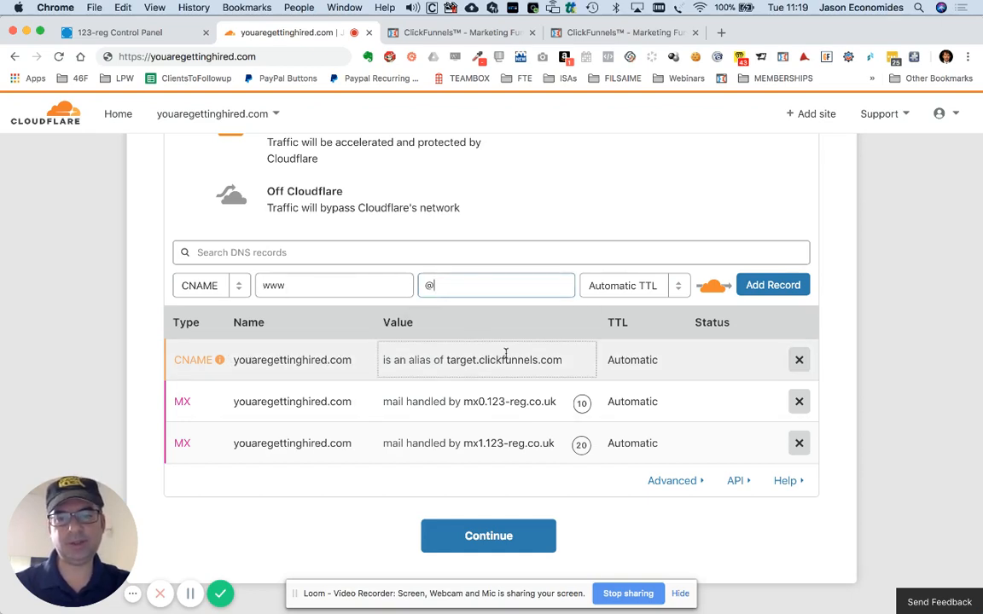
# Save the new www CNAME record and continue from the DNS query results to the nameserver change.
pyautogui.click(760, 290)
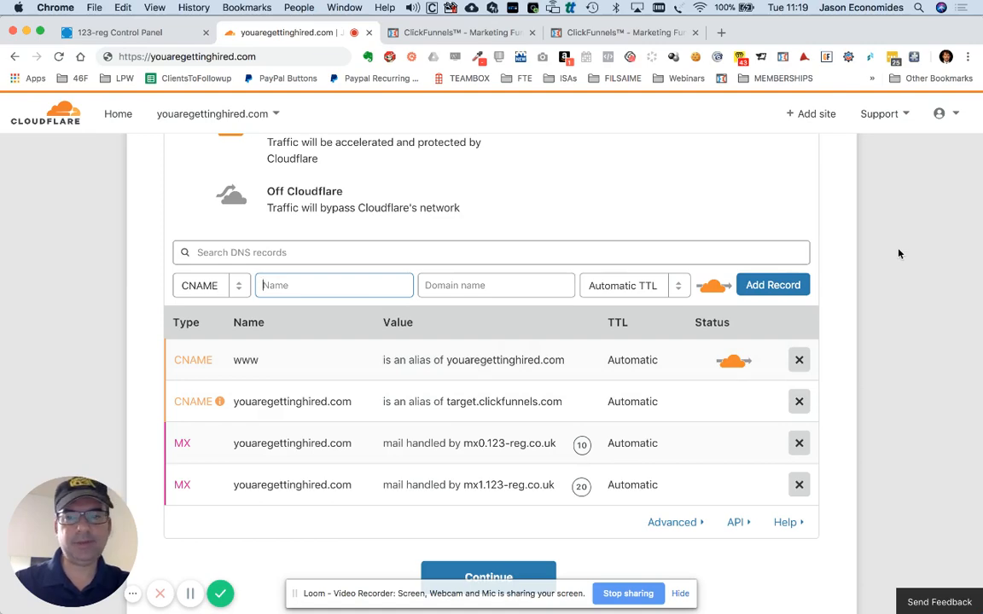
pyautogui.scroll(5, 898, 254)
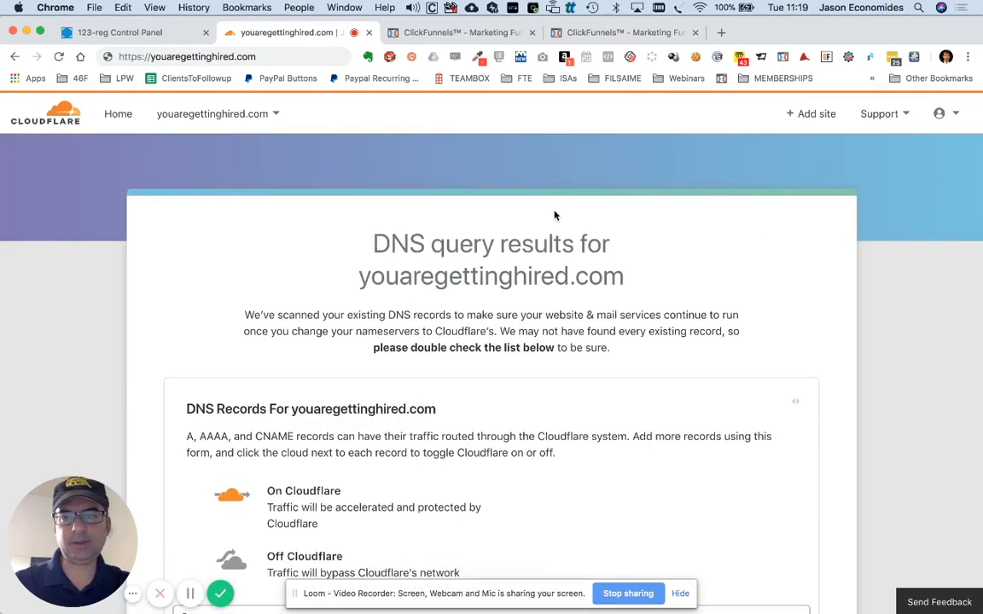
pyautogui.scroll(-10, 554, 215)
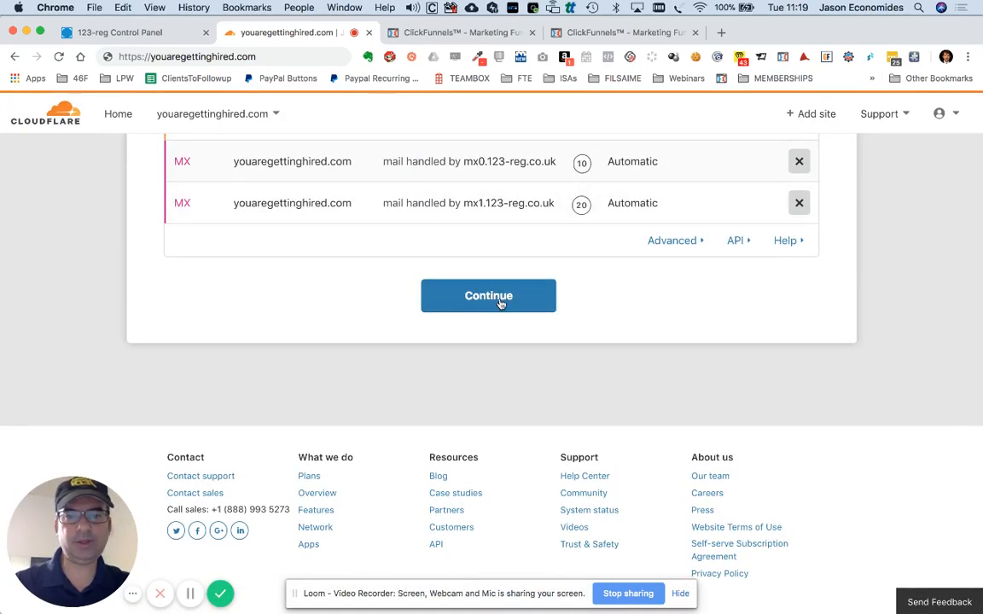
pyautogui.click(500, 304)
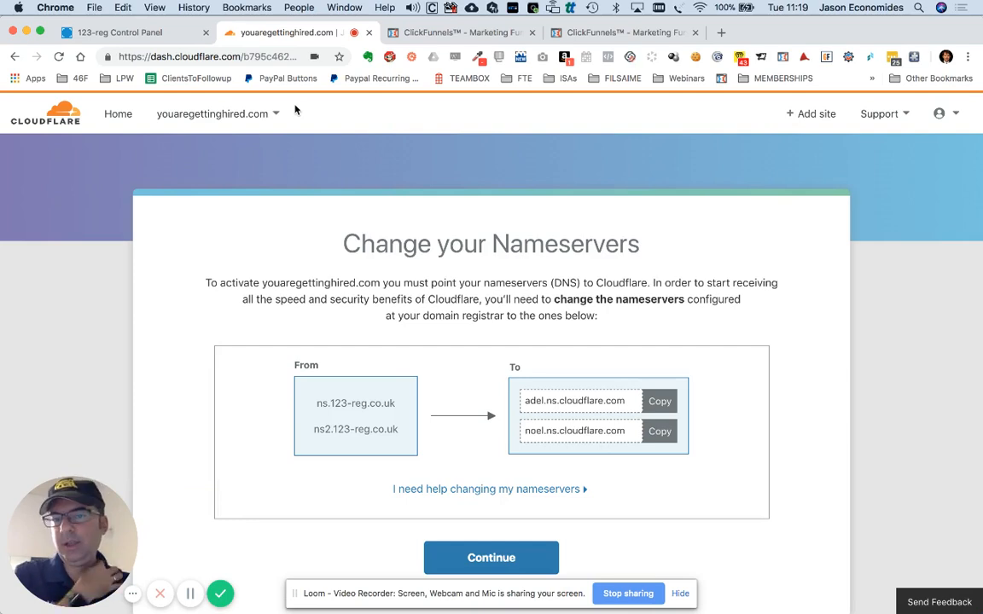
# Check the domain's DNS page at 123-reg, and copy the first replacement nameserver, adel.ns.cloudflare.com, from Cloudflare.
pyautogui.click(158, 32)
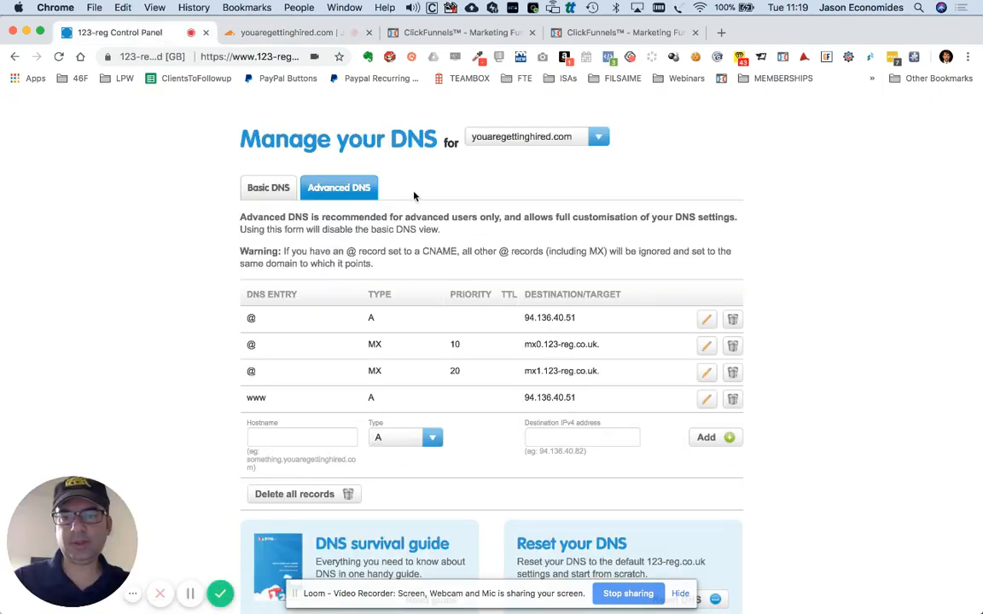
pyautogui.click(283, 33)
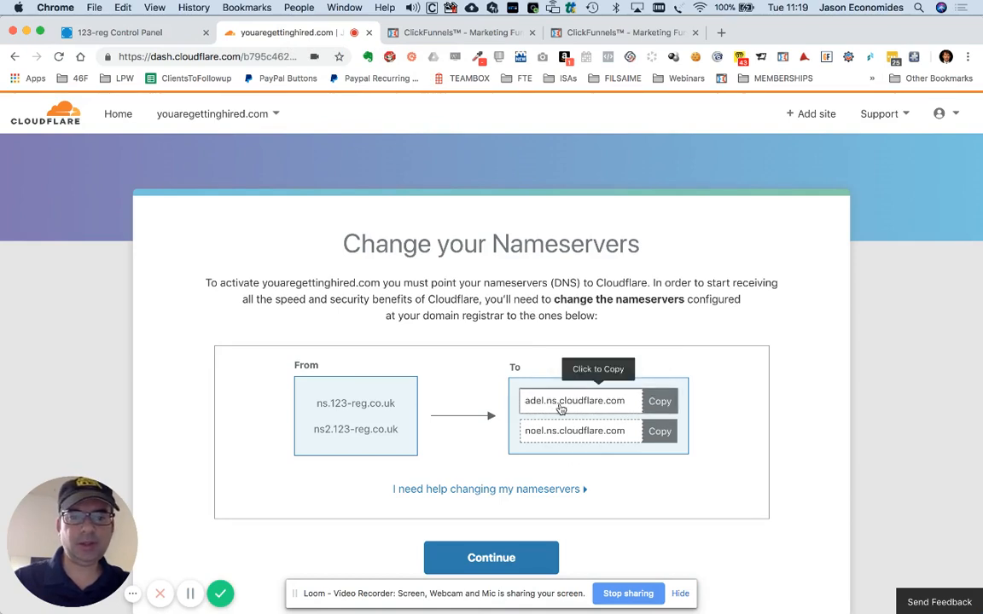
pyautogui.click(663, 406)
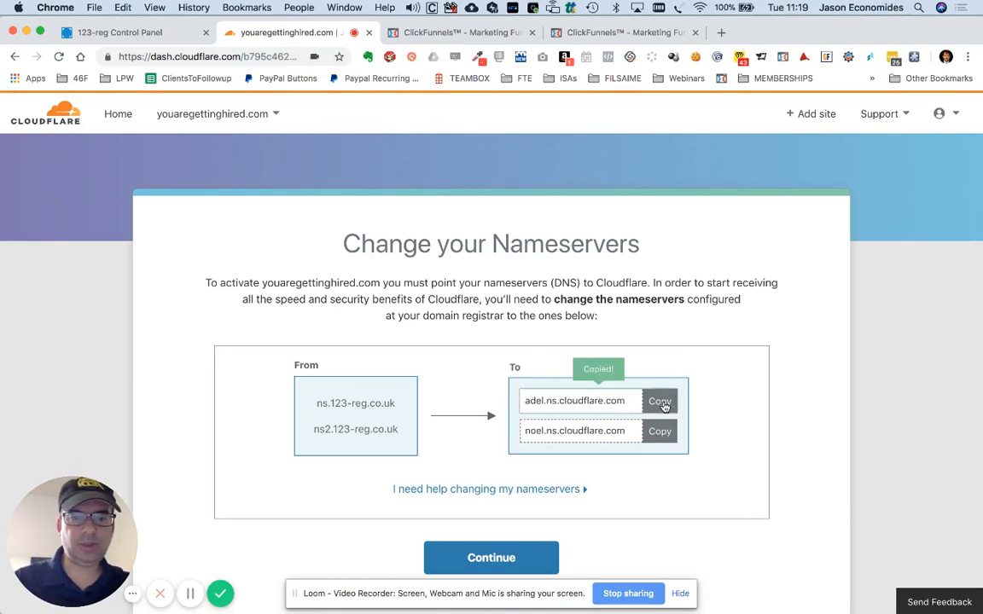
pyautogui.doubleClick(608, 404)
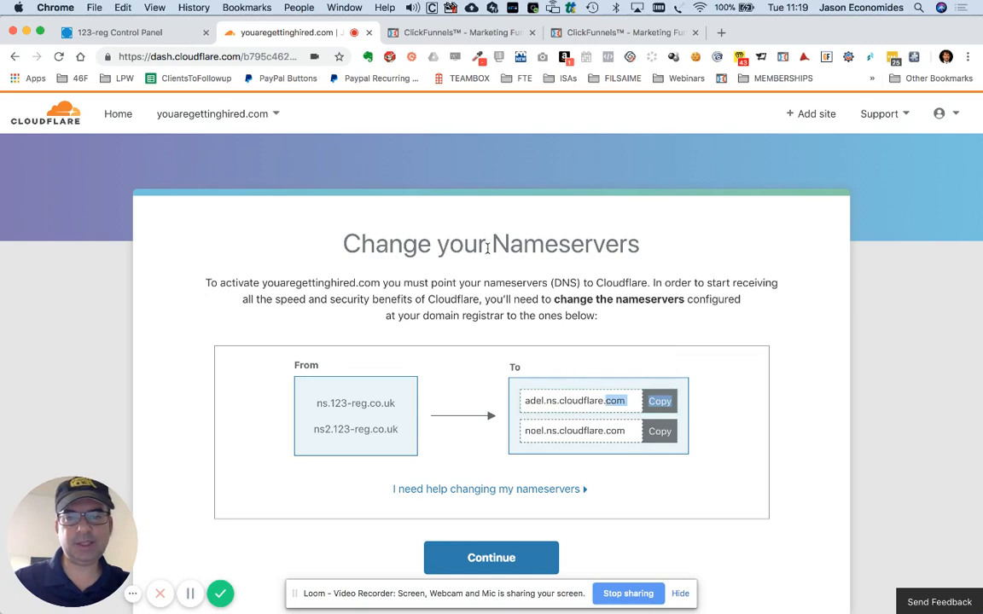
pyautogui.click(629, 401)
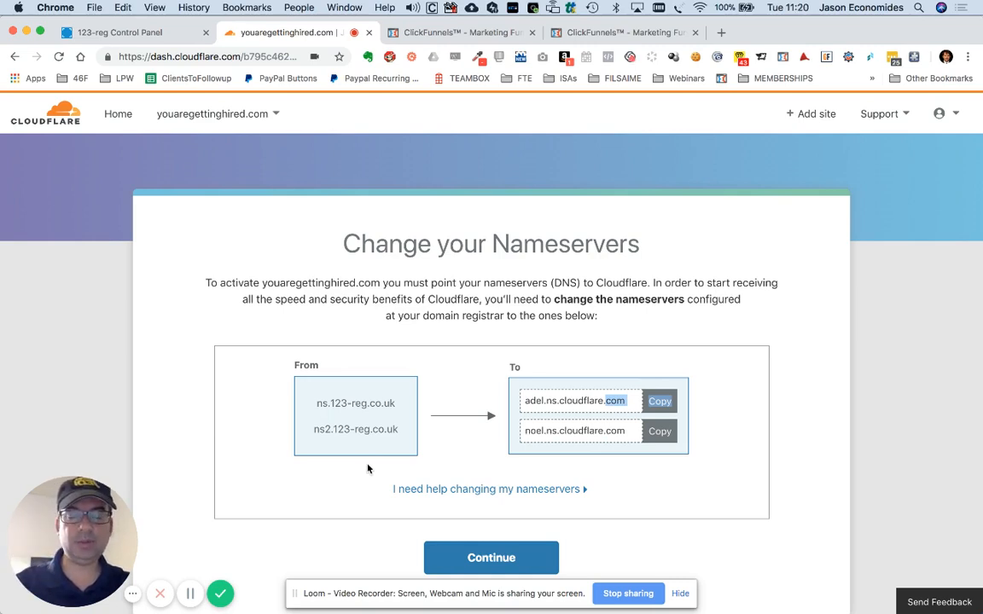
pyautogui.click(722, 388)
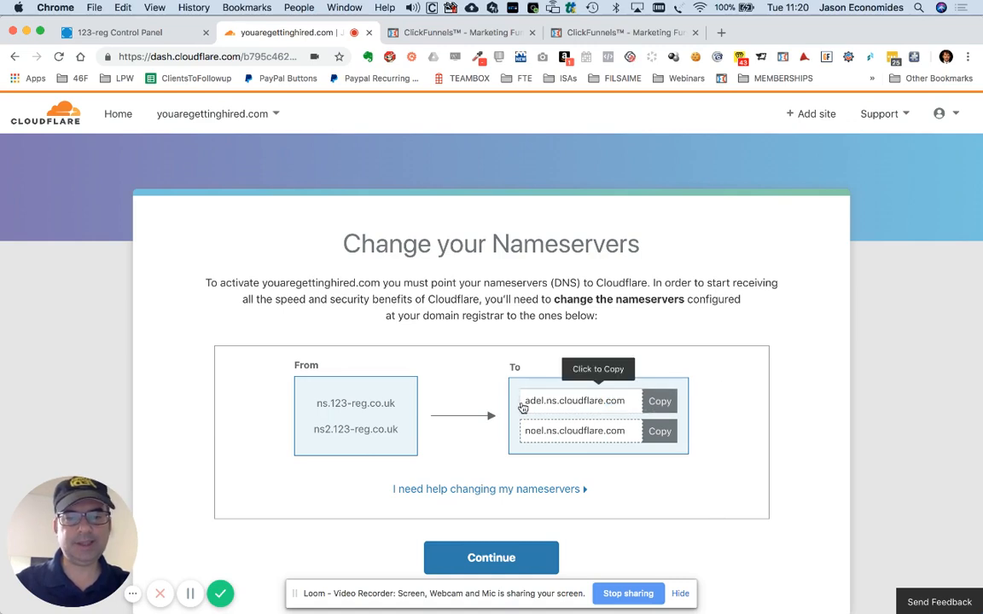
pyautogui.click(673, 412)
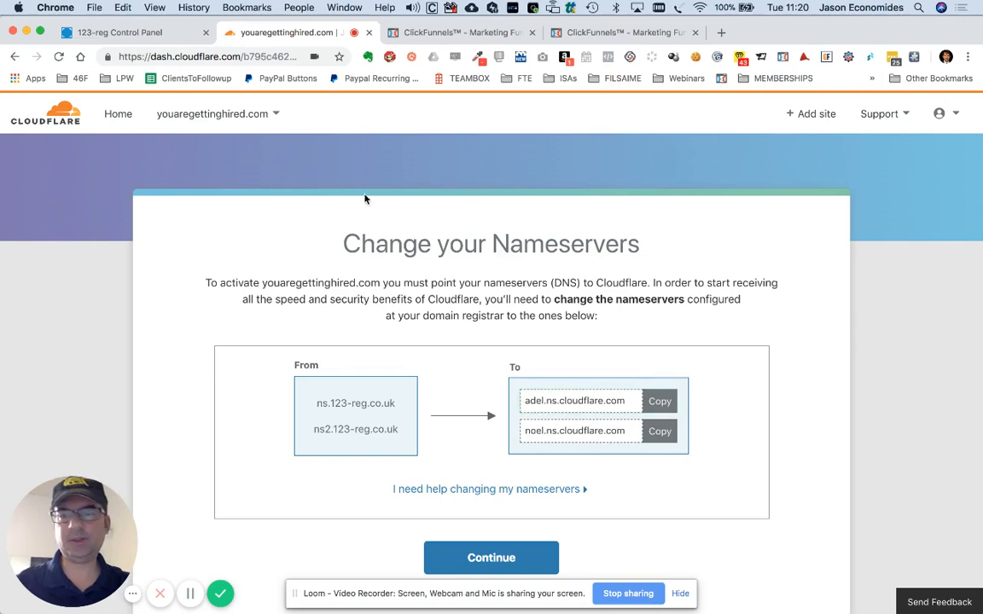
# Switch to 123-reg and open the nameserver settings for youaregettinghired.com.
pyautogui.click(172, 34)
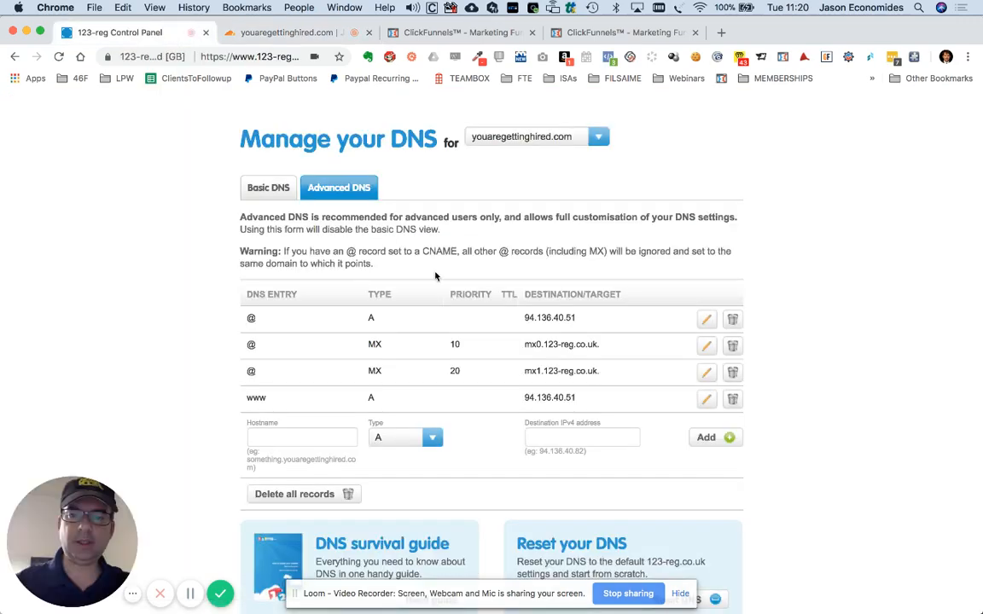
pyautogui.scroll(3, 501, 258)
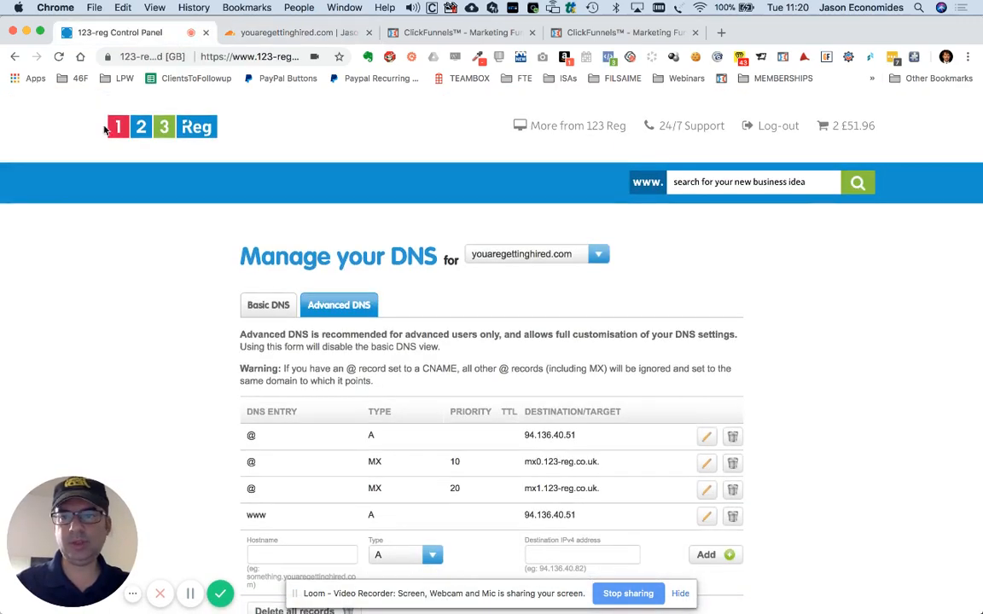
pyautogui.scroll(-5, 259, 345)
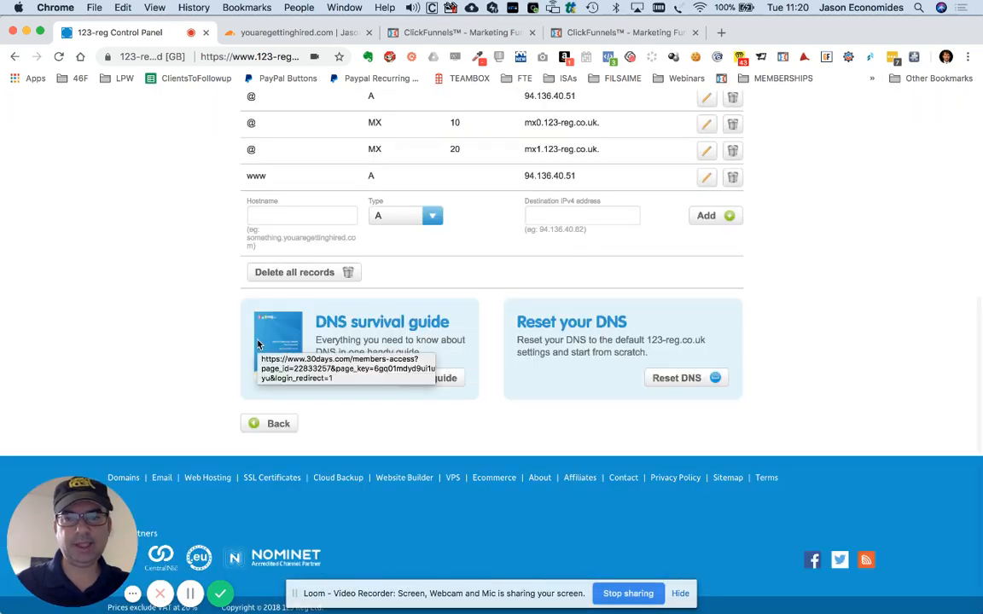
pyautogui.scroll(5, 125, 279)
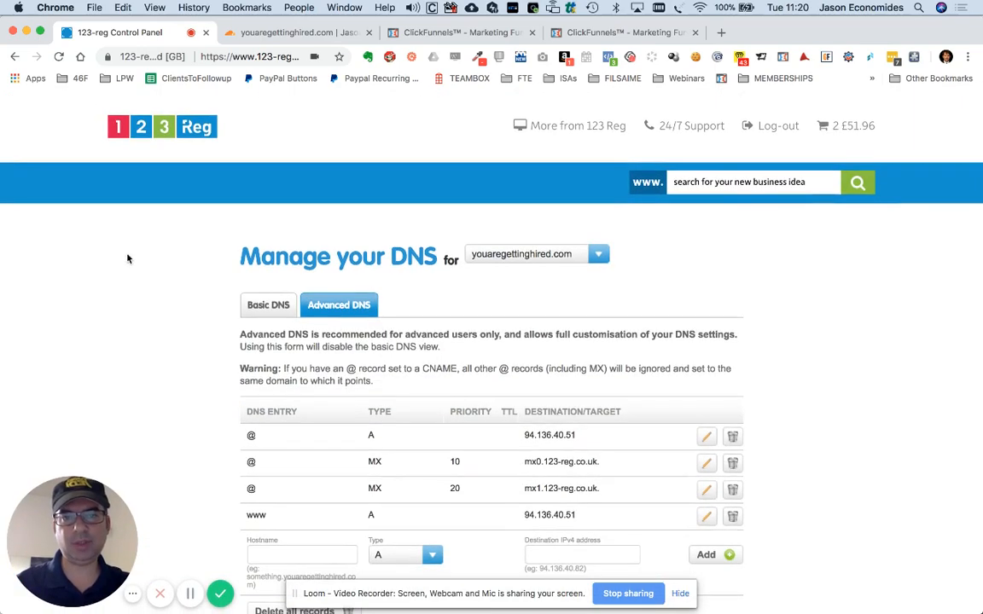
pyautogui.click(15, 58)
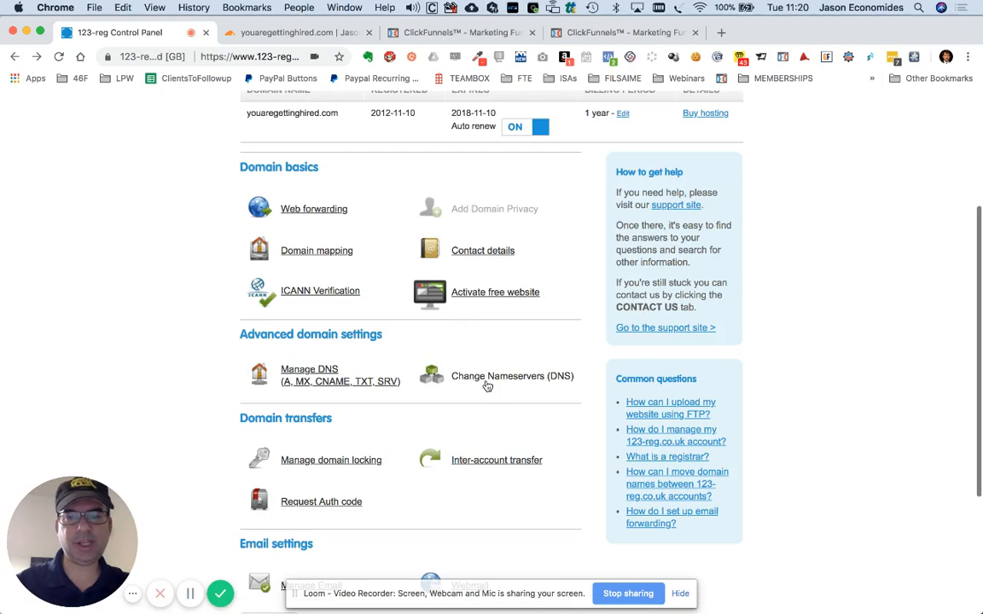
pyautogui.click(517, 380)
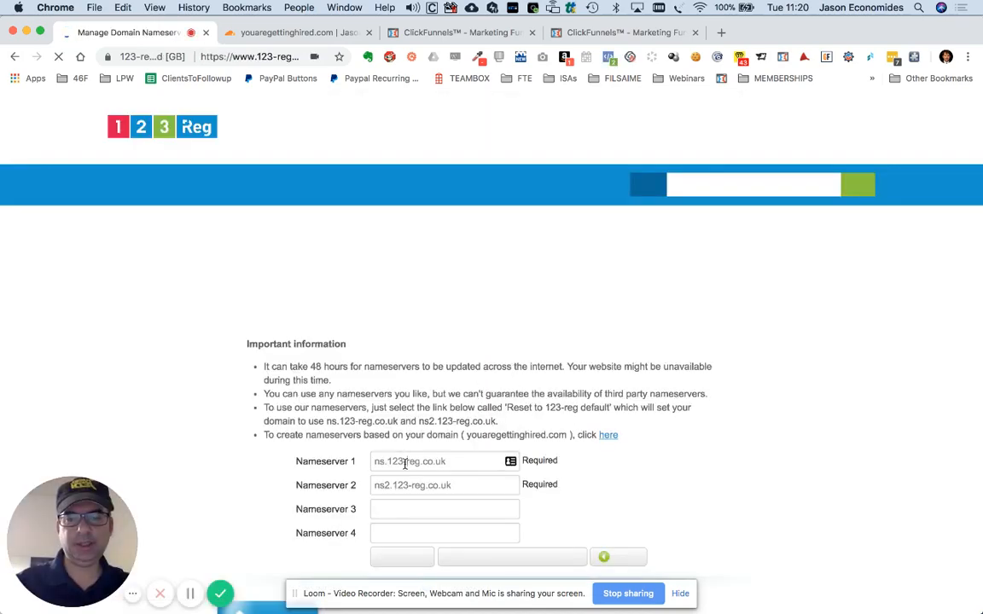
# Set Nameserver 1 to adel.ns.cloudflare.com and Nameserver 2 to noel.ns.cloudflare.com, and submit the update.
pyautogui.click(404, 463)
pyautogui.press('super+a')
pyautogui.press('super+v')
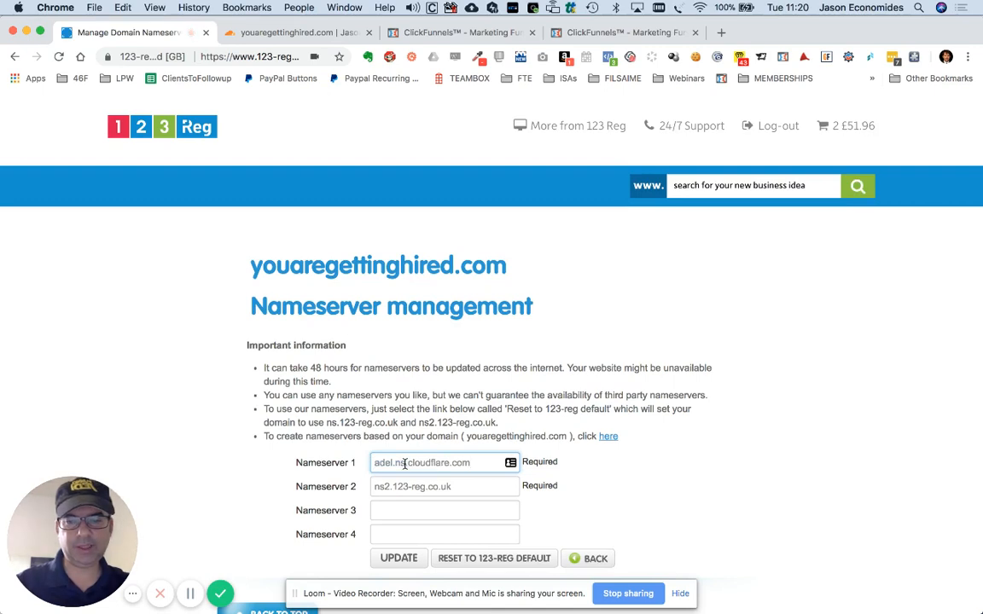
pyautogui.click(406, 487)
pyautogui.press('super+a')
pyautogui.press('super+v')
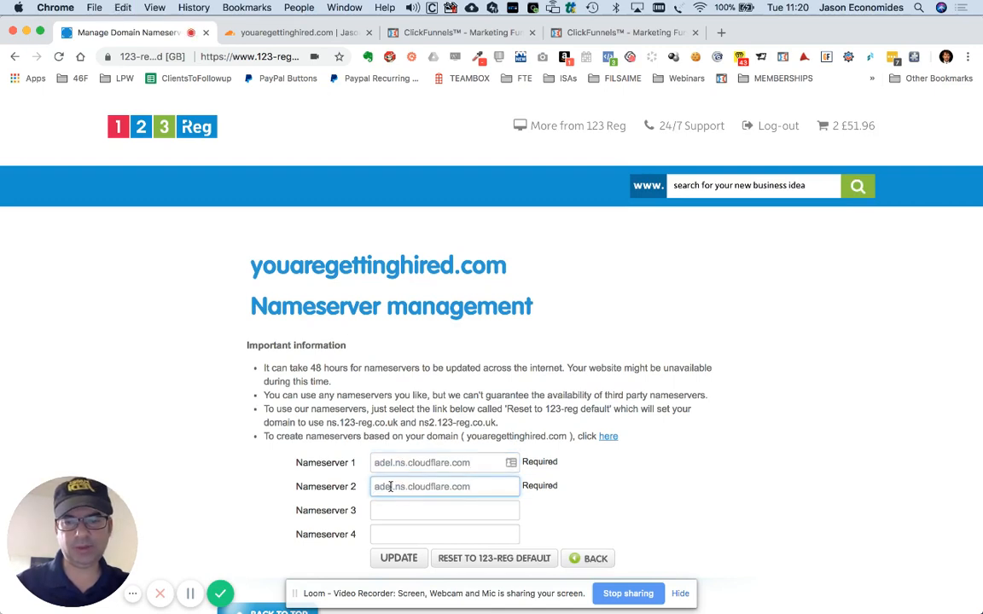
pyautogui.write('noel')
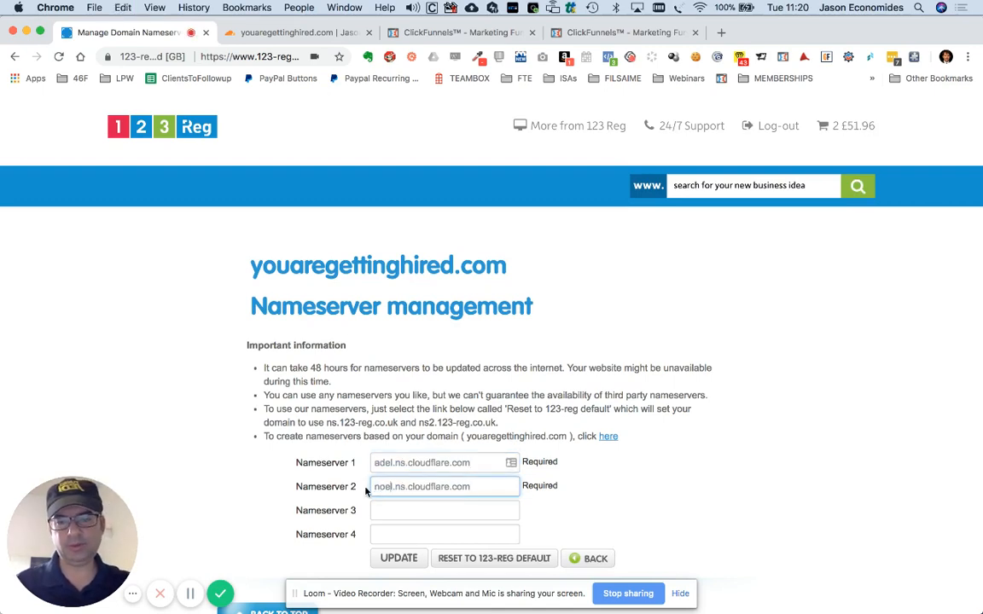
pyautogui.scroll(-1, 586, 483)
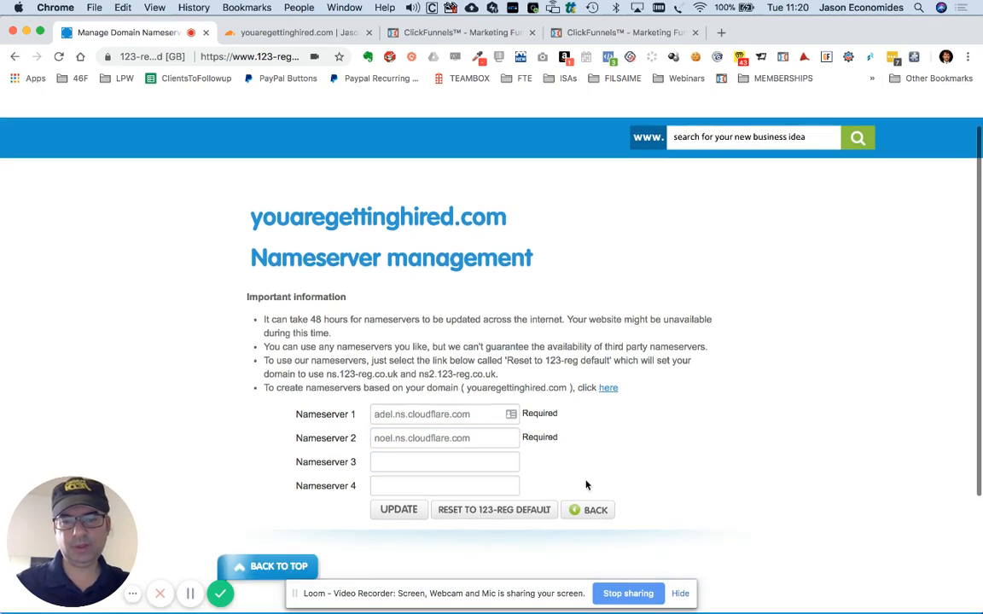
pyautogui.click(398, 509)
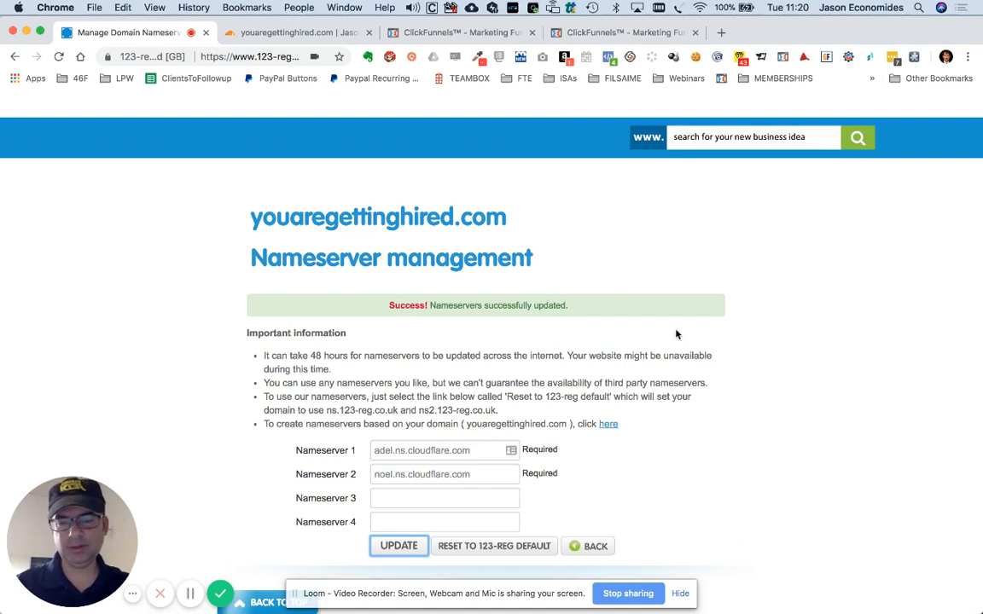
# Switch back to Cloudflare, continue past the nameserver change, and open the Page Rules of youaregettinghired.com.
pyautogui.scroll(-5, 358, 373)
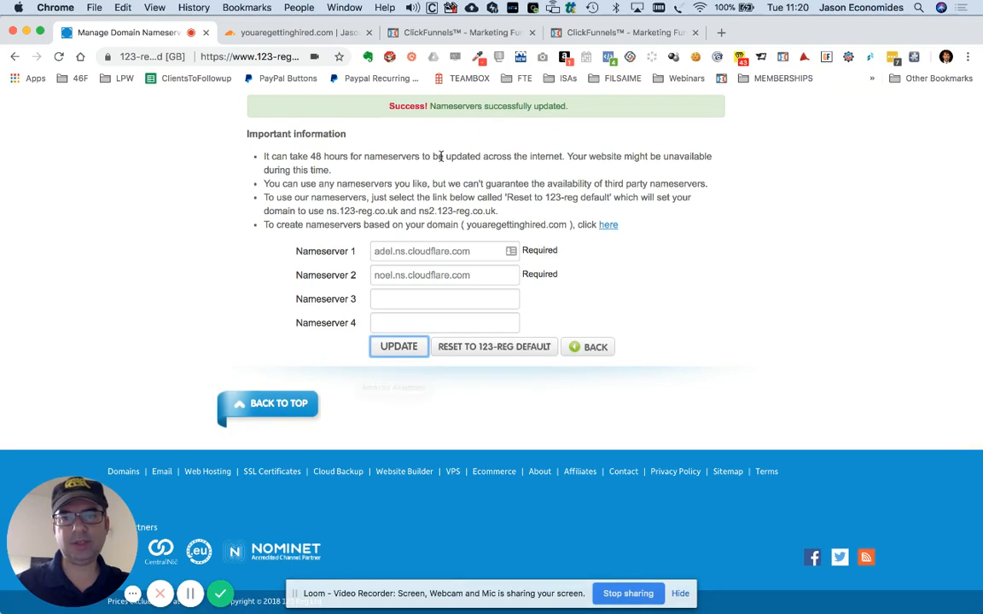
pyautogui.click(440, 156)
pyautogui.scroll(1, 224, 252)
pyautogui.scroll(4, 223, 251)
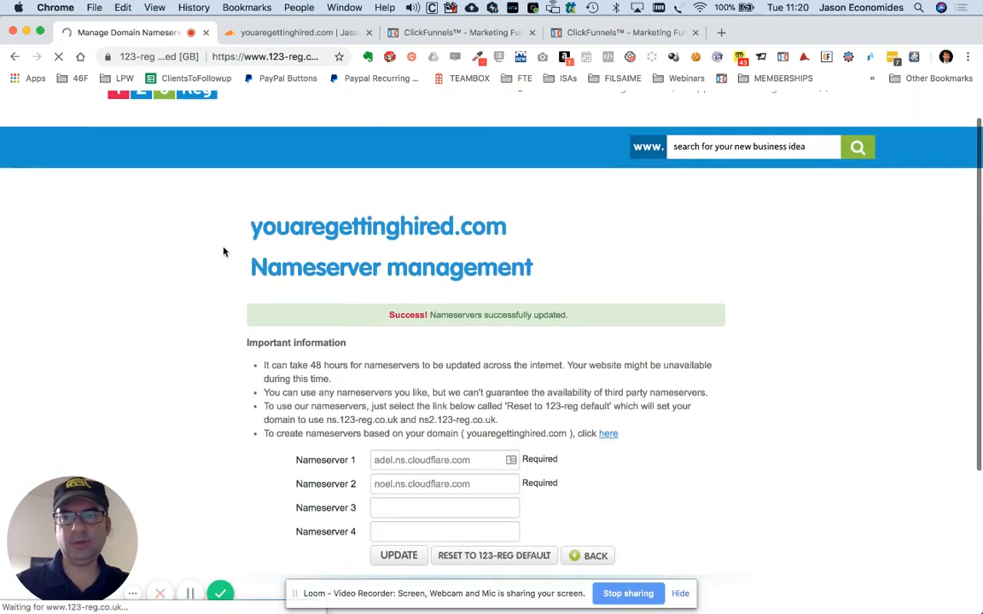
pyautogui.click(313, 32)
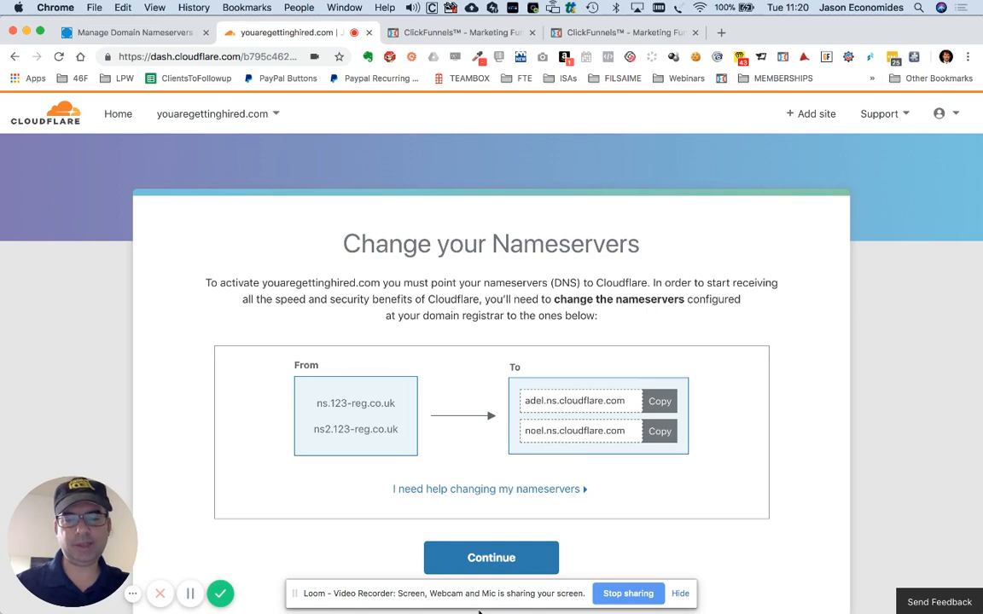
pyautogui.click(491, 560)
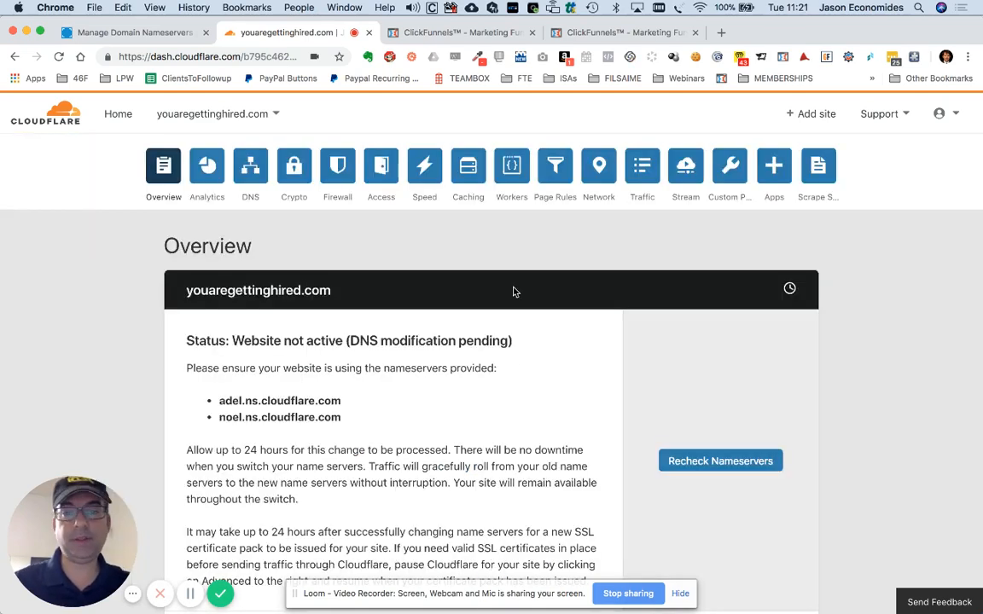
pyautogui.scroll(-1, 512, 287)
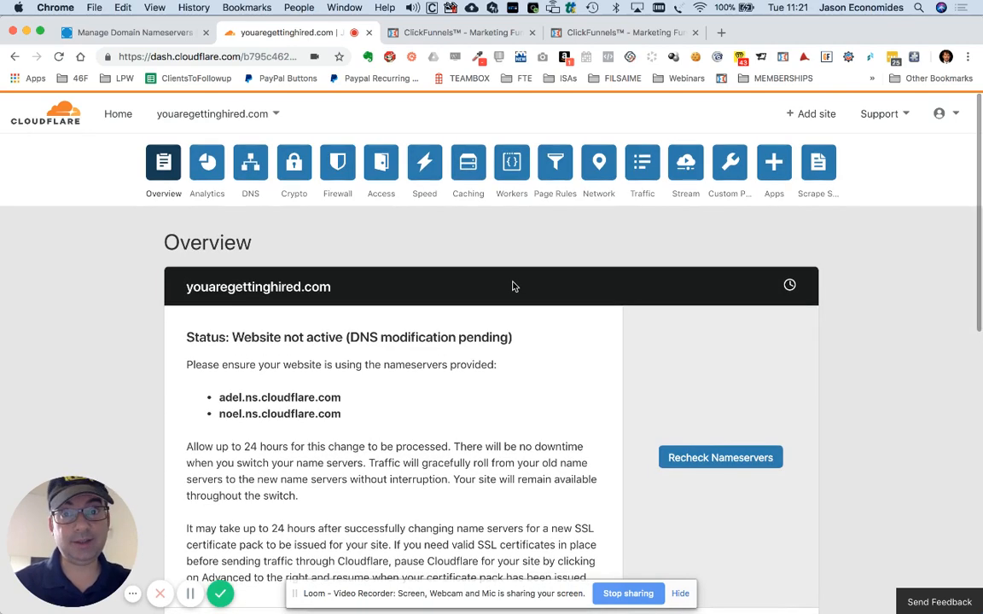
pyautogui.click(555, 169)
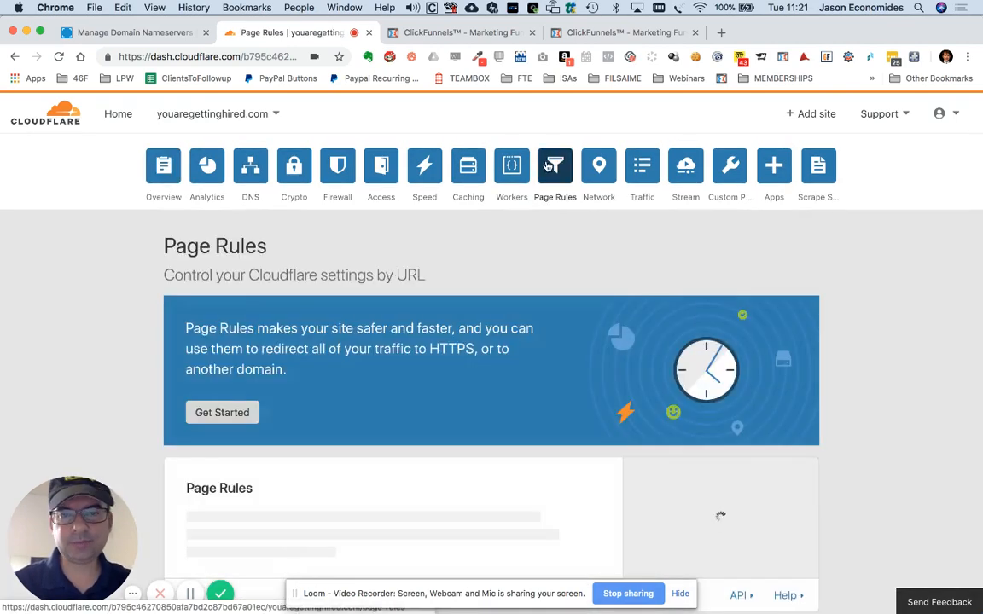
pyautogui.scroll(-5, 470, 329)
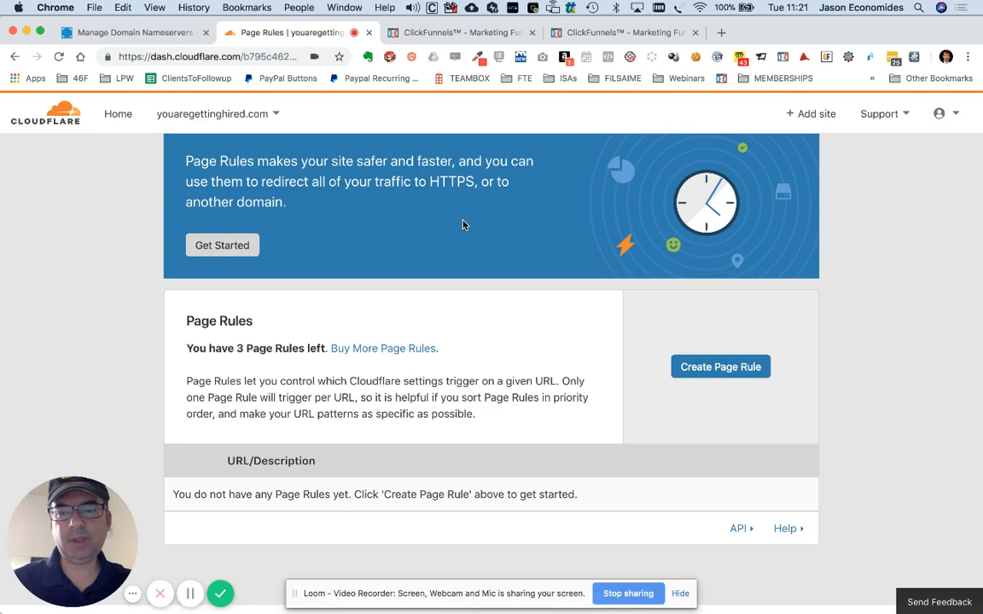
pyautogui.click(721, 373)
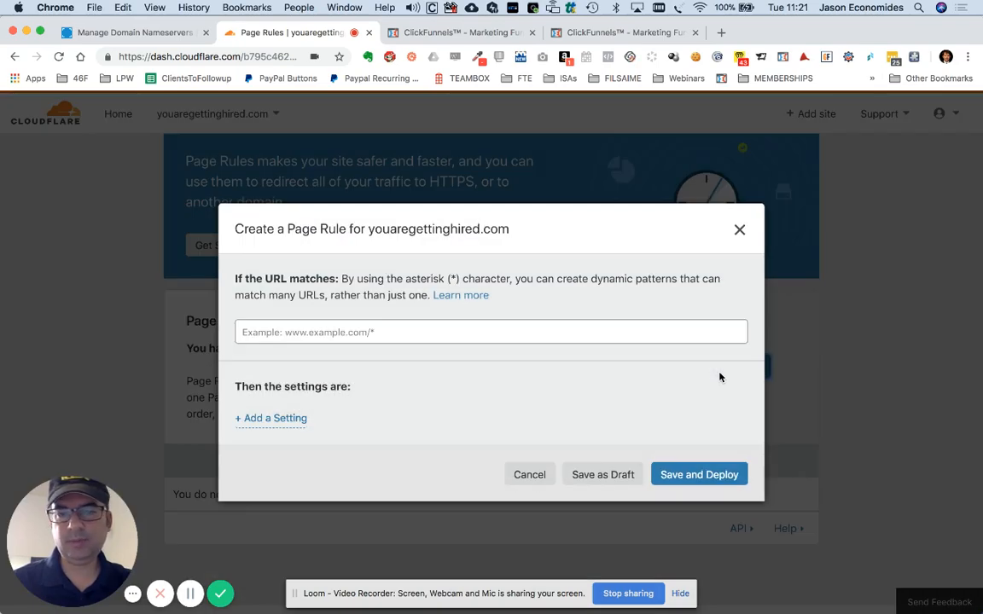
pyautogui.click(740, 230)
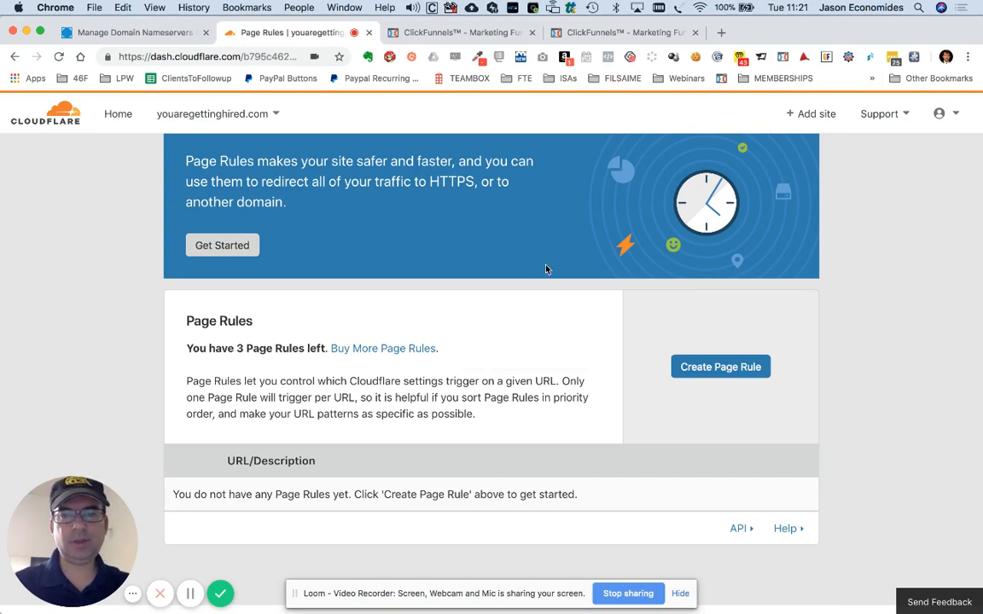
pyautogui.scroll(3, 546, 269)
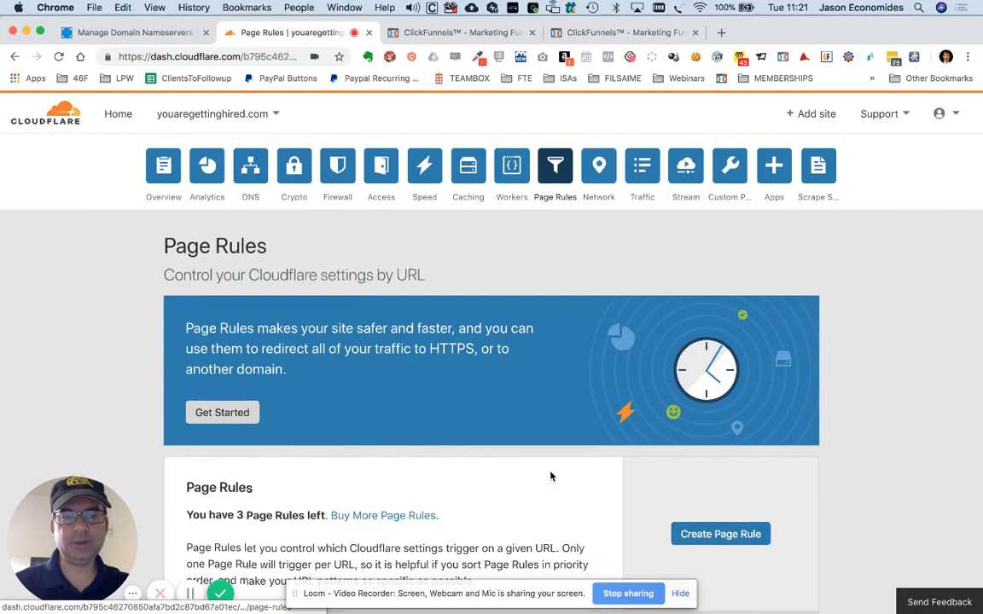
pyautogui.scroll(-2, 550, 476)
pyautogui.click(719, 385)
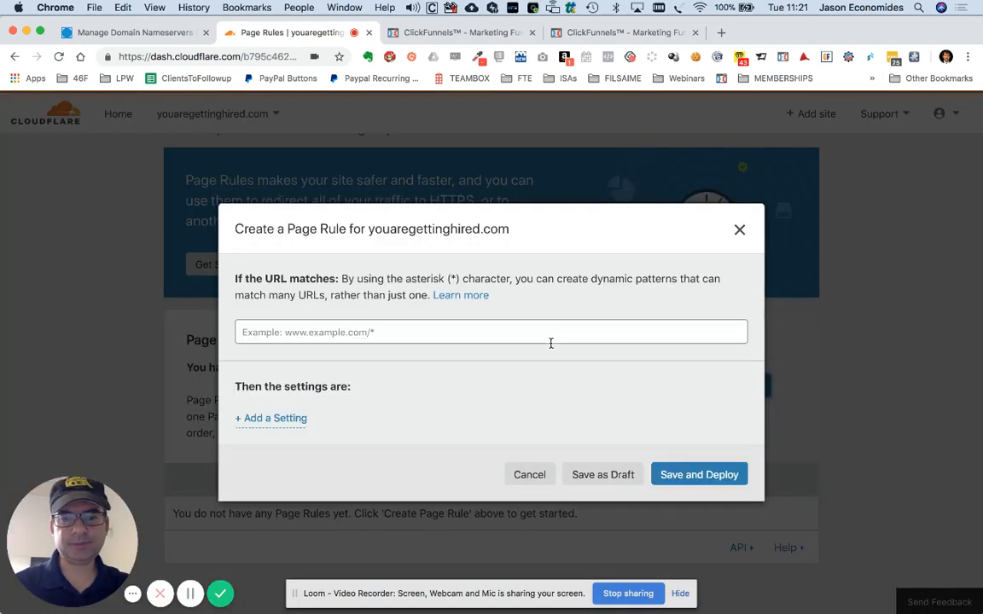
pyautogui.write('www.')
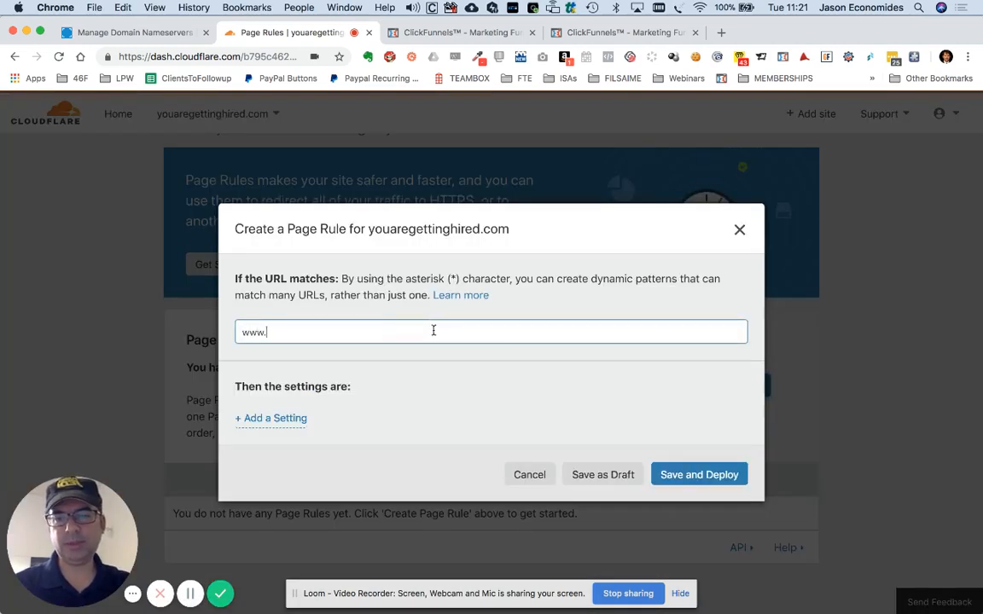
pyautogui.write('youareget')
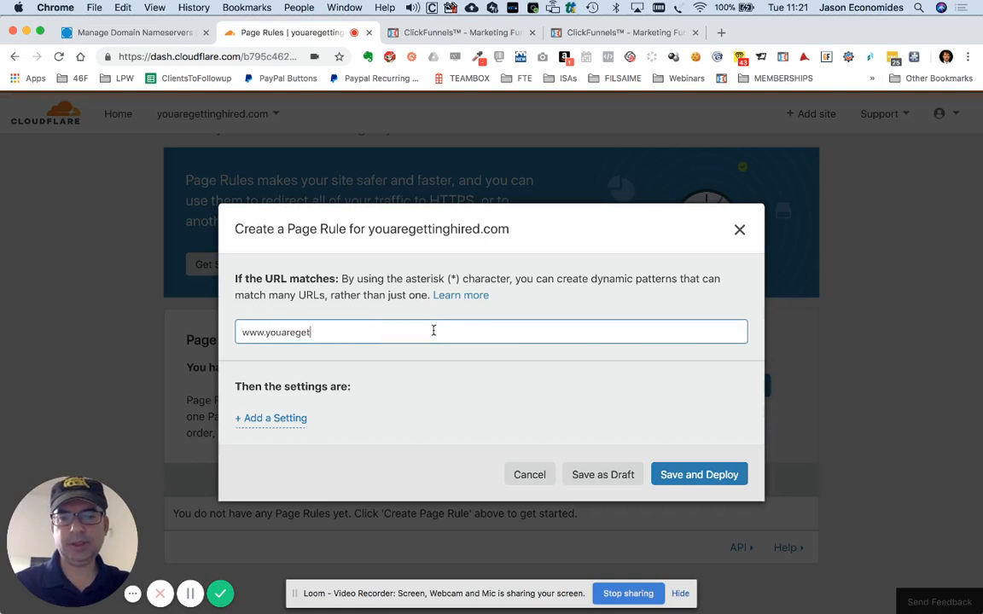
pyautogui.write('tinghired.com/*')
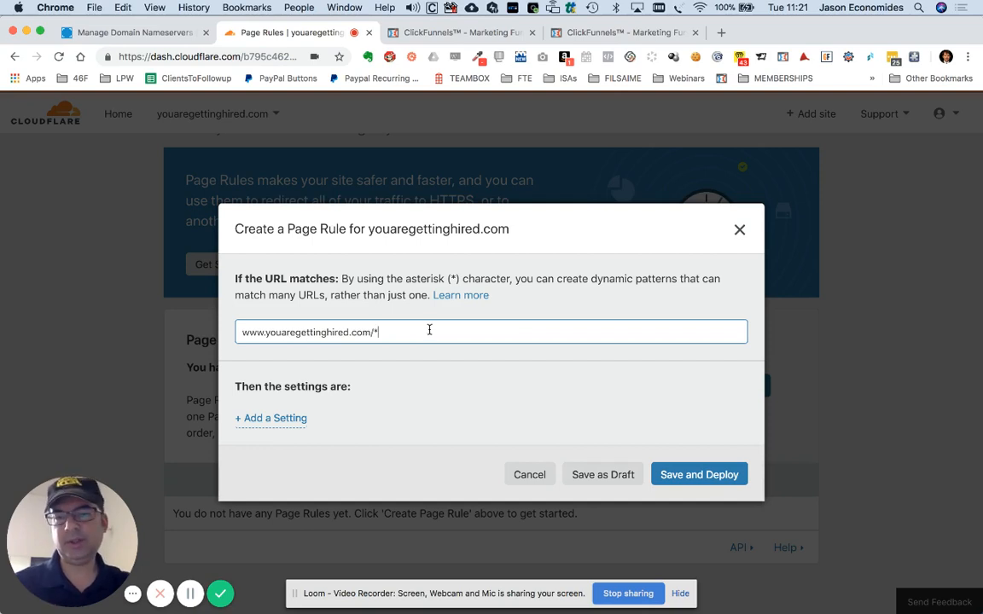
pyautogui.moveTo(244, 331); pyautogui.dragTo(372, 332)
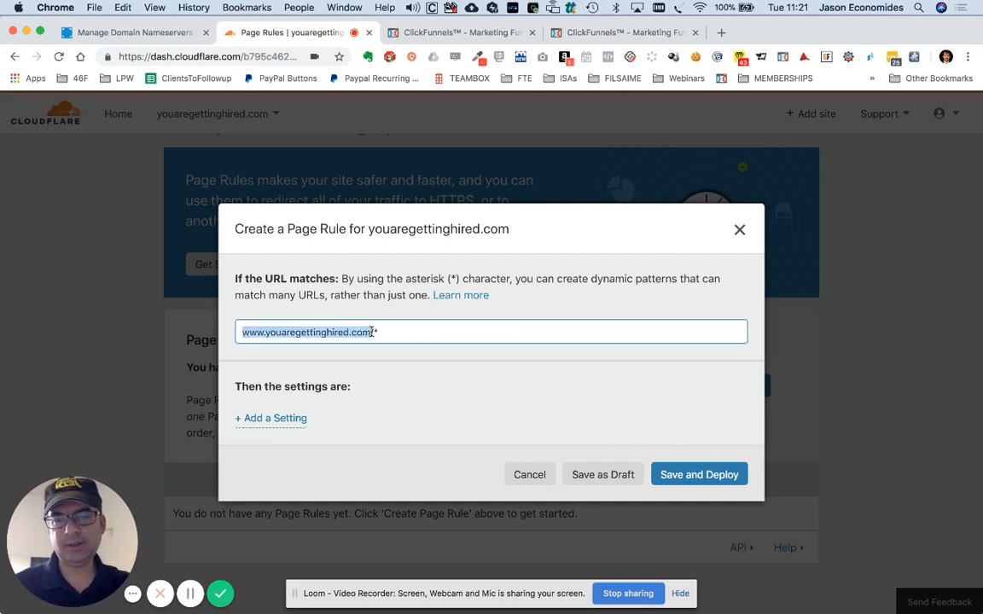
pyautogui.click(381, 332)
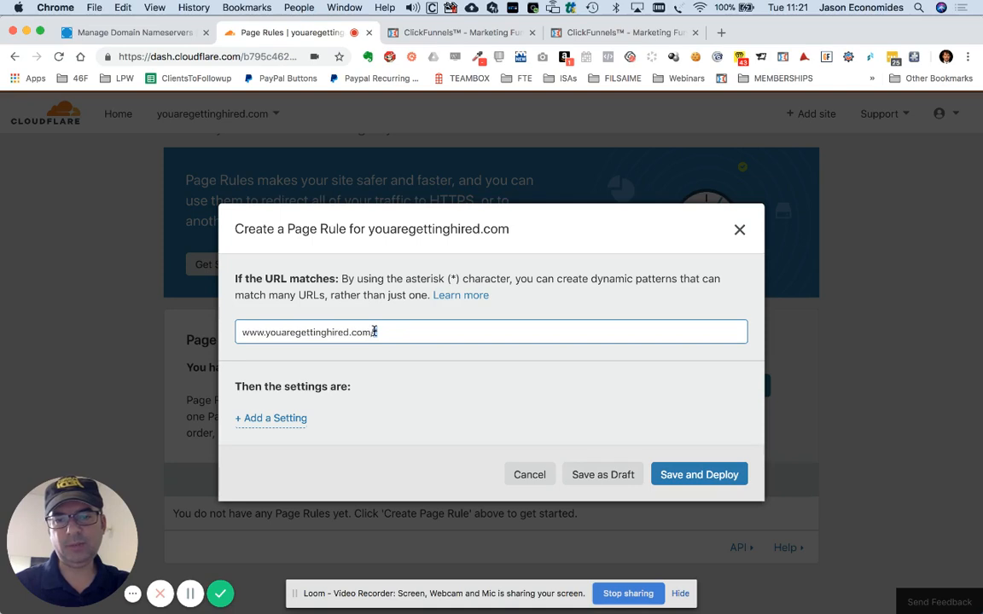
# Add a setting to the page rule and choose Forwarding URL.
pyautogui.click(283, 418)
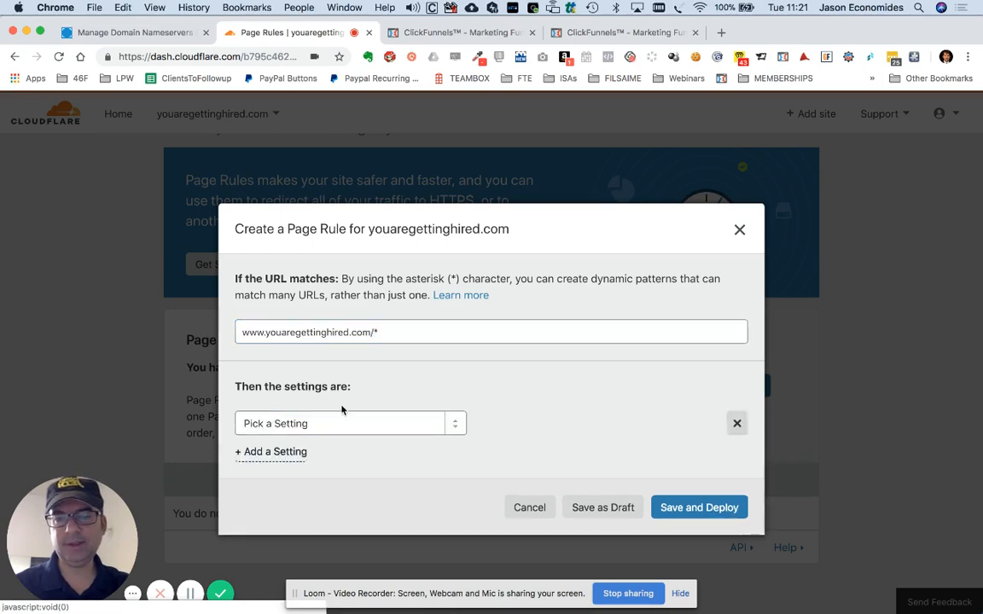
pyautogui.click(288, 431)
pyautogui.scroll(-5, 305, 259)
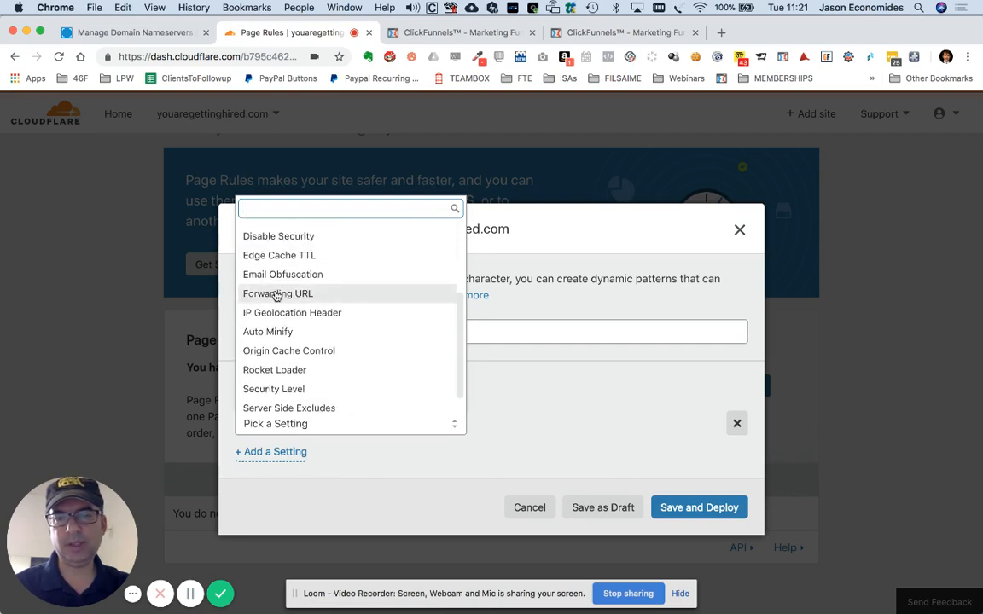
pyautogui.click(276, 291)
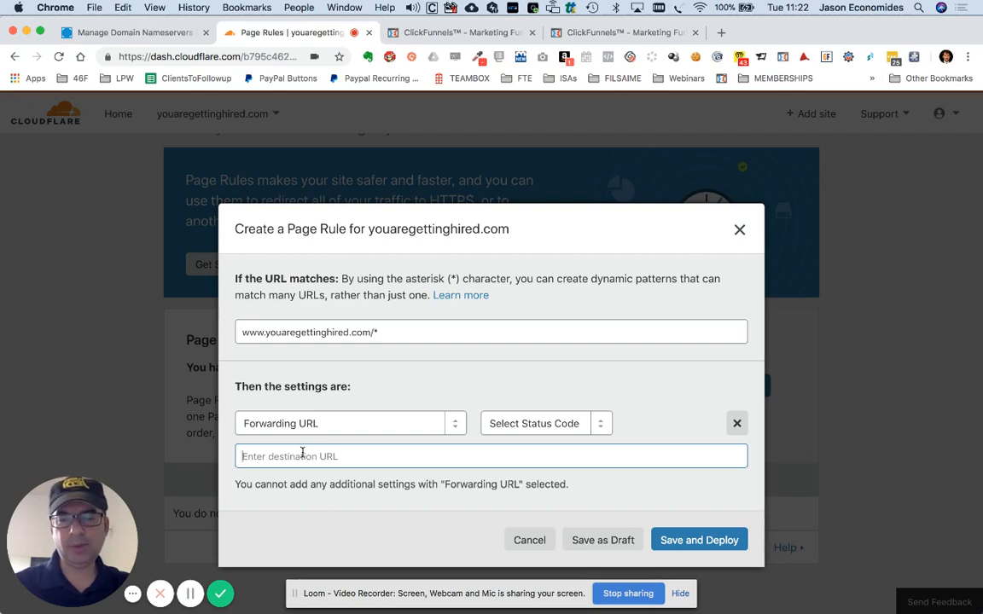
pyautogui.write('https://')
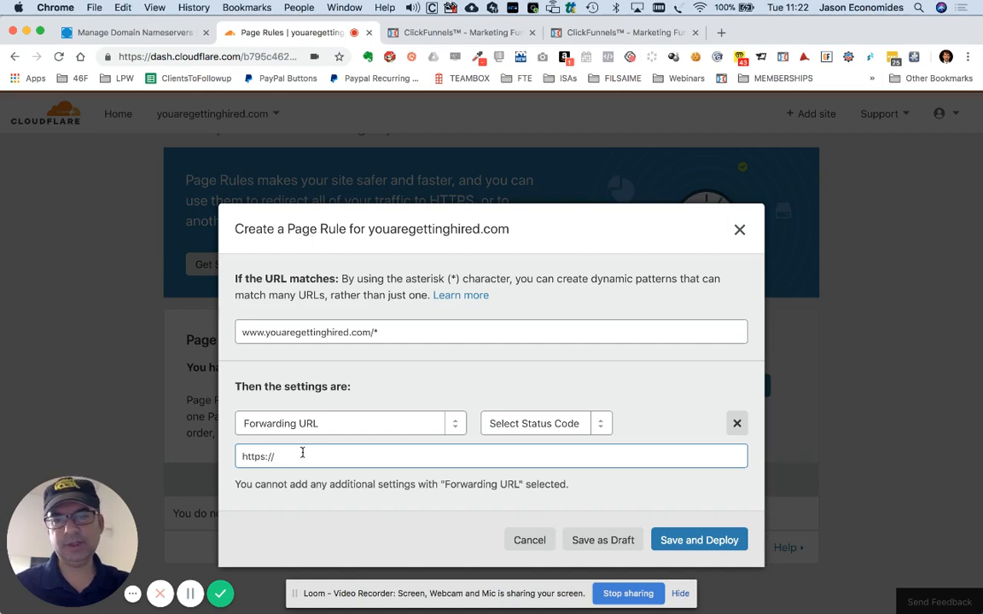
pyautogui.moveTo(266, 333); pyautogui.dragTo(370, 334)
pyautogui.hotkey('ctrl', 'c')
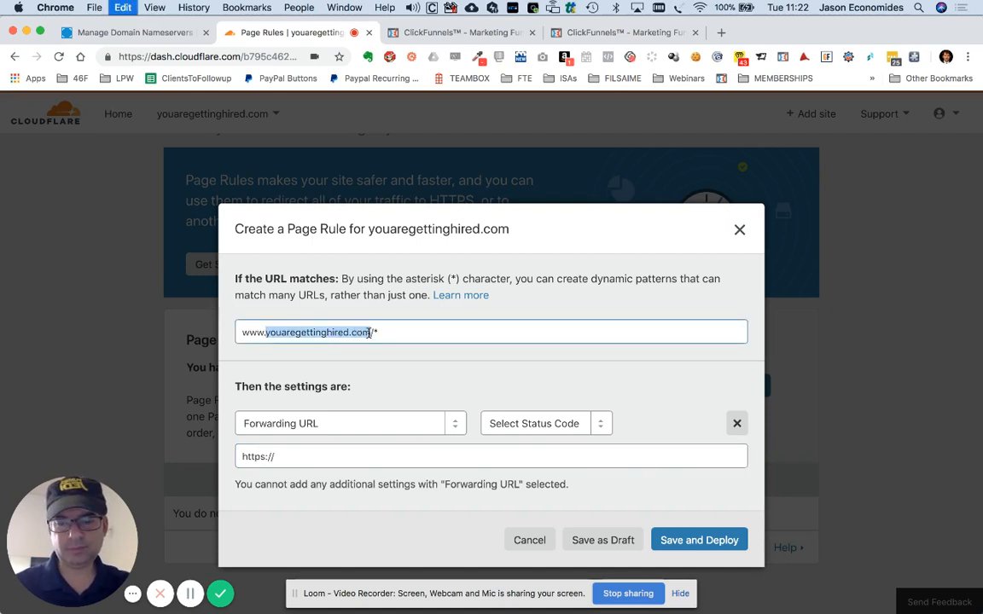
pyautogui.click(296, 456)
pyautogui.hotkey('ctrl', 'v')
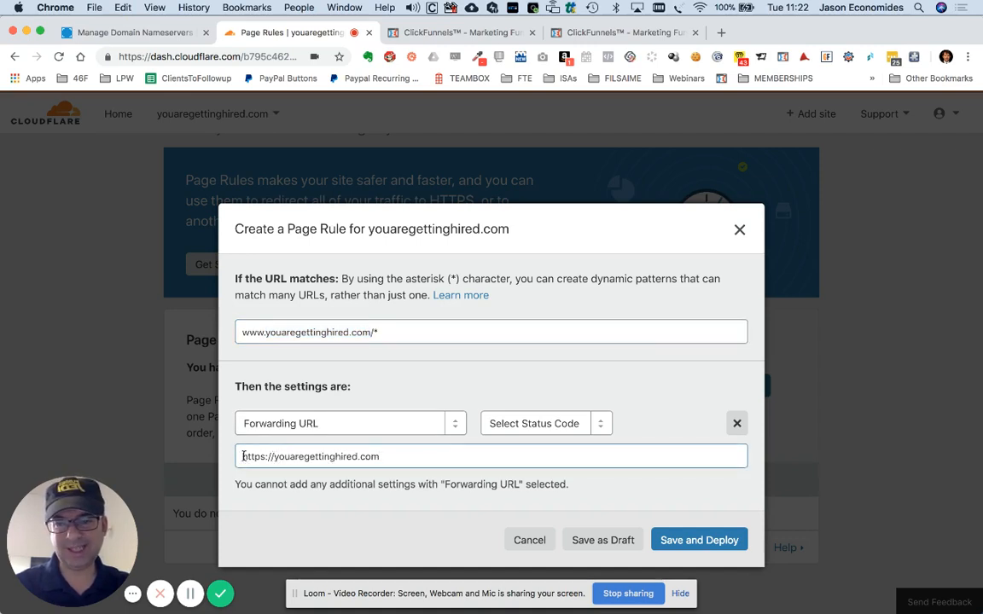
pyautogui.moveTo(243, 457); pyautogui.dragTo(314, 457)
pyautogui.moveTo(388, 456); pyautogui.dragTo(280, 458)
pyautogui.click(395, 460)
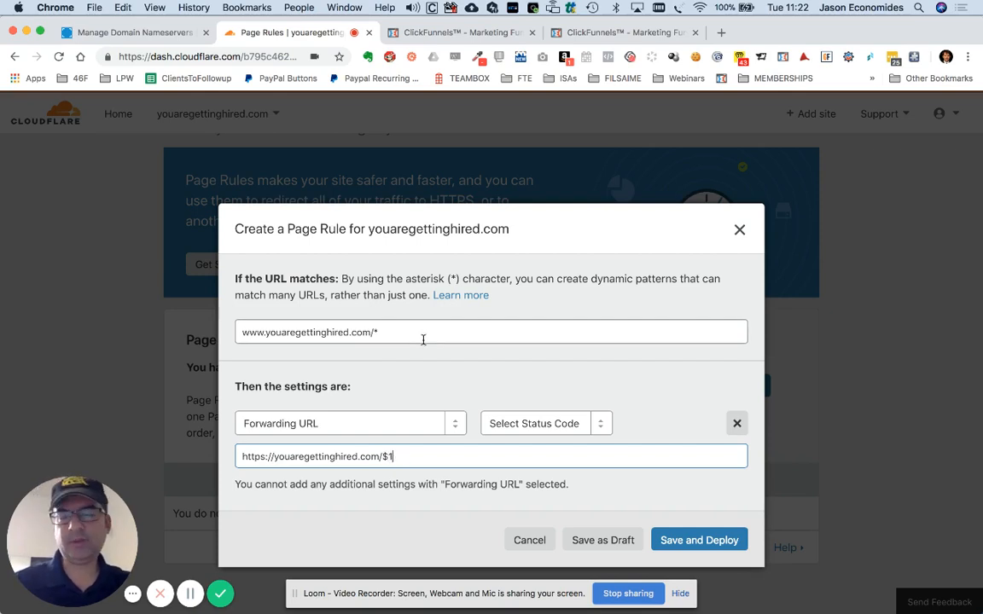
pyautogui.click(376, 332)
pyautogui.moveTo(393, 456); pyautogui.dragTo(385, 456)
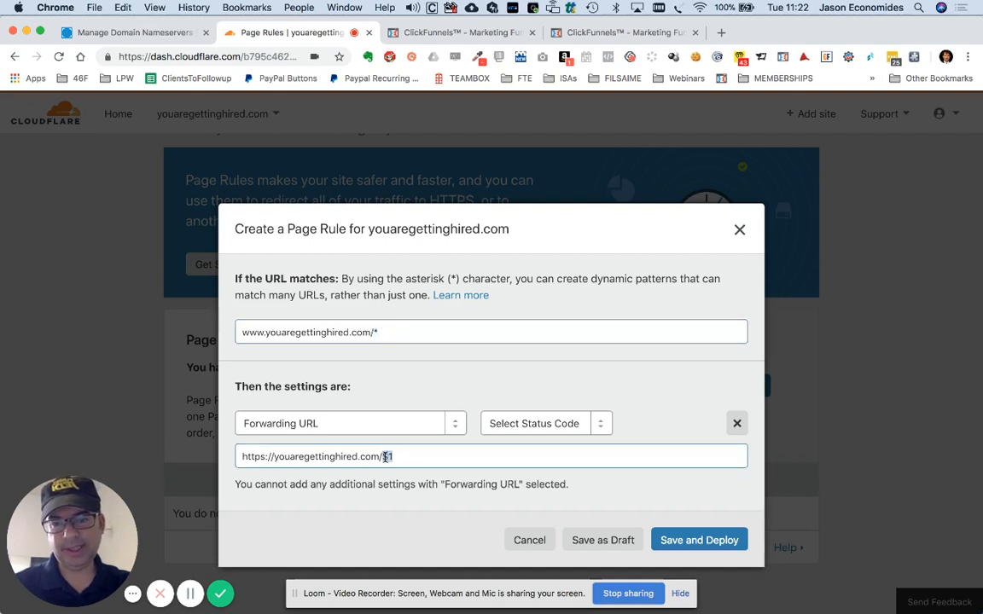
pyautogui.click(419, 492)
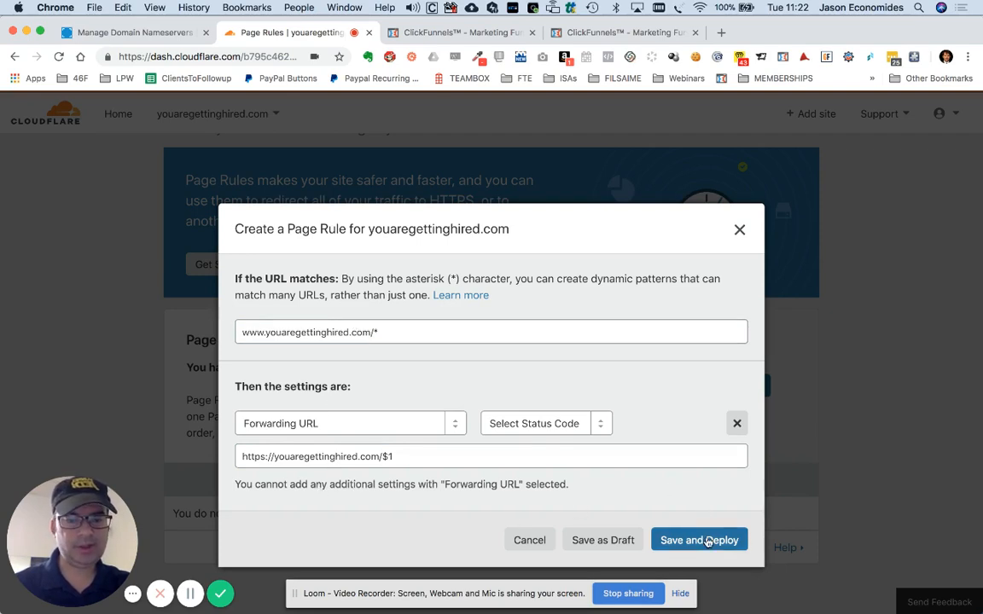
# Set the redirect's status code to 301 - Permanent Redirect, and save and deploy the page rule.
pyautogui.click(600, 431)
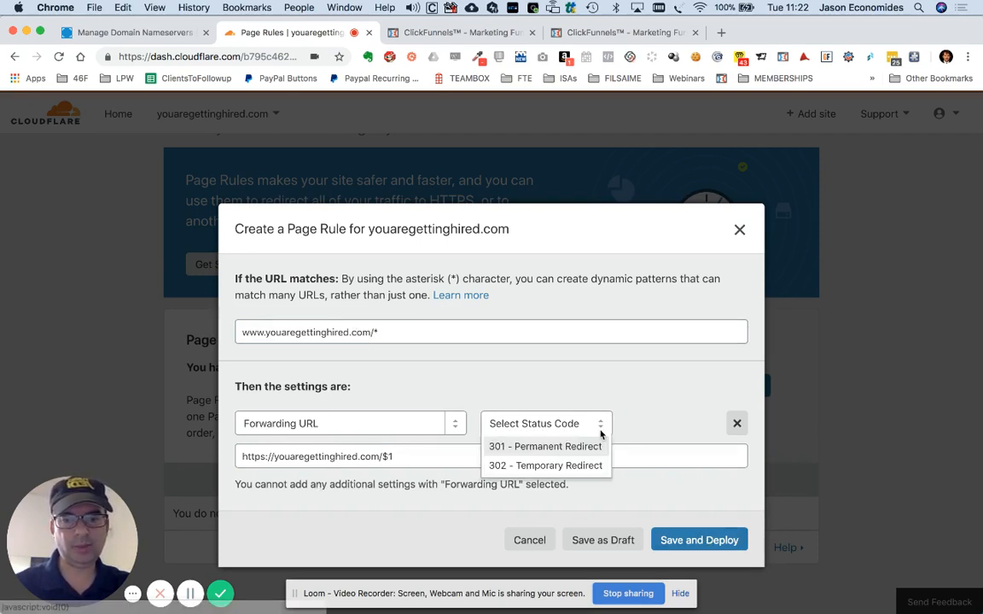
pyautogui.click(532, 447)
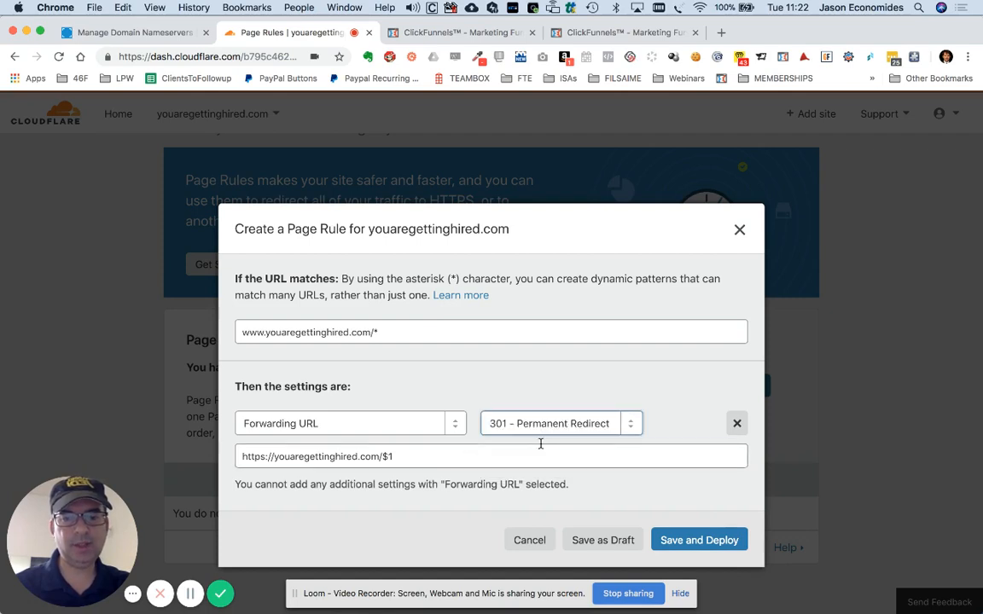
pyautogui.click(702, 543)
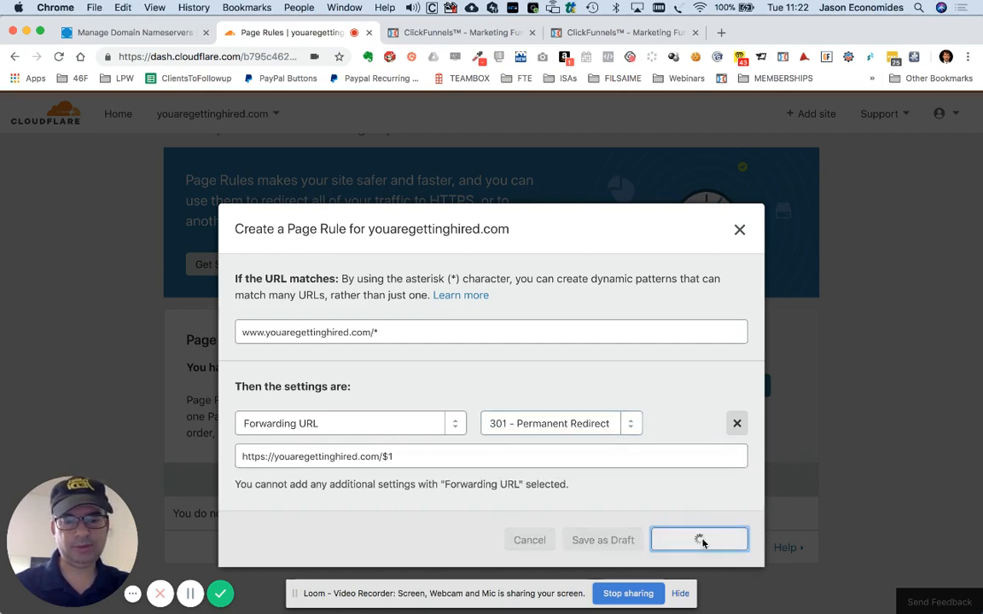
pyautogui.scroll(-1, 621, 432)
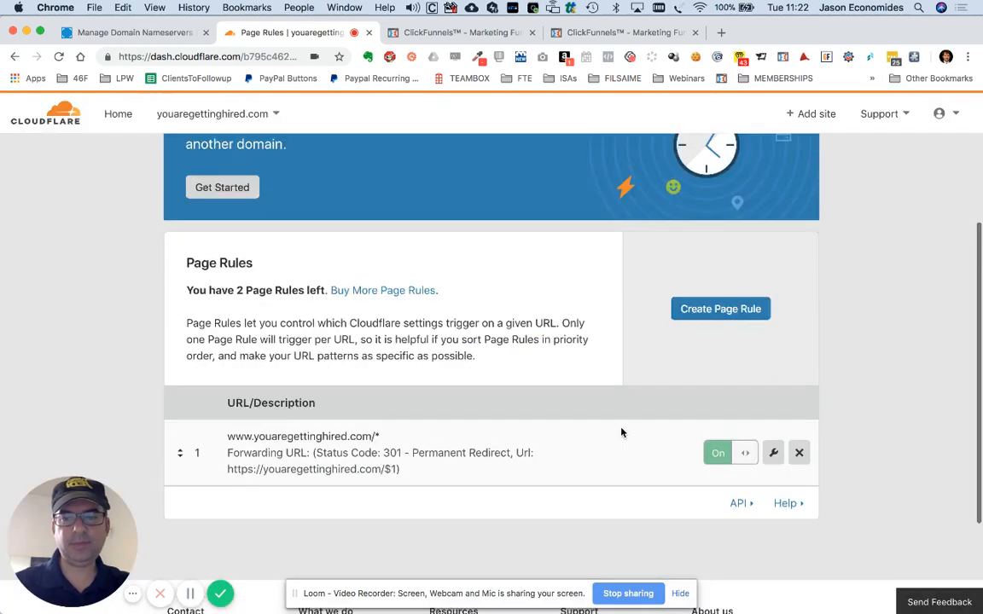
pyautogui.scroll(-2, 621, 432)
pyautogui.scroll(6, 597, 401)
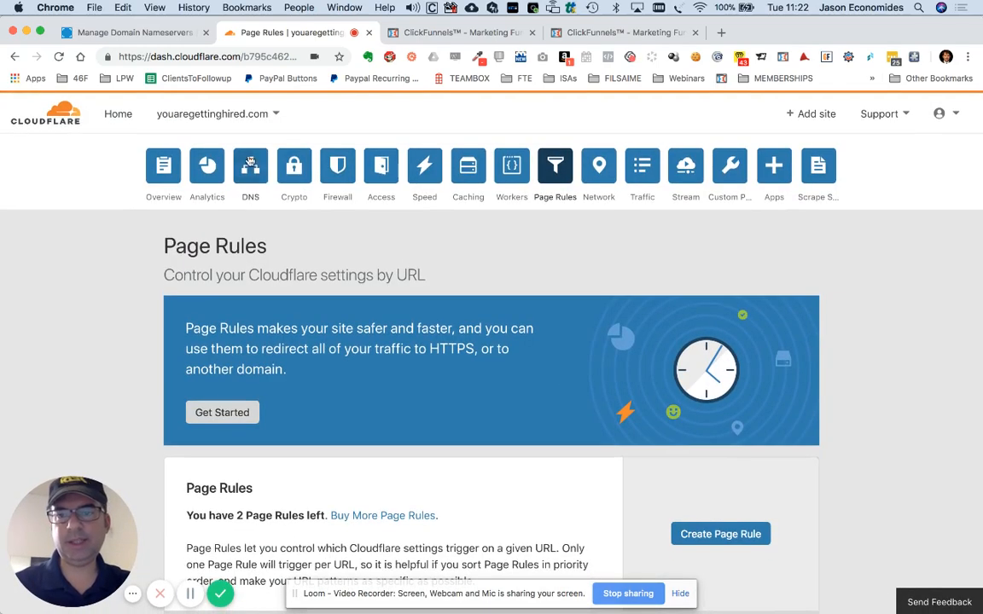
# Open the Crypto settings of youaregettinghired.com at the SSL section.
pyautogui.click(289, 162)
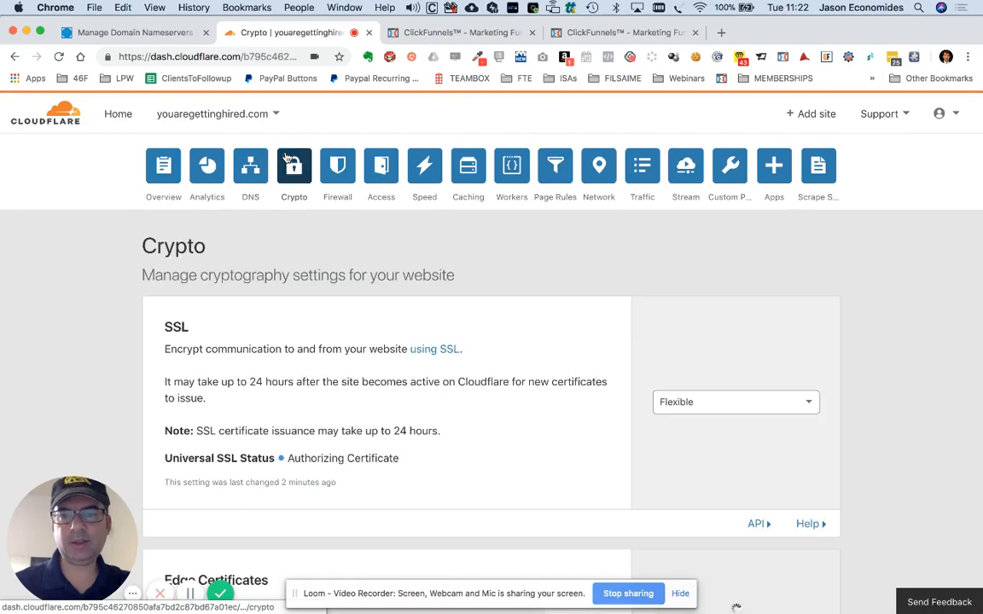
pyautogui.scroll(-1, 372, 453)
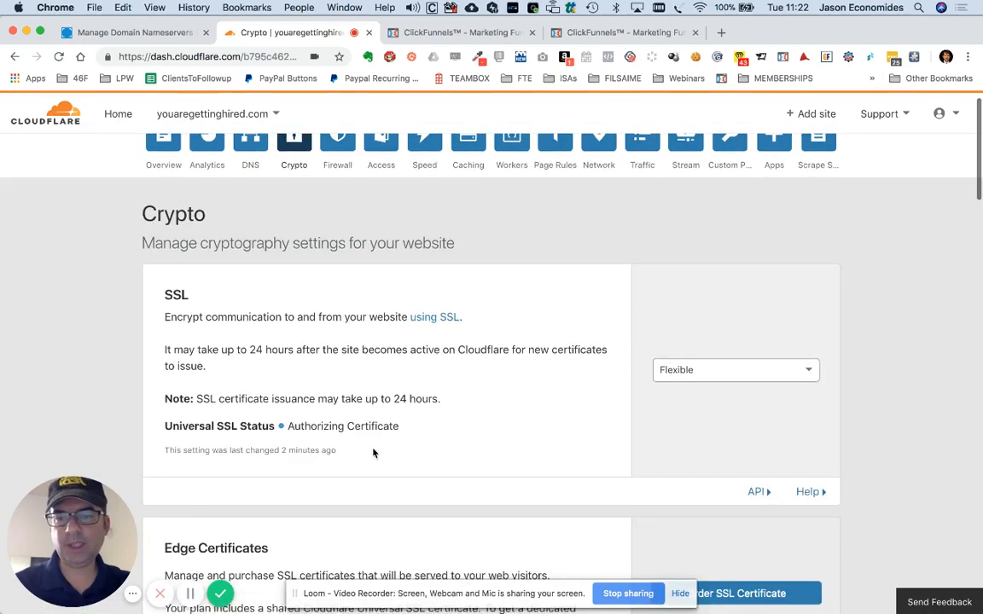
pyautogui.scroll(-1, 373, 453)
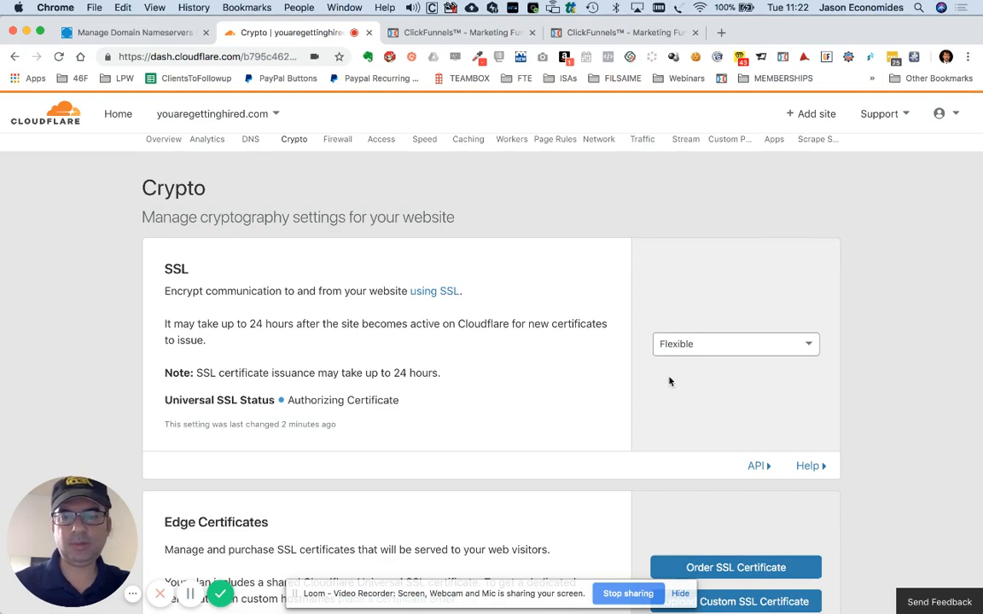
# Set the SSL mode to Full and check the Universal SSL Status.
pyautogui.click(736, 346)
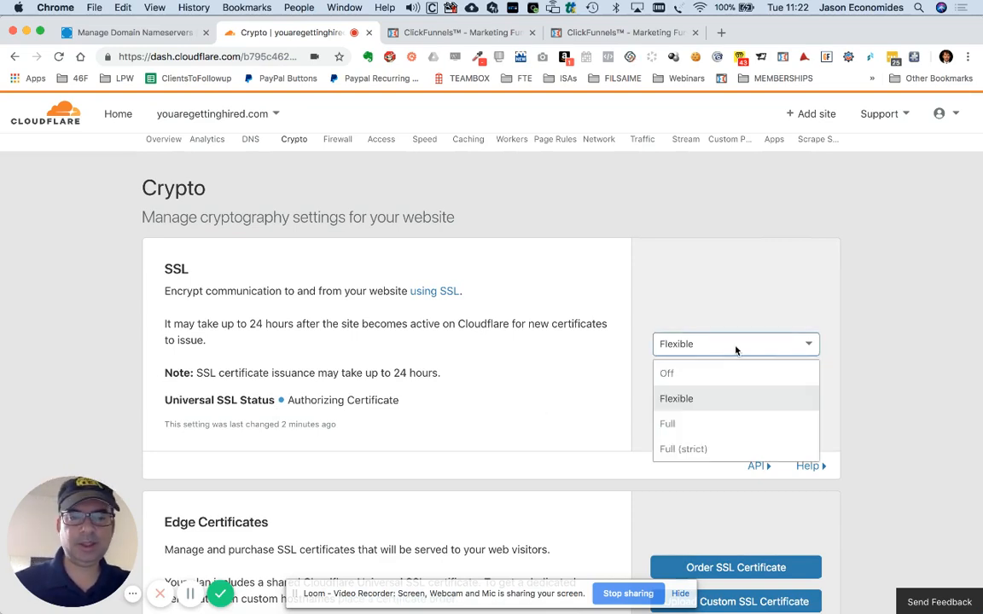
pyautogui.click(685, 426)
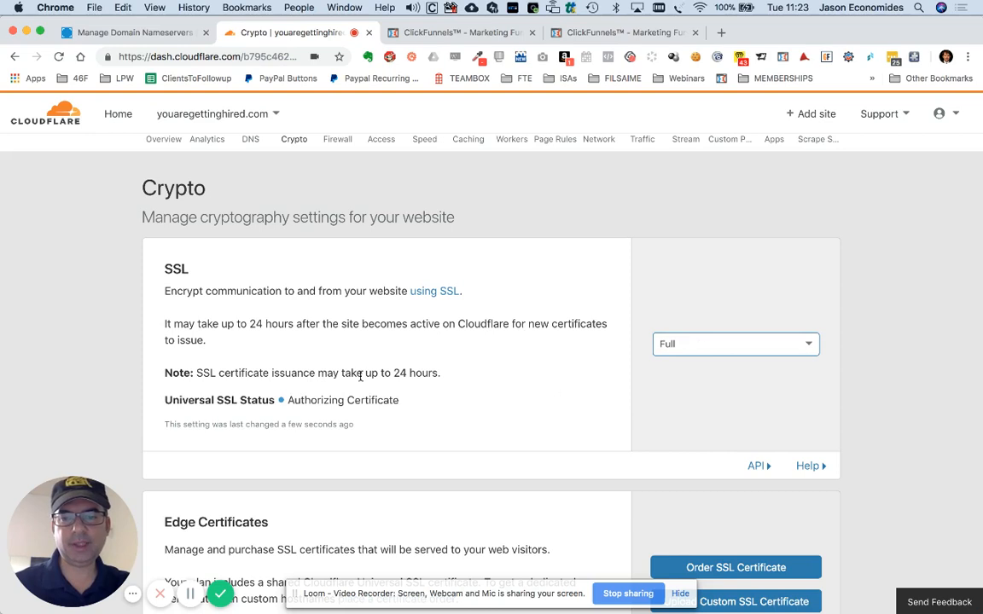
pyautogui.moveTo(398, 403); pyautogui.dragTo(287, 403)
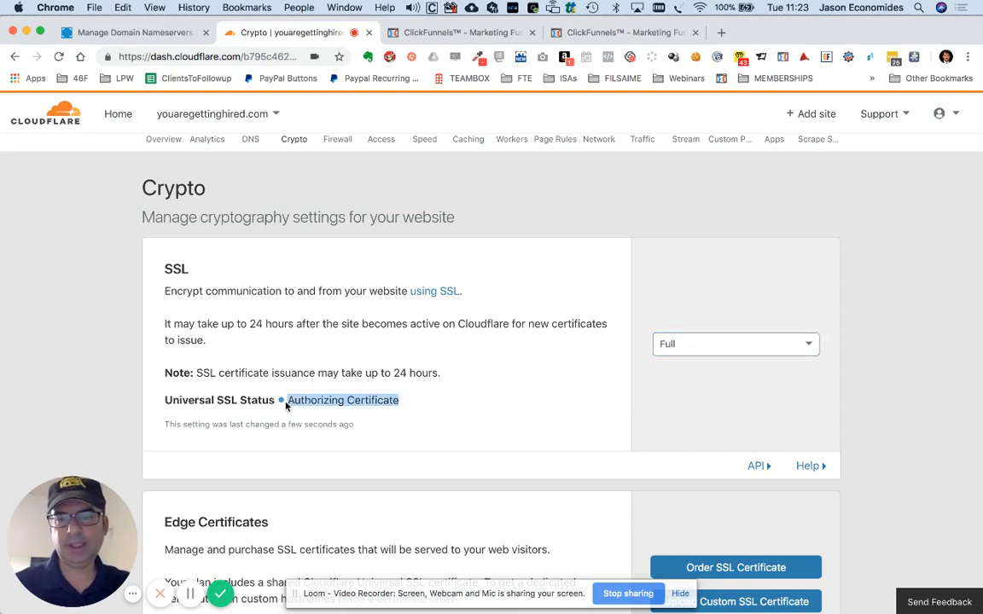
pyautogui.click(409, 377)
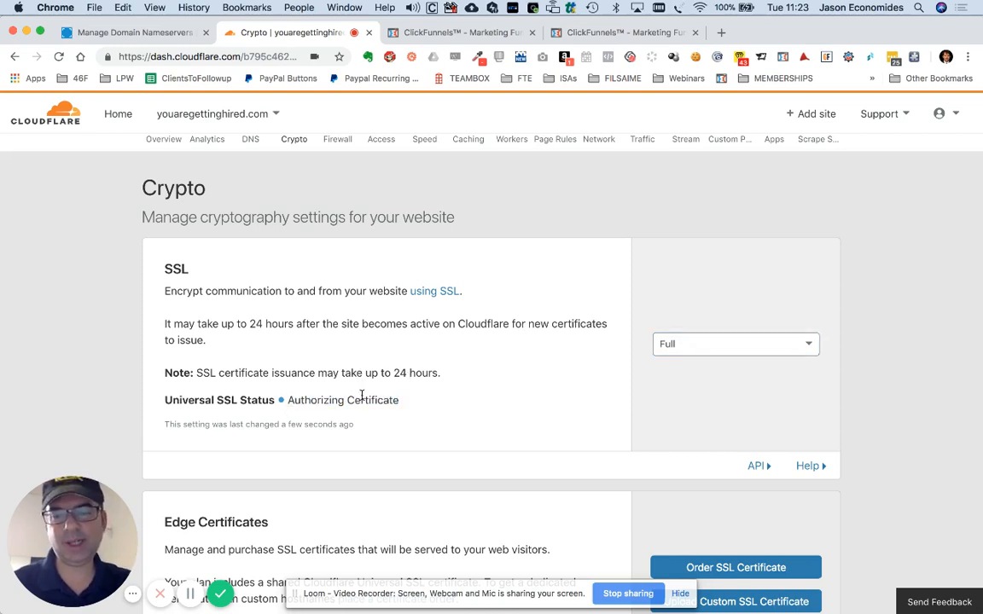
pyautogui.tripleClick(309, 395)
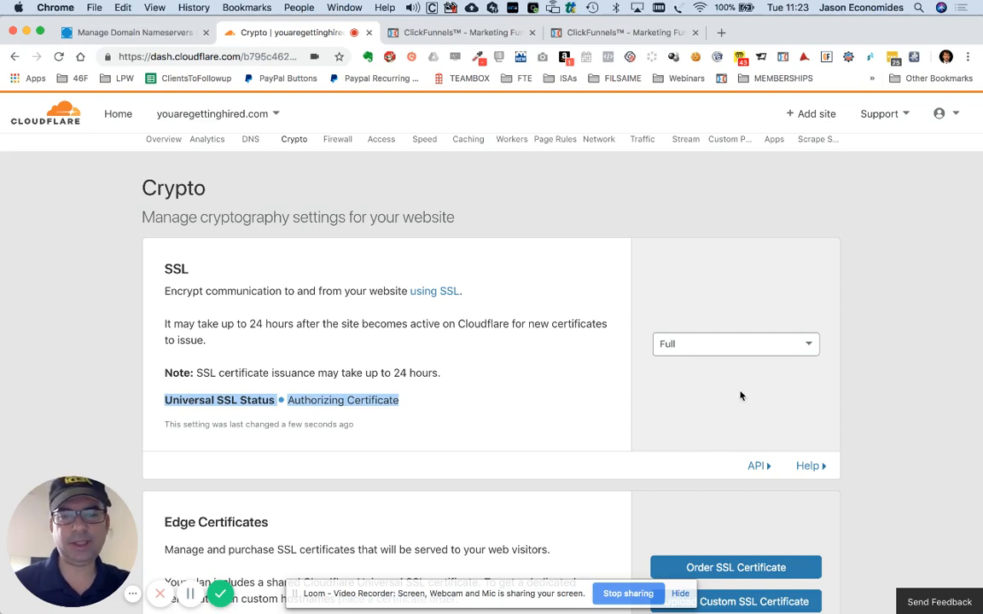
pyautogui.click(658, 380)
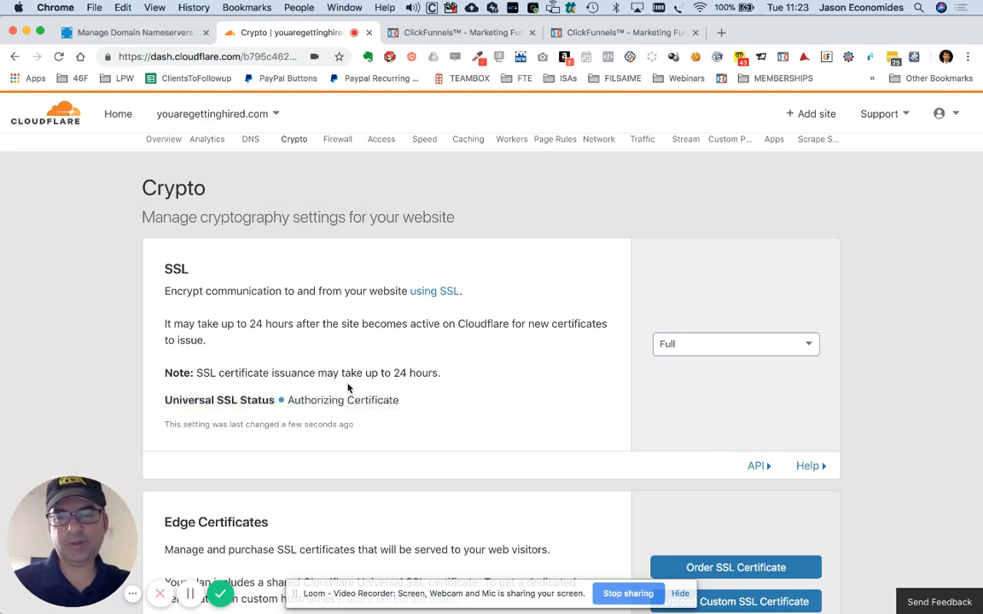
# Set the SSL mode of youaregettinghired.com to Off.
pyautogui.scroll(2, 324, 213)
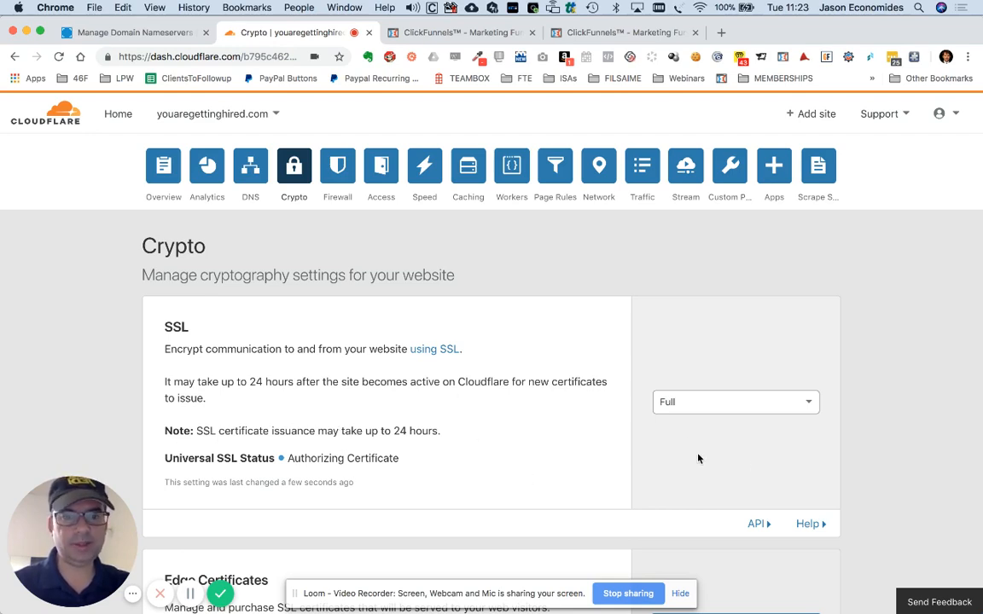
pyautogui.click(706, 410)
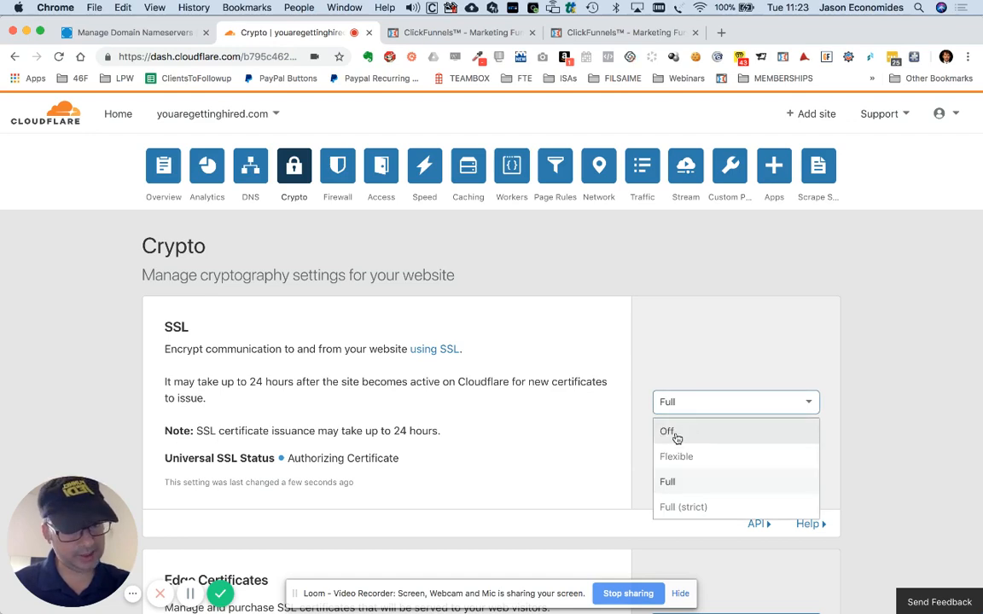
pyautogui.click(674, 433)
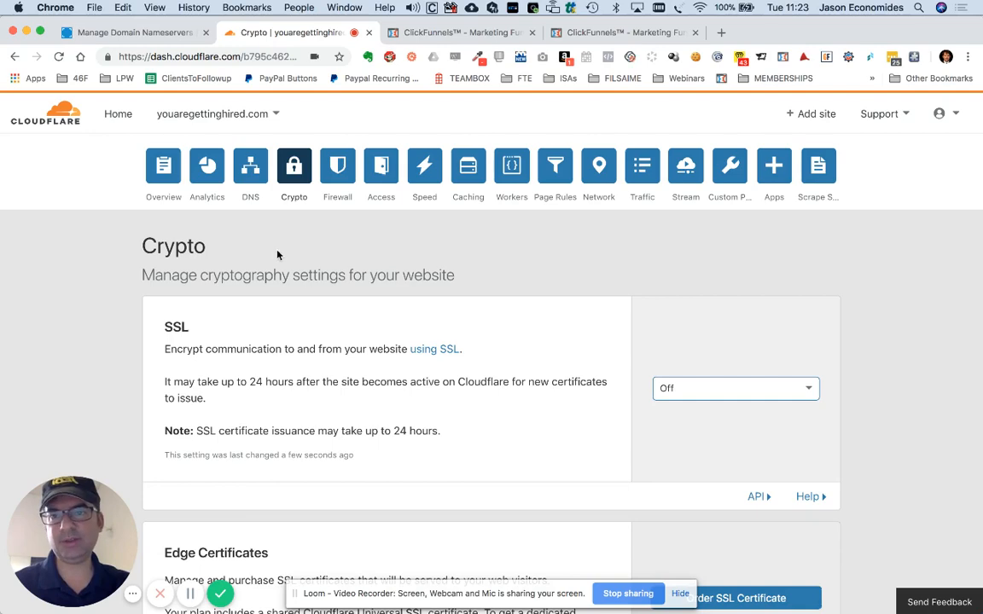
# Look over the DNS records of youaregettinghired.com, and go back to the Crypto settings.
pyautogui.click(258, 185)
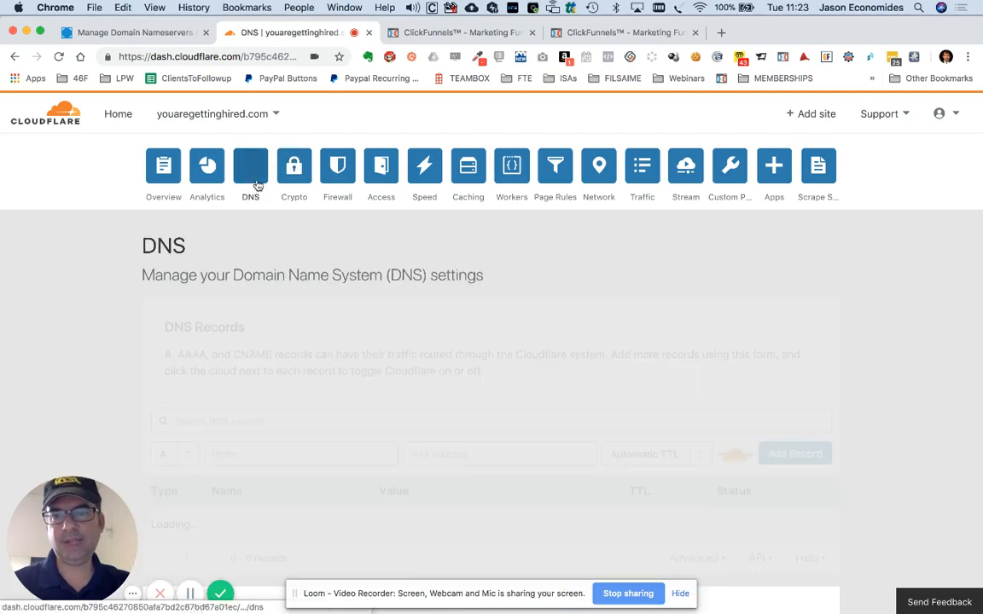
pyautogui.scroll(-5, 384, 351)
pyautogui.scroll(5, 409, 350)
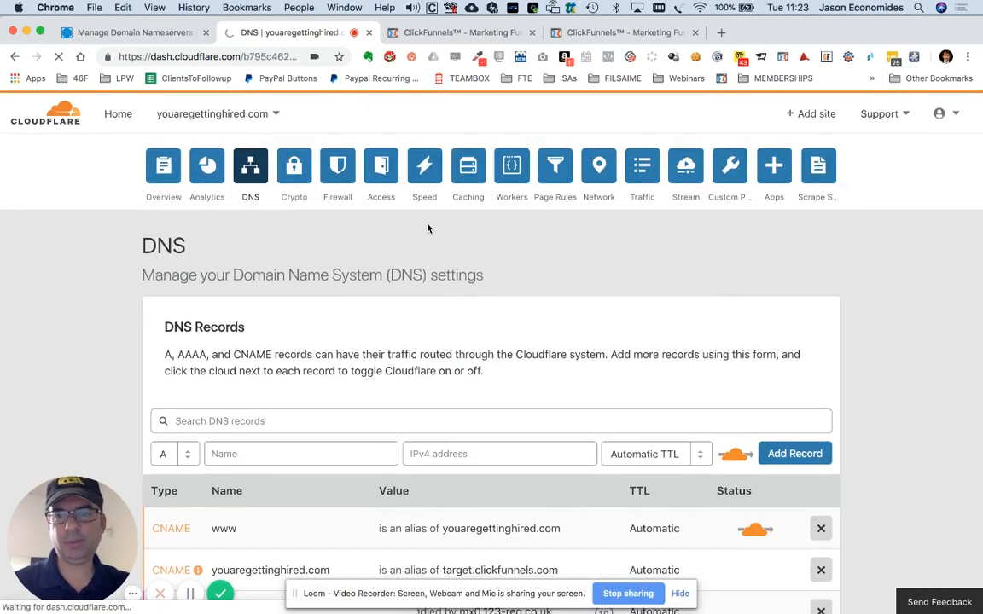
pyautogui.click(299, 171)
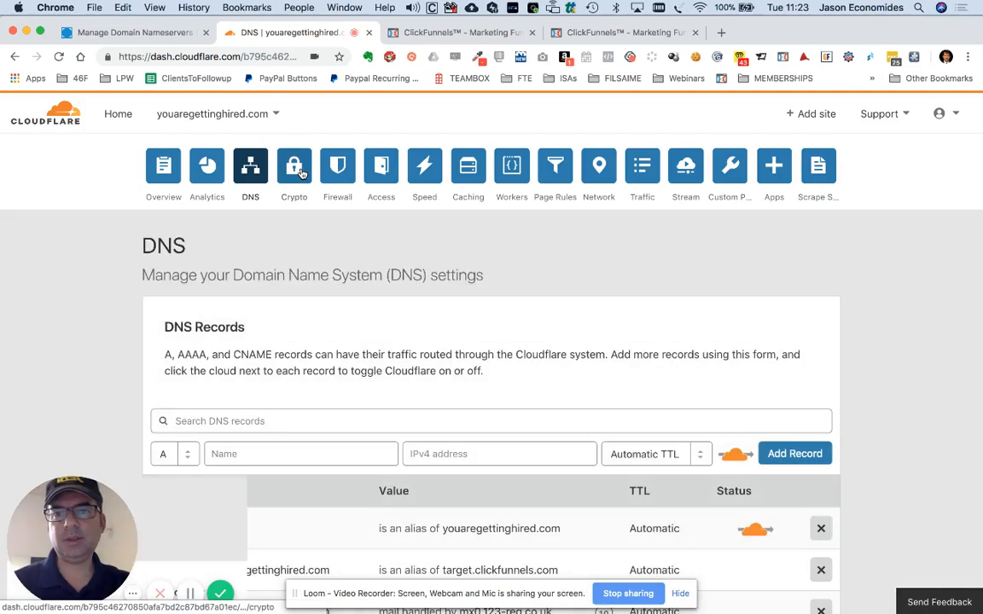
# Check the Crypto and Page Rules pages, and reopen youaregettinghired.com from the website list to review its status and domain summary.
pyautogui.click(301, 171)
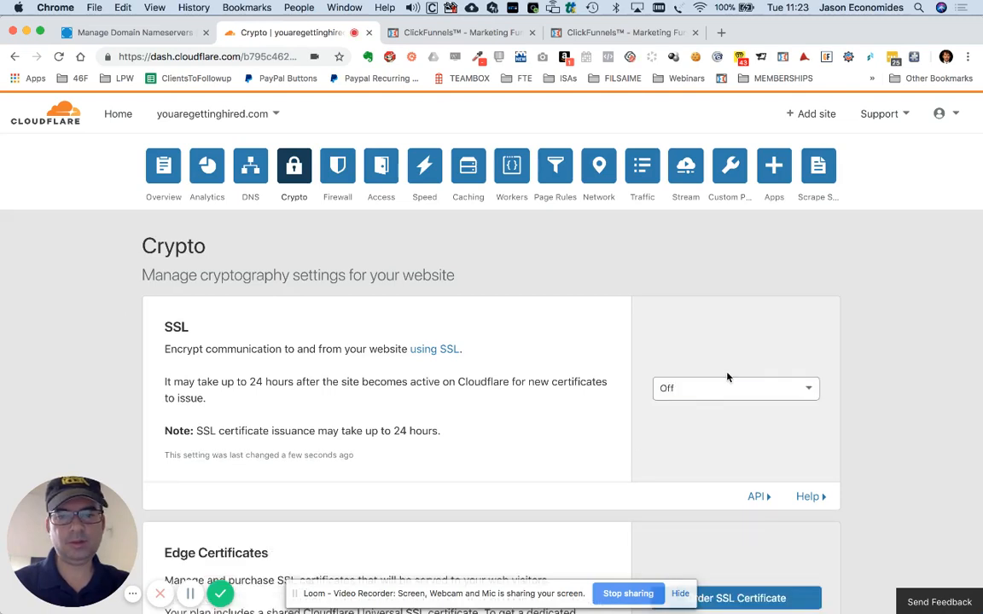
pyautogui.click(562, 176)
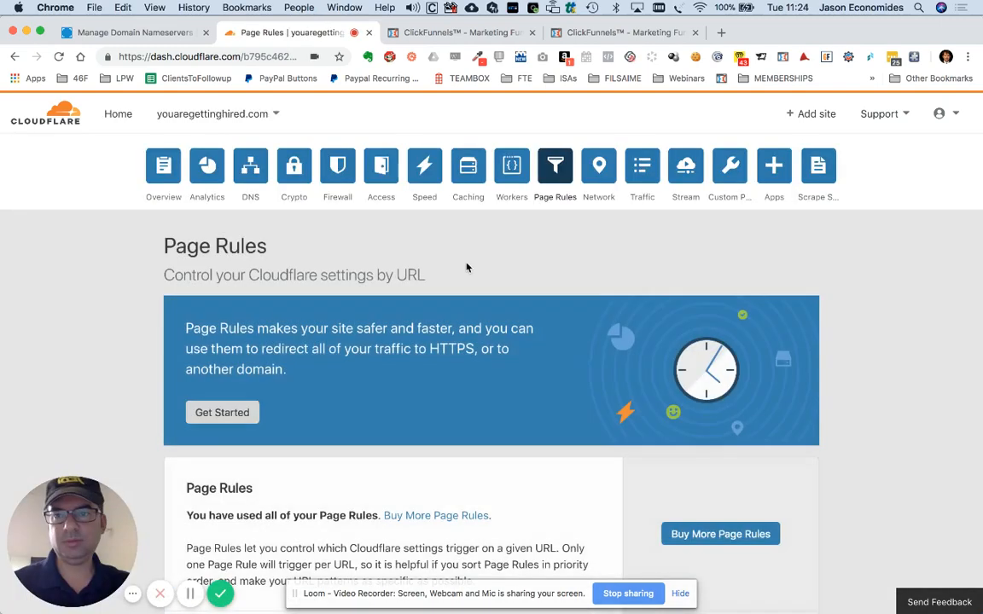
pyautogui.click(109, 106)
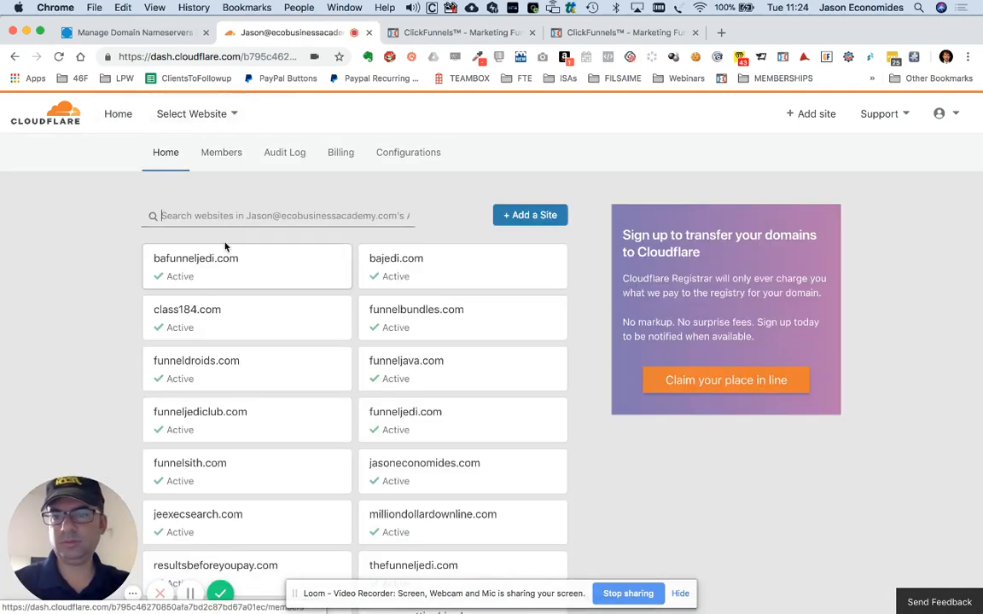
pyautogui.scroll(-8, 436, 205)
pyautogui.click(426, 291)
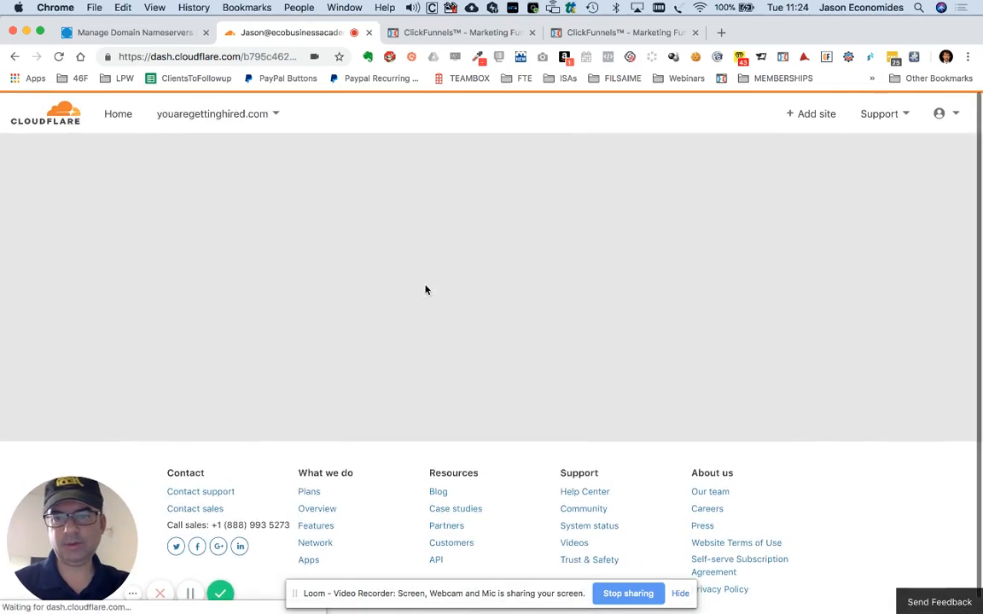
pyautogui.scroll(-3, 426, 290)
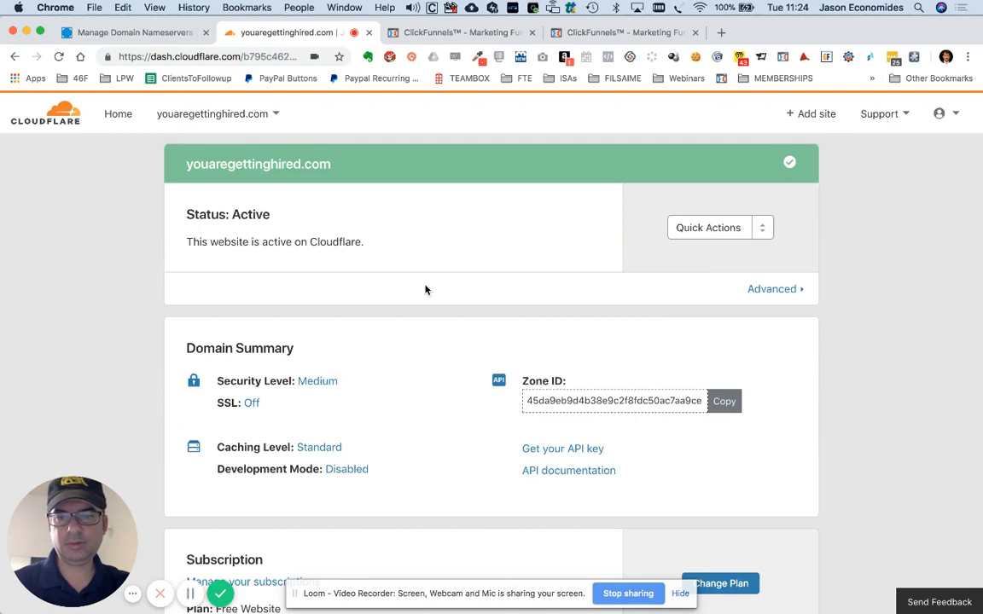
# Set the SSL mode in the Crypto settings of youaregettinghired.com to Full.
pyautogui.scroll(3, 422, 281)
pyautogui.click(294, 170)
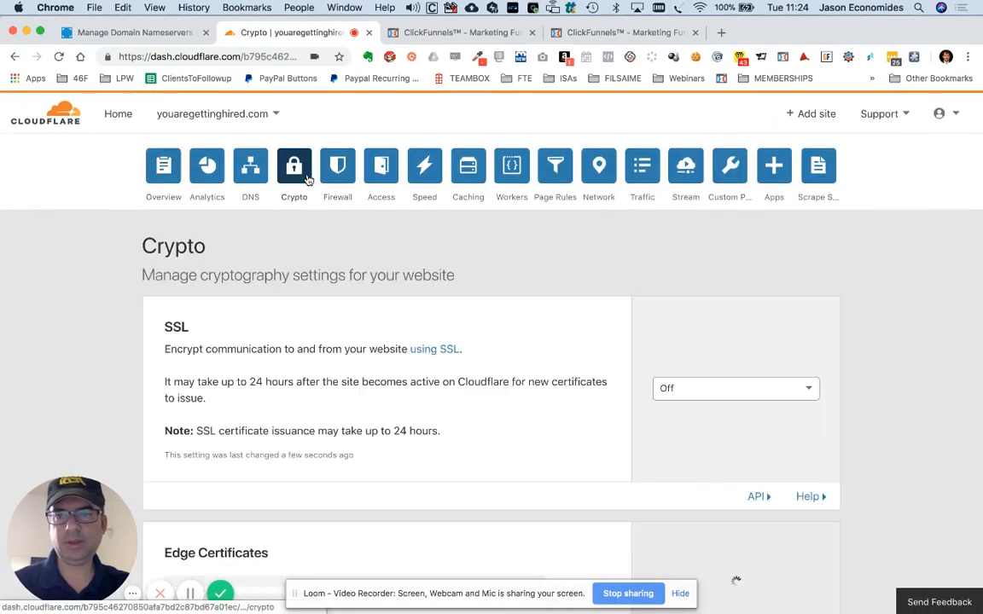
pyautogui.click(662, 391)
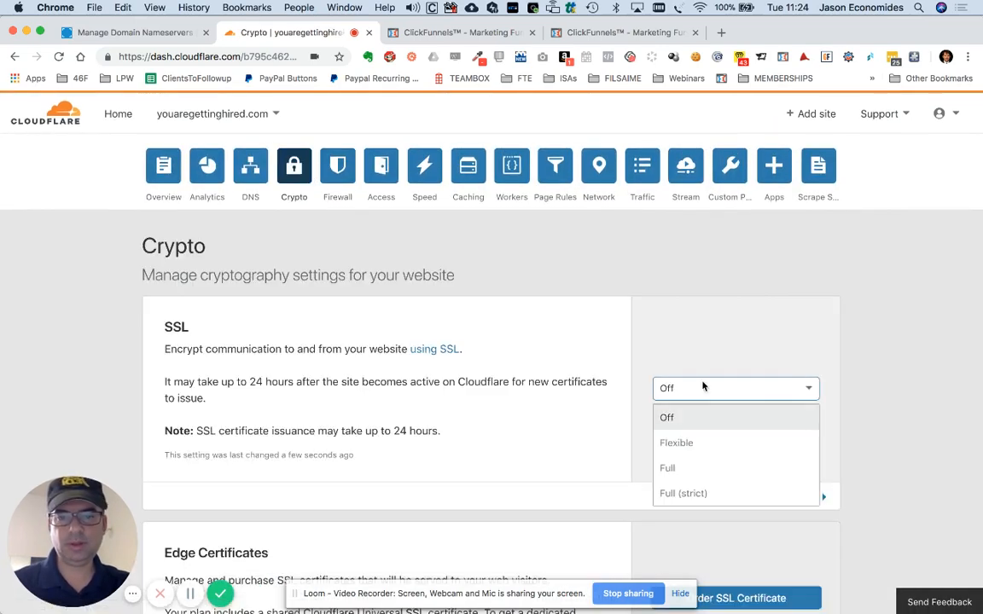
pyautogui.click(702, 471)
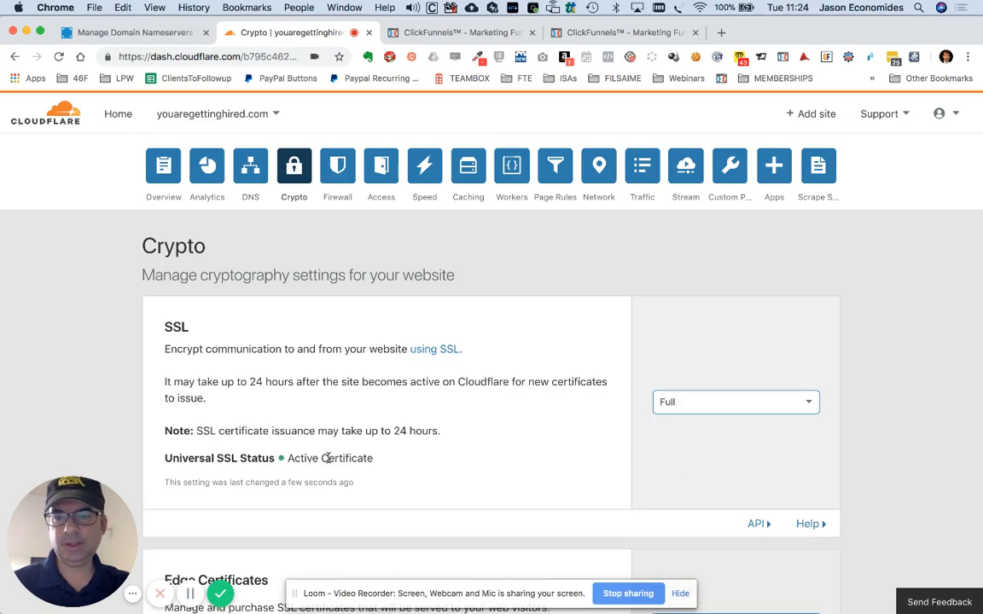
# Check the Universal SSL Status and the Edge Certificates section for the domain.
pyautogui.moveTo(372, 452); pyautogui.dragTo(171, 454)
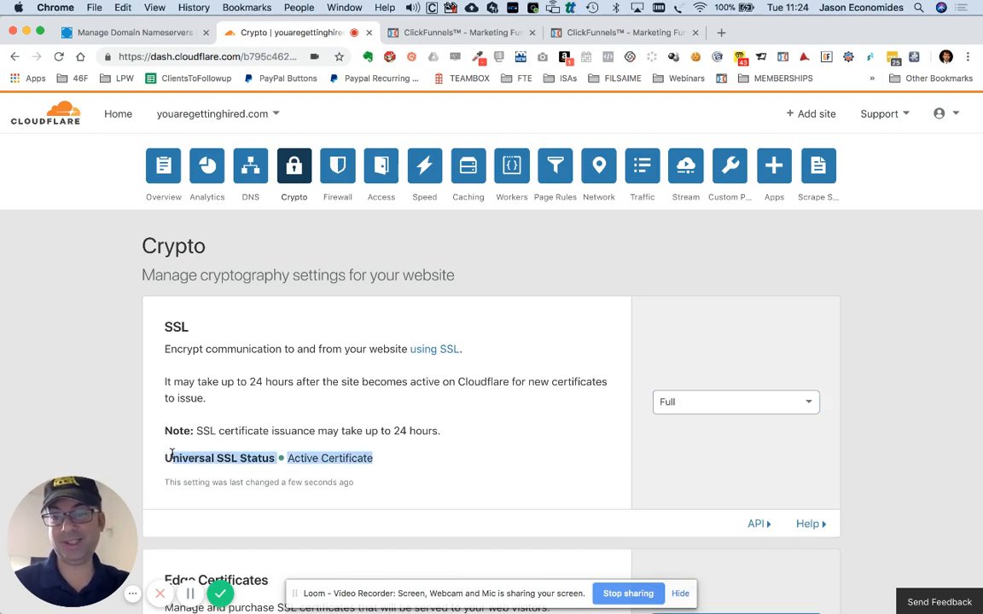
pyautogui.click(318, 469)
pyautogui.moveTo(373, 461); pyautogui.dragTo(286, 459)
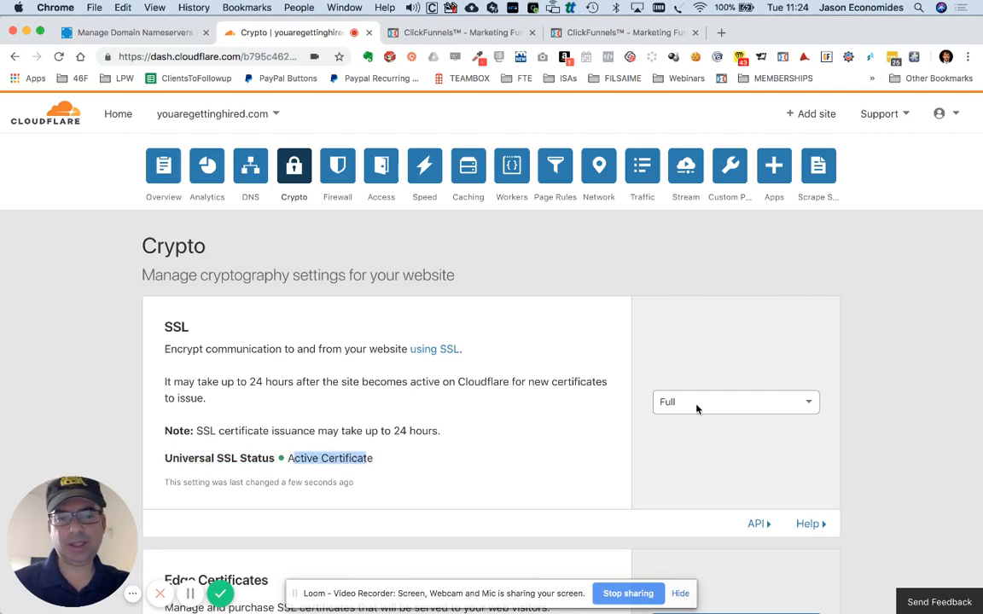
pyautogui.click(351, 458)
pyautogui.doubleClick(351, 458)
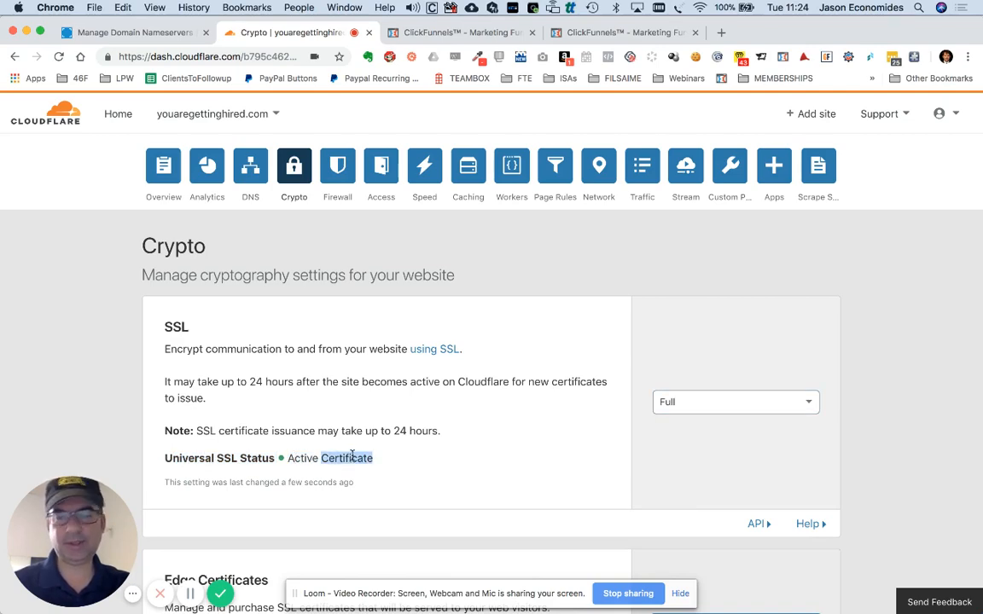
pyautogui.scroll(-5, 555, 361)
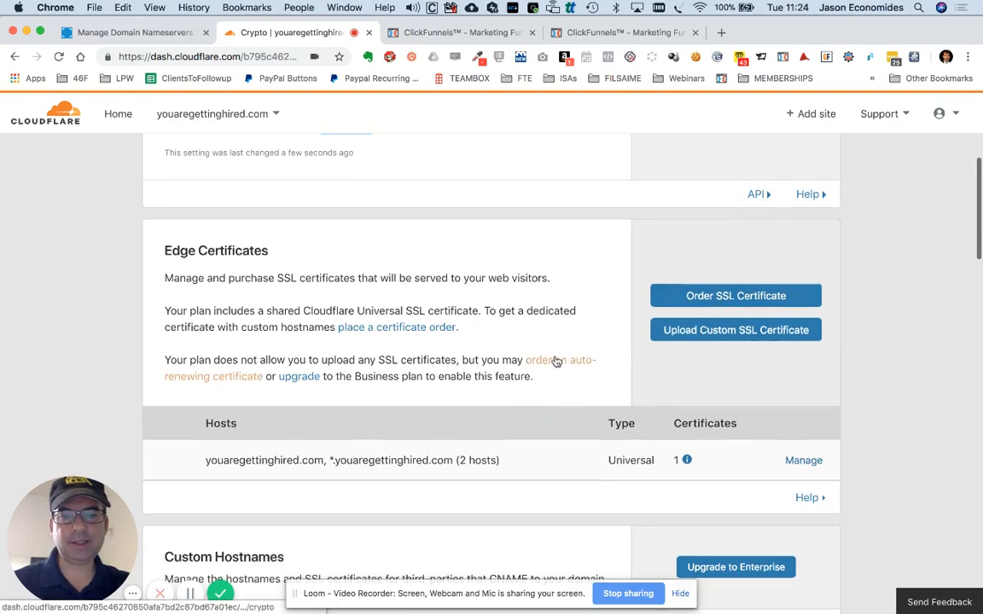
pyautogui.scroll(5, 556, 361)
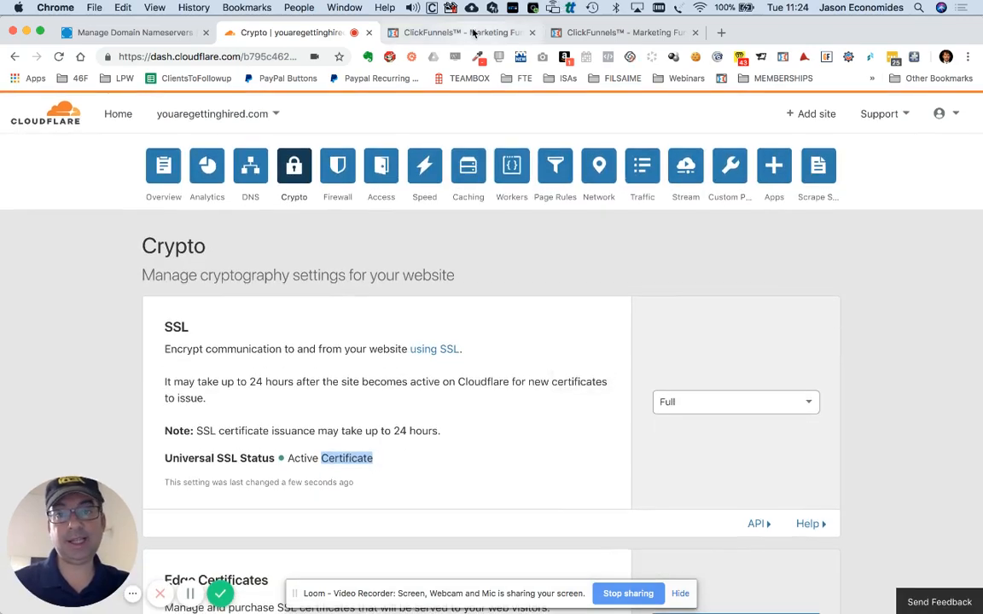
# Switch to ClickFunnels, open the list of domains in the account settings, and try to verify youaregettinghired.com.
pyautogui.click(473, 33)
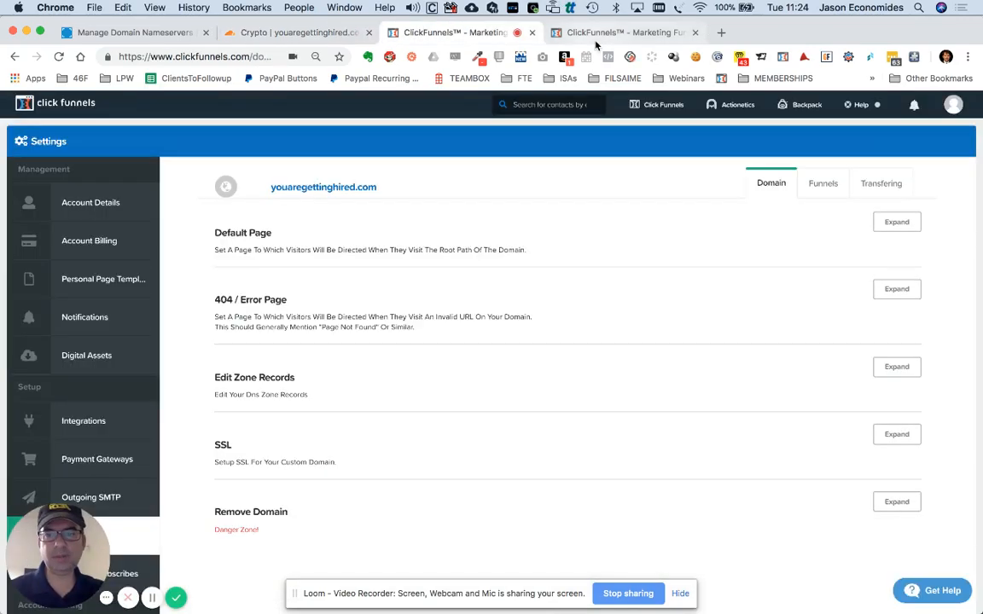
pyautogui.click(600, 34)
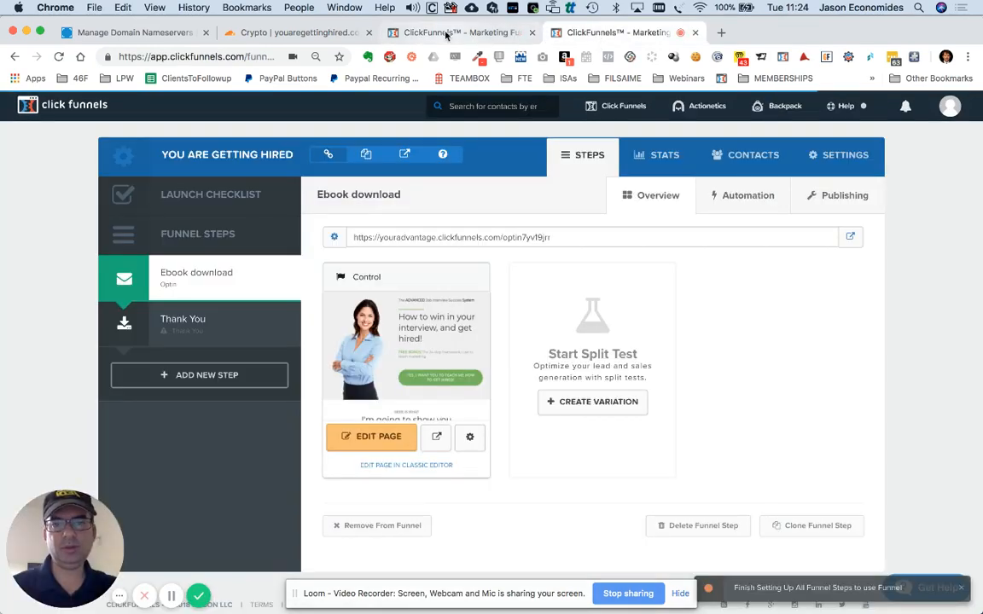
pyautogui.click(446, 35)
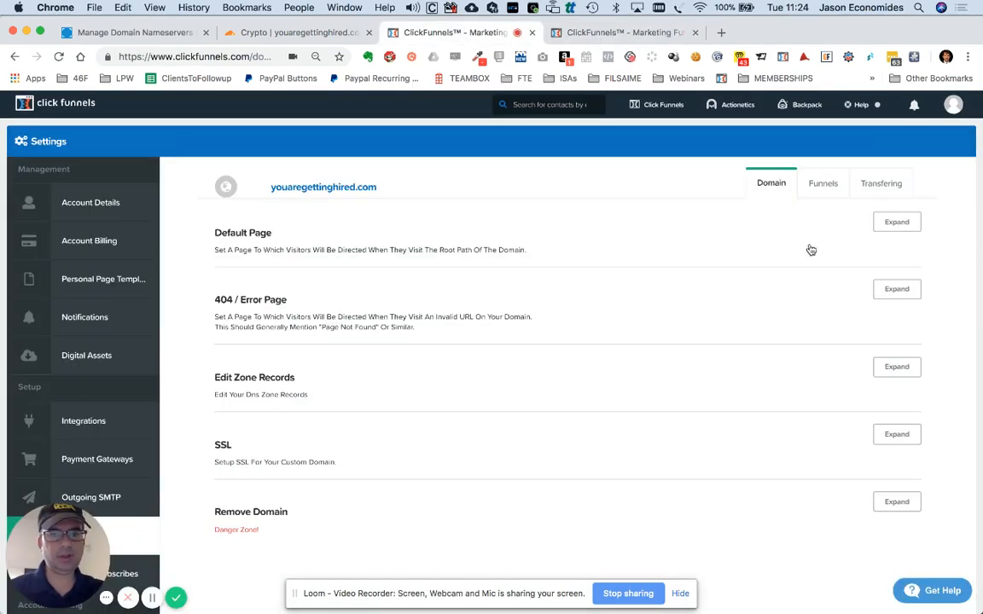
pyautogui.scroll(-4, 528, 312)
pyautogui.scroll(4, 529, 312)
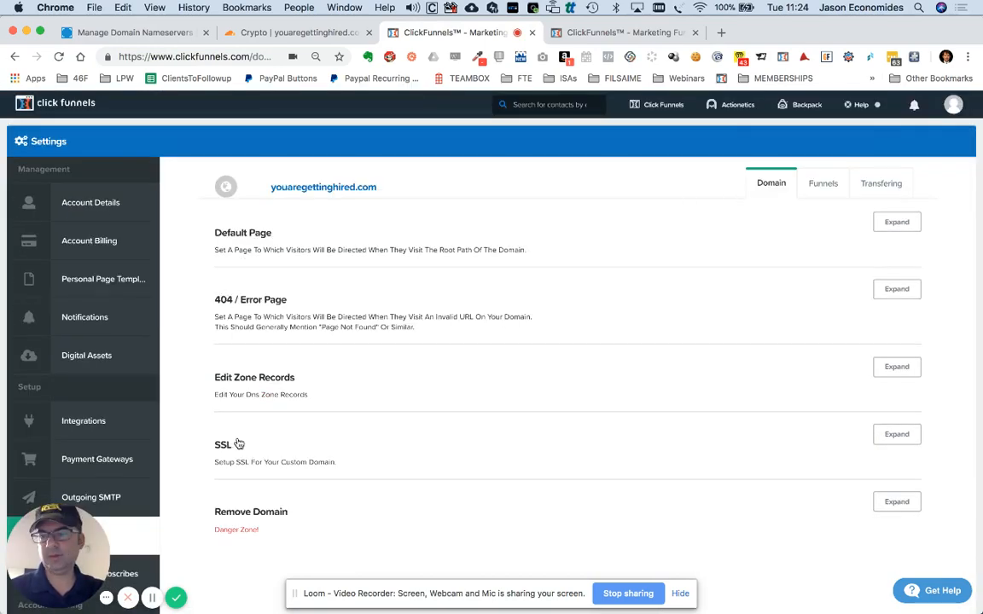
pyautogui.scroll(-3, 239, 445)
pyautogui.click(106, 398)
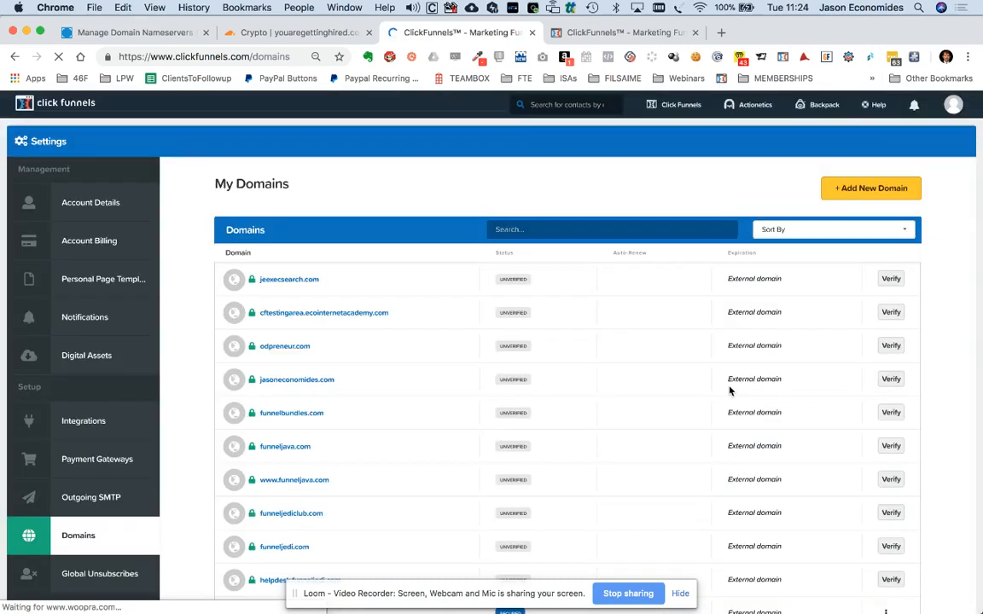
pyautogui.scroll(-5, 729, 390)
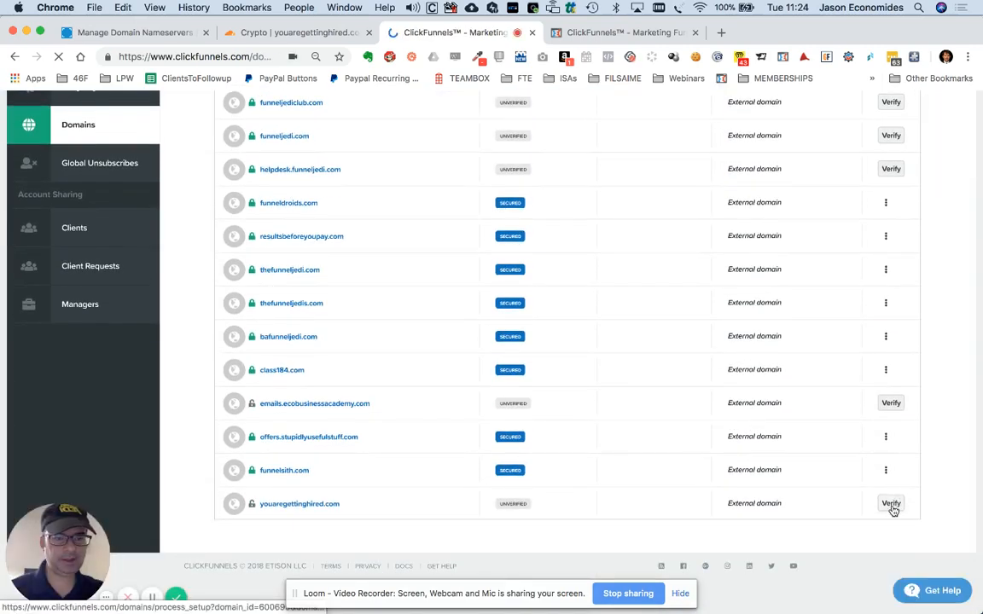
pyautogui.click(891, 505)
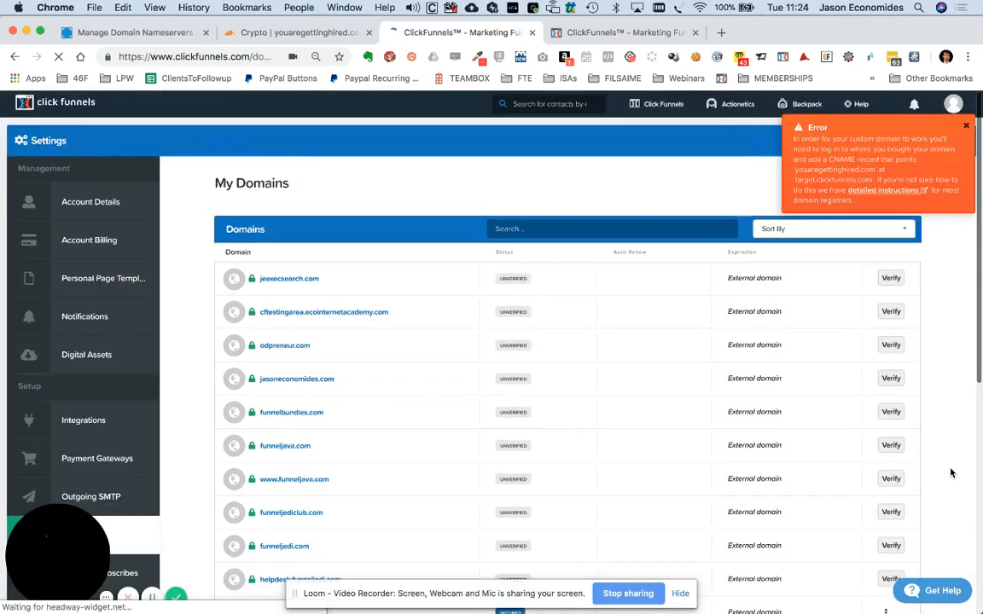
# Open the settings of youaregettinghired.com in ClickFunnels and delete the domain from the account.
pyautogui.click(891, 506)
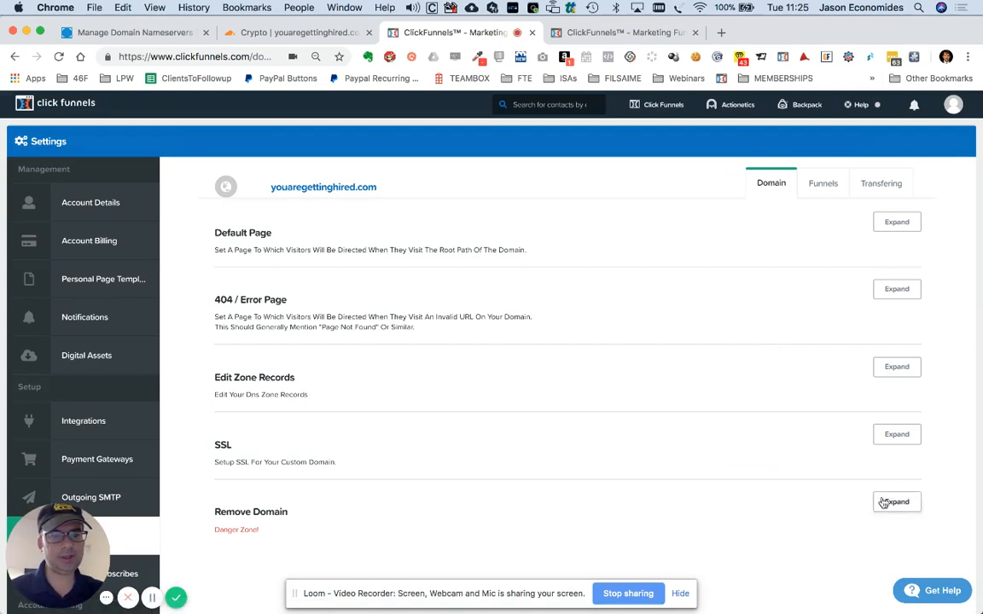
pyautogui.click(907, 505)
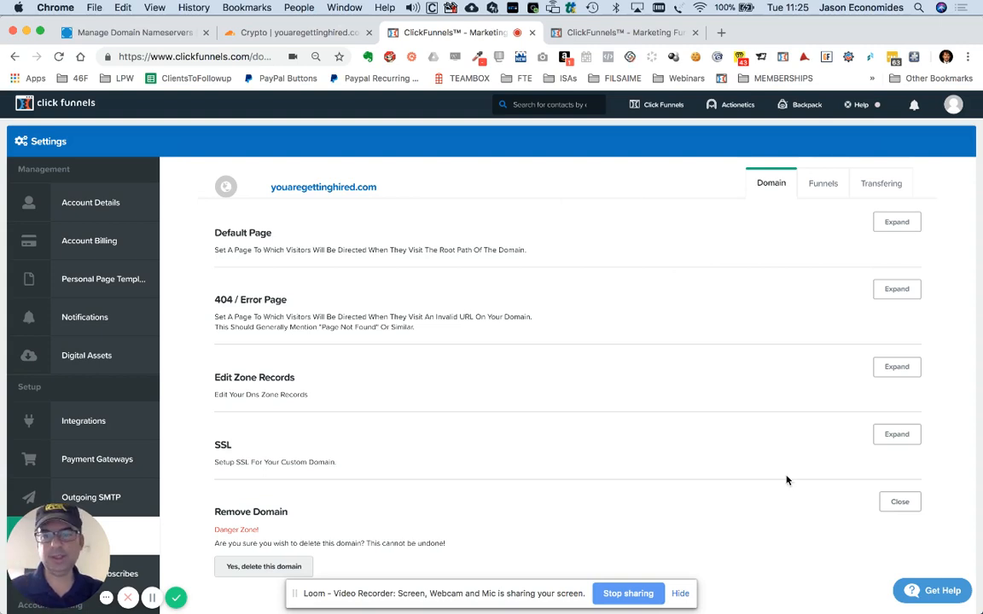
pyautogui.scroll(-2, 734, 478)
pyautogui.click(289, 475)
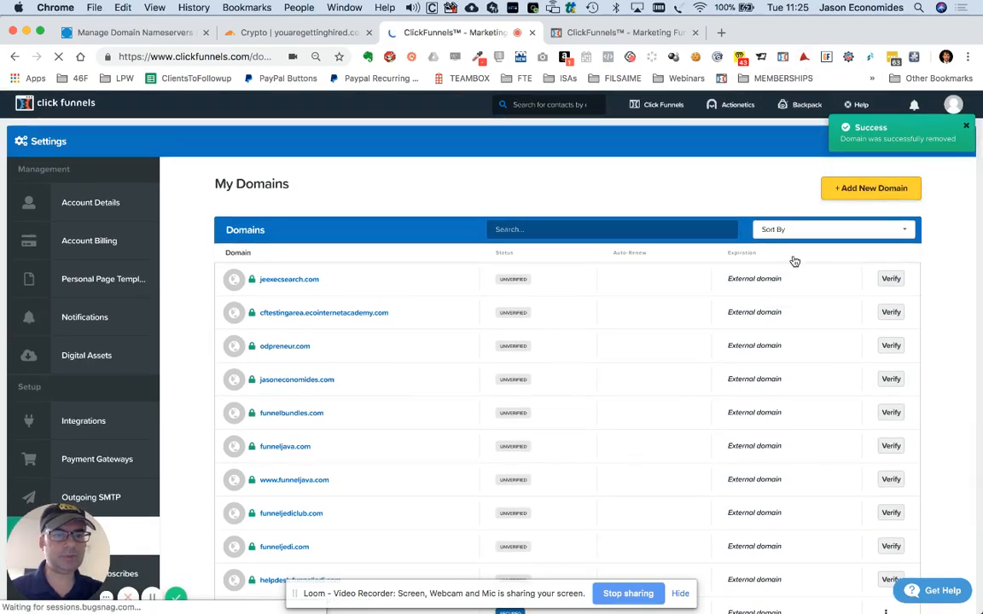
# Add youaregettinghired.com, without the www prefix, to ClickFunnels as an existing own domain.
pyautogui.click(740, 469)
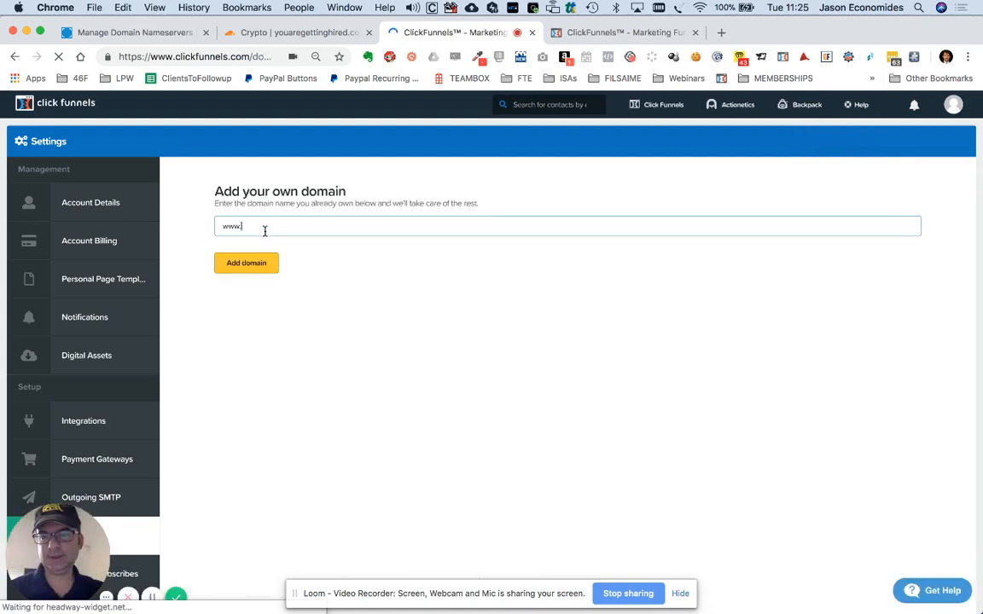
pyautogui.press('super+a')
pyautogui.write('youar')
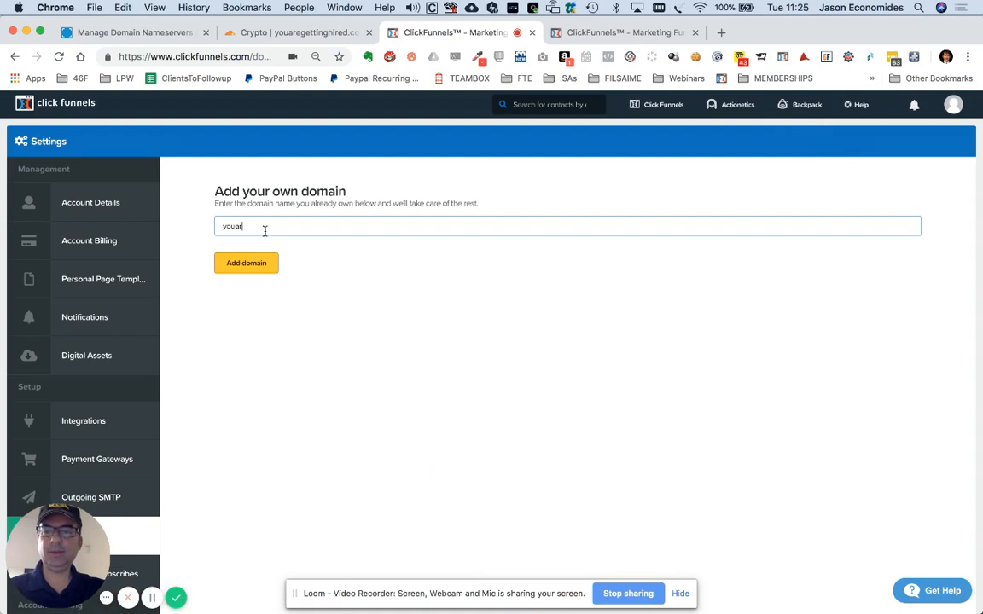
pyautogui.write('egettinghired.com')
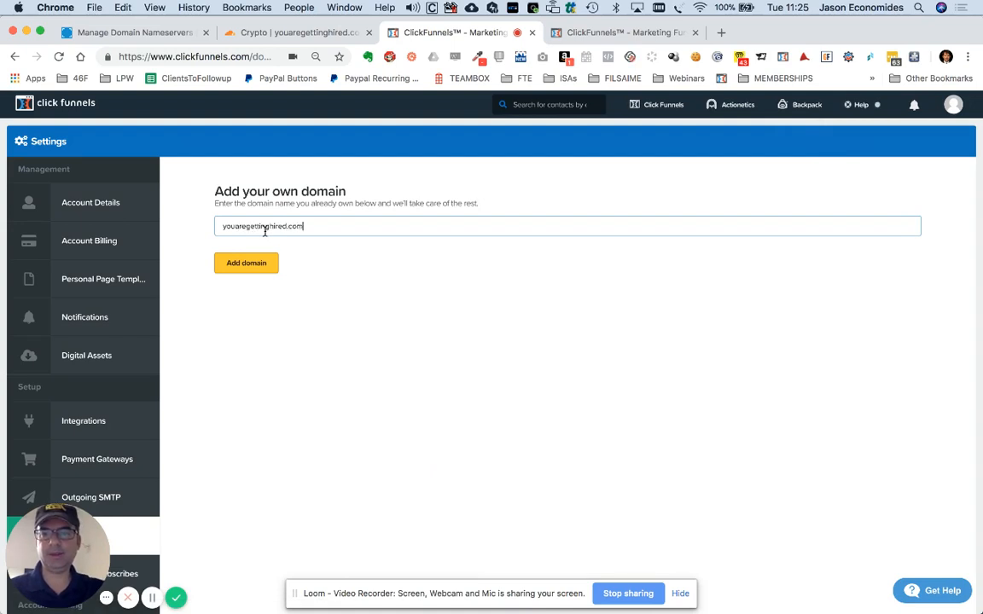
pyautogui.click(248, 266)
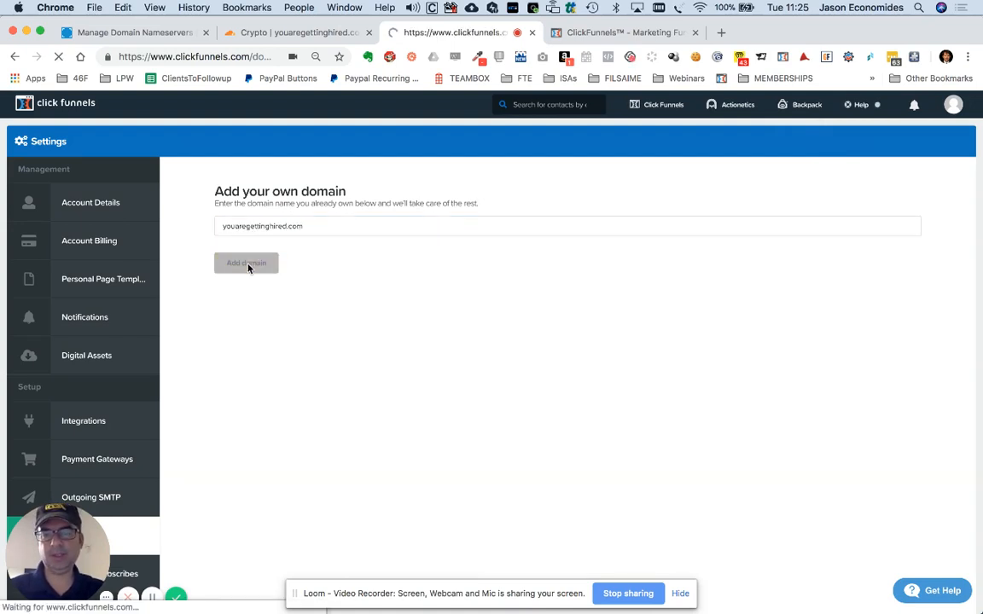
pyautogui.click(569, 251)
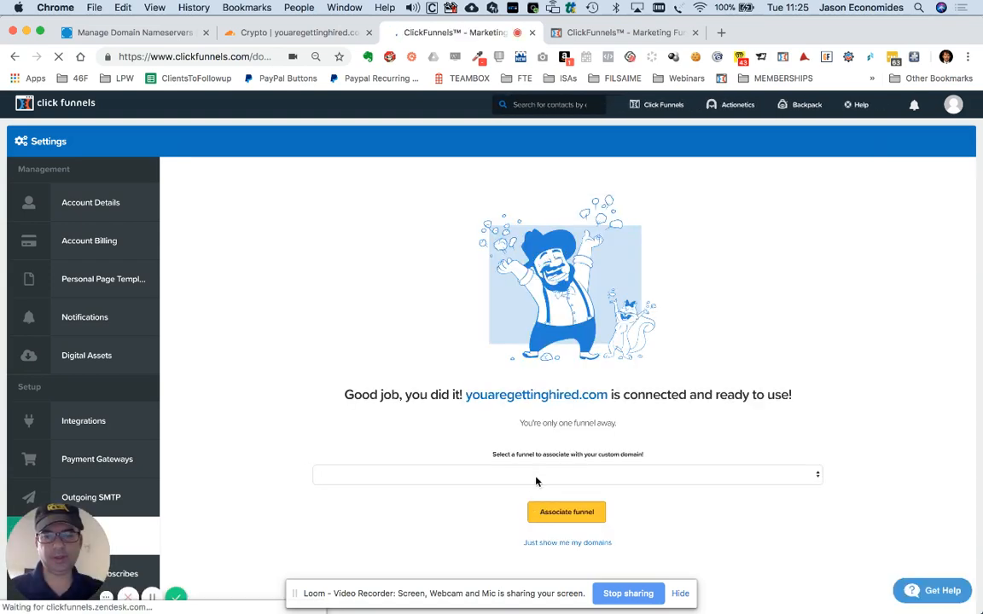
# Associate the funnel You are Getting Hired with the newly connected domain.
pyautogui.click(534, 477)
pyautogui.scroll(-10, 537, 524)
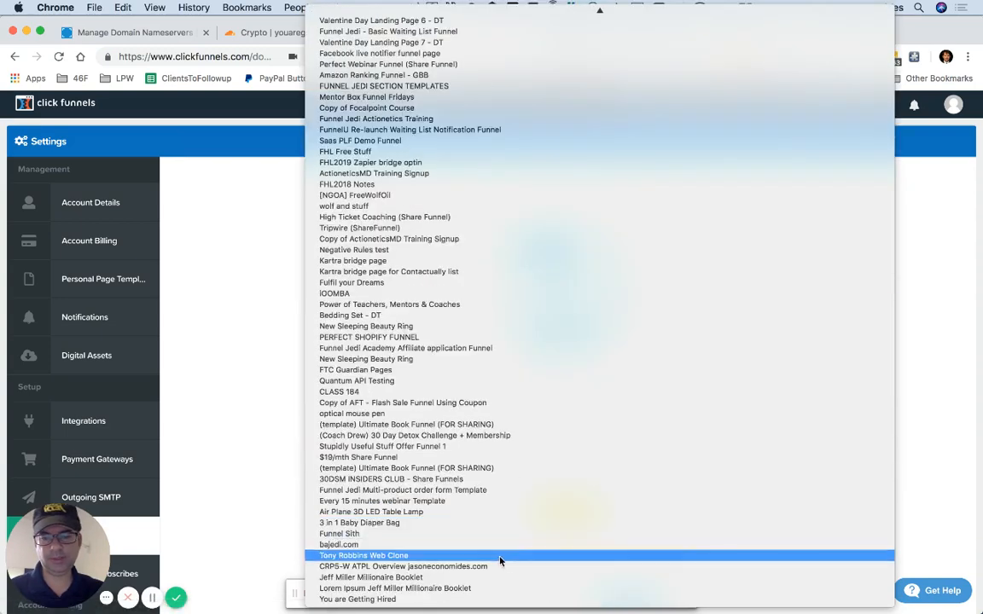
pyautogui.click(452, 600)
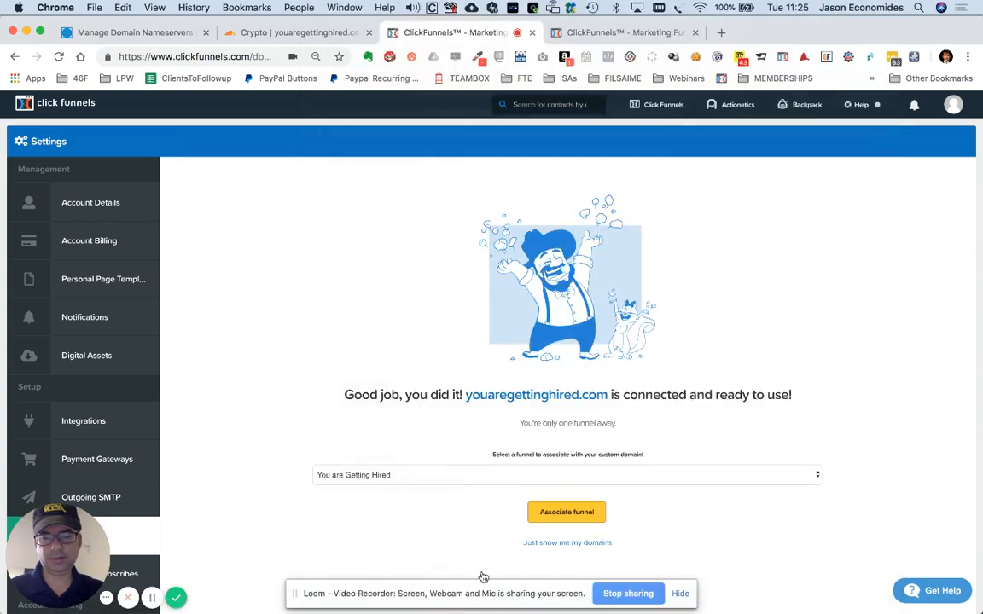
pyautogui.click(566, 514)
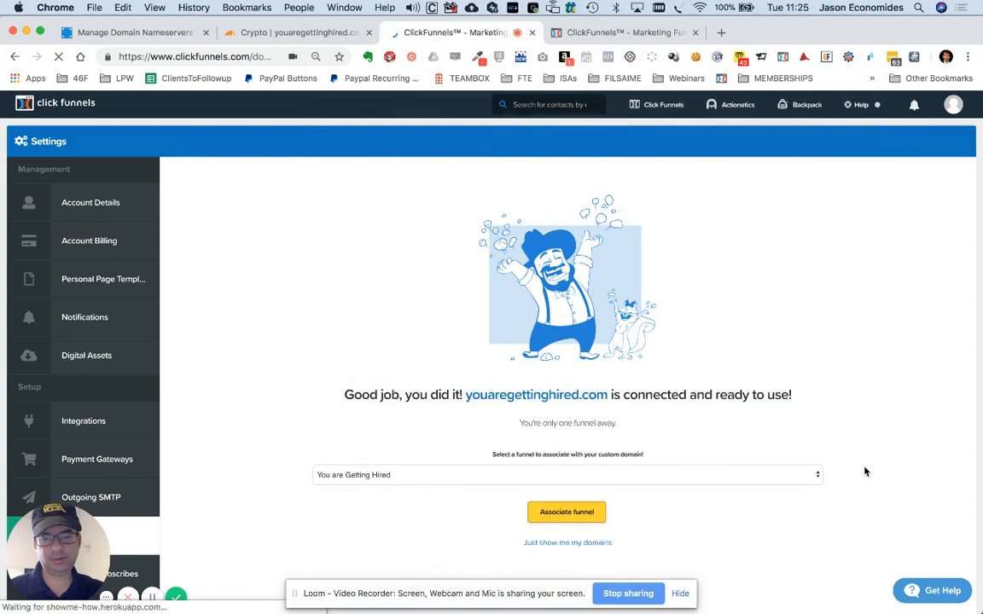
# Check youaregettinghired.com in the domain list, and open the SSL section of its domain settings.
pyautogui.scroll(-5, 865, 471)
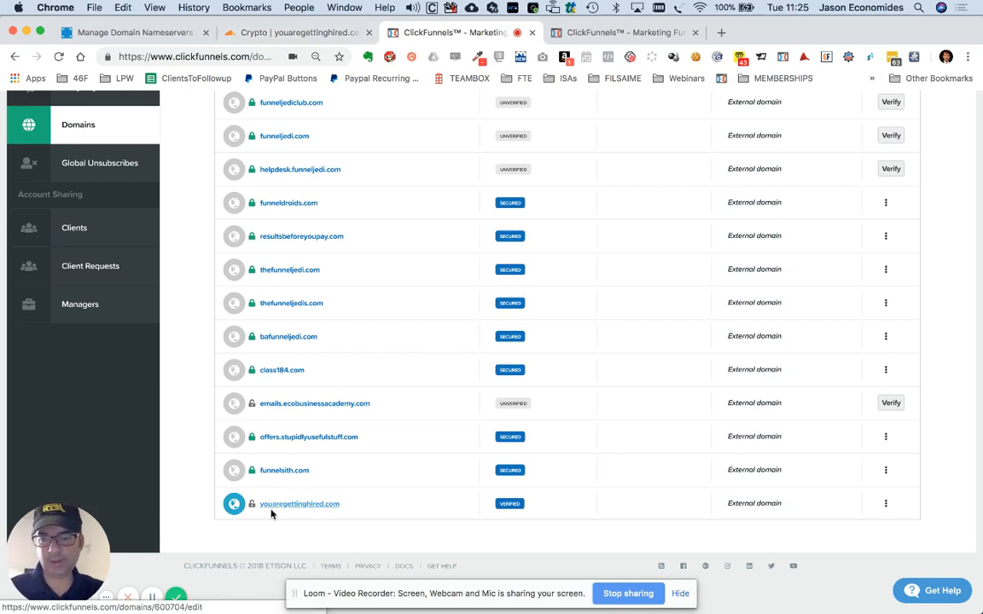
pyautogui.click(888, 507)
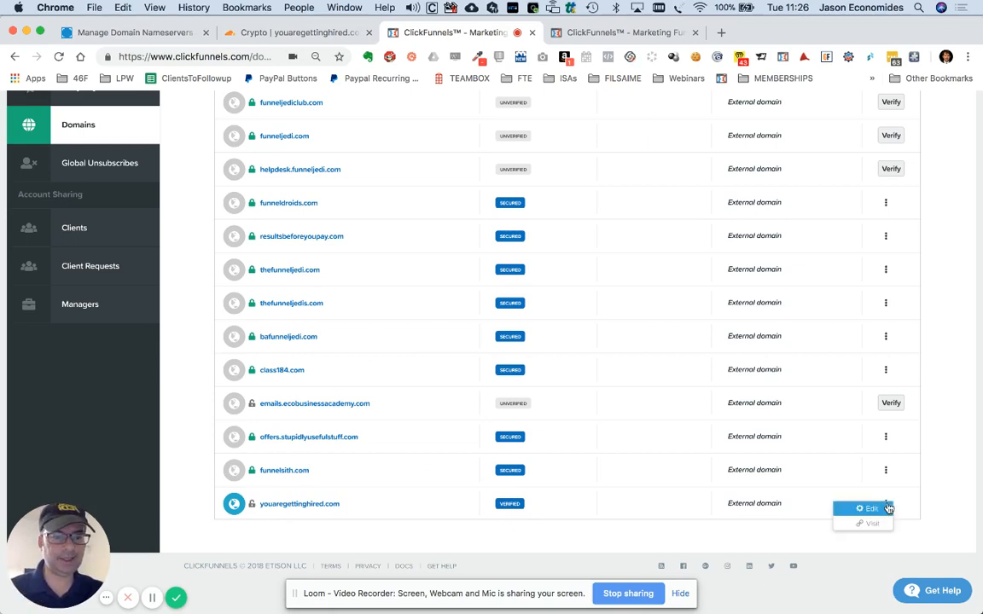
pyautogui.click(864, 516)
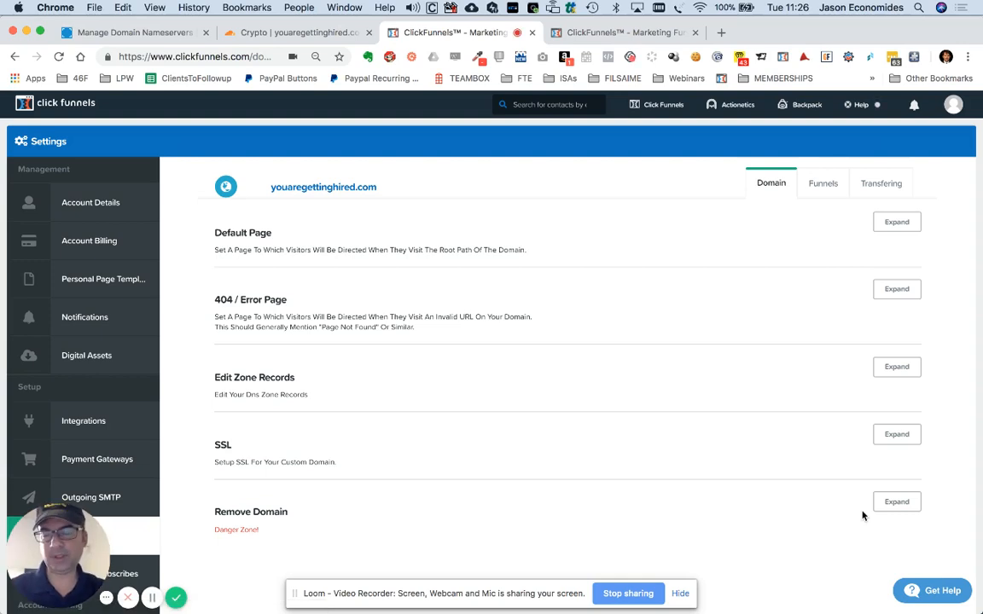
pyautogui.click(900, 437)
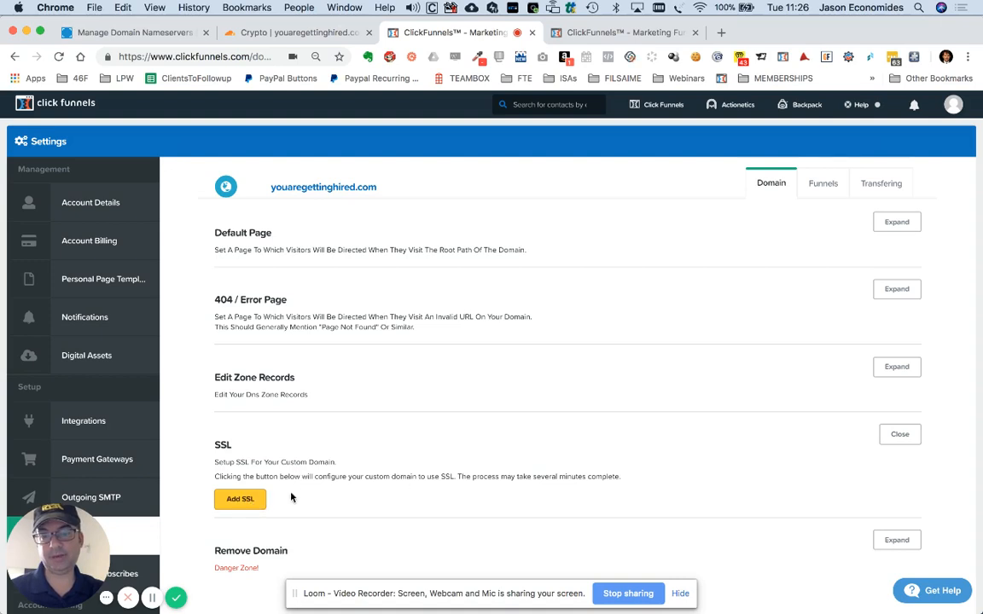
# Add SSL to youaregettinghired.com in its ClickFunnels domain settings and check the status of the certificate setup.
pyautogui.click(241, 499)
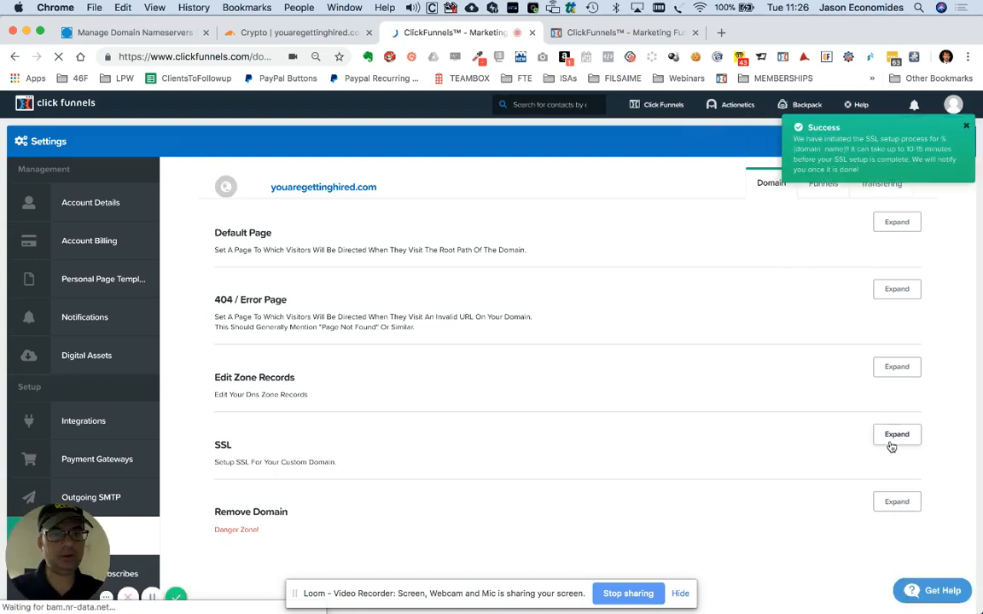
pyautogui.click(900, 435)
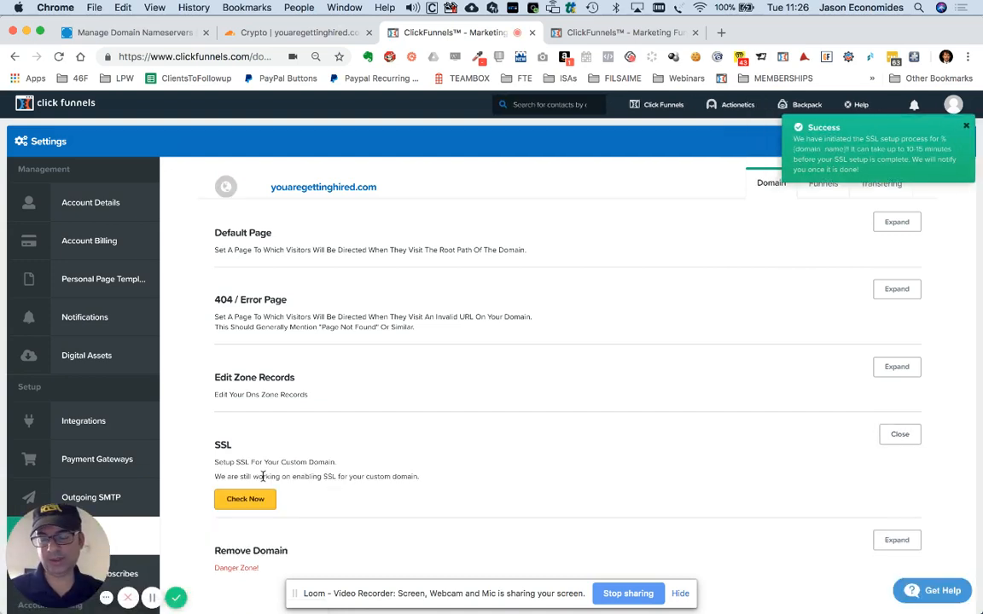
pyautogui.click(244, 503)
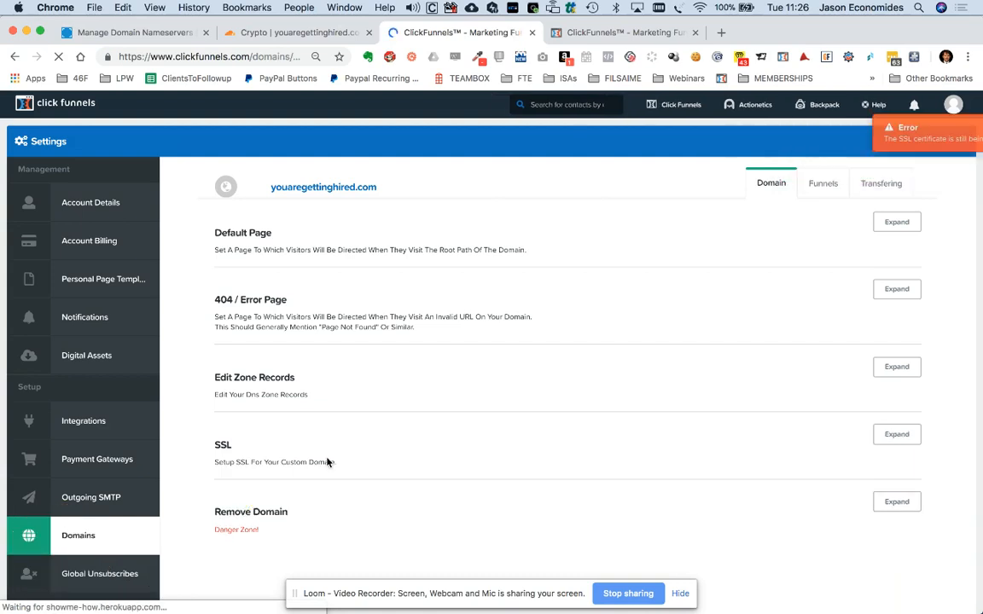
pyautogui.click(908, 437)
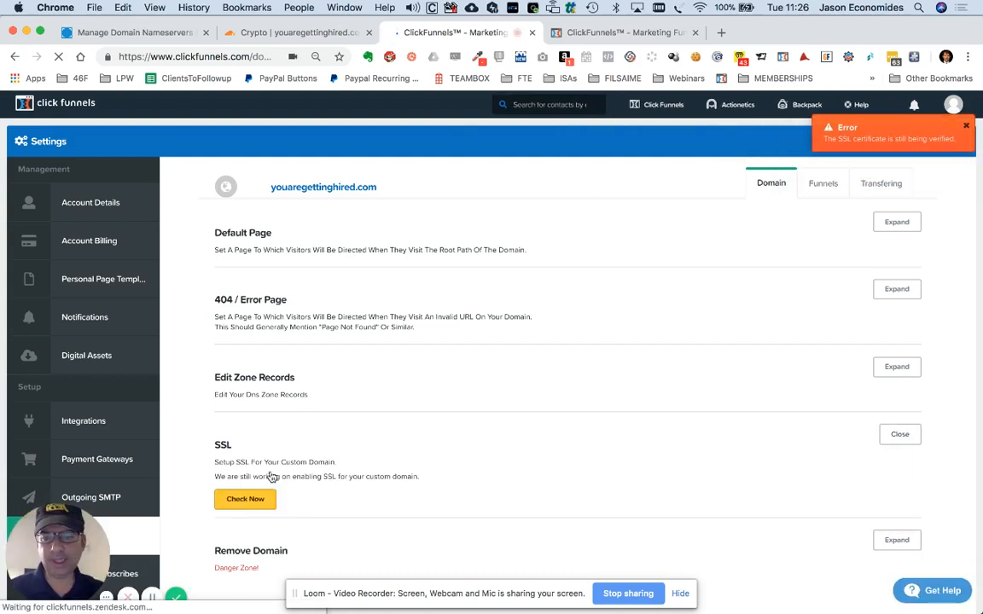
pyautogui.click(237, 500)
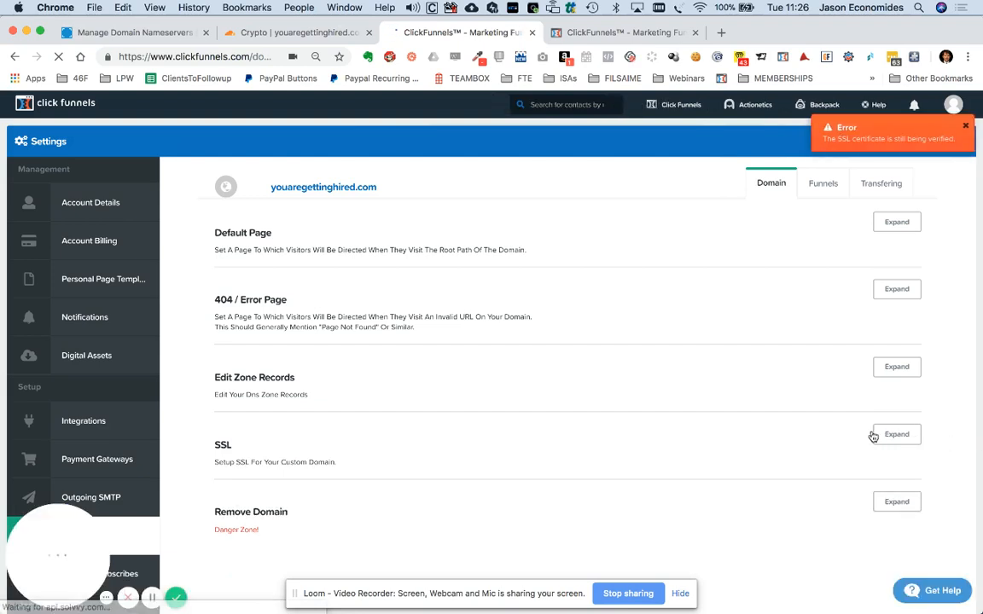
pyautogui.click(903, 436)
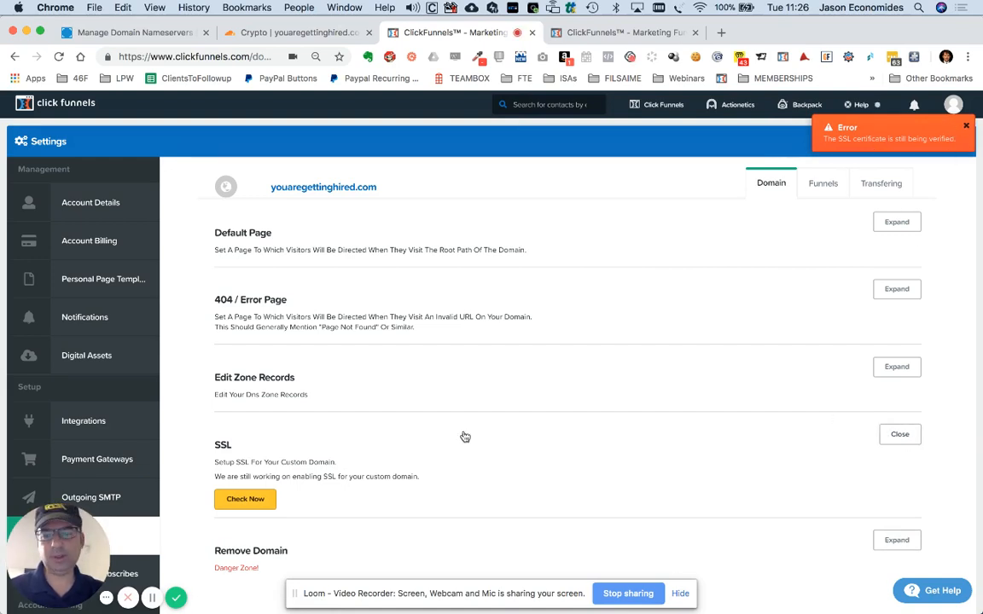
pyautogui.click(256, 498)
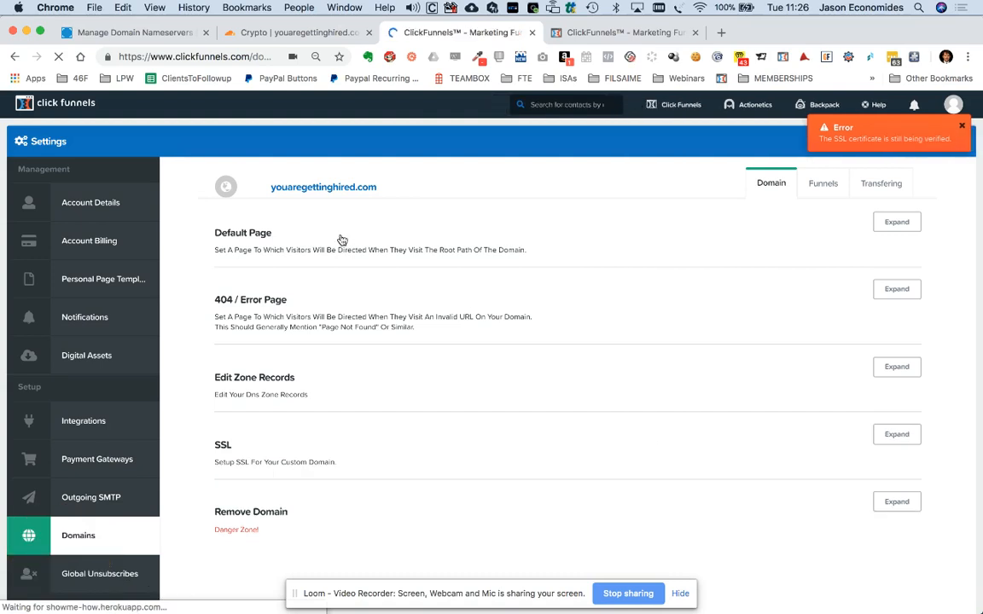
pyautogui.moveTo(151, 57); pyautogui.dragTo(112, 57)
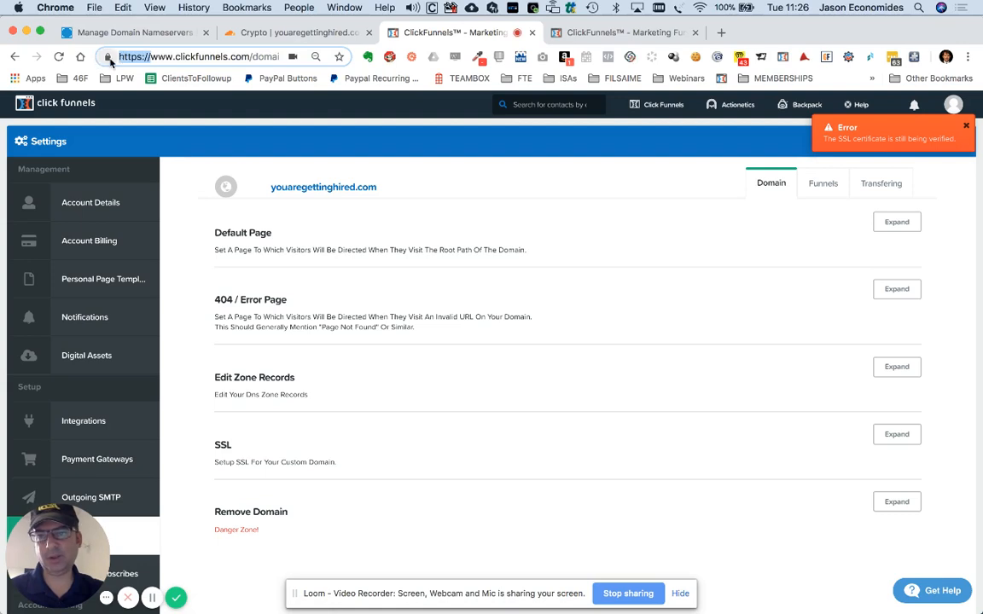
pyautogui.click(435, 447)
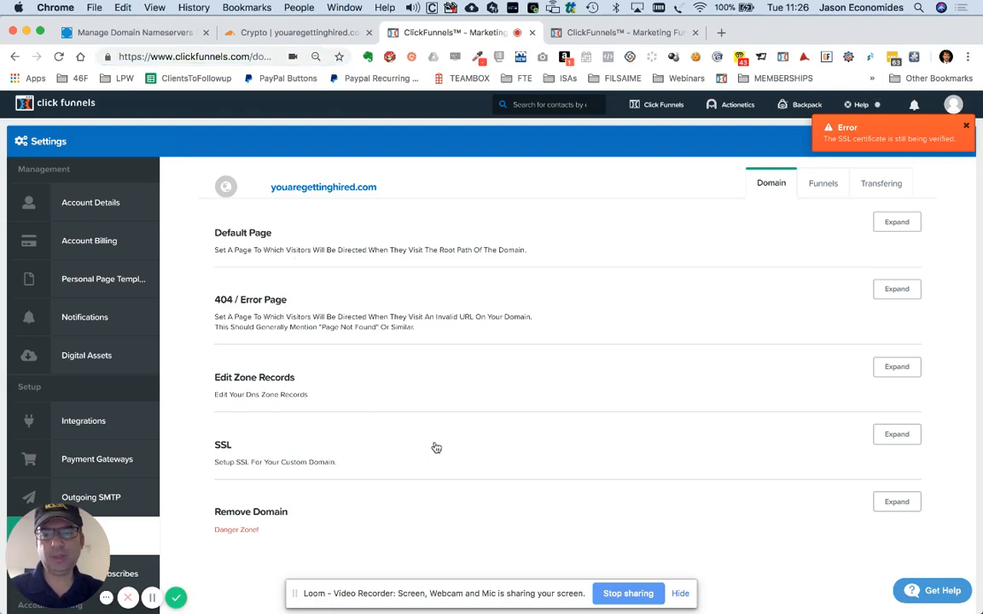
pyautogui.click(624, 34)
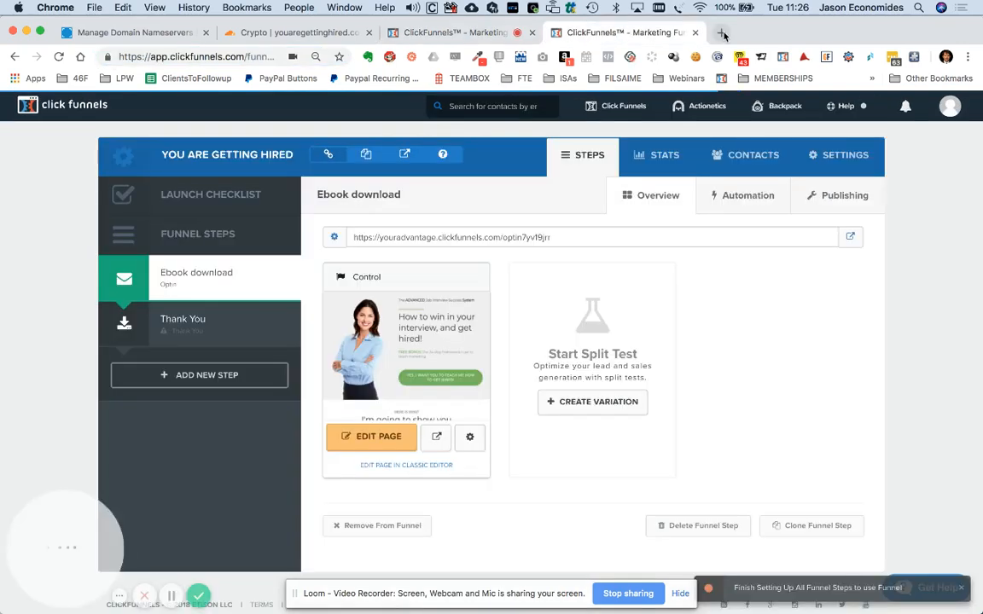
pyautogui.click(721, 33)
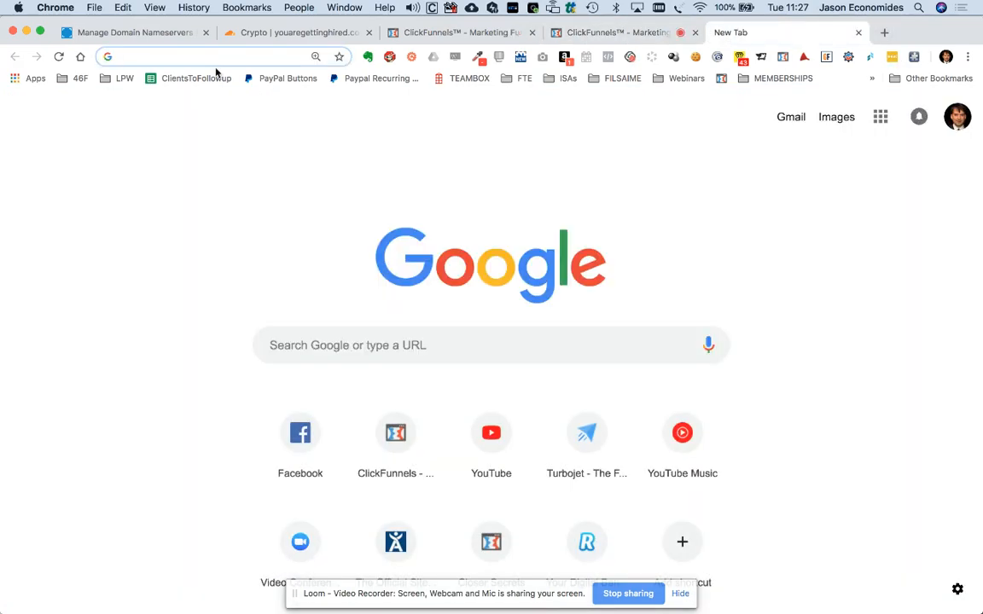
pyautogui.write('https://i')
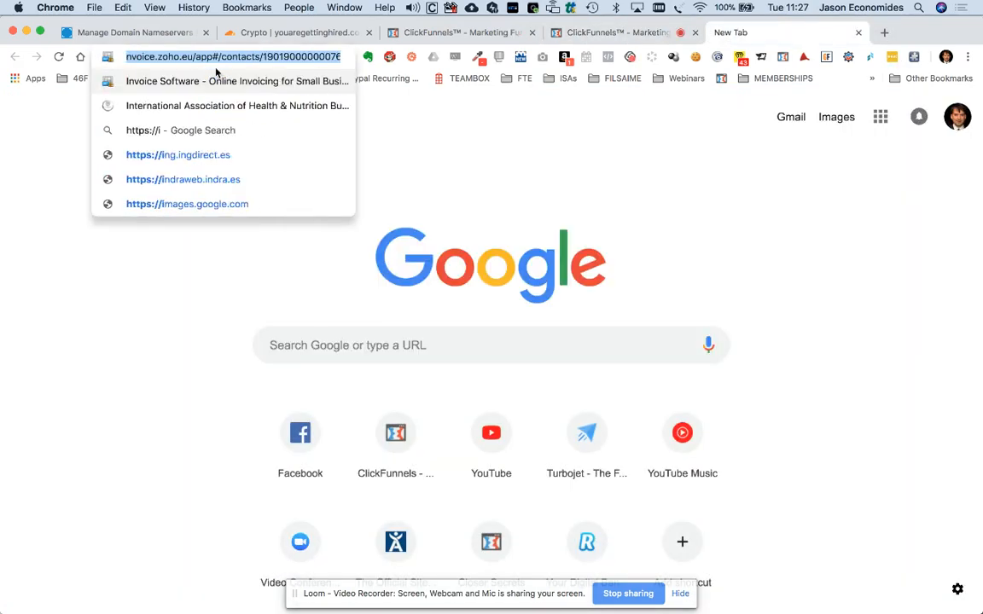
pyautogui.press('BackSpace')
pyautogui.press('BackSpace')
pyautogui.press('BackSpace')
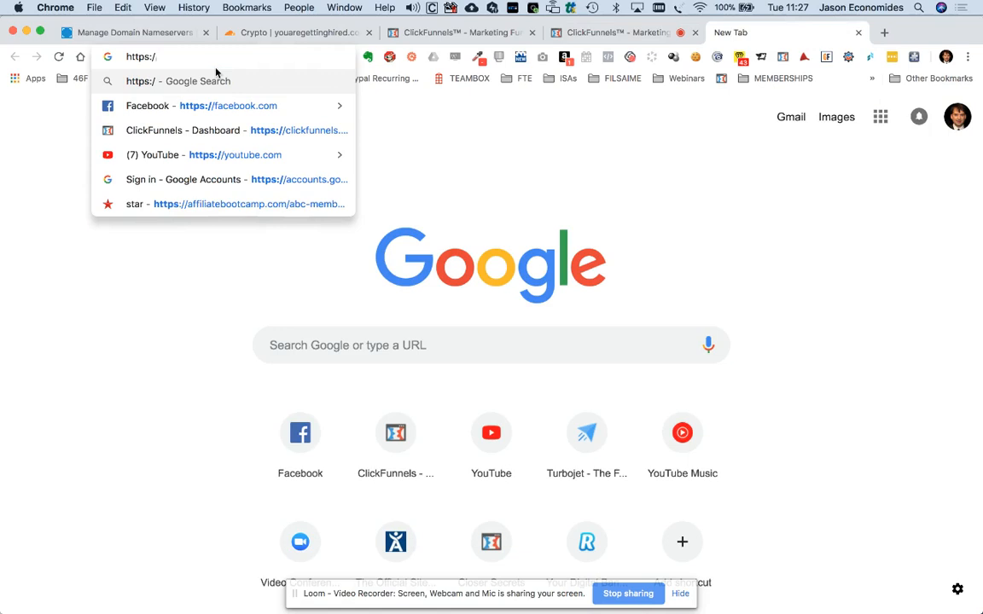
pyautogui.write('/youarege')
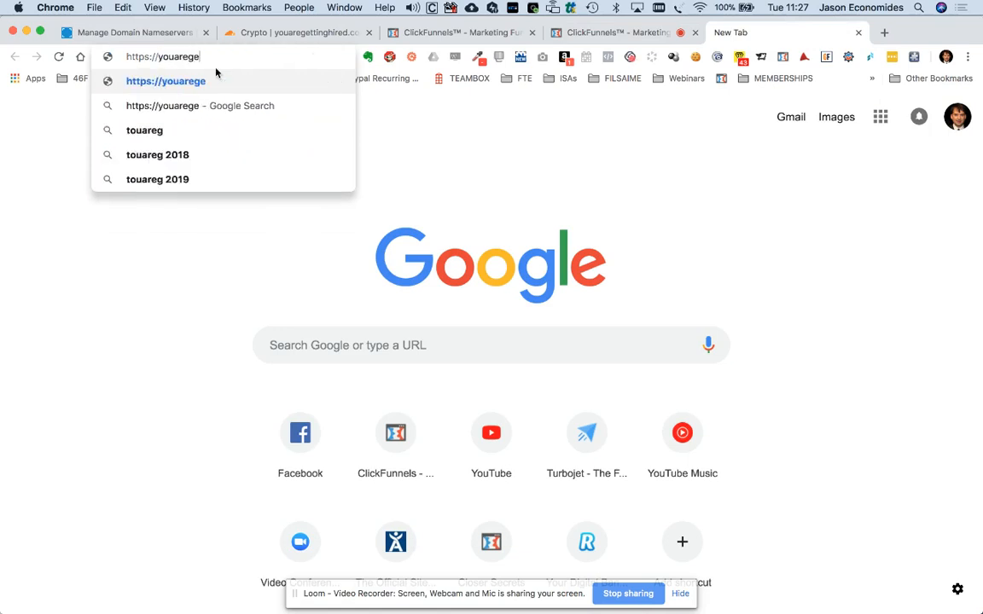
pyautogui.write('ttinghired.co')
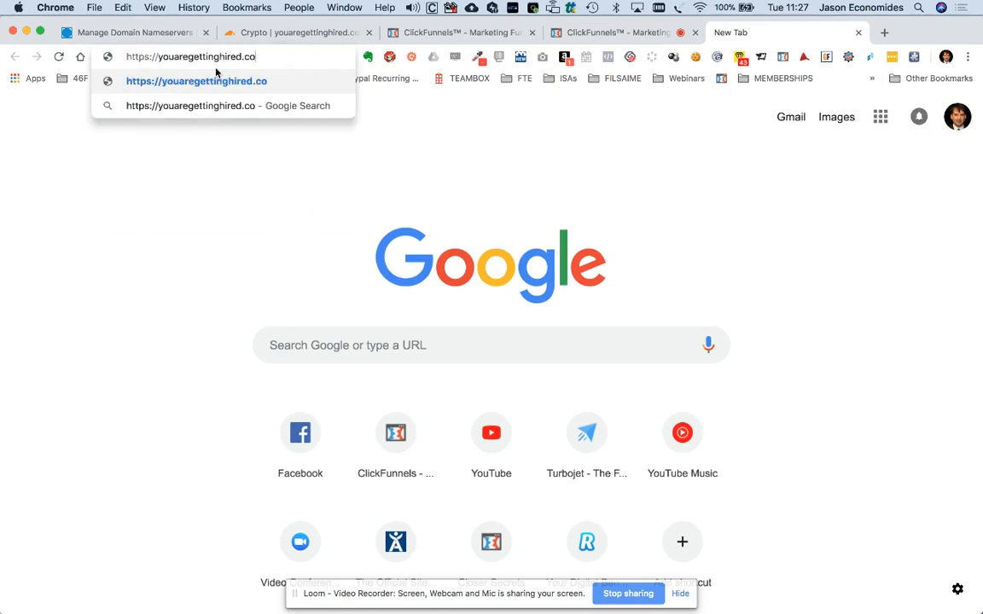
pyautogui.write('m')
pyautogui.press('Return')
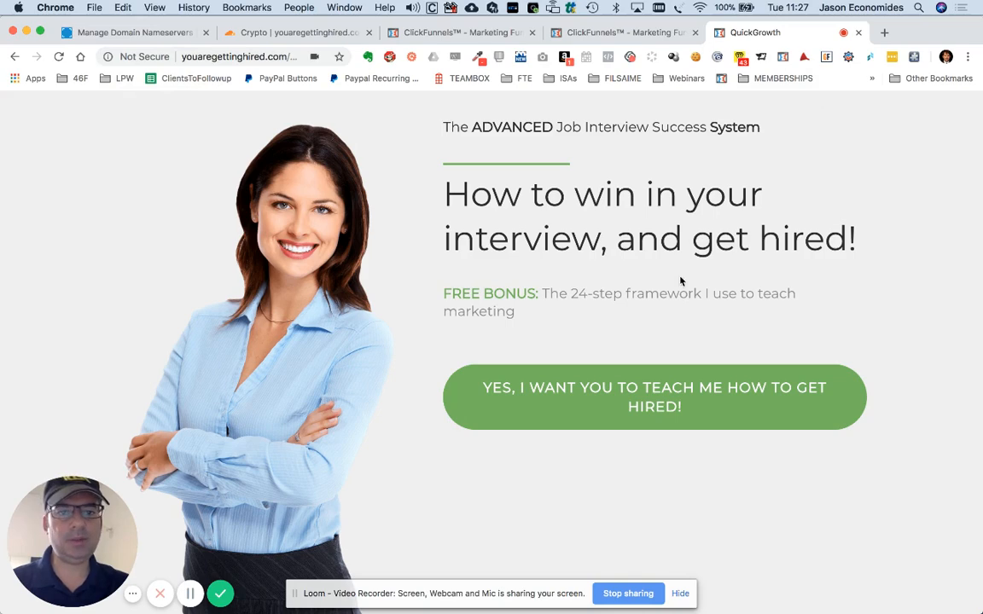
pyautogui.click(600, 36)
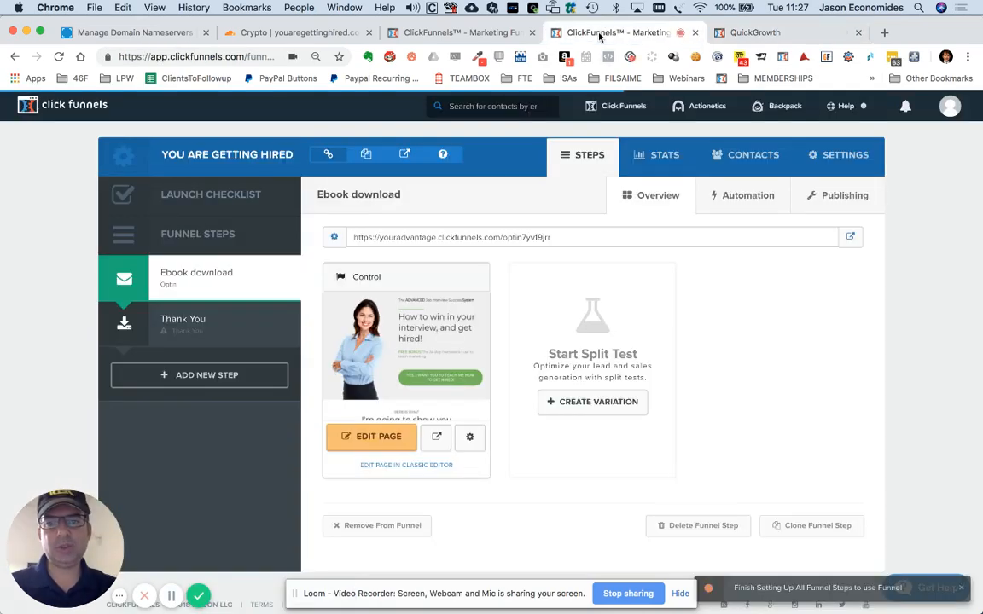
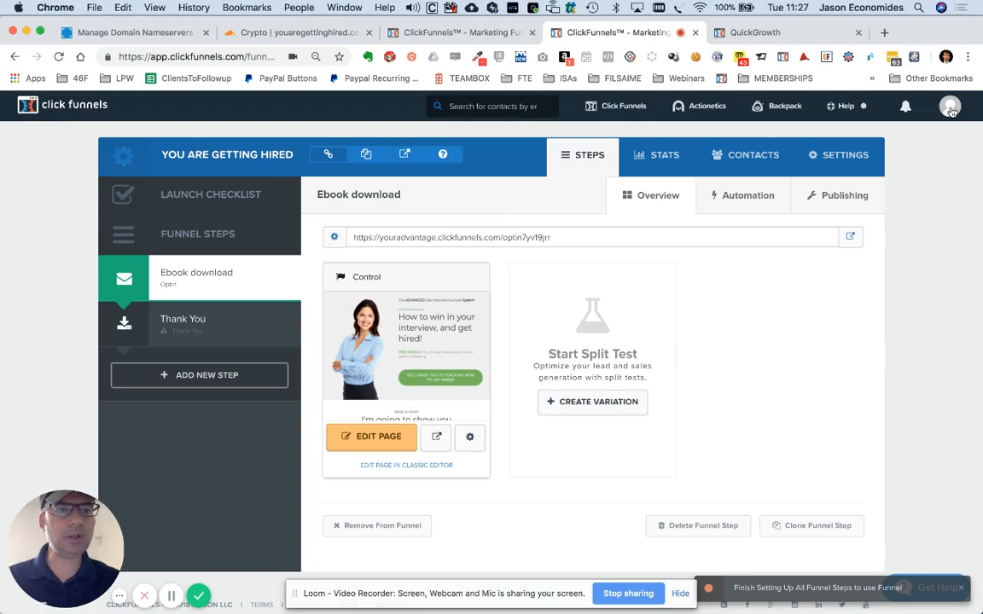
pyautogui.moveTo(945, 110)
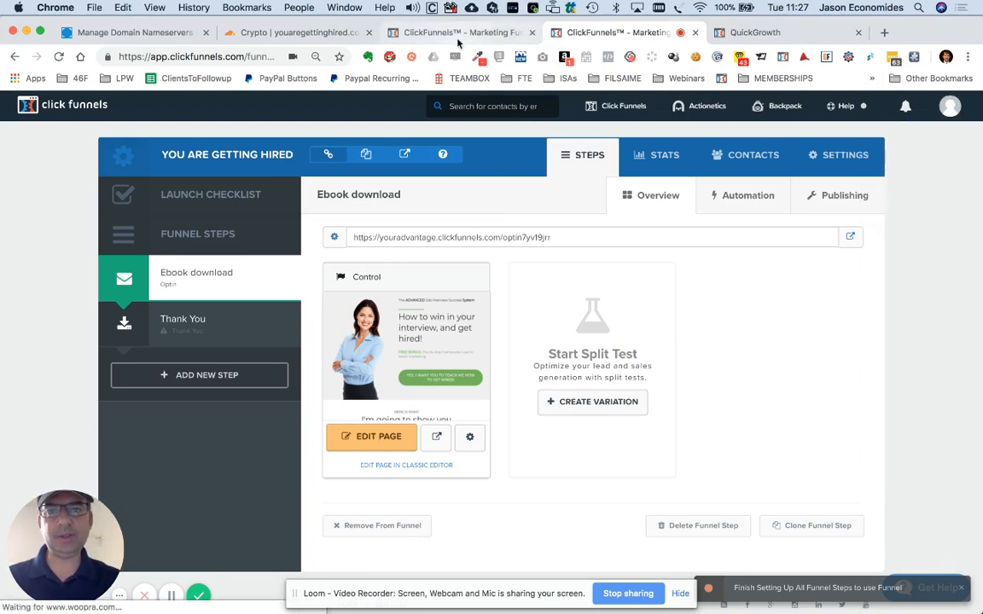
pyautogui.click(457, 34)
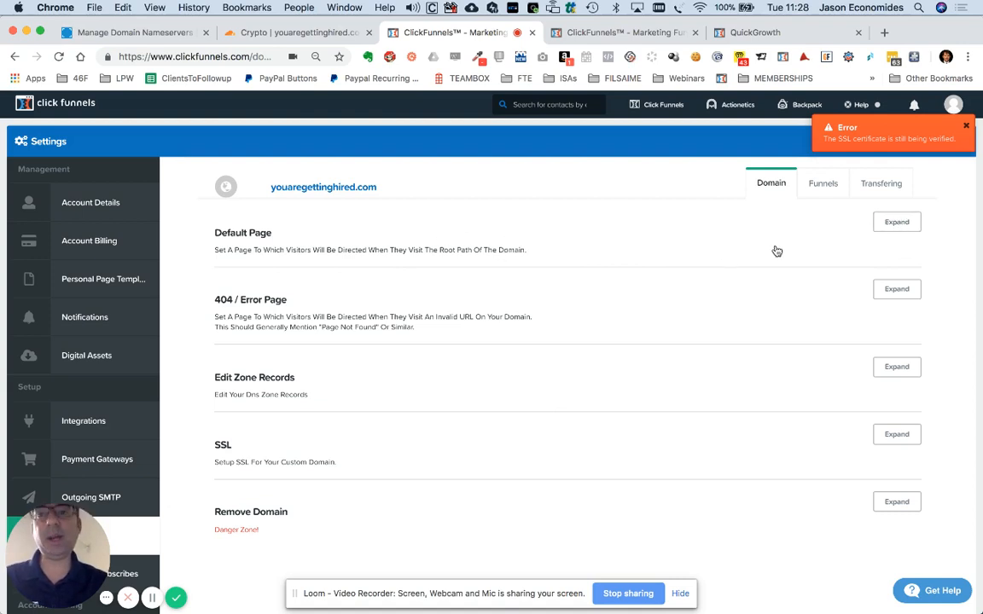
# Open the Ebook download page of the You are Getting Hired funnel in the editor and show its pop-up.
pyautogui.click(618, 34)
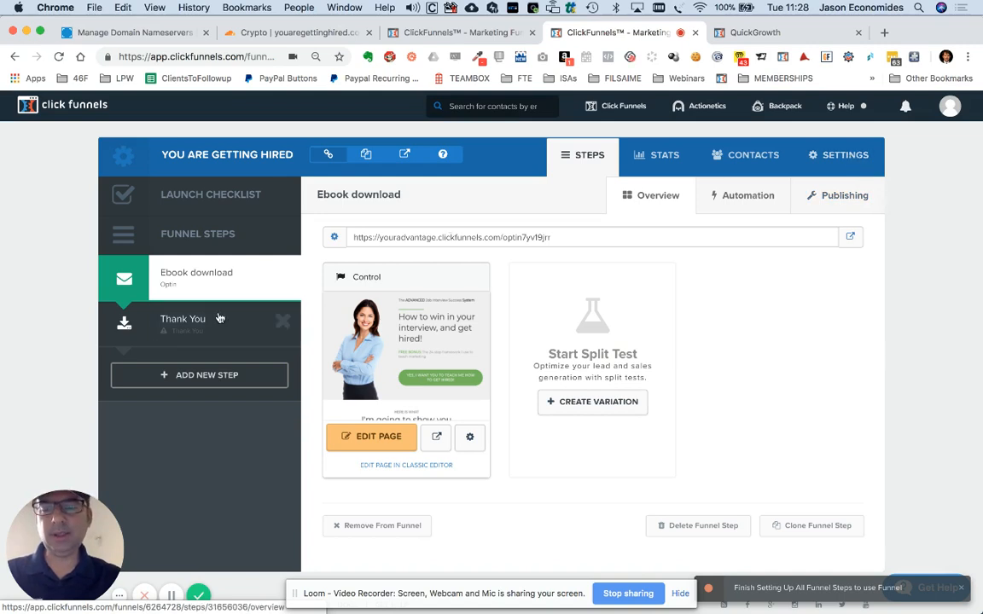
pyautogui.scroll(-1, 783, 265)
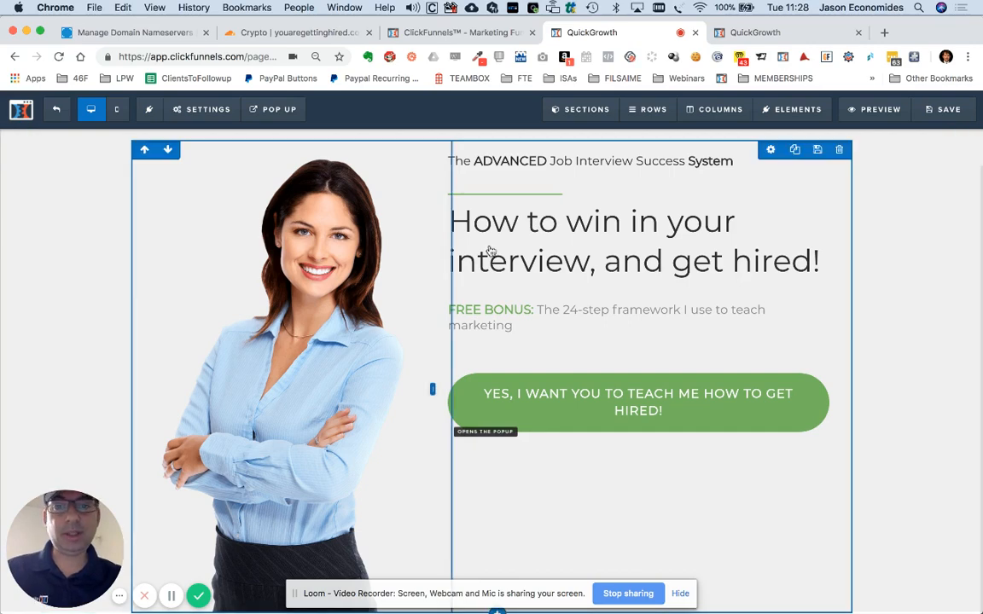
pyautogui.moveTo(280, 112)
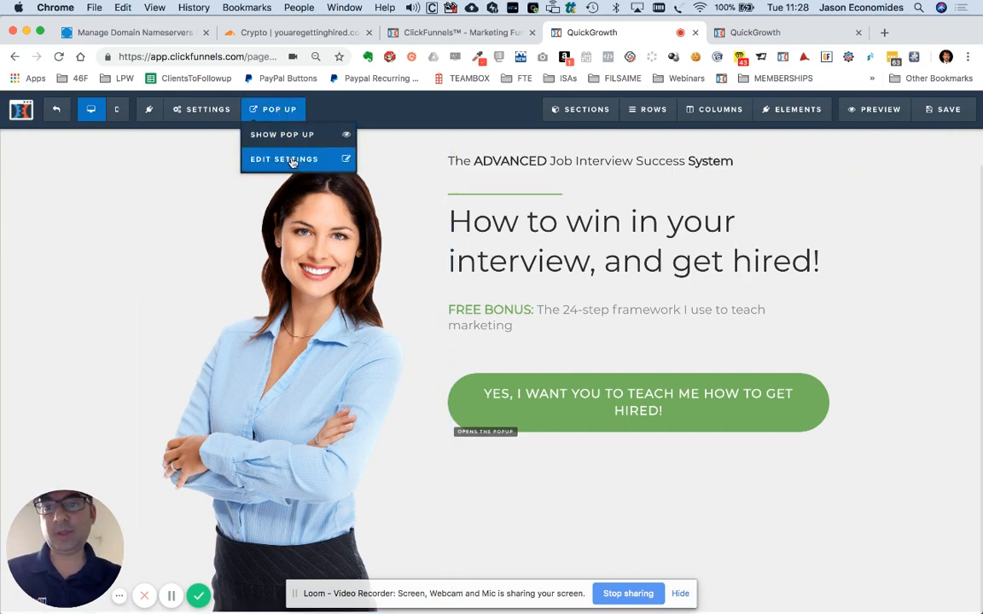
pyautogui.click(299, 135)
# Replace the pop-up's headline with "Let me know when you launch your book!".
pyautogui.doubleClick(463, 240)
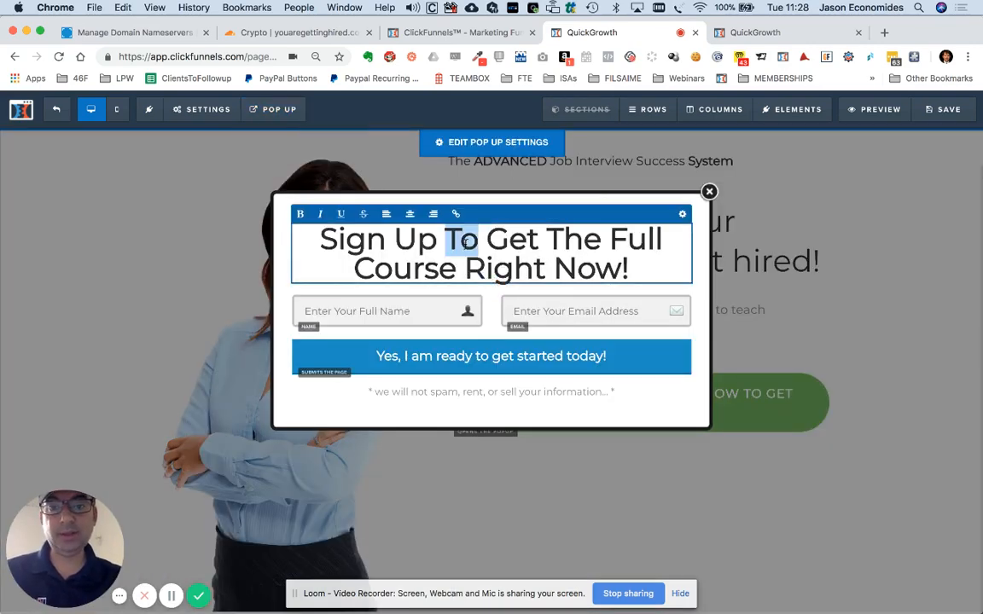
pyautogui.press('super+a')
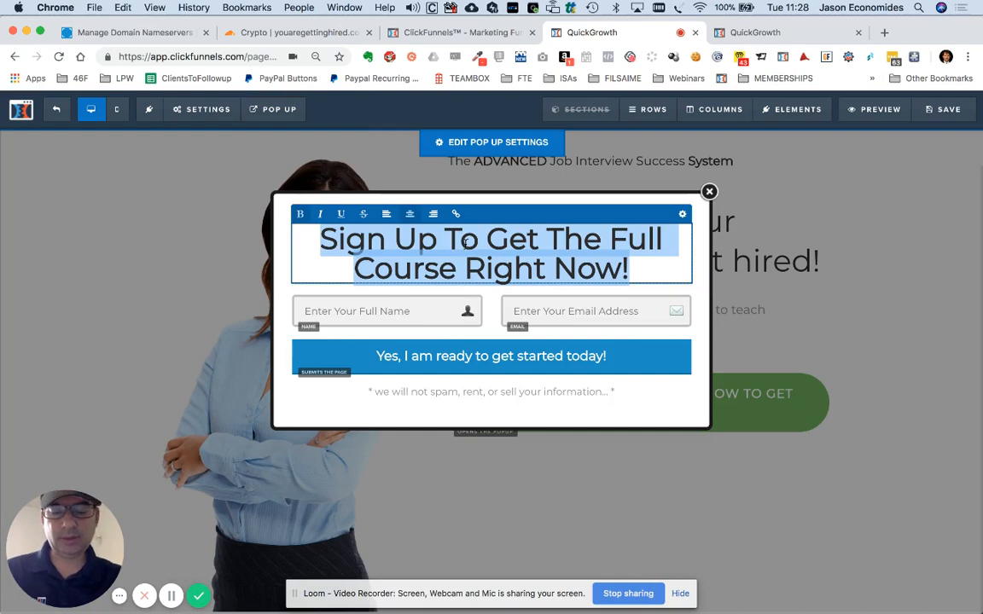
pyautogui.press('BackSpace')
pyautogui.write('Let me know ')
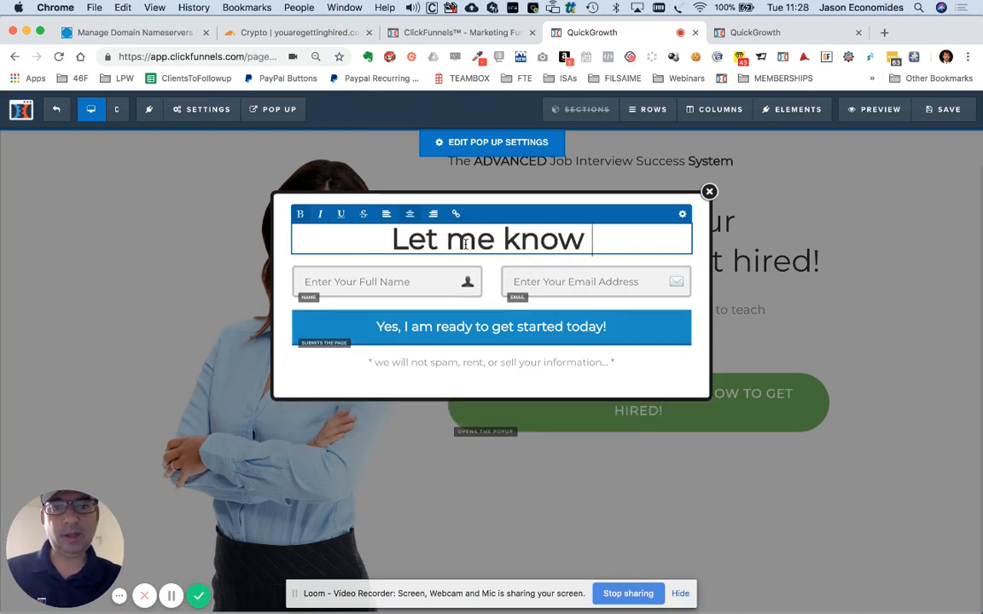
pyautogui.write('when you l')
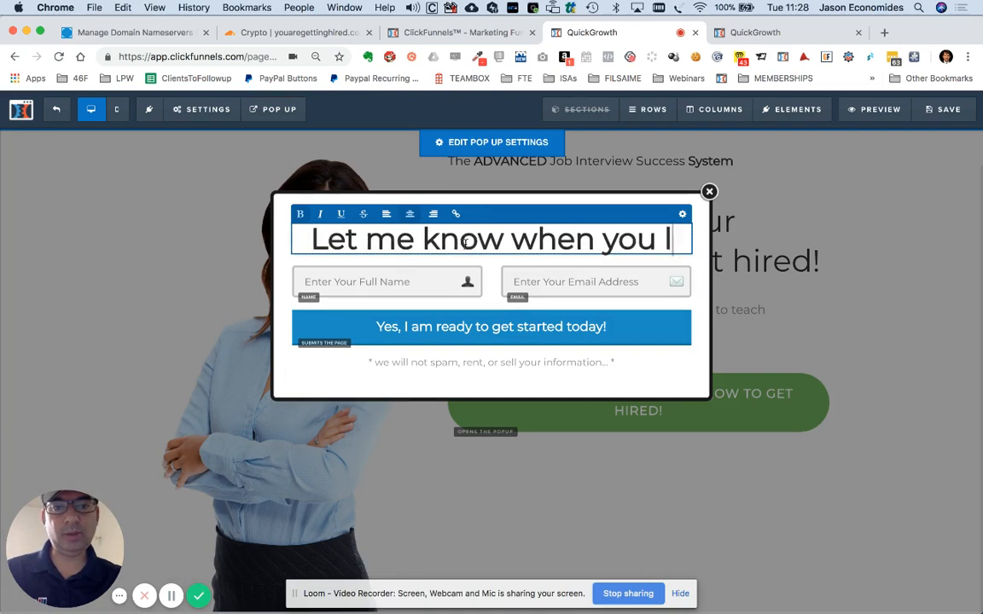
pyautogui.write('aucnh you')
pyautogui.press('BackSpace')
pyautogui.press('BackSpace')
pyautogui.press('BackSpace')
pyautogui.press('BackSpace')
pyautogui.press('BackSpace')
pyautogui.press('BackSpace')
pyautogui.press('BackSpace')
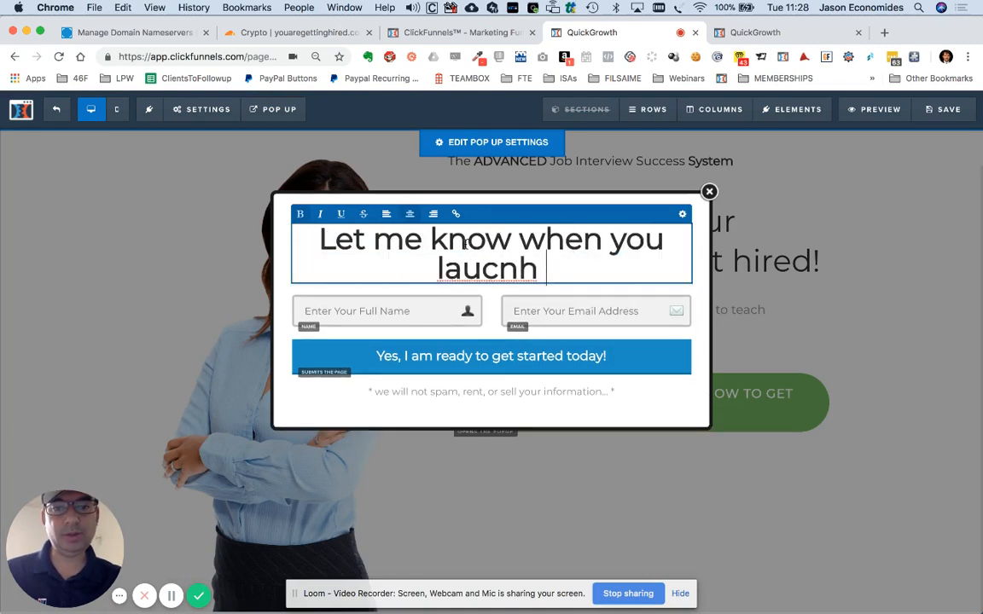
pyautogui.write('nch your eb')
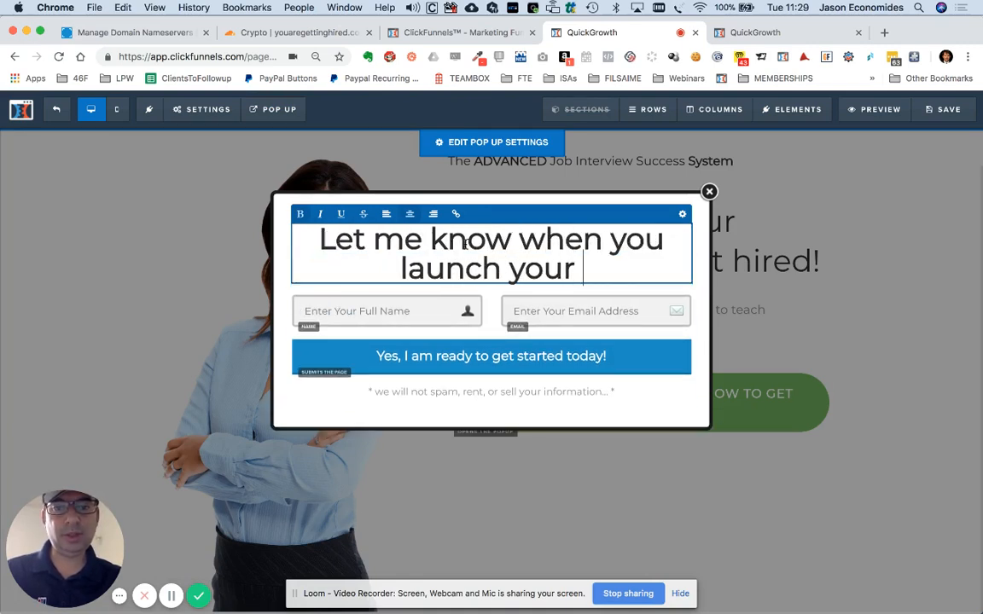
pyautogui.press('BackSpace')
pyautogui.press('BackSpace')
pyautogui.write('book!')
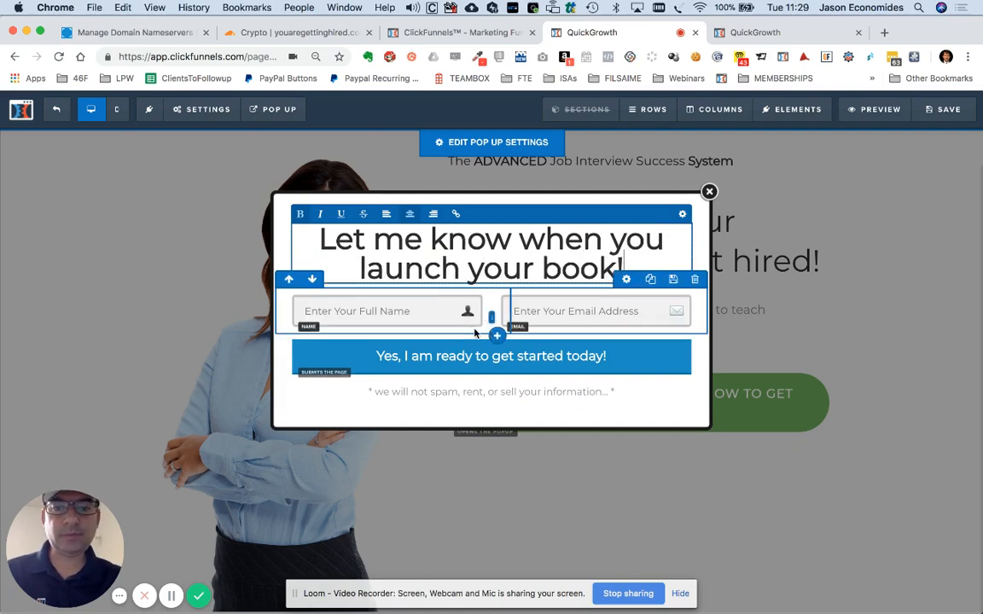
# Open the settings of the submit button in the opt-in pop-up.
pyautogui.click(460, 365)
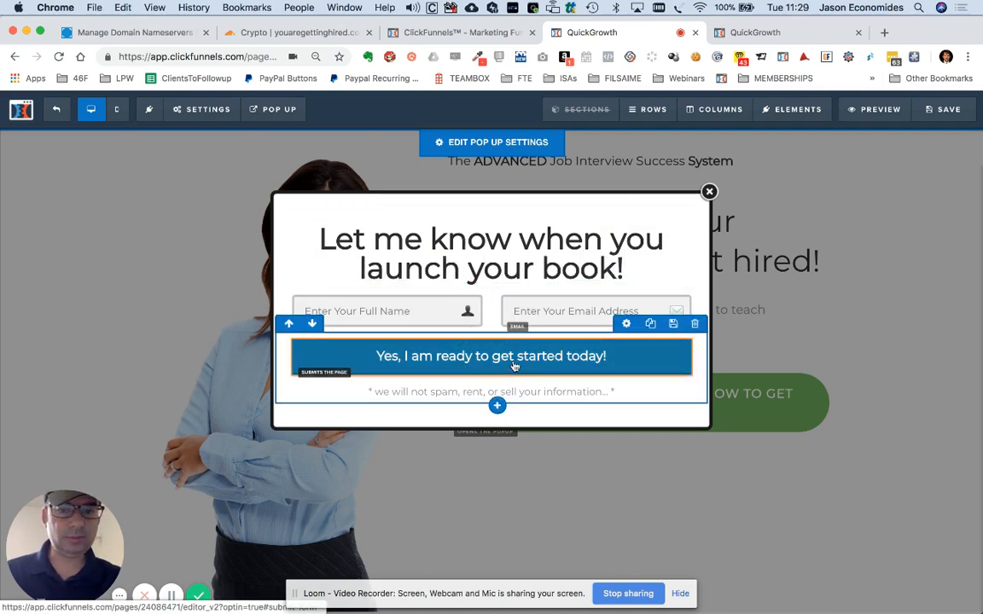
pyautogui.click(587, 366)
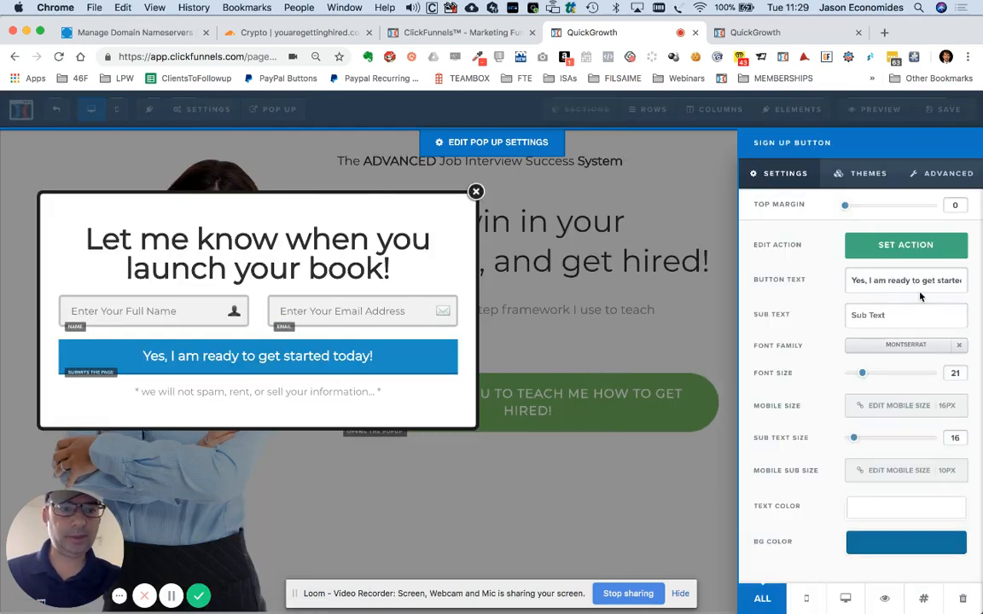
# Replace the pop-up submit button's text with "Notify me of launch".
pyautogui.tripleClick(913, 273)
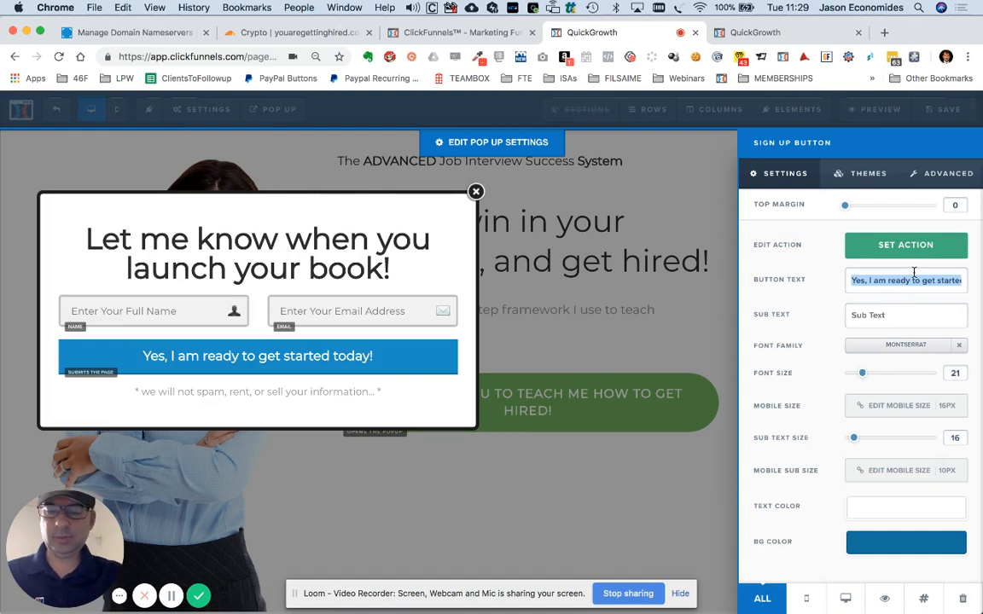
pyautogui.write('In')
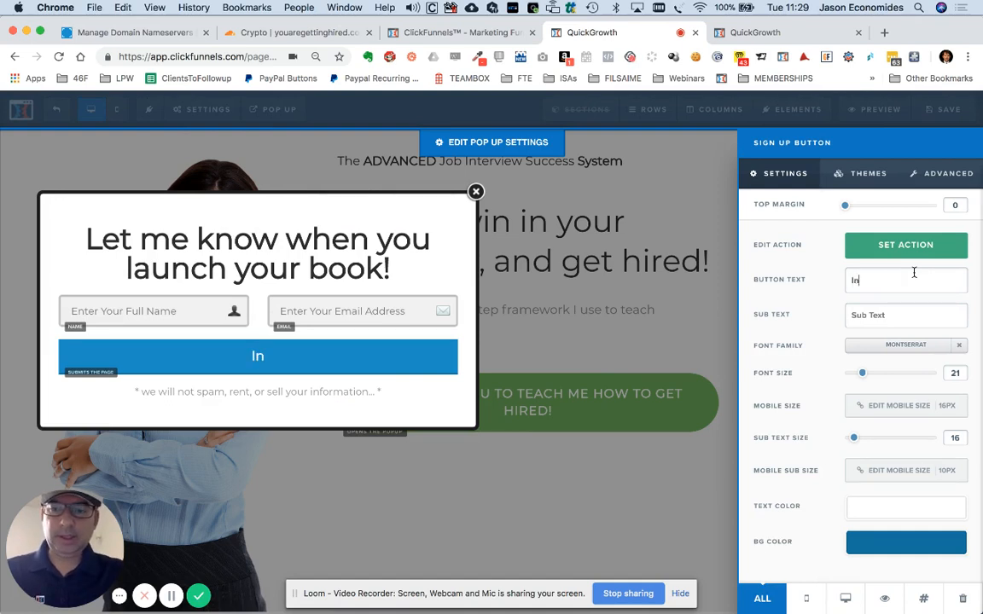
pyautogui.write('oti')
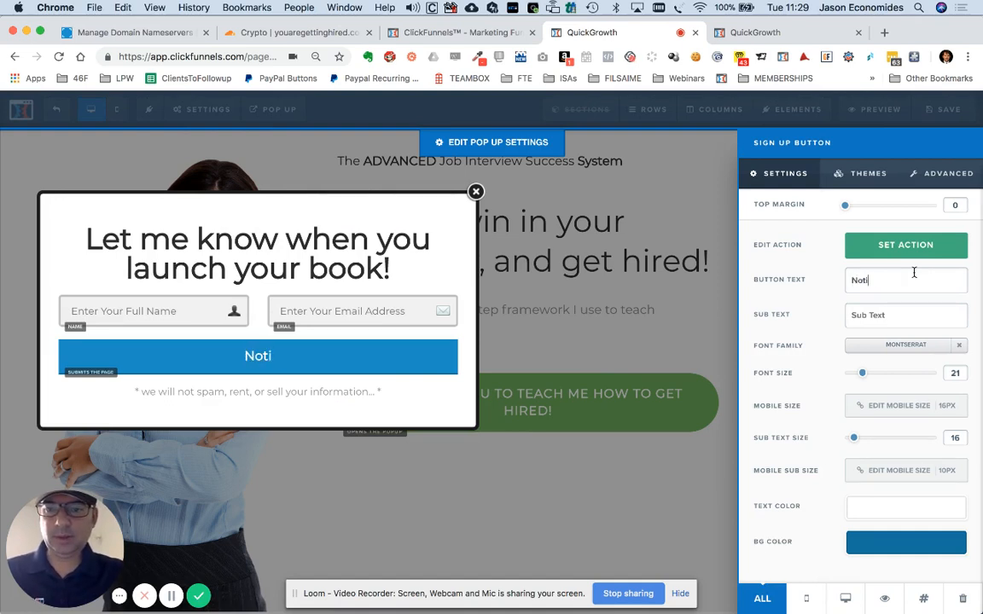
pyautogui.write('fy me of')
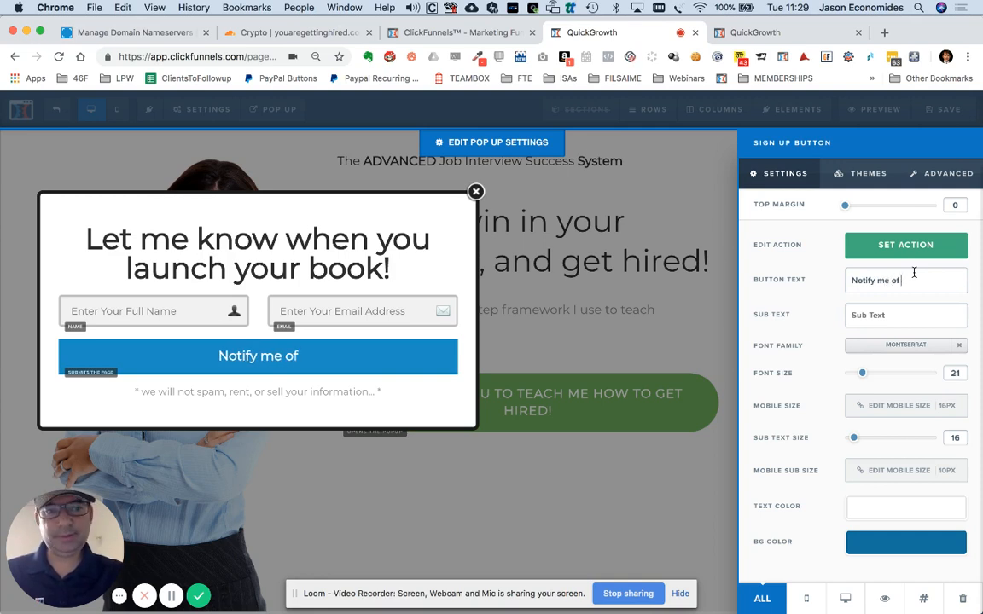
pyautogui.write(' laynch')
pyautogui.press('BackSpace')
pyautogui.press('BackSpace')
pyautogui.press('BackSpace')
pyautogui.press('BackSpace')
pyautogui.write('u')
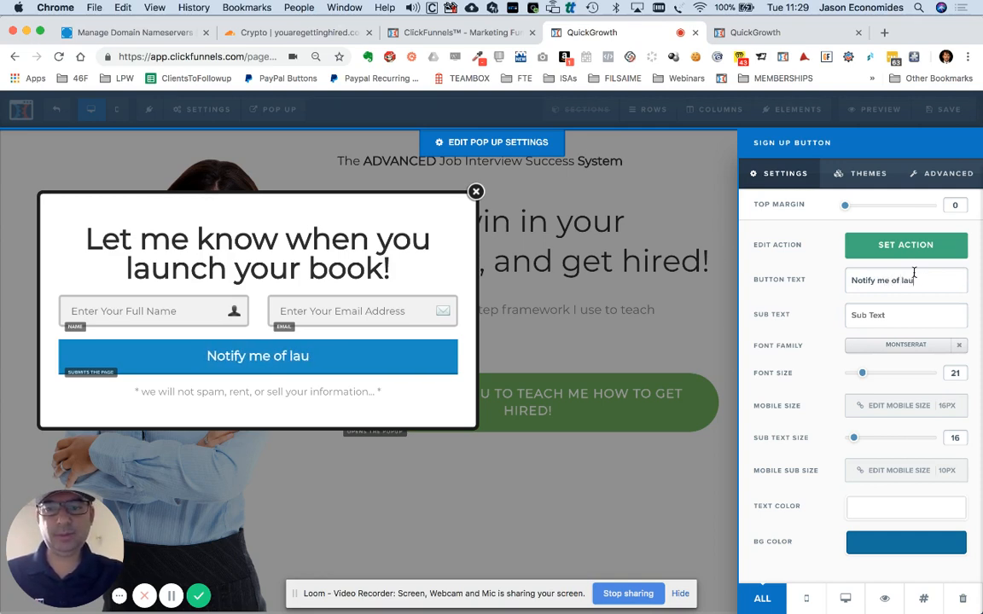
pyautogui.write('nch')
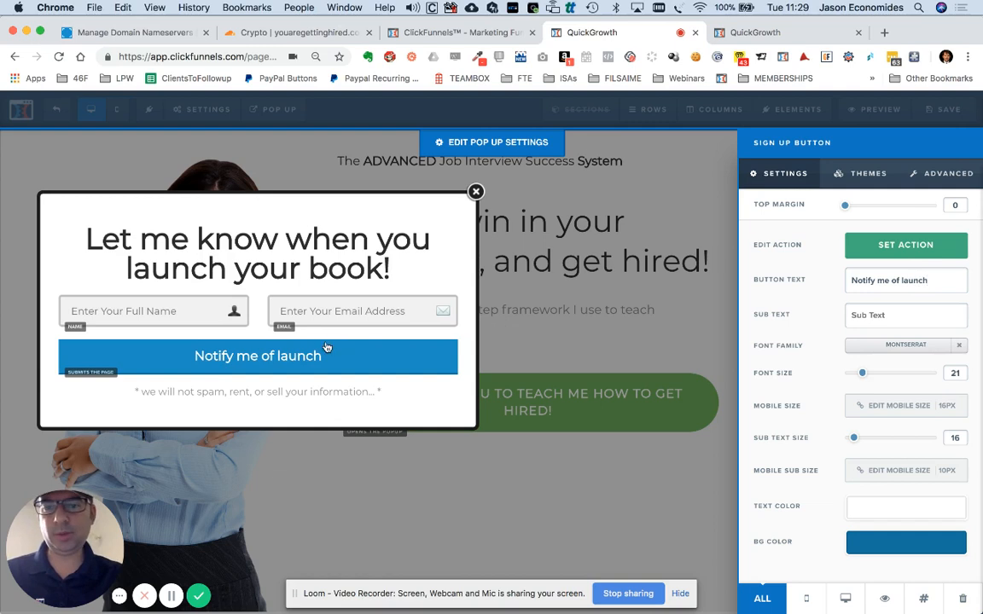
# Set the pop-up submit button's text to "YES! I want you to email me when you launch!".
pyautogui.tripleClick(896, 286)
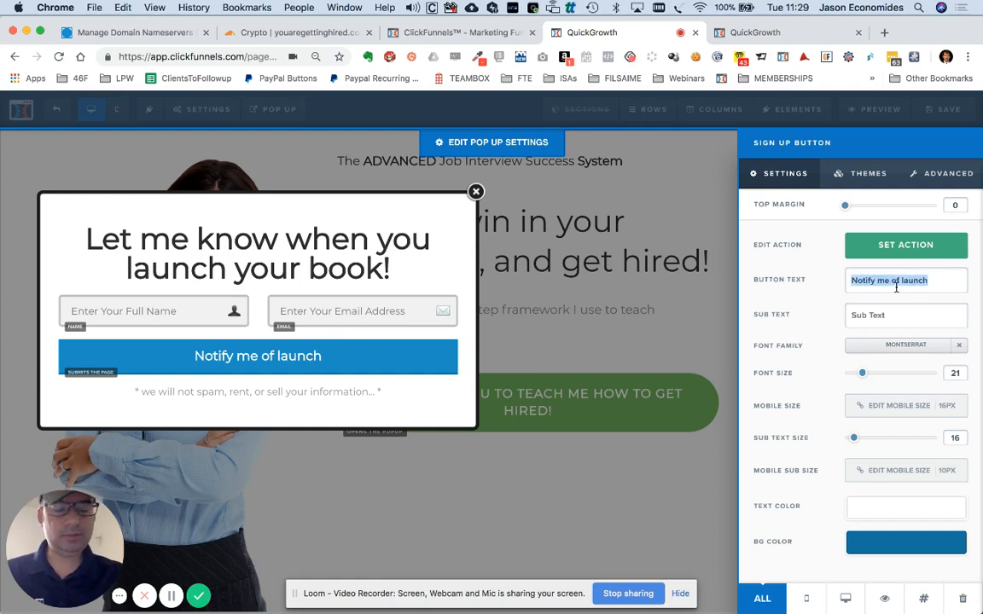
pyautogui.write('YES! I want yo')
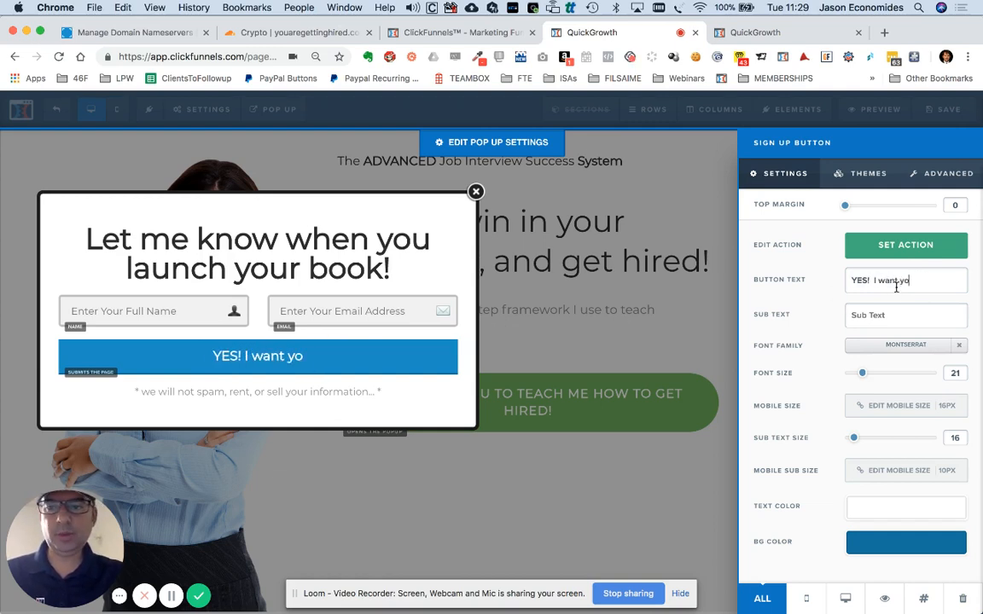
pyautogui.write('u to email ')
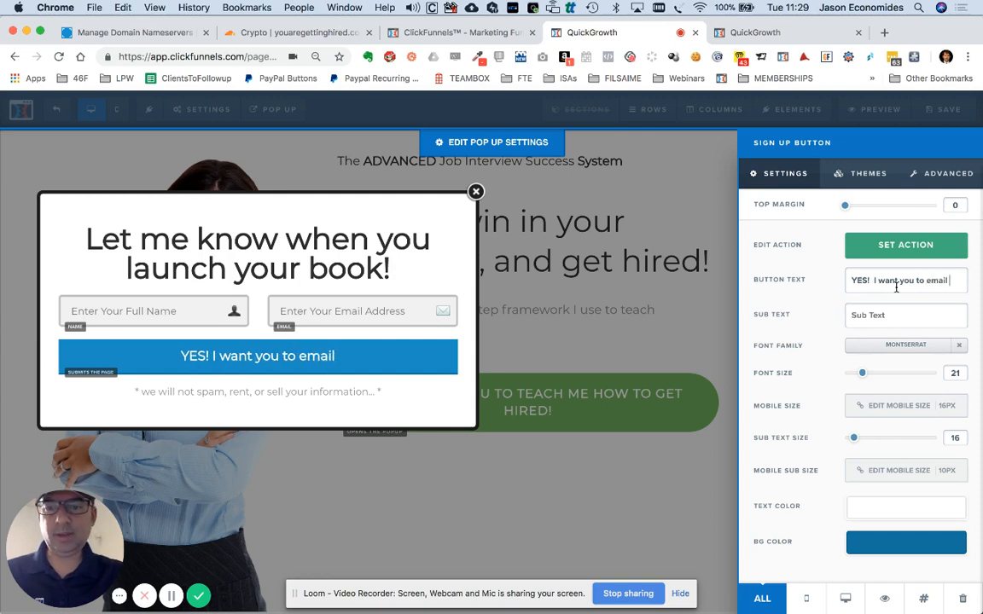
pyautogui.write('me when')
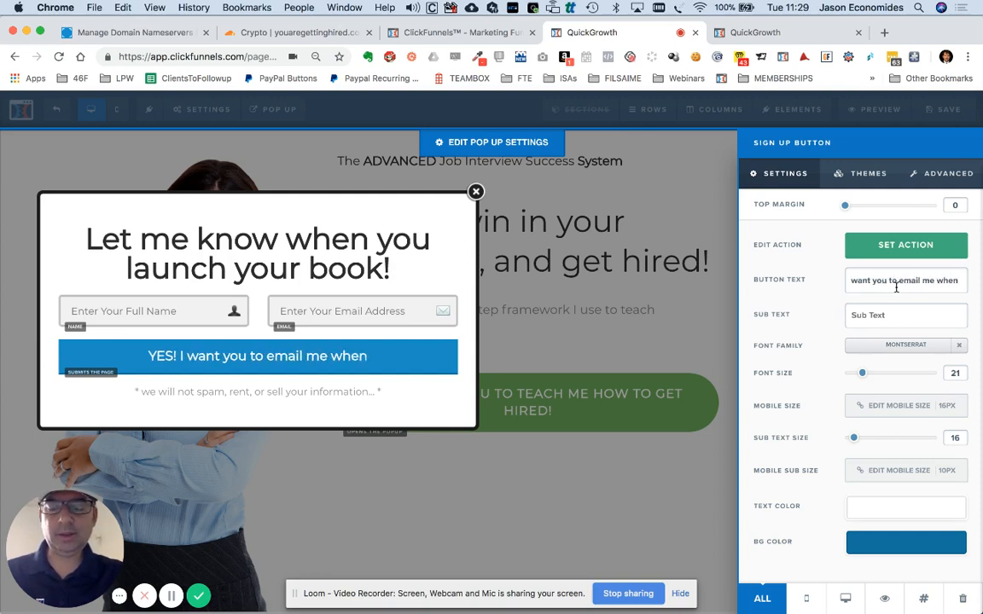
pyautogui.write(' you laucnh!')
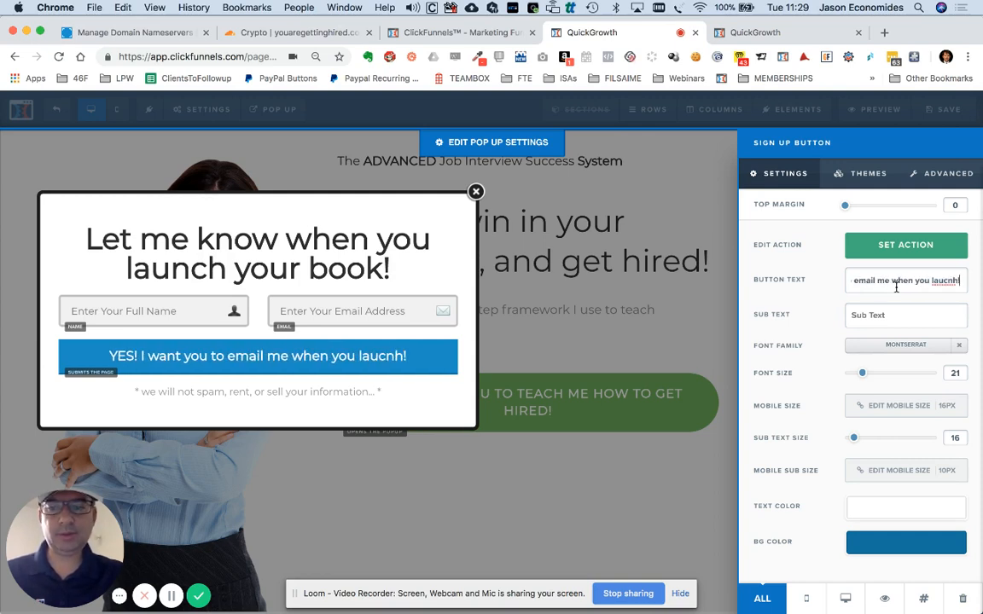
pyautogui.press('BackSpace')
pyautogui.press('BackSpace')
pyautogui.press('BackSpace')
pyautogui.press('BackSpace')
pyautogui.write('nch!')
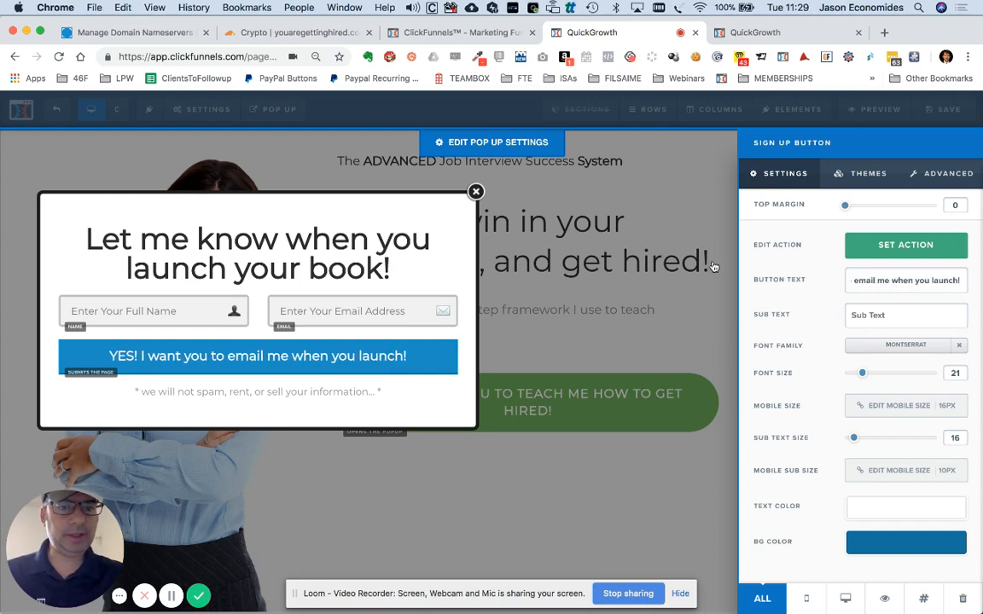
# Check which action is assigned to the pop-up's submit button and close the pop-up.
pyautogui.click(893, 246)
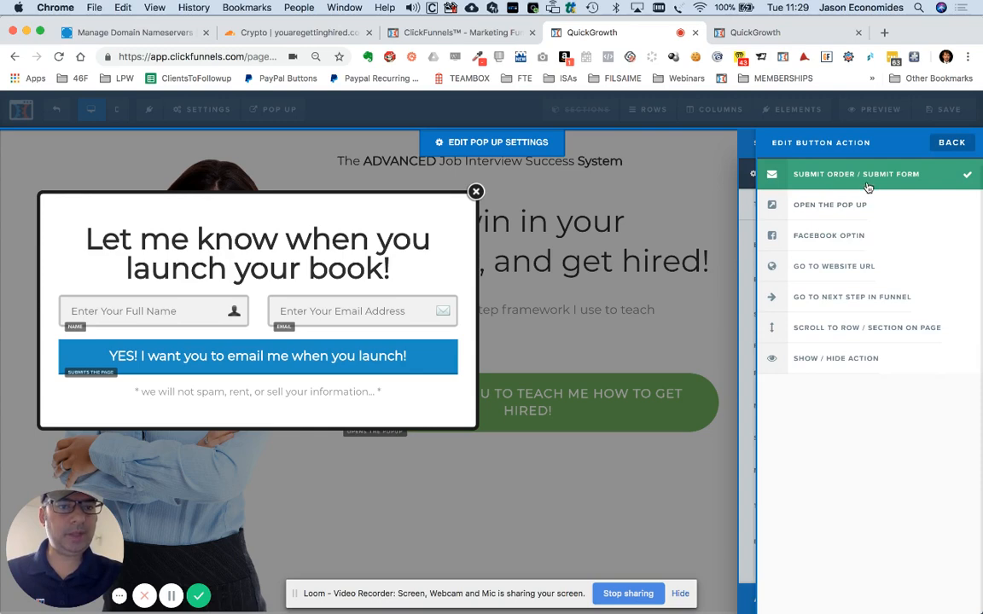
pyautogui.click(674, 206)
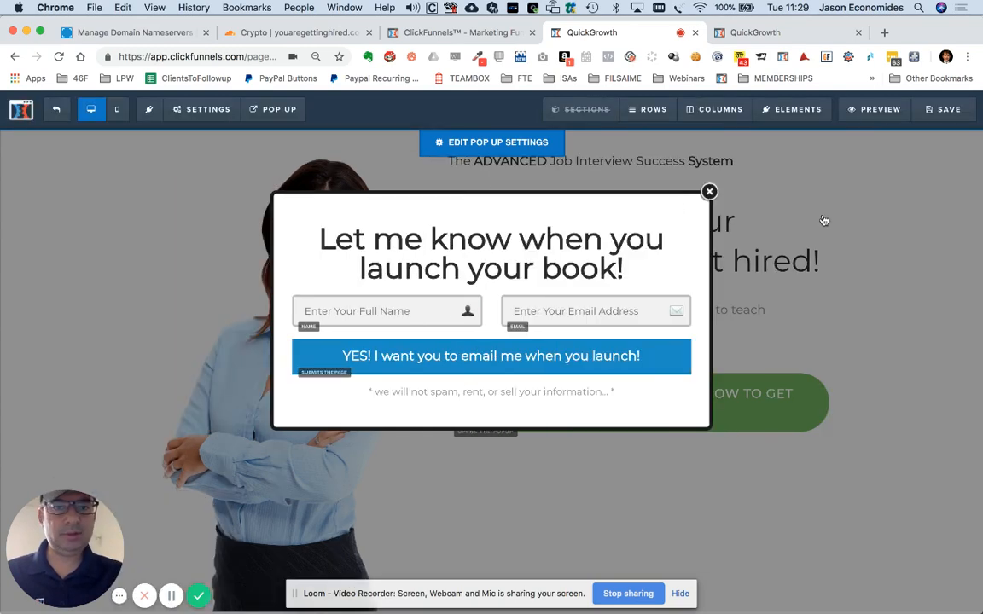
pyautogui.click(824, 220)
# Replace the page's main headline with "Oops!! You found us, but we're not ready yet!".
pyautogui.doubleClick(653, 233)
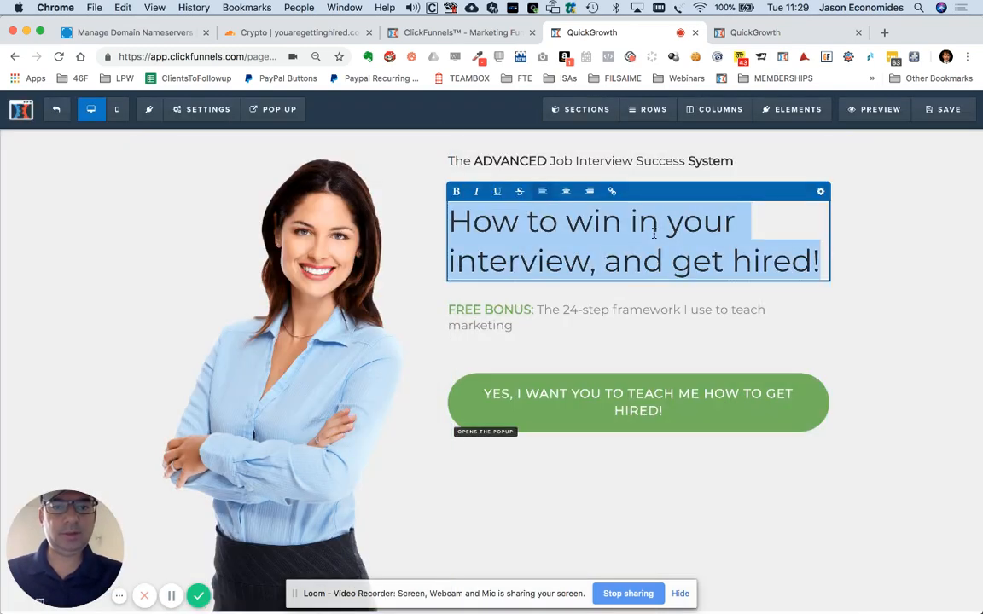
pyautogui.write('Oo')
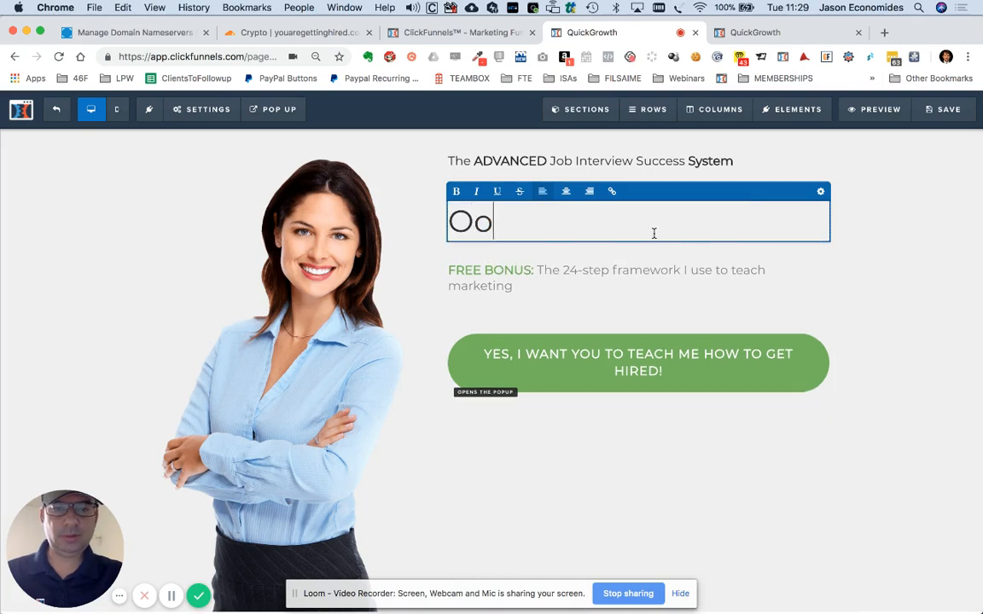
pyautogui.write('ps!!  You ')
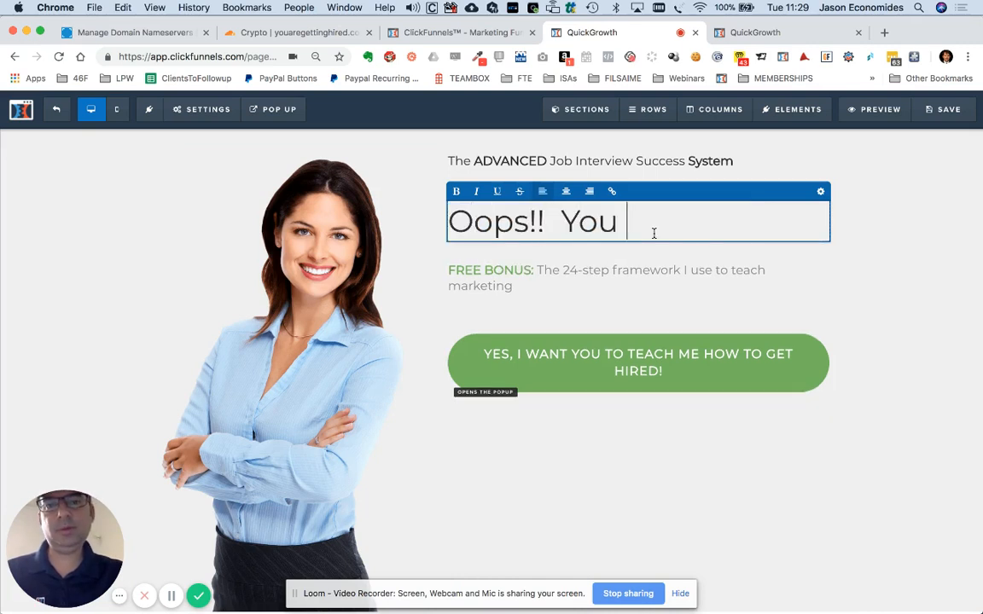
pyautogui.write('fou')
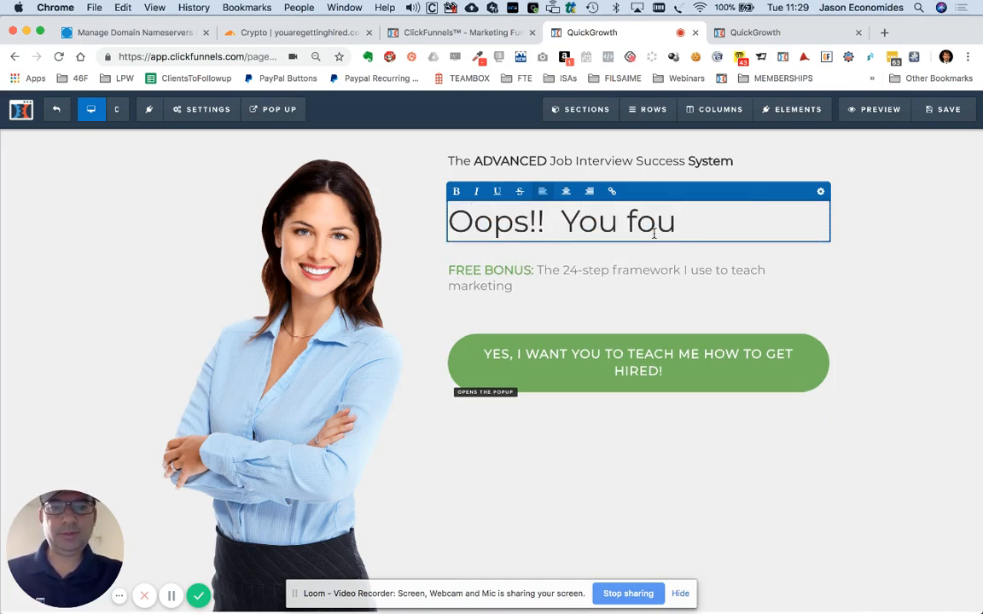
pyautogui.write('nd us, b')
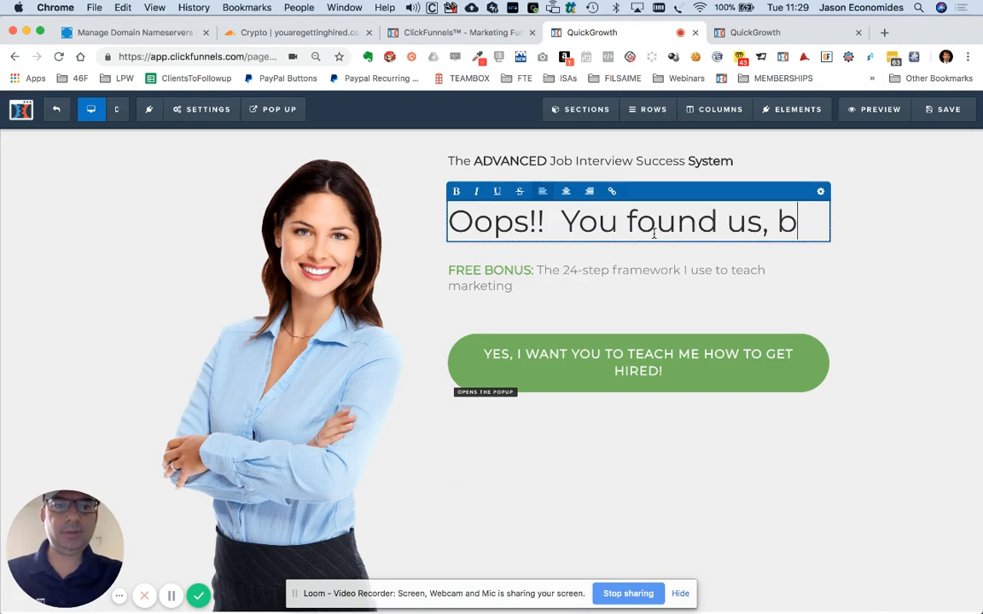
pyautogui.write("ut we're not")
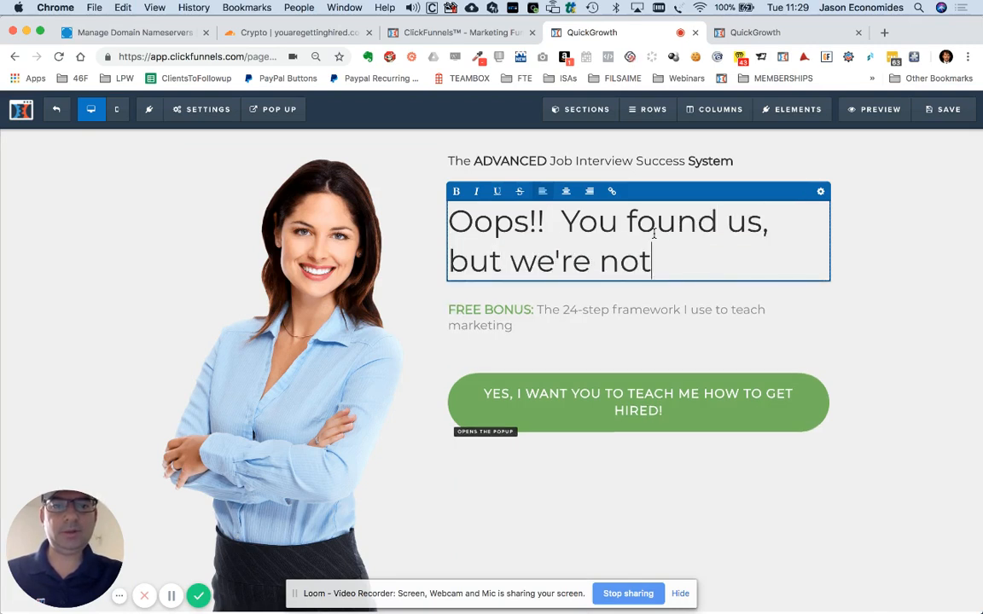
pyautogui.write(' ready yet!')
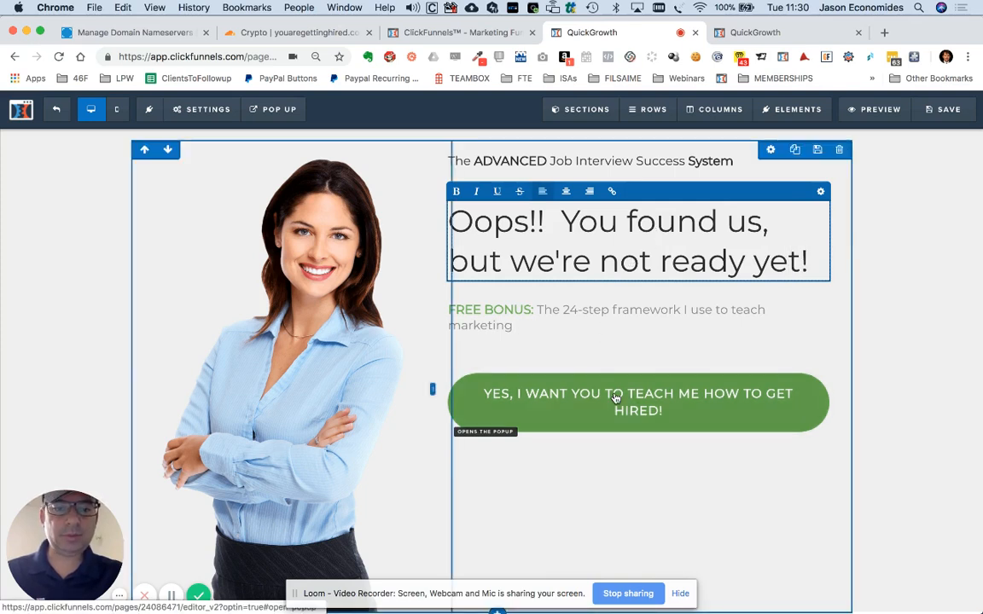
# Replace the FREE BONUS line under the headline with "Punch your details in to be informed of our cool launch!".
pyautogui.tripleClick(611, 320)
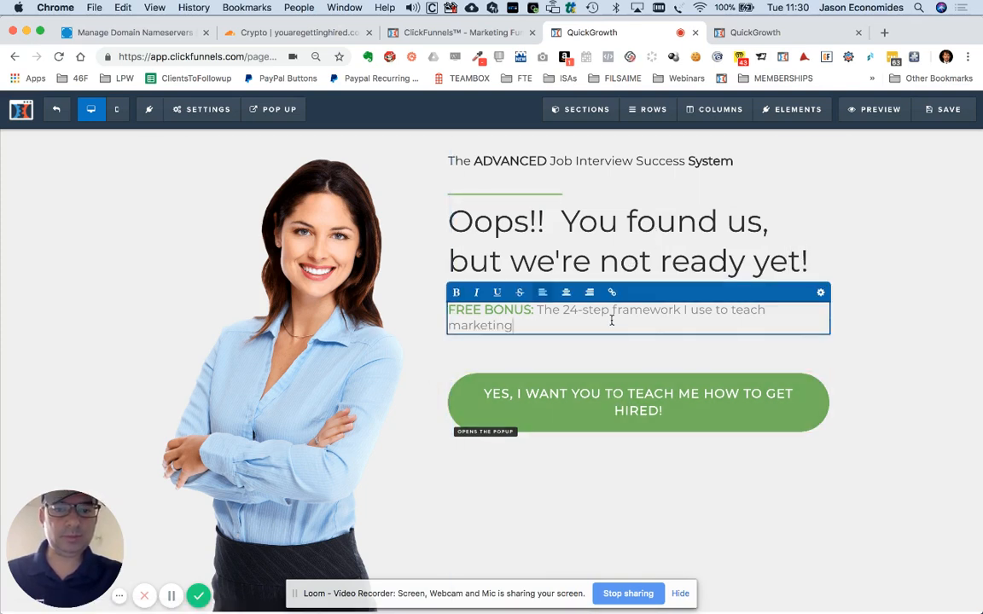
pyautogui.press('BackSpace')
pyautogui.write('Punc')
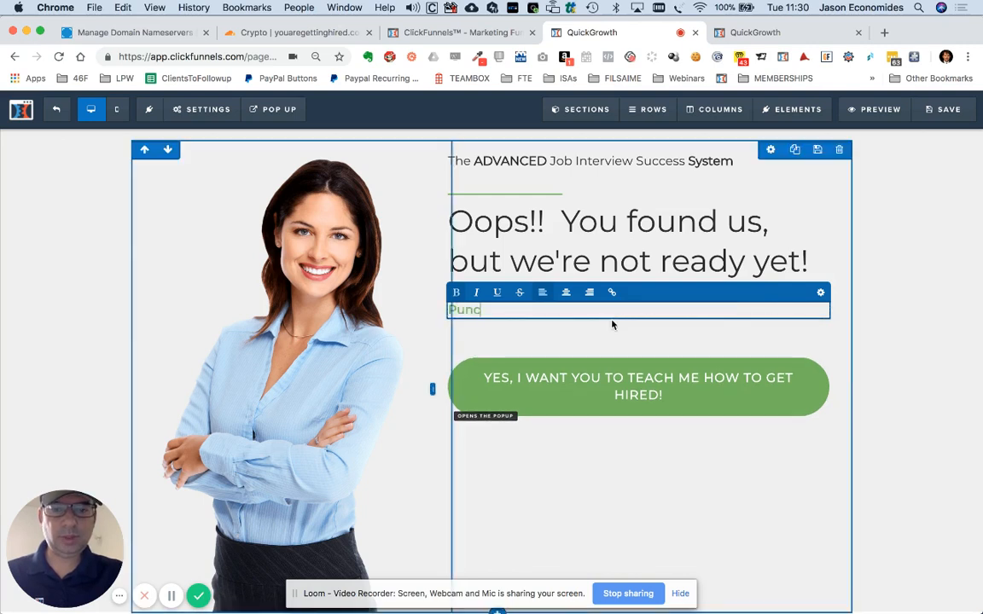
pyautogui.write('h your detail')
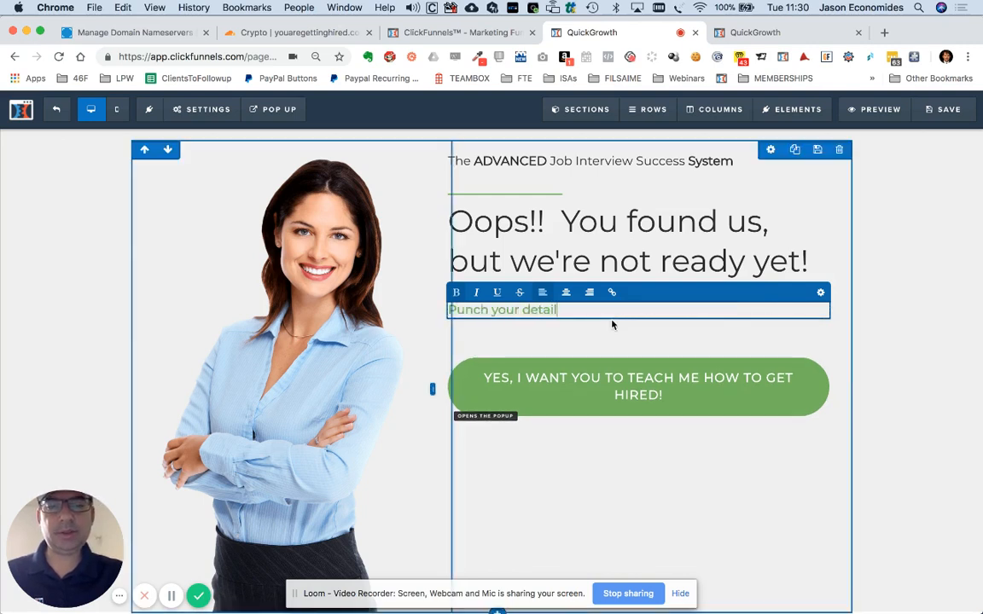
pyautogui.write('s in to be informed p')
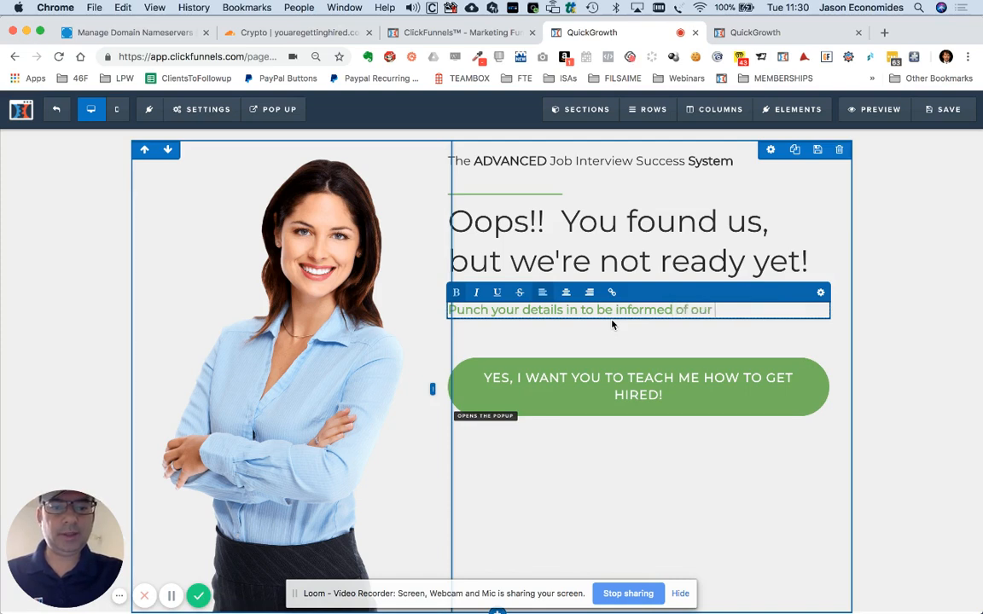
pyautogui.write('f our cool launch!')
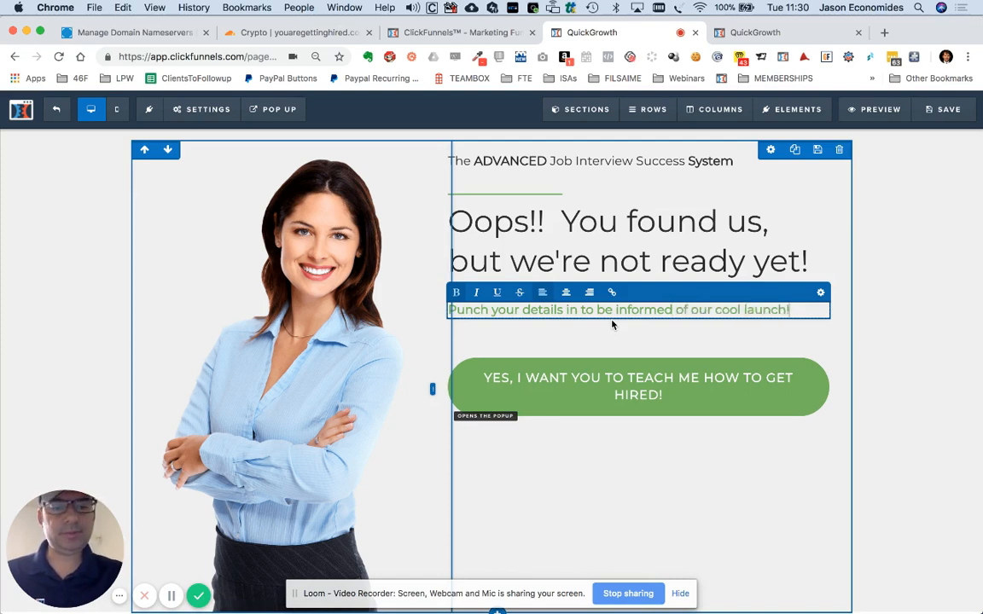
# Set the main page button's text to "Notify Me" and close its settings.
pyautogui.click(627, 397)
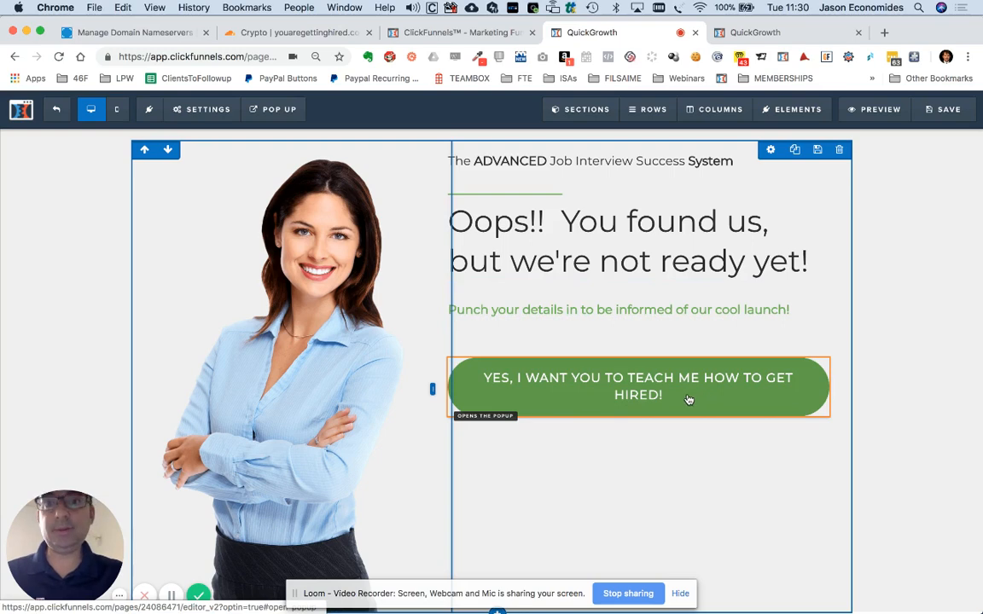
pyautogui.click(744, 389)
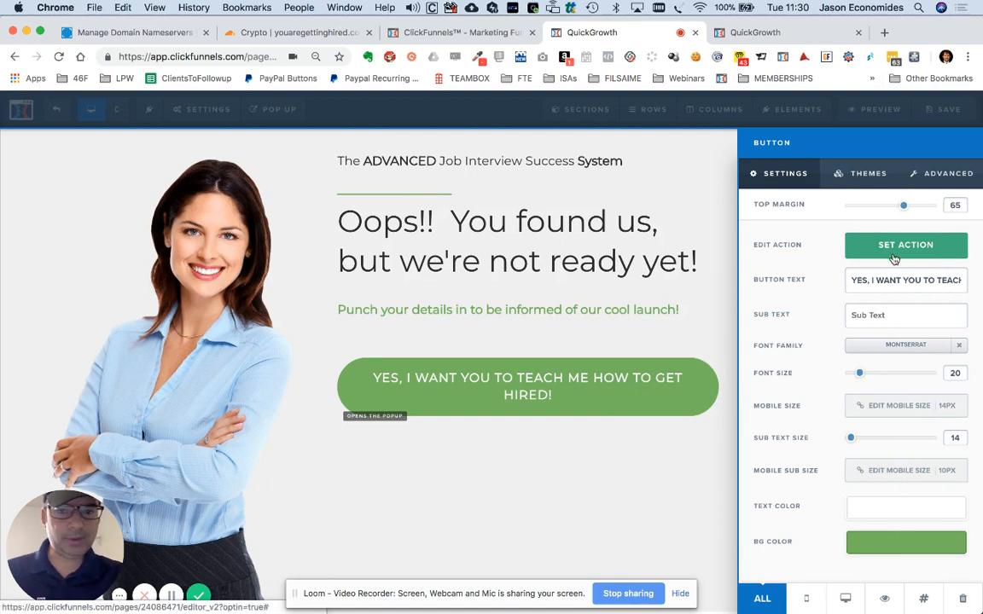
pyautogui.tripleClick(890, 280)
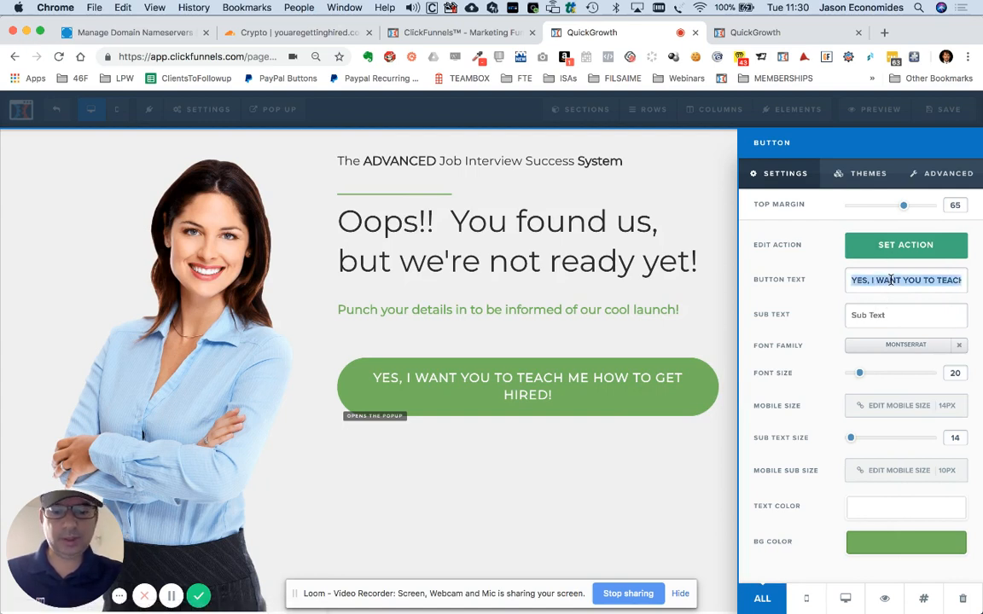
pyautogui.write('Notify')
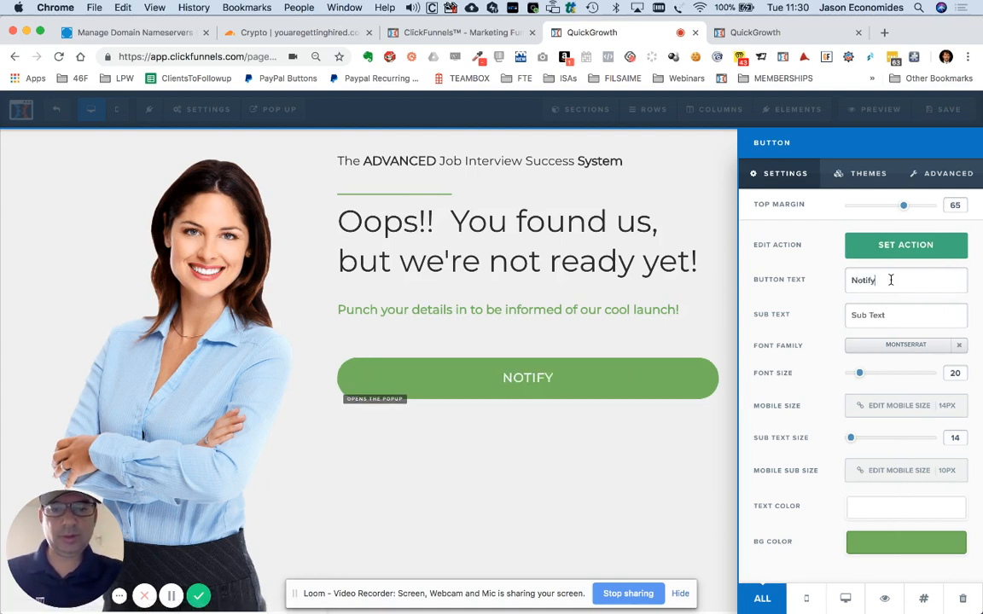
pyautogui.write(' Me')
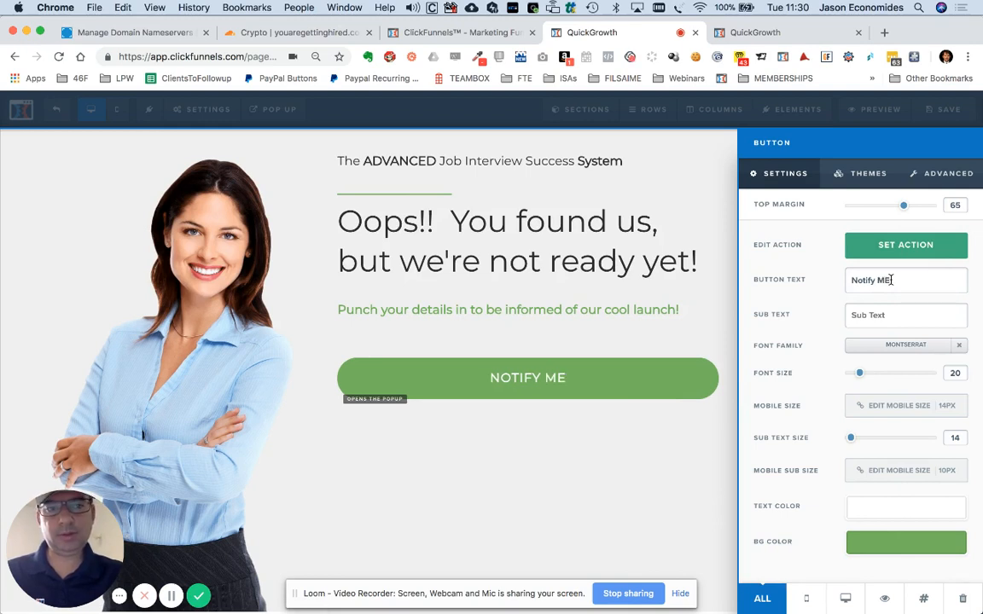
pyautogui.press('BackSpace')
pyautogui.write('e')
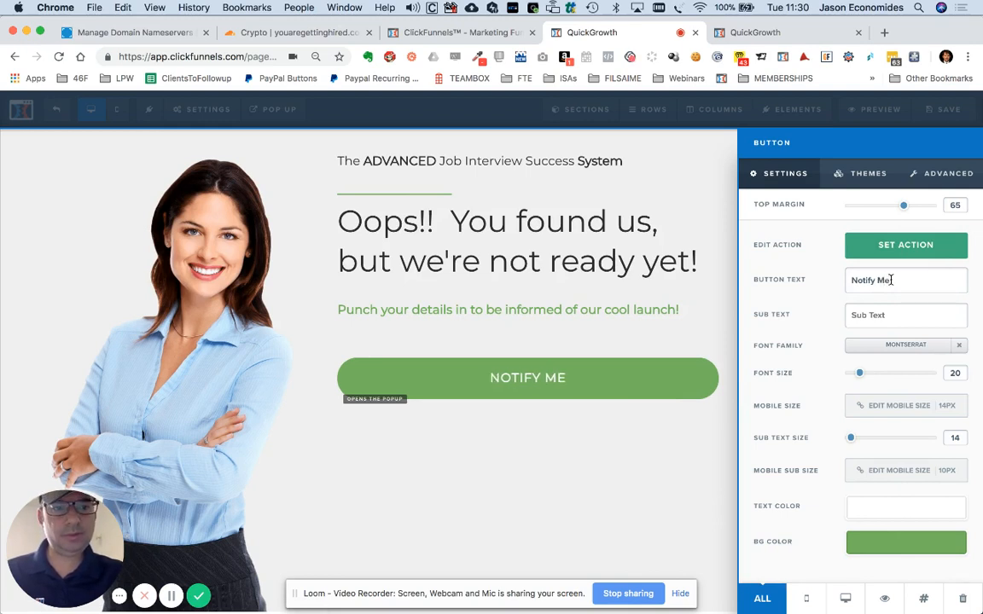
pyautogui.write(' o')
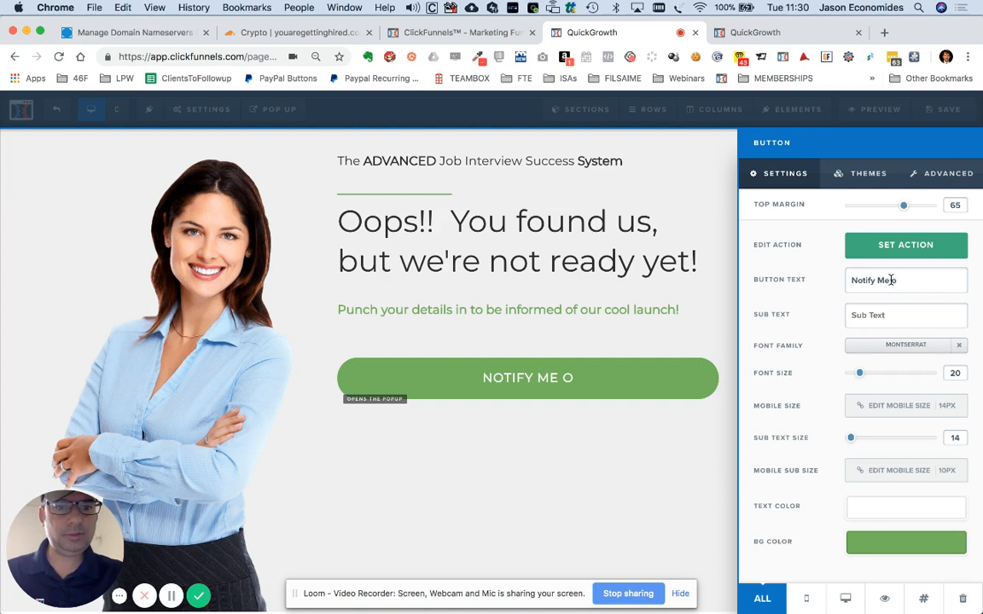
pyautogui.press('BackSpace')
pyautogui.press('BackSpace')
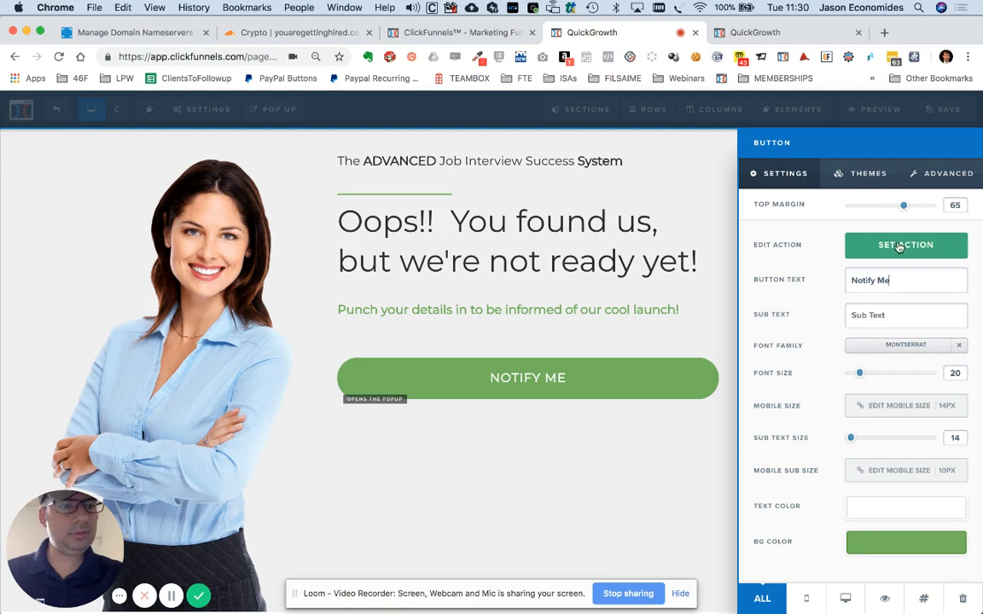
pyautogui.click(666, 285)
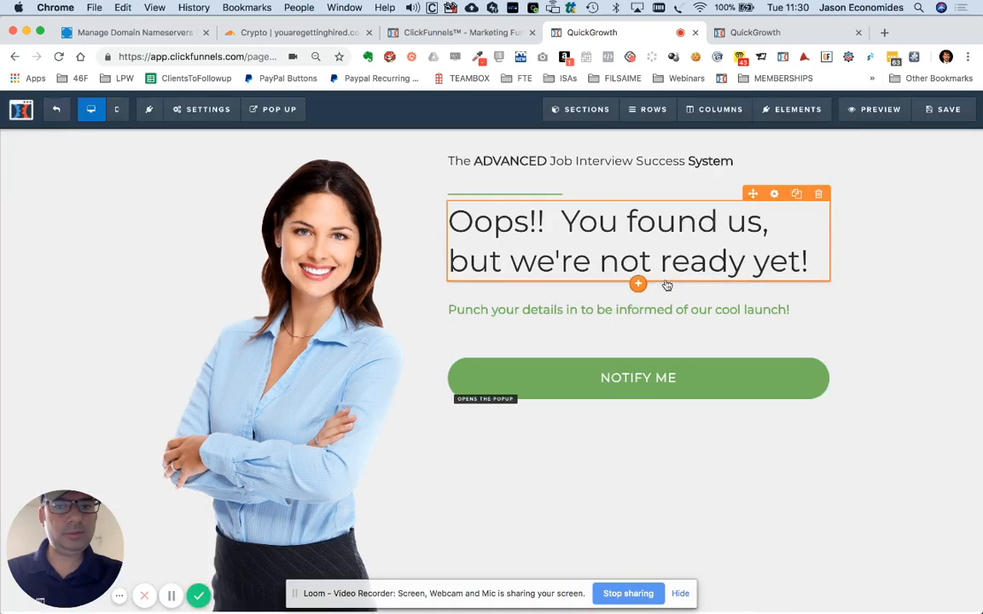
# Save the page and return to the Ebook download step's overview in the funnel.
pyautogui.click(951, 110)
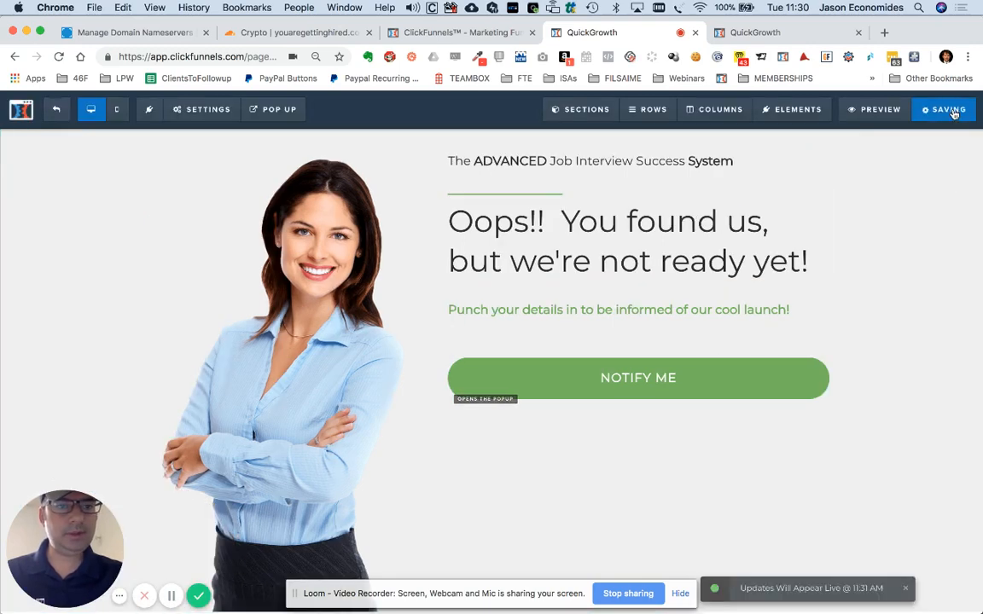
pyautogui.click(60, 115)
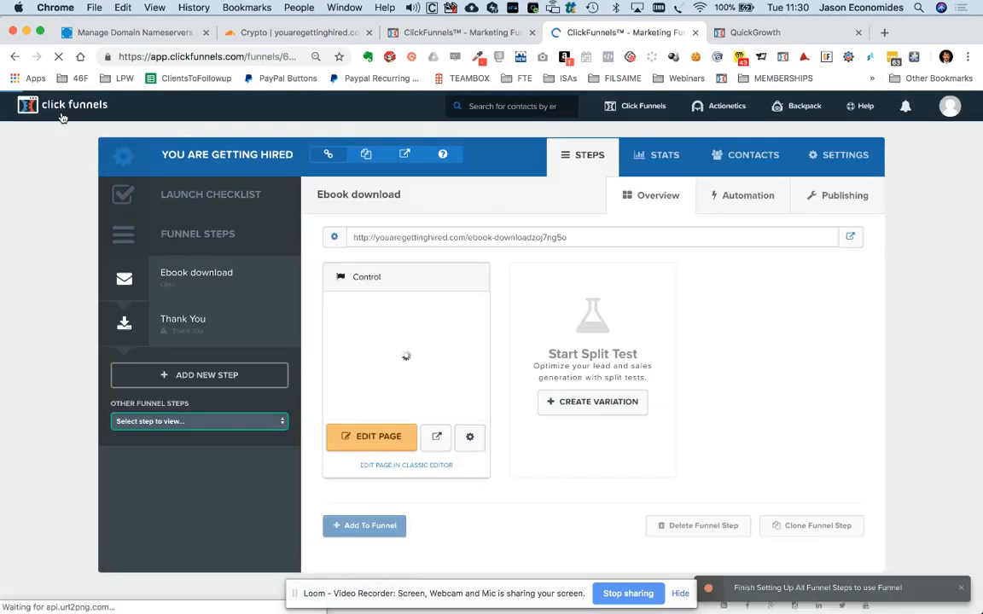
pyautogui.press('XF86AudioMute')
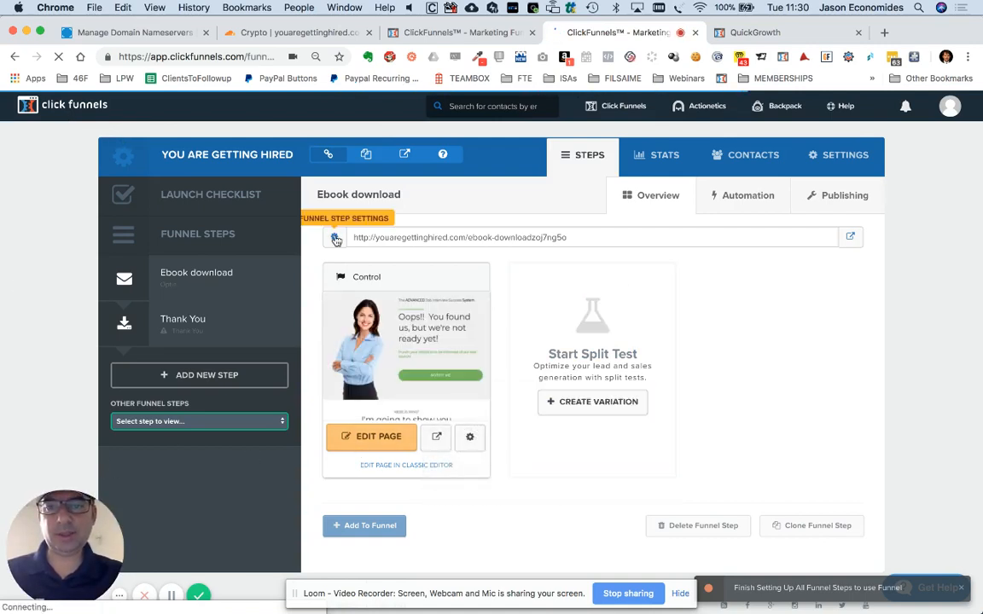
# Change the Ebook download funnel step's name to "Waiting List" in its step settings.
pyautogui.click(336, 240)
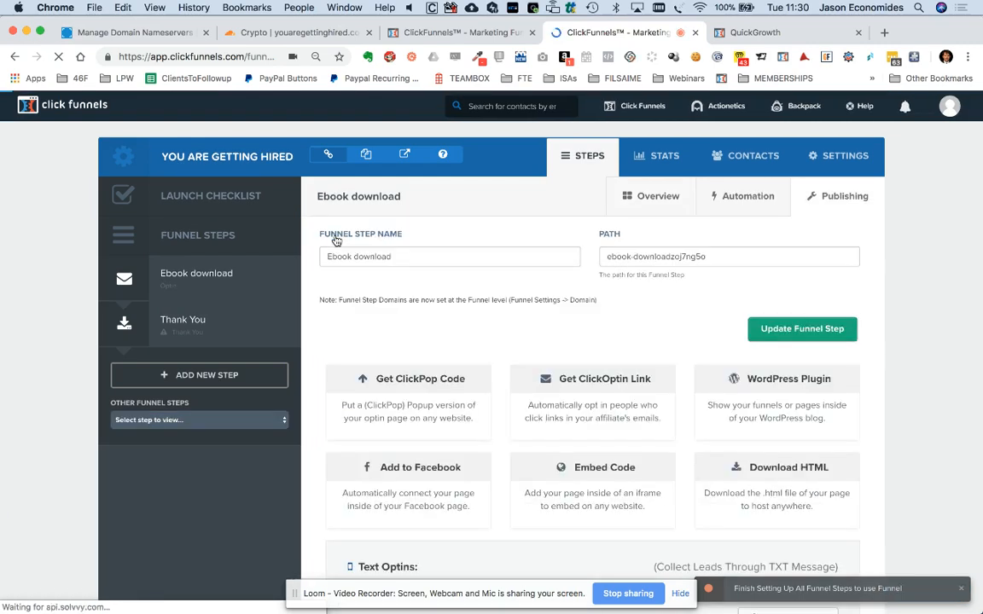
pyautogui.tripleClick(393, 259)
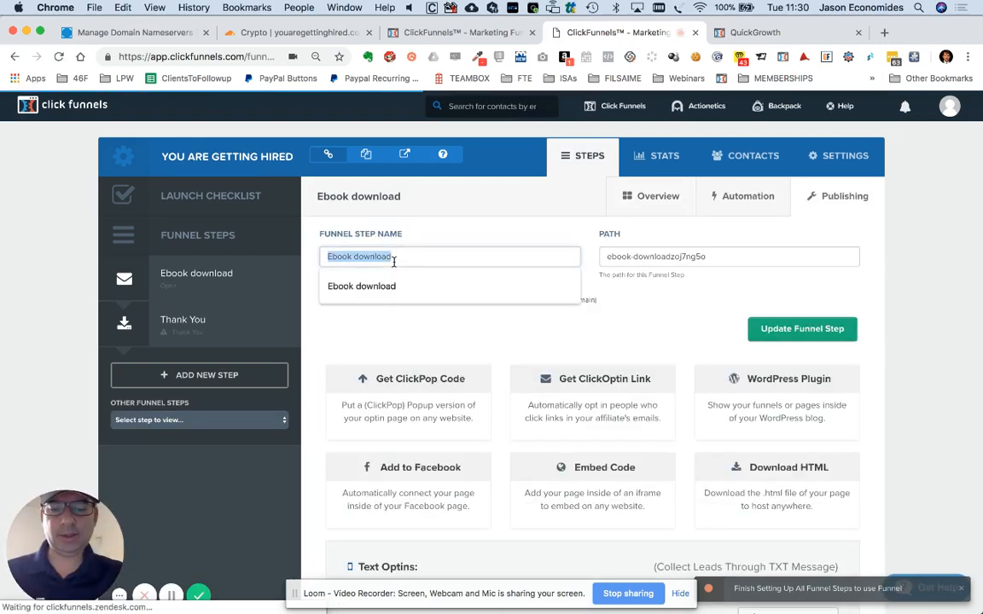
pyautogui.write('Waiting List')
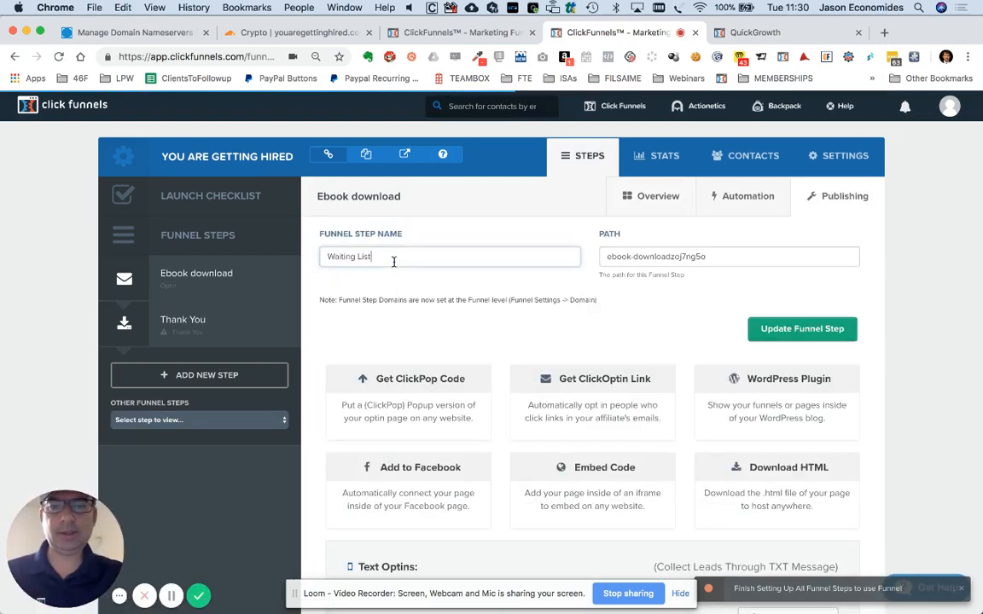
# Set the step's path to "yagh-waitinglist", update the funnel step and add it to the funnel.
pyautogui.tripleClick(662, 258)
pyautogui.write('w')
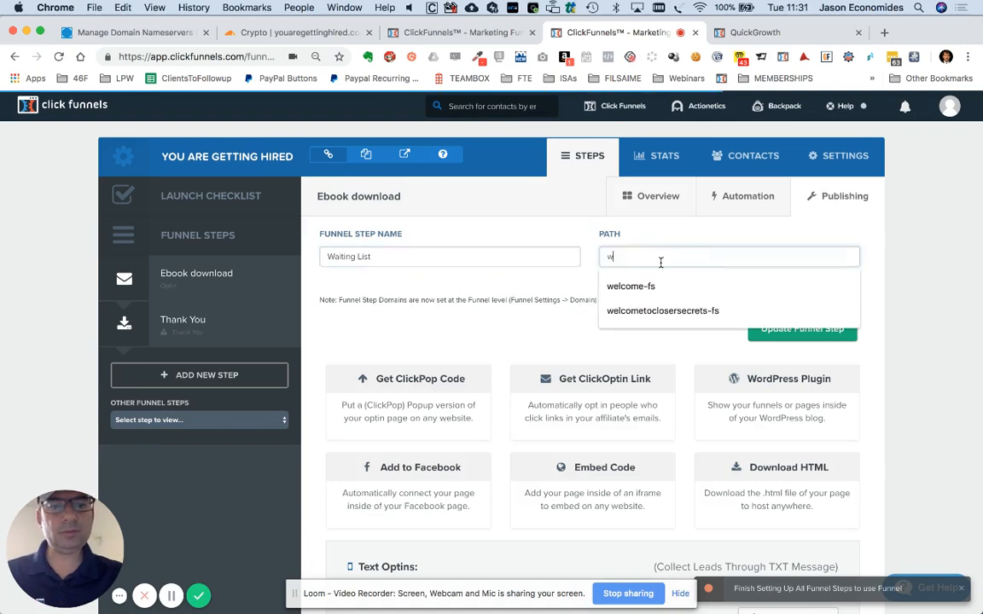
pyautogui.press('BackSpace')
pyautogui.write('y')
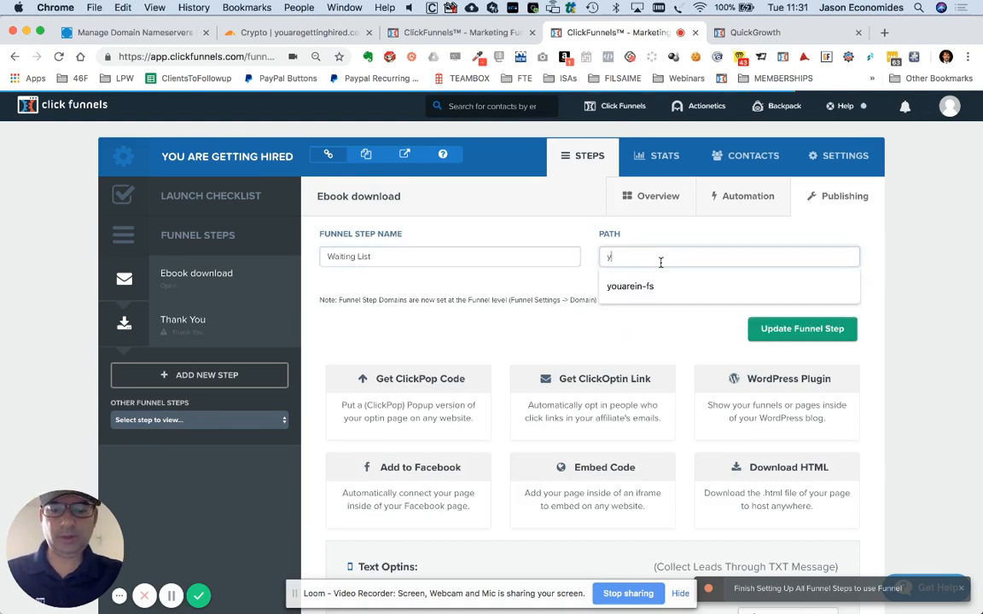
pyautogui.write('agh')
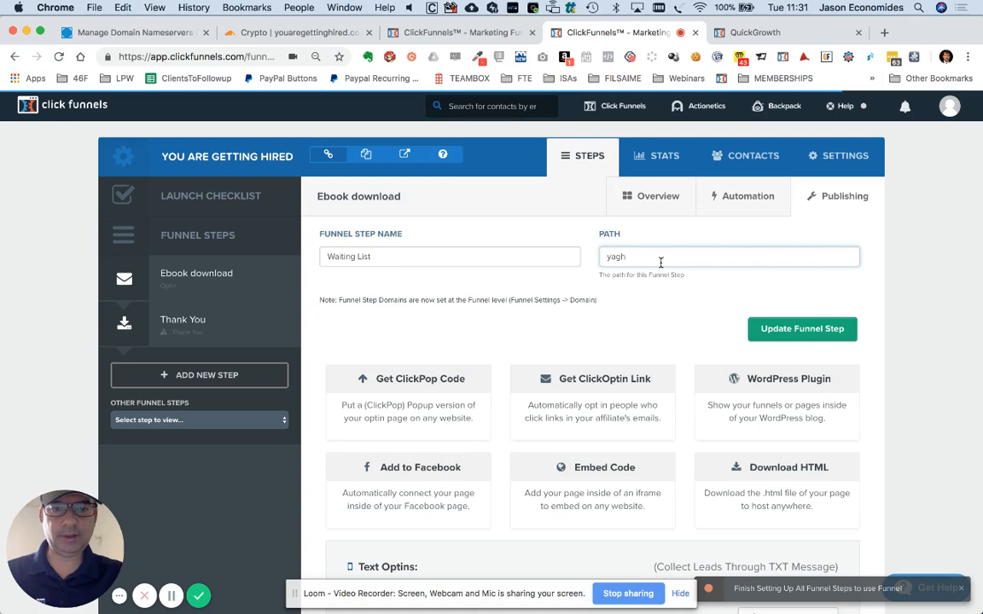
pyautogui.write('-waitinglist')
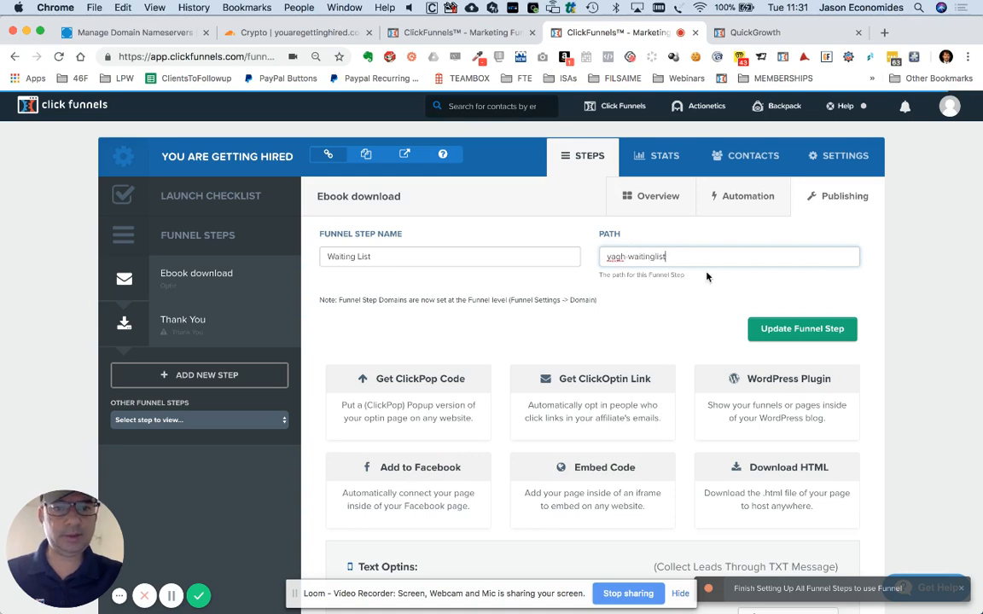
pyautogui.click(824, 338)
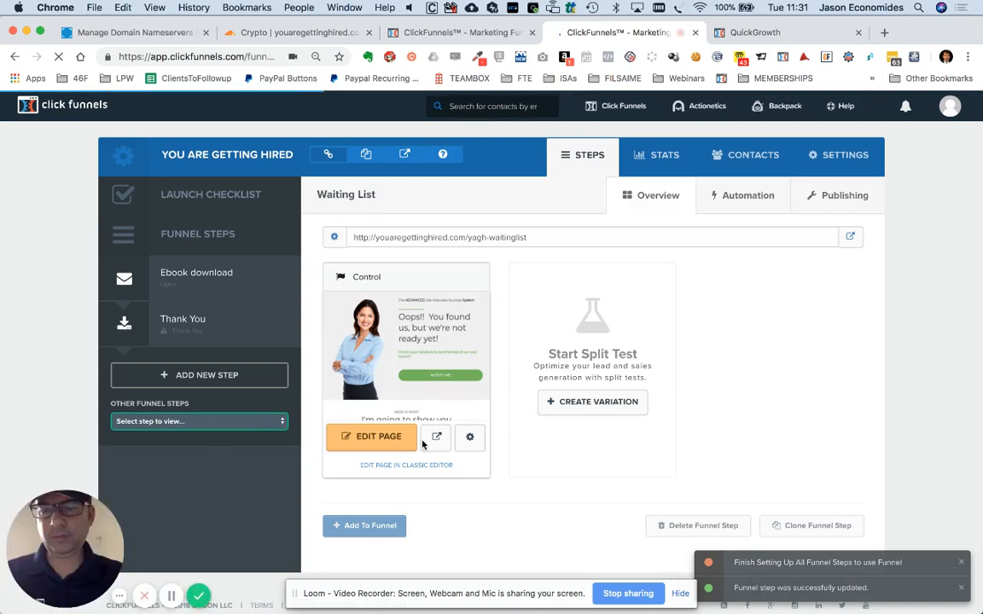
pyautogui.click(368, 527)
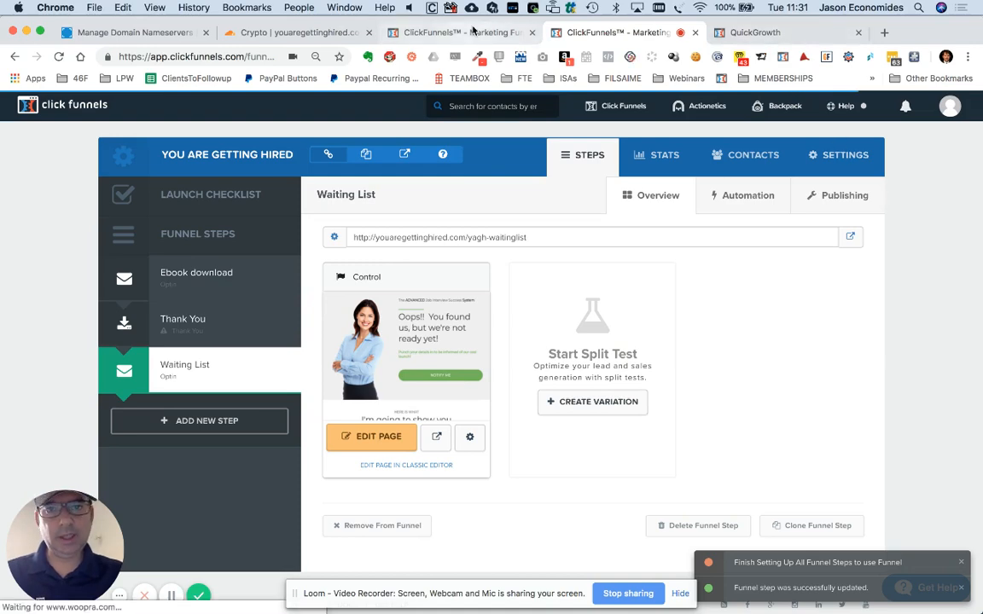
# Examine the pages offered as default page in the youaregettinghired.com domain settings, reloading them to refresh the choices.
pyautogui.click(471, 30)
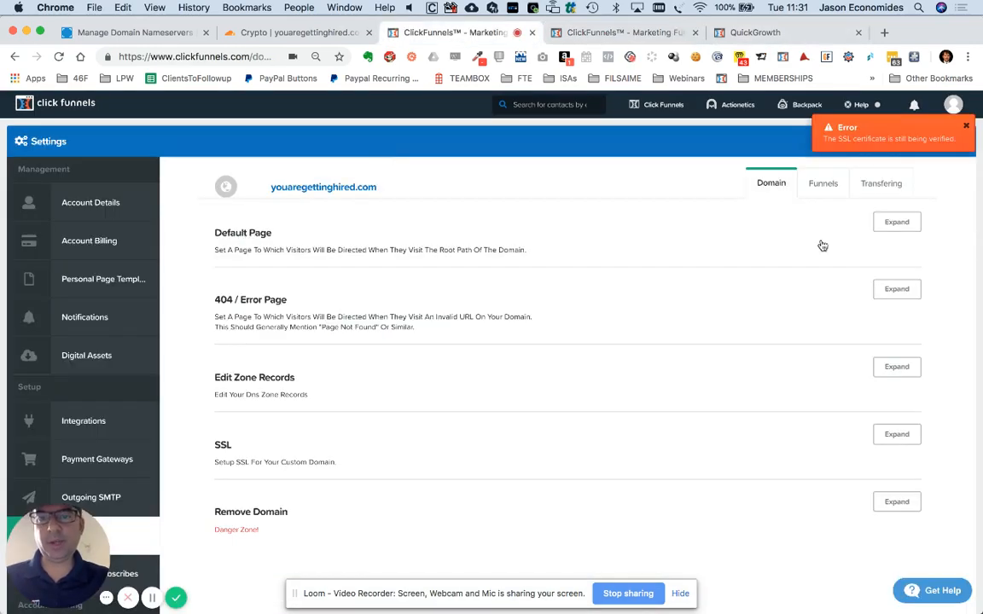
pyautogui.click(897, 223)
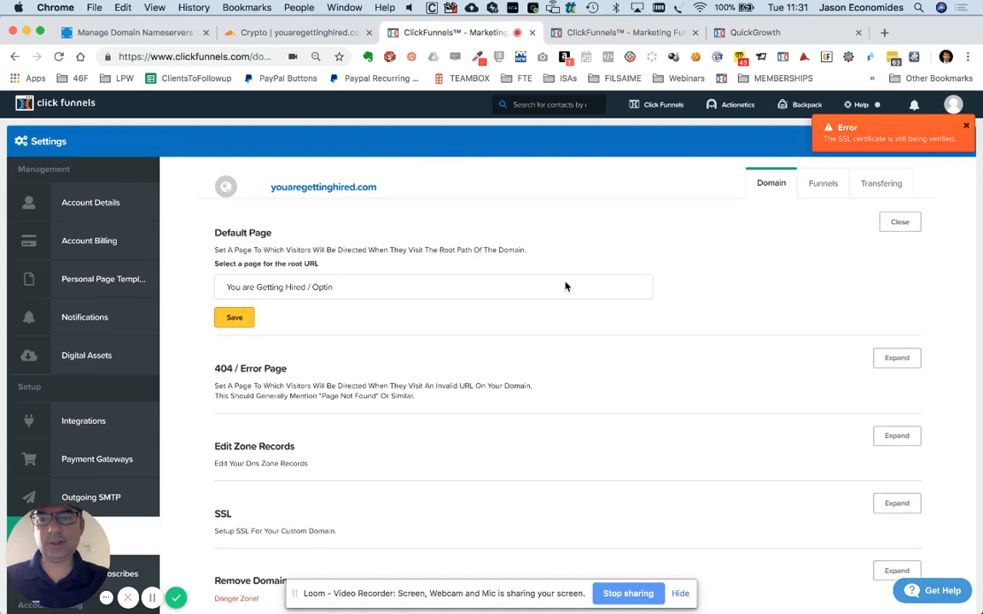
pyautogui.click(495, 287)
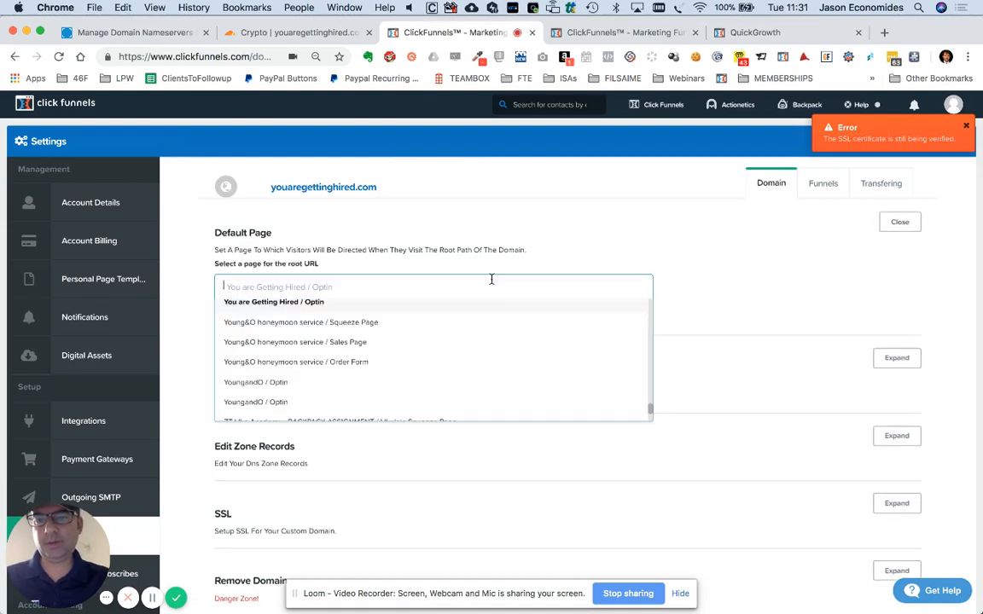
pyautogui.click(499, 241)
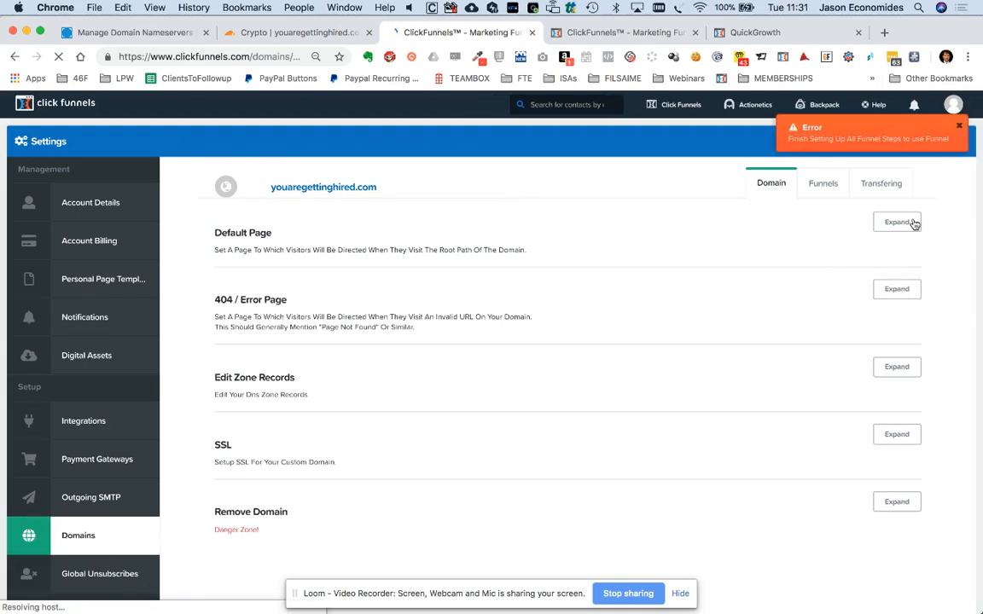
pyautogui.click(909, 223)
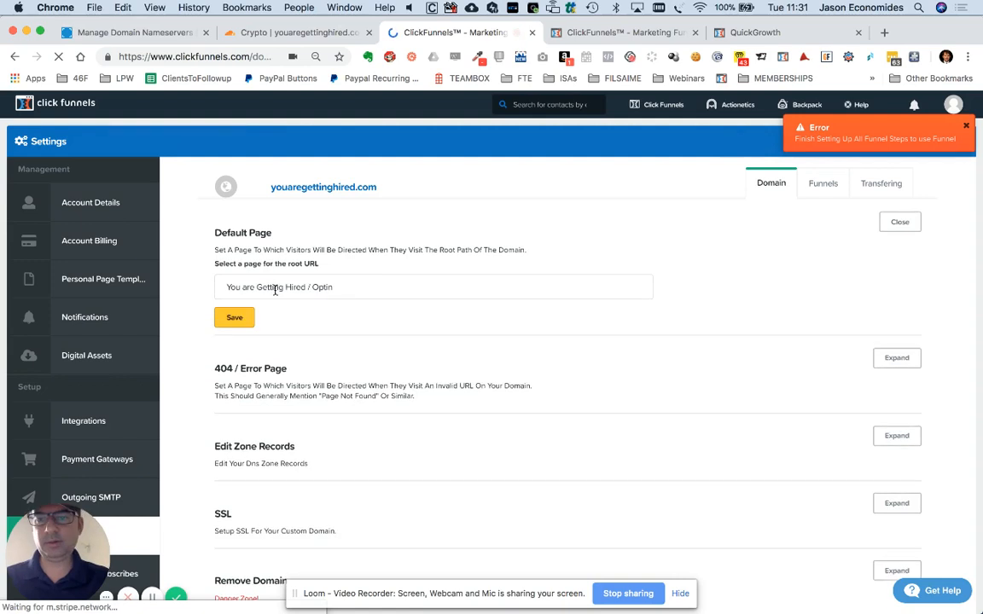
pyautogui.click(335, 290)
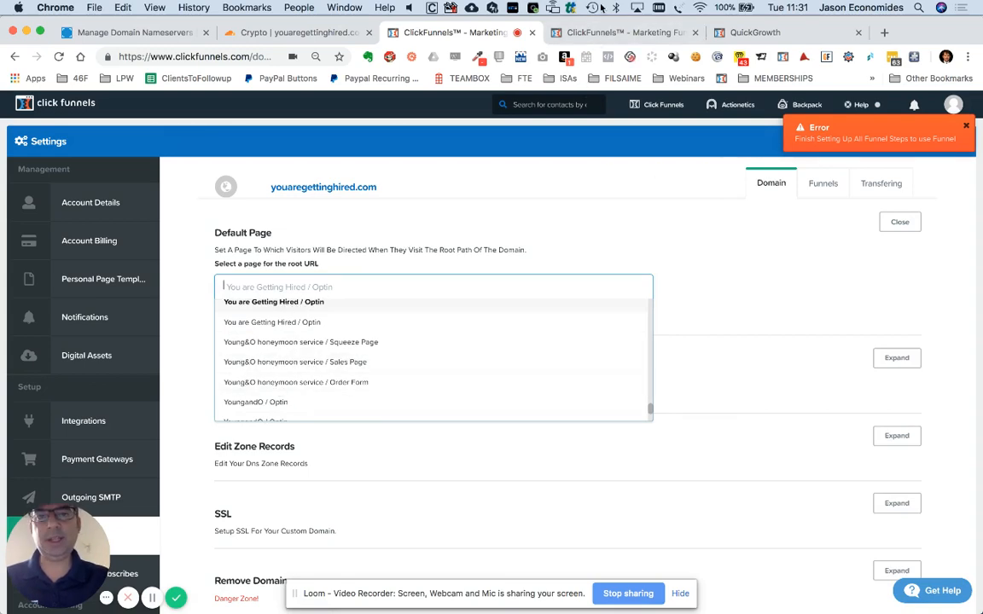
# Check the Waiting List funnel step's name in its publishing settings and return to the step overview.
pyautogui.click(598, 41)
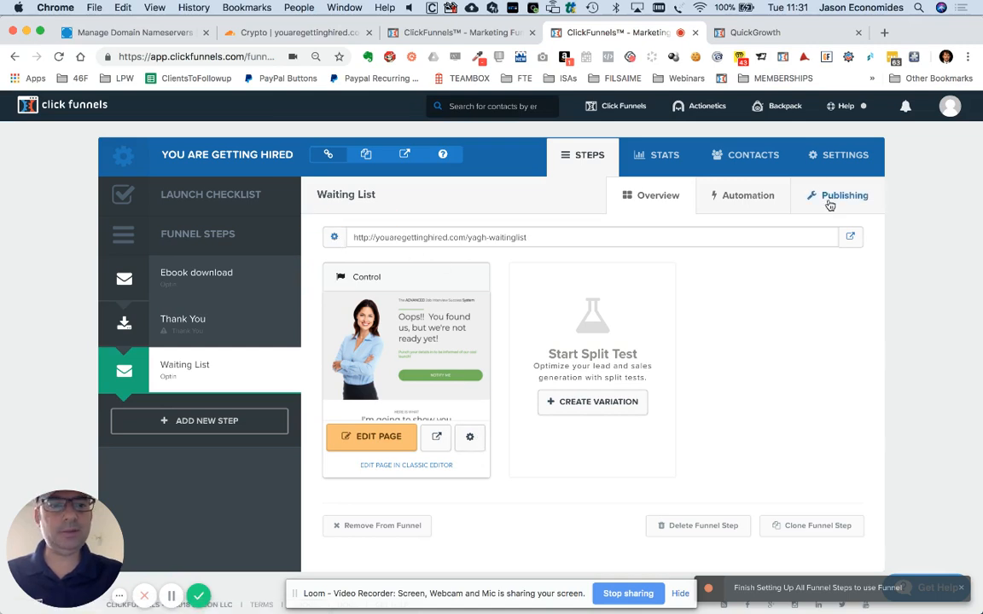
pyautogui.click(710, 196)
pyautogui.click(828, 201)
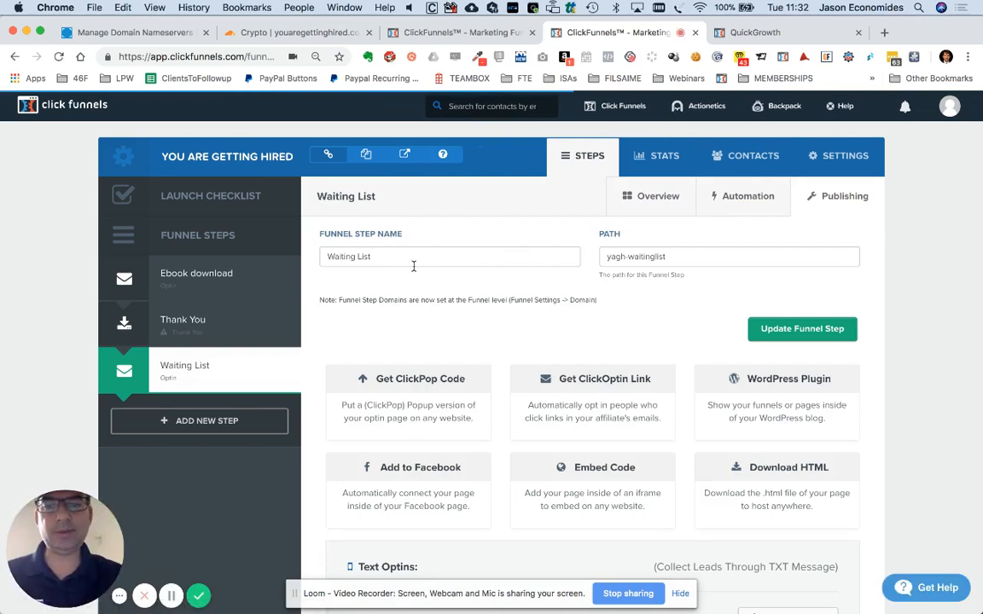
pyautogui.doubleClick(388, 259)
pyautogui.tripleClick(388, 259)
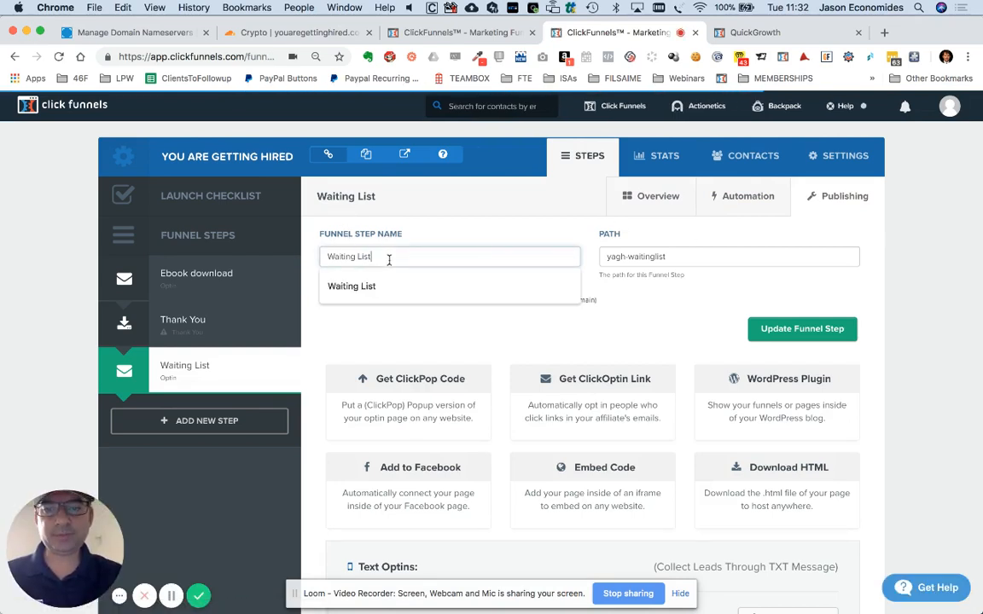
pyautogui.click(15, 56)
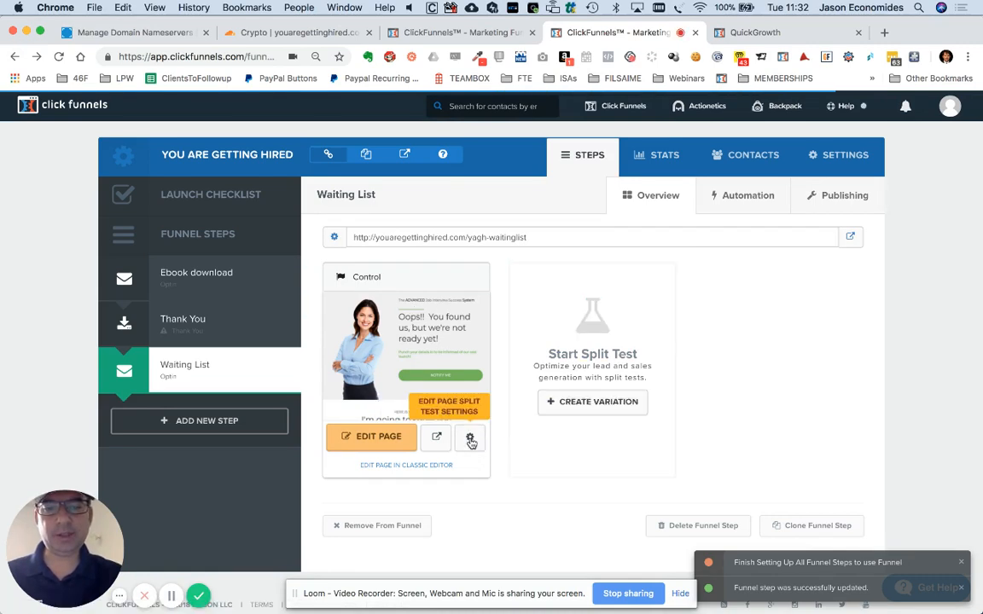
# Rename the Waiting List step's control page to "YAGH Waiting List" in its page settings.
pyautogui.click(472, 440)
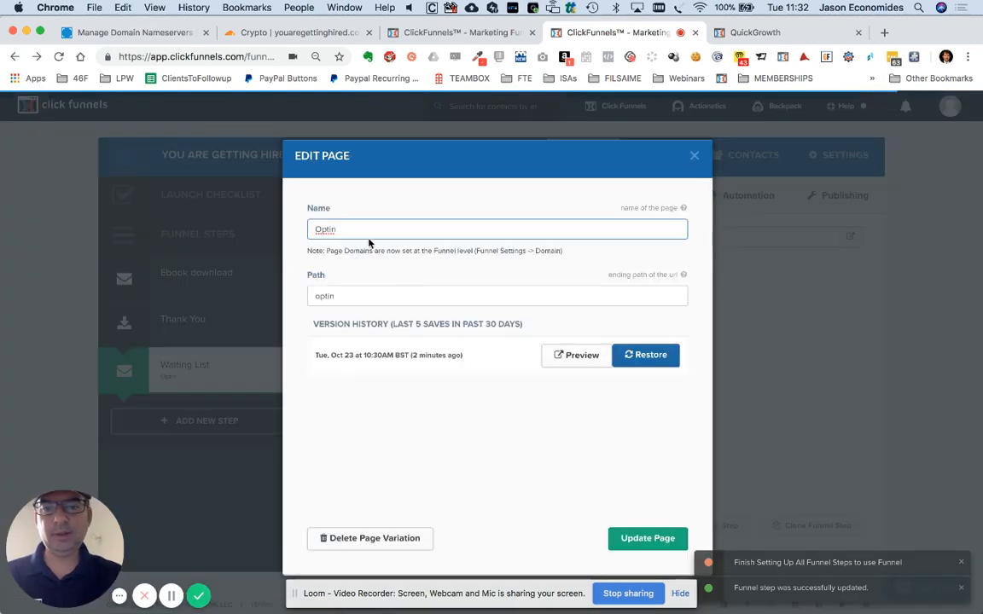
pyautogui.click(364, 225)
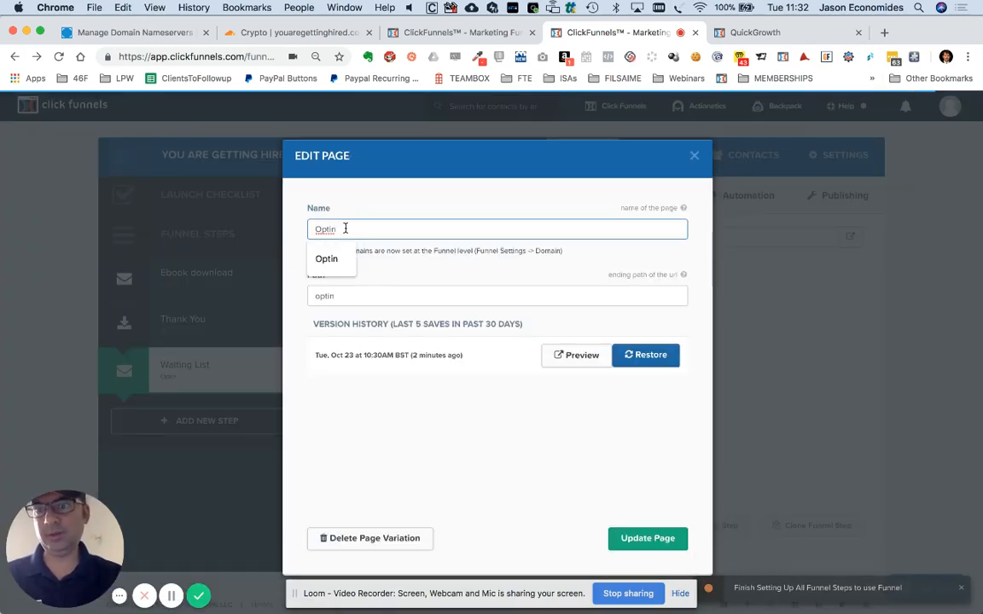
pyautogui.doubleClick(345, 228)
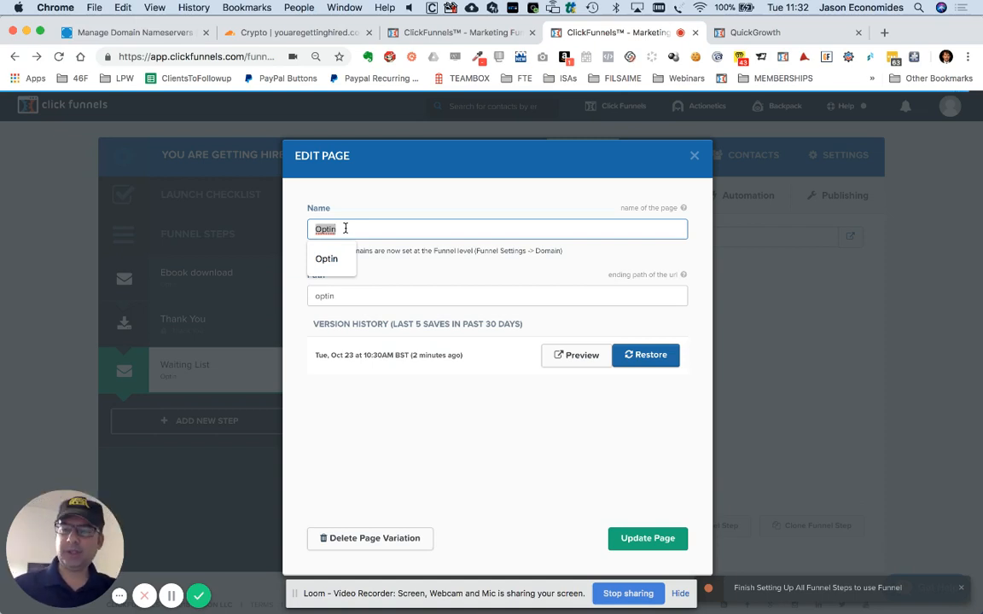
pyautogui.write('Waiting List')
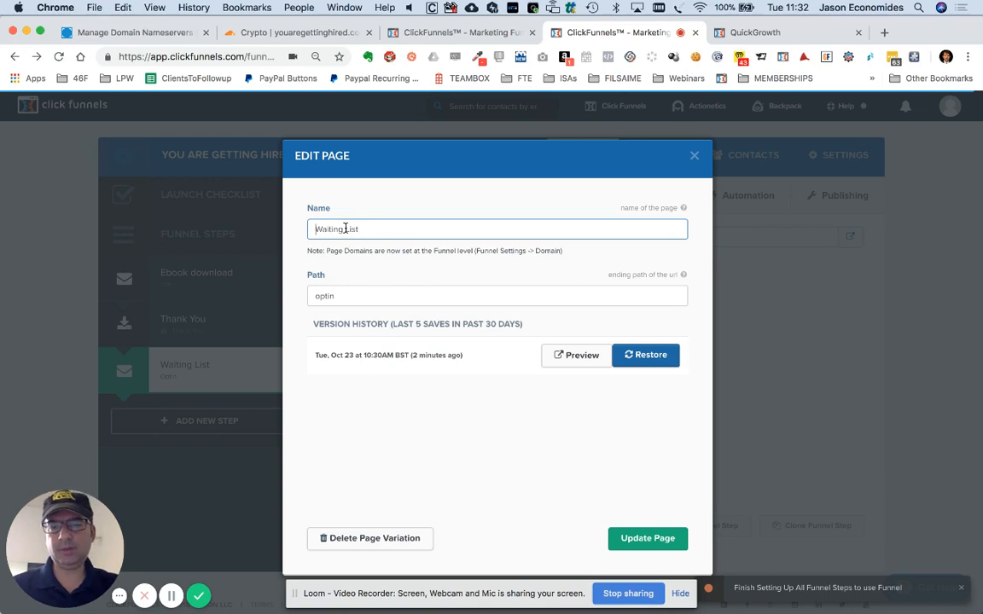
pyautogui.write('YAGH')
pyautogui.press('super+a')
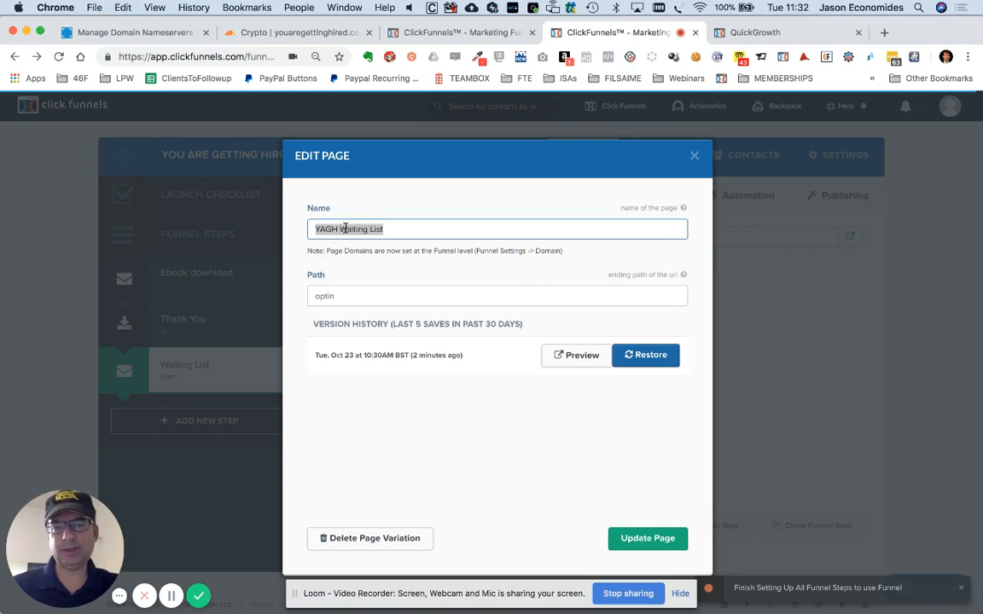
# Set the page's path to "yagh-waitinglist-v1" and update the page.
pyautogui.click(343, 295)
pyautogui.press('super+a')
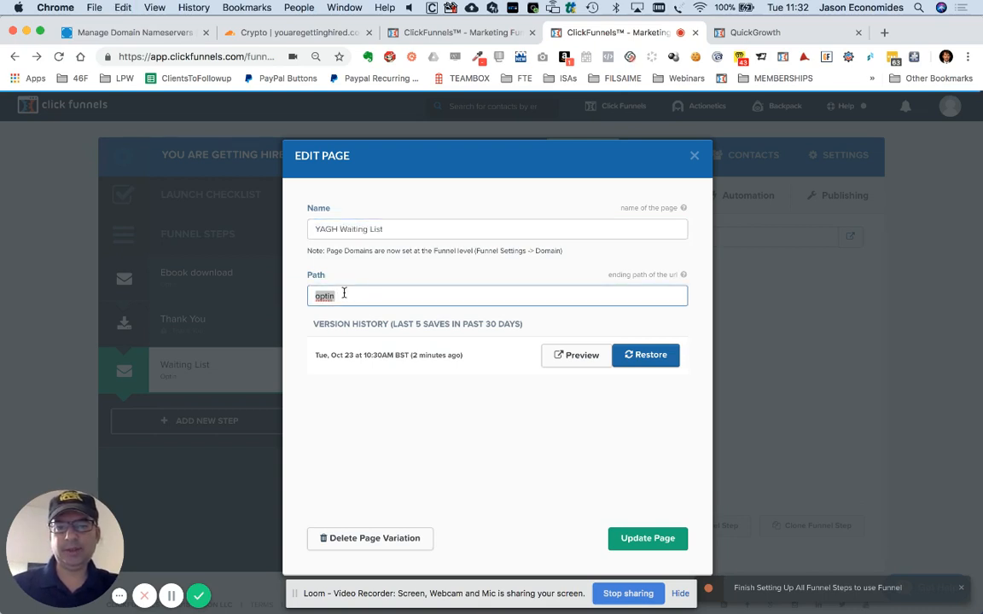
pyautogui.write('yagh-wai')
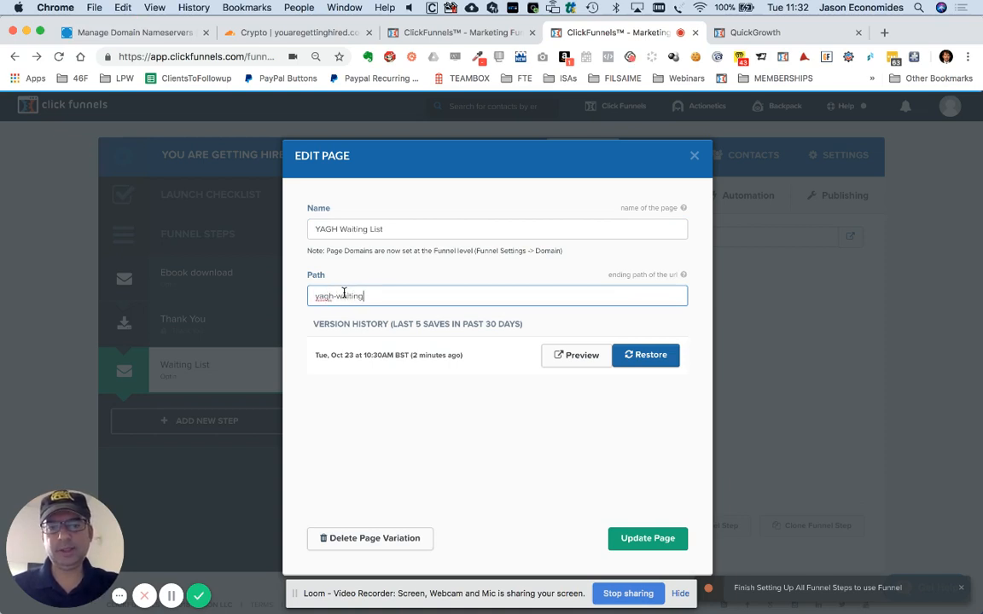
pyautogui.write('tinglist-v1')
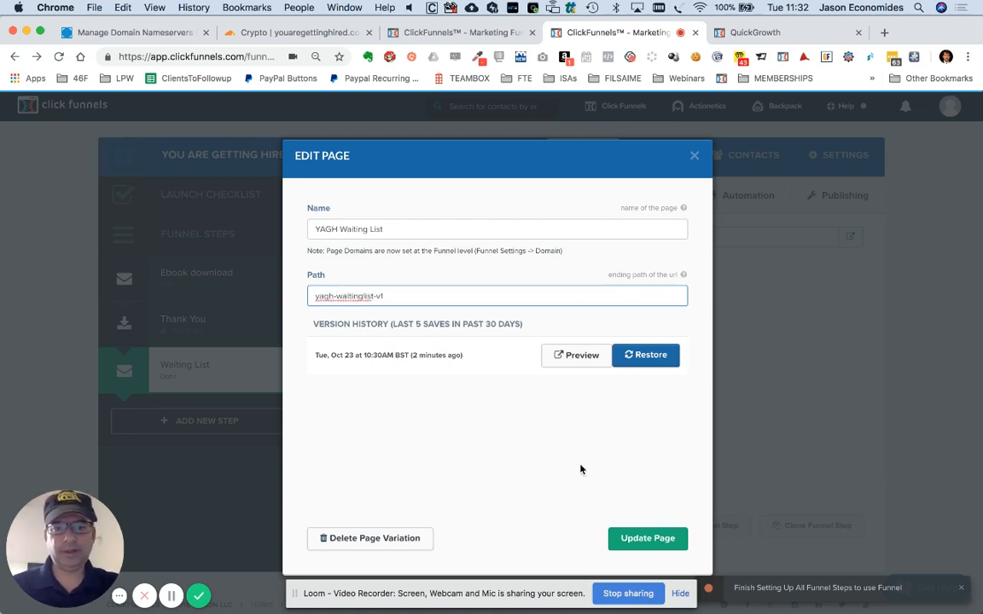
pyautogui.click(646, 537)
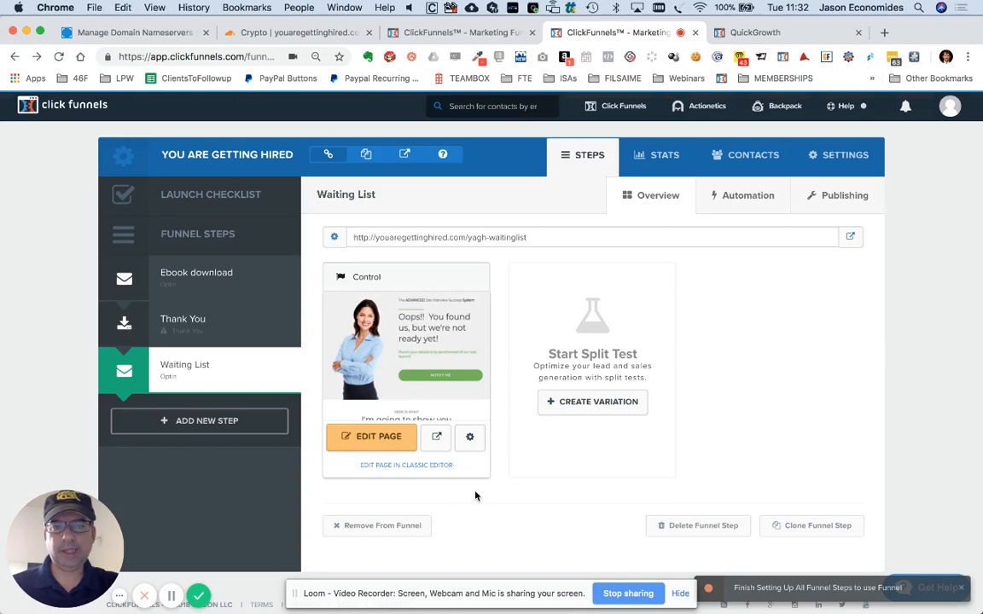
# Set the youaregettinghired.com domain's default page to "You are Getting Hired / YAGH Waiting List" and save it.
pyautogui.click(455, 34)
pyautogui.click(543, 209)
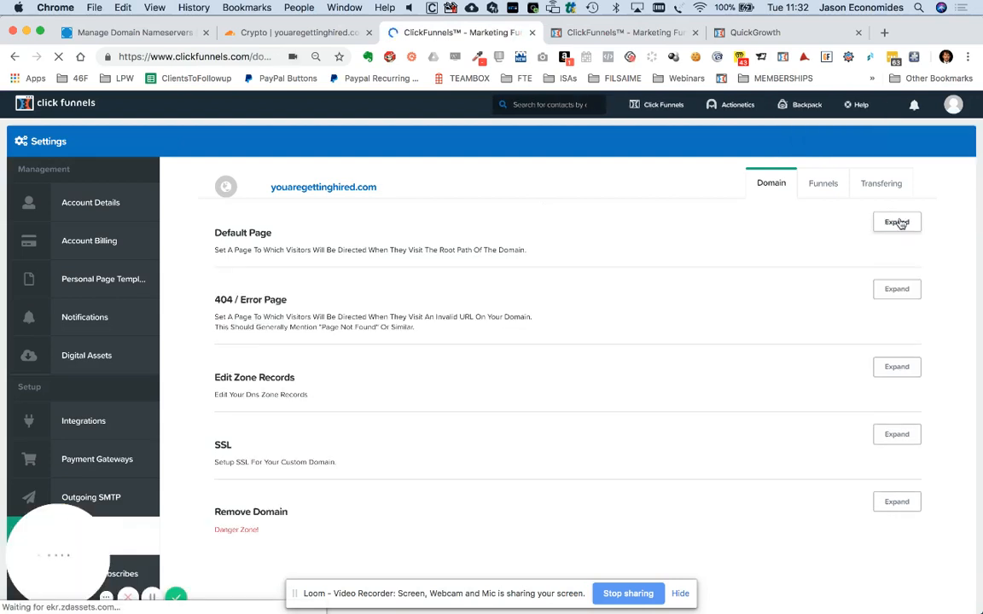
pyautogui.click(898, 222)
pyautogui.click(900, 223)
pyautogui.click(900, 223)
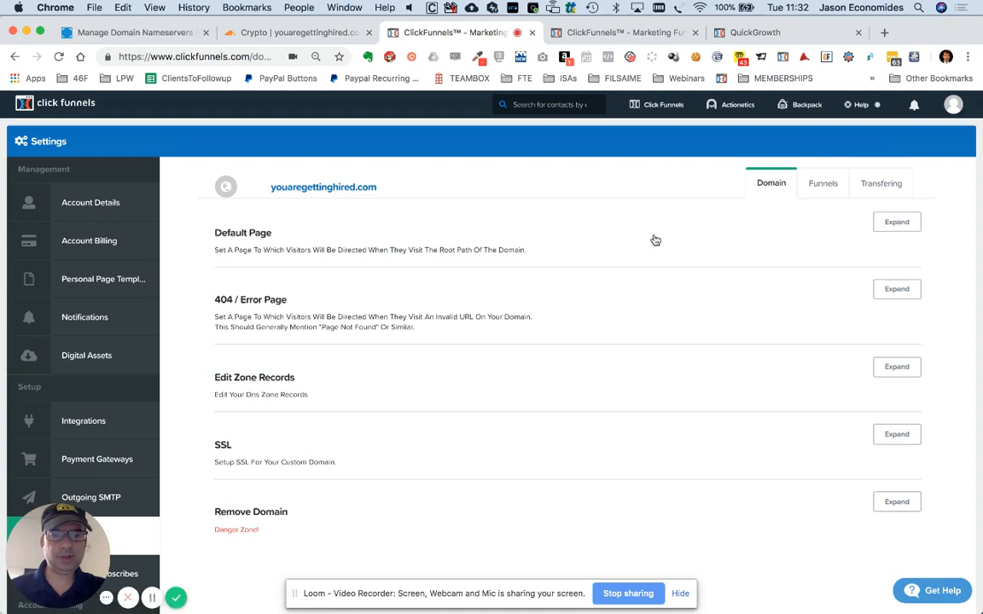
pyautogui.click(908, 227)
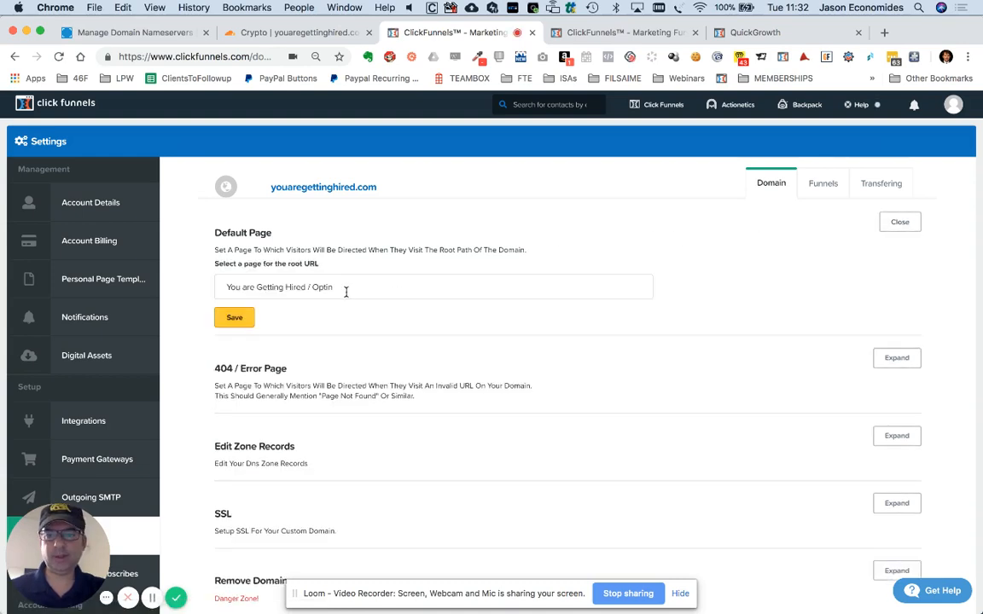
pyautogui.click(345, 292)
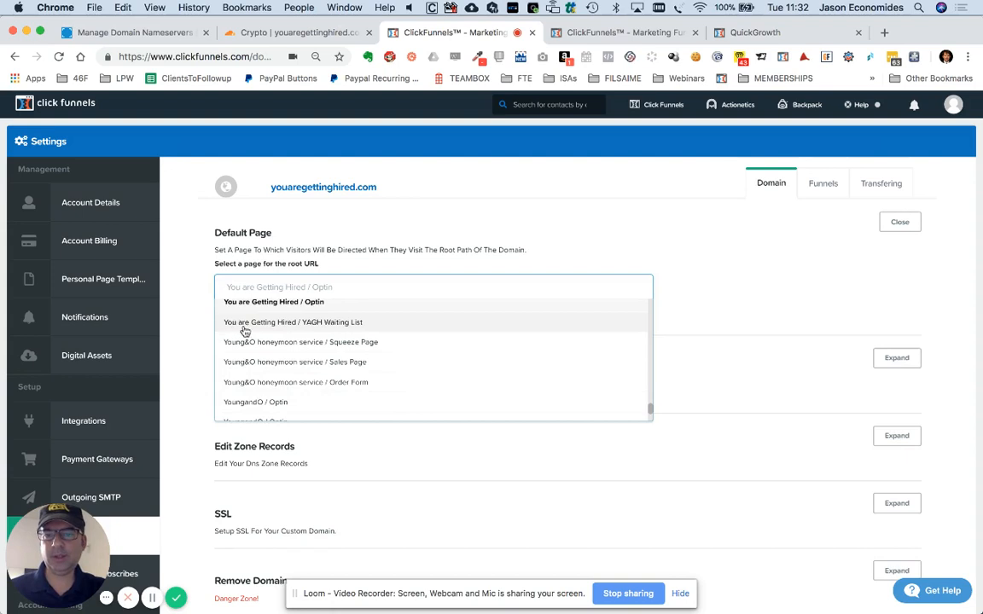
pyautogui.click(344, 325)
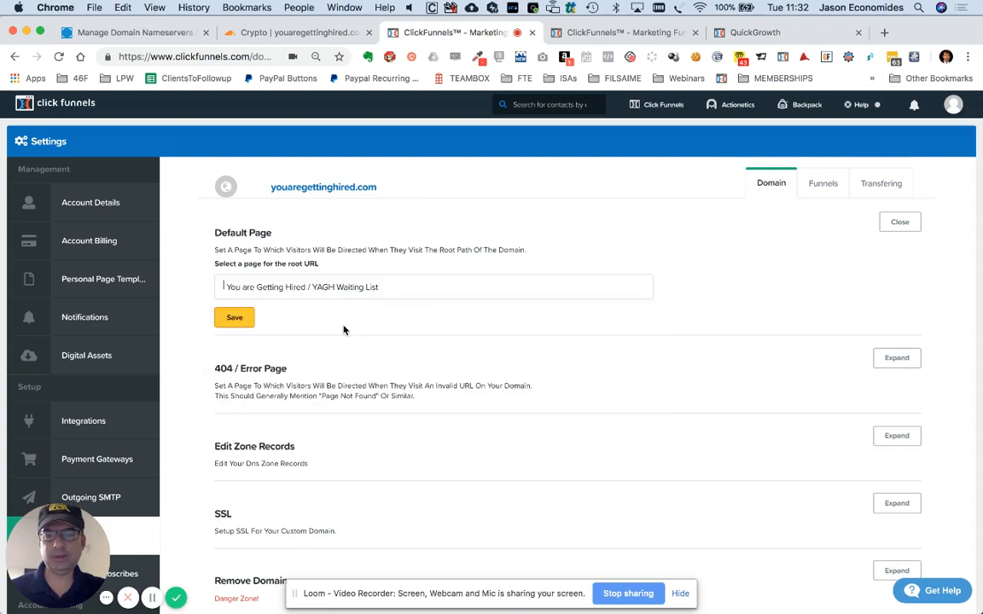
pyautogui.click(241, 319)
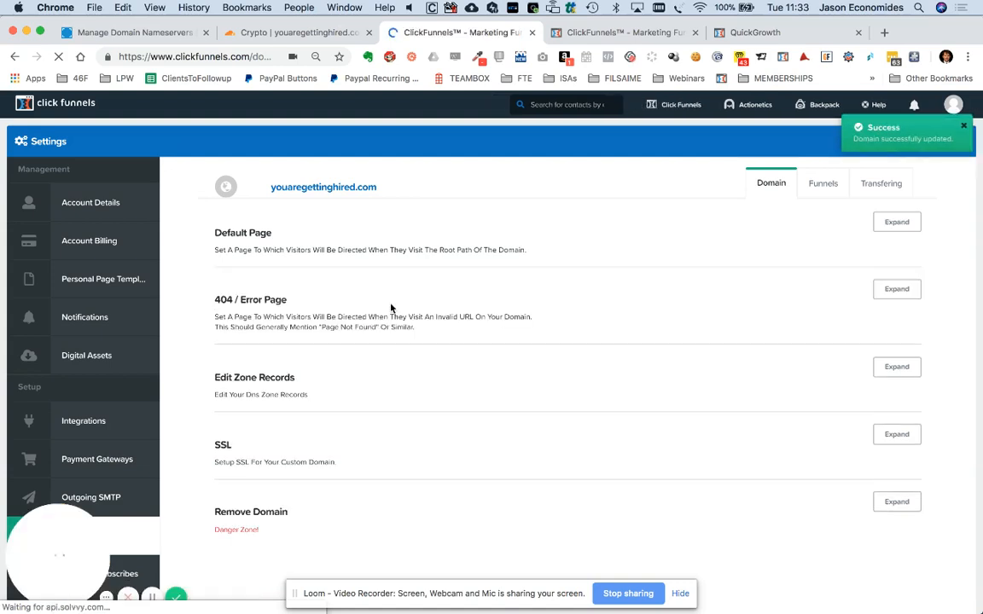
# Load the root address youaregettinghired.com in the live site and examine its Notify Me sign-up popup.
pyautogui.click(755, 32)
pyautogui.click(290, 56)
pyautogui.moveTo(274, 56); pyautogui.dragTo(359, 58)
pyautogui.press('BackSpace')
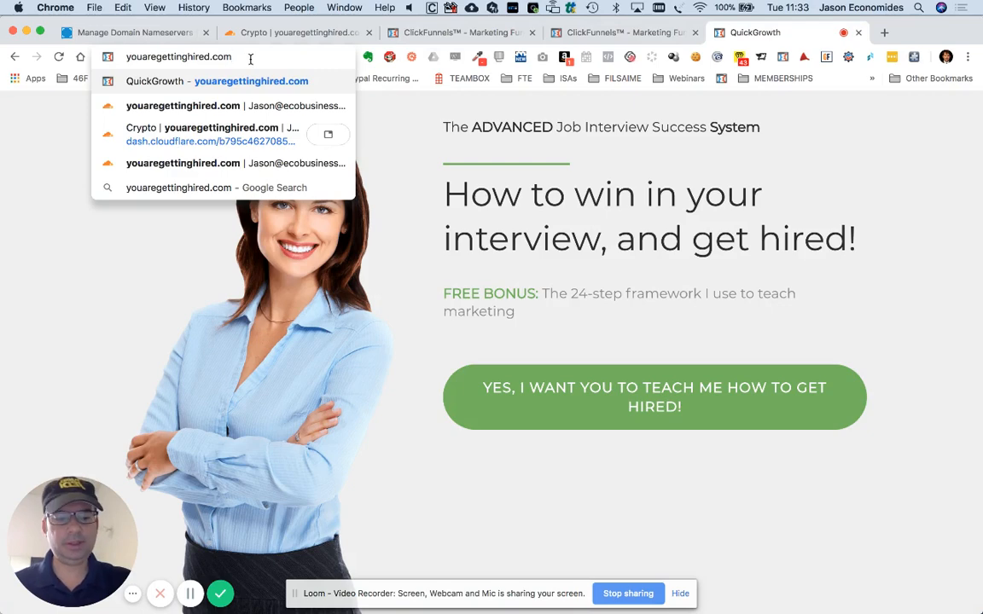
pyautogui.press('Return')
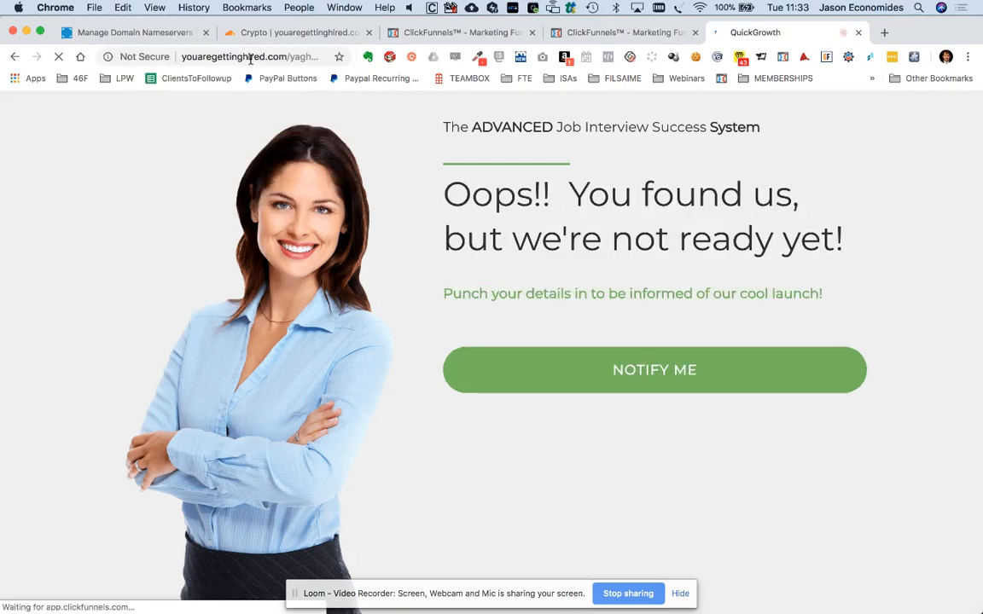
pyautogui.click(657, 370)
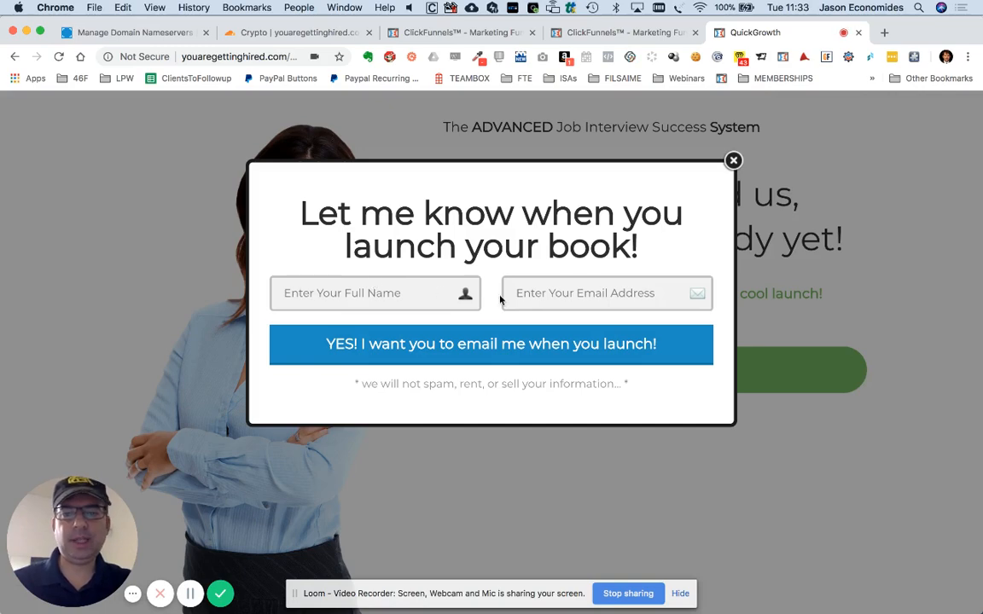
pyautogui.click(732, 161)
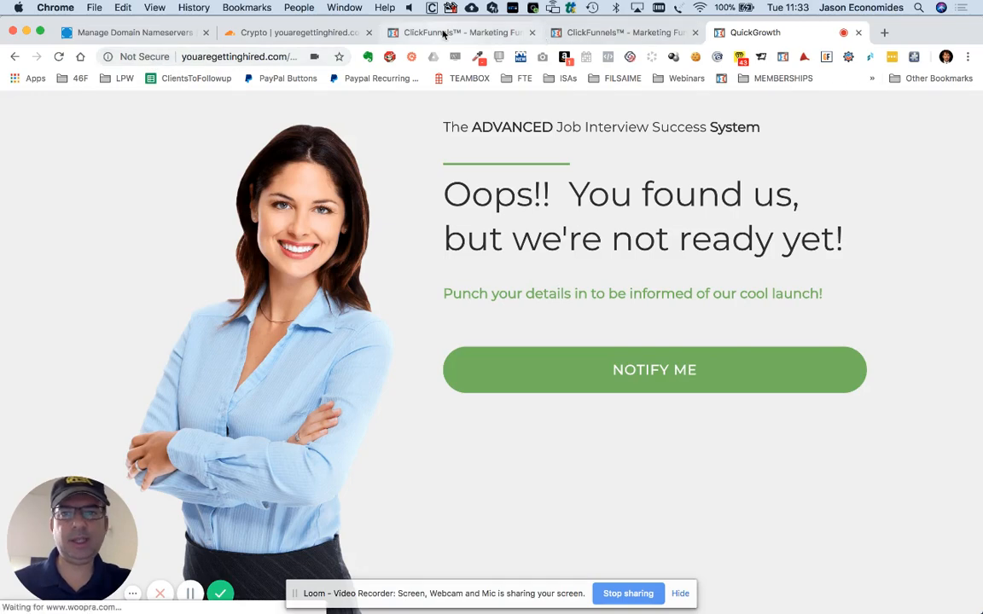
# Run the SSL check for youaregettinghired.com in its ClickFunnels domain settings and review the SSL status.
pyautogui.click(442, 32)
pyautogui.scroll(-1, 594, 397)
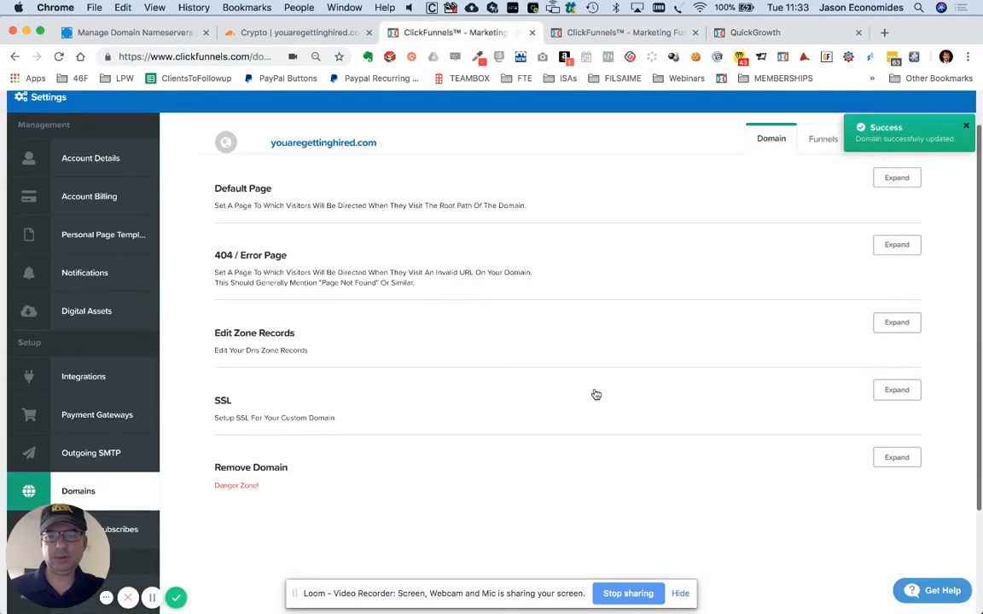
pyautogui.click(894, 391)
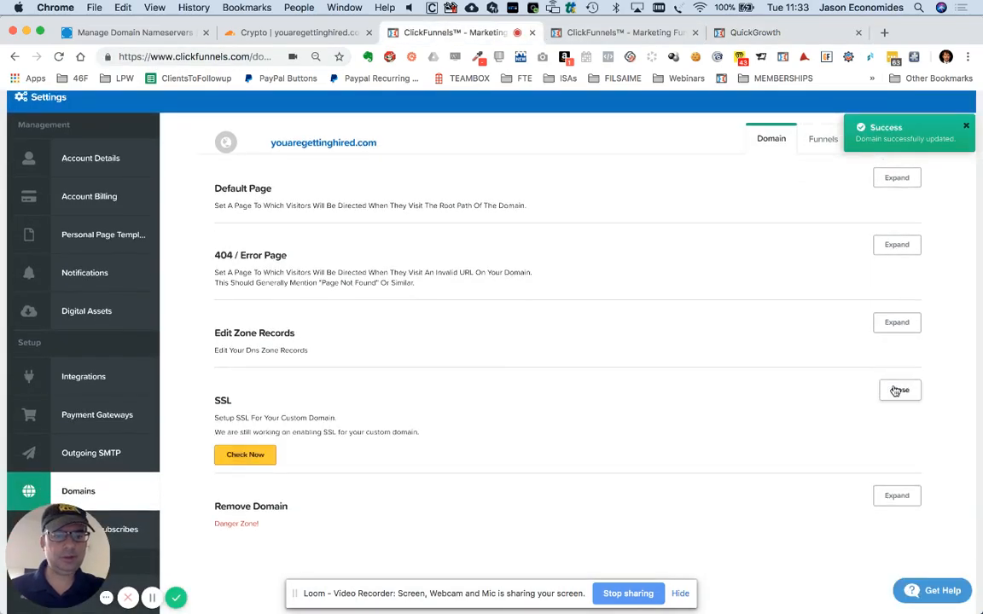
pyautogui.click(242, 457)
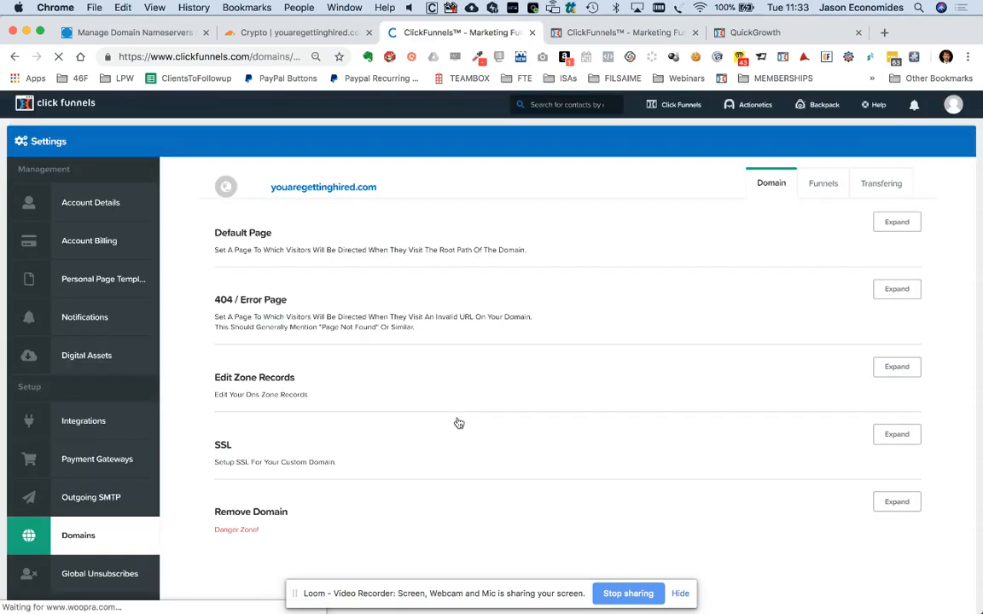
pyautogui.click(903, 434)
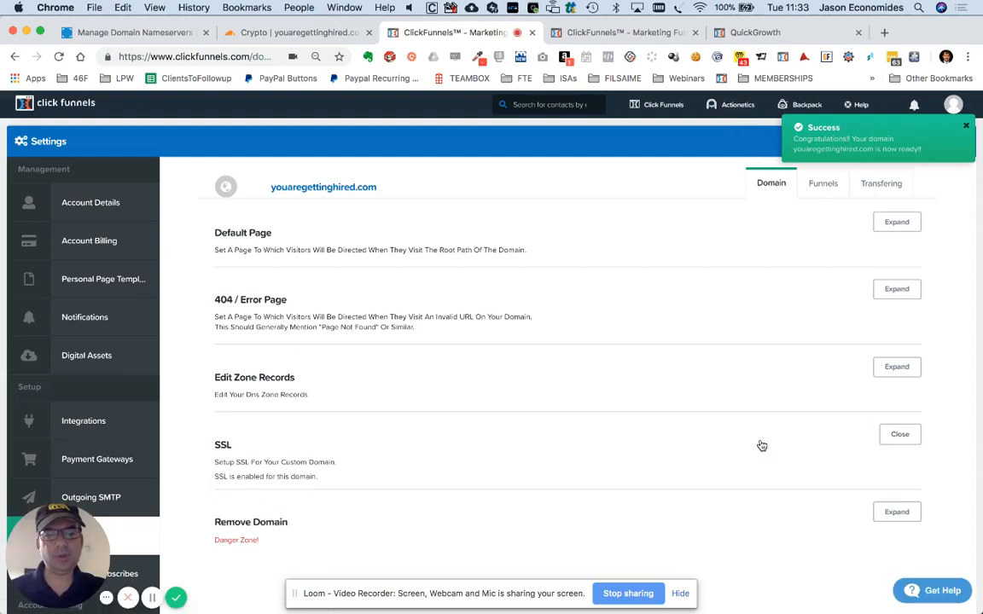
pyautogui.moveTo(205, 478); pyautogui.dragTo(342, 483)
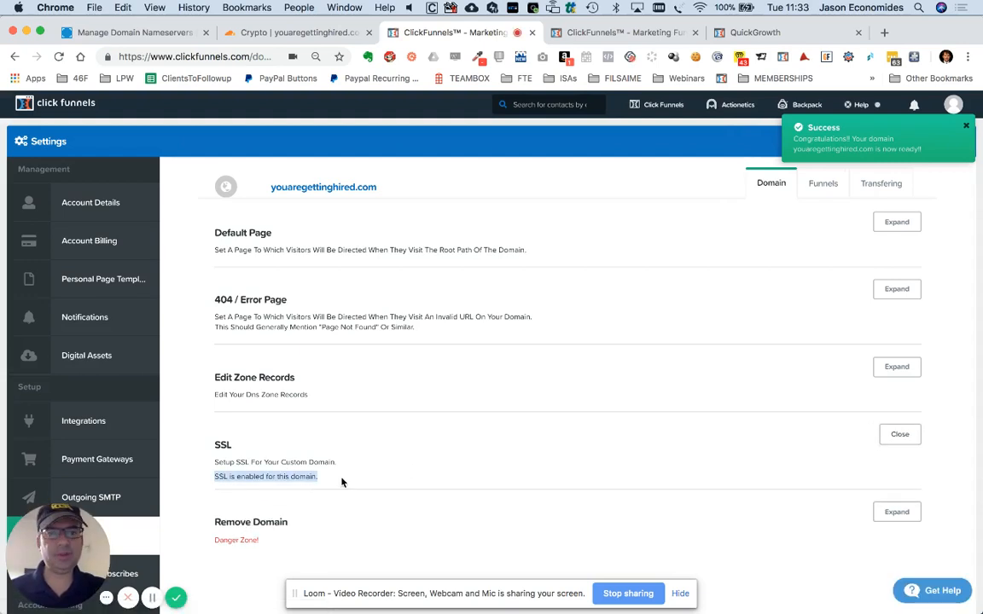
pyautogui.click(342, 483)
# Reload the live site from the root address youaregettinghired.com to check whether it uses a secure connection.
pyautogui.click(759, 34)
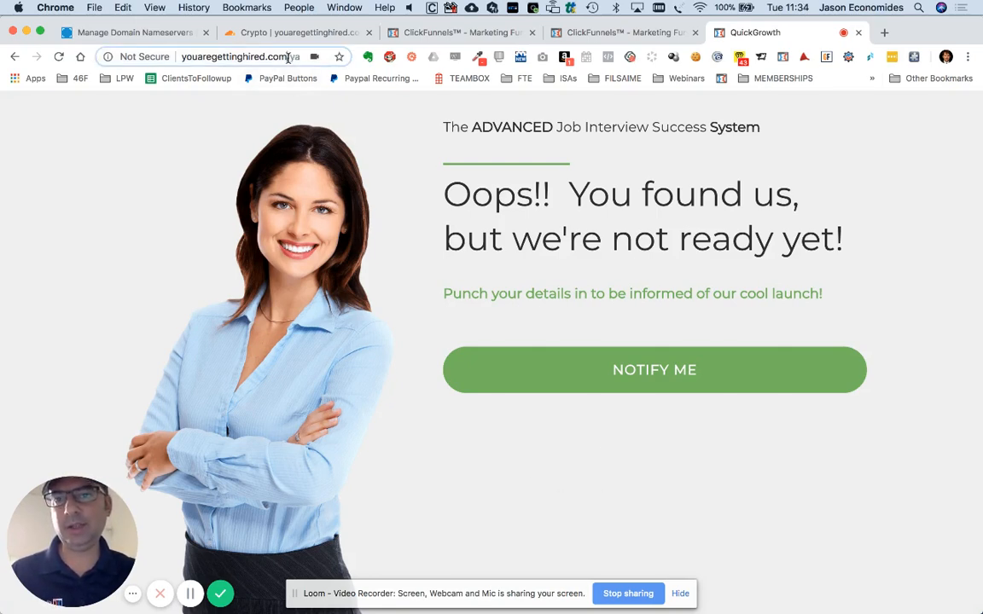
pyautogui.moveTo(289, 57); pyautogui.dragTo(337, 58)
pyautogui.press('BackSpace')
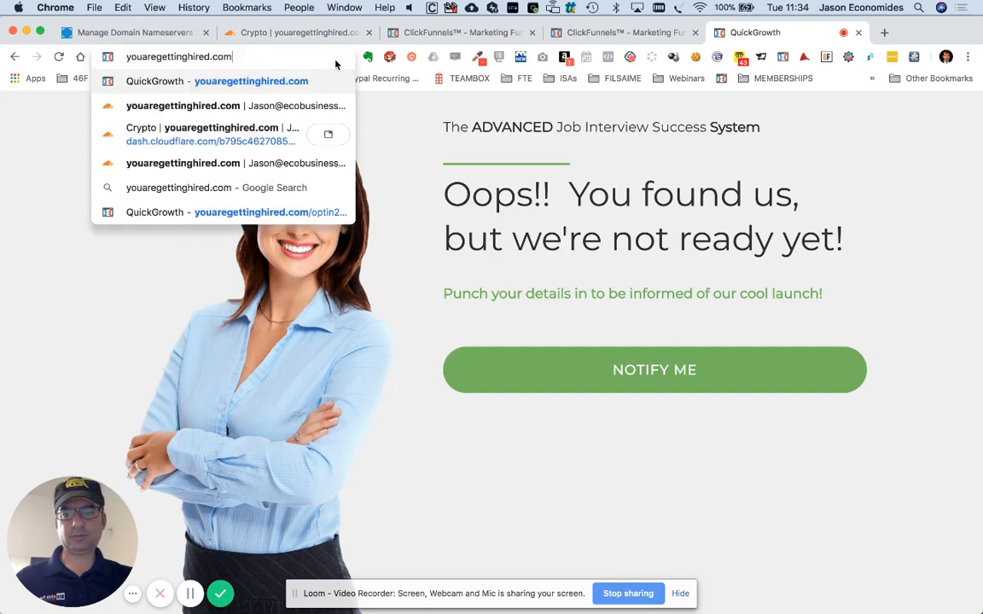
pyautogui.press('Return')
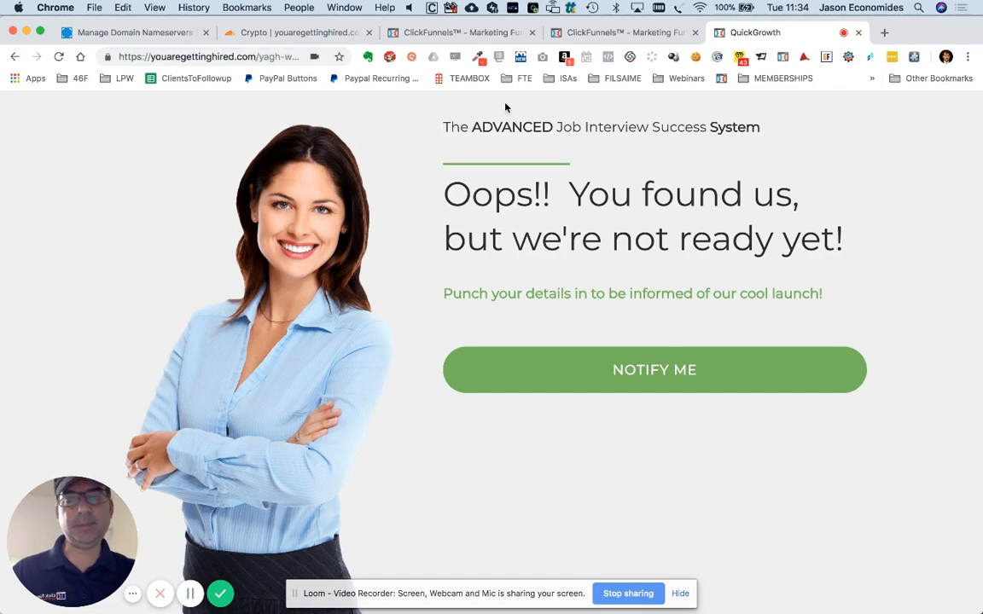
# In Cloudflare's DNS settings for youaregettinghired.com, start a new CNAME record and name it specialoffers.
pyautogui.click(301, 32)
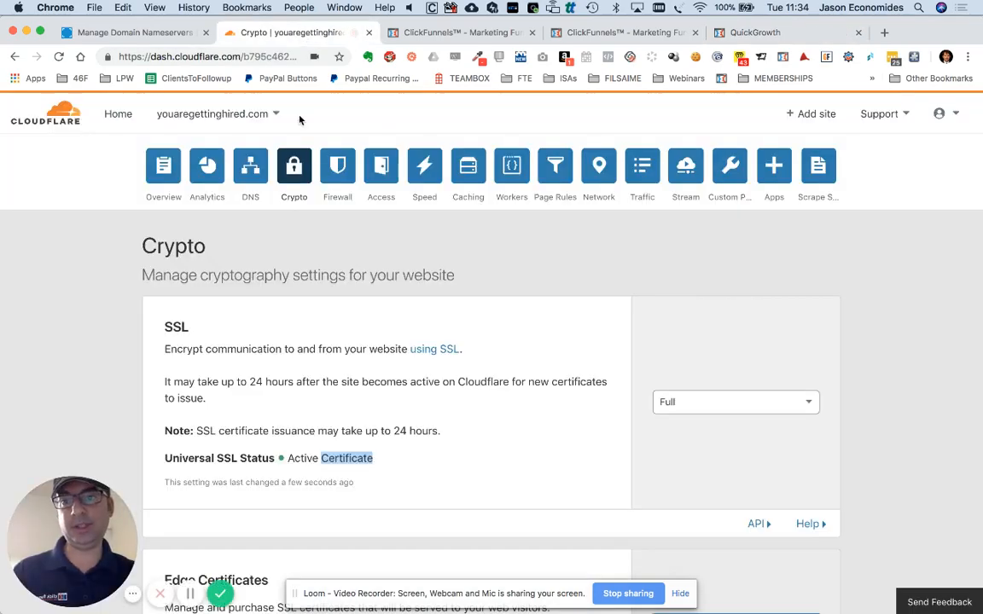
pyautogui.click(250, 168)
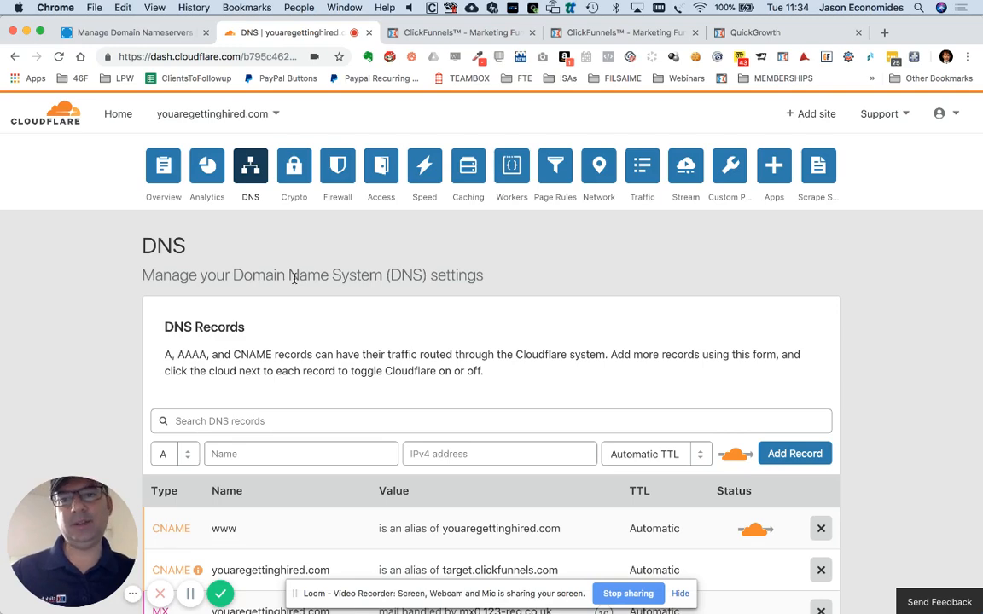
pyautogui.scroll(-3, 293, 278)
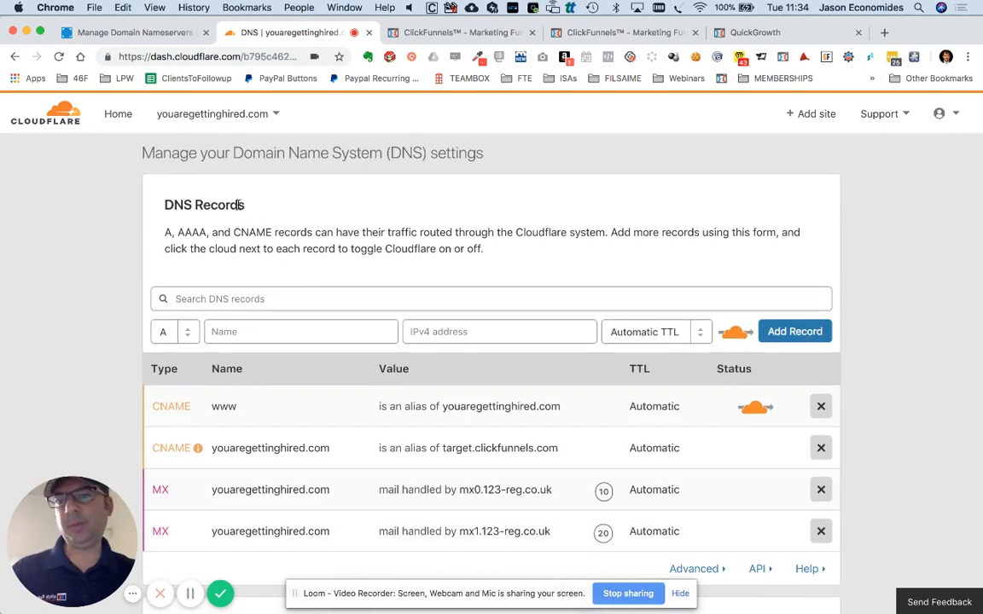
pyautogui.click(177, 334)
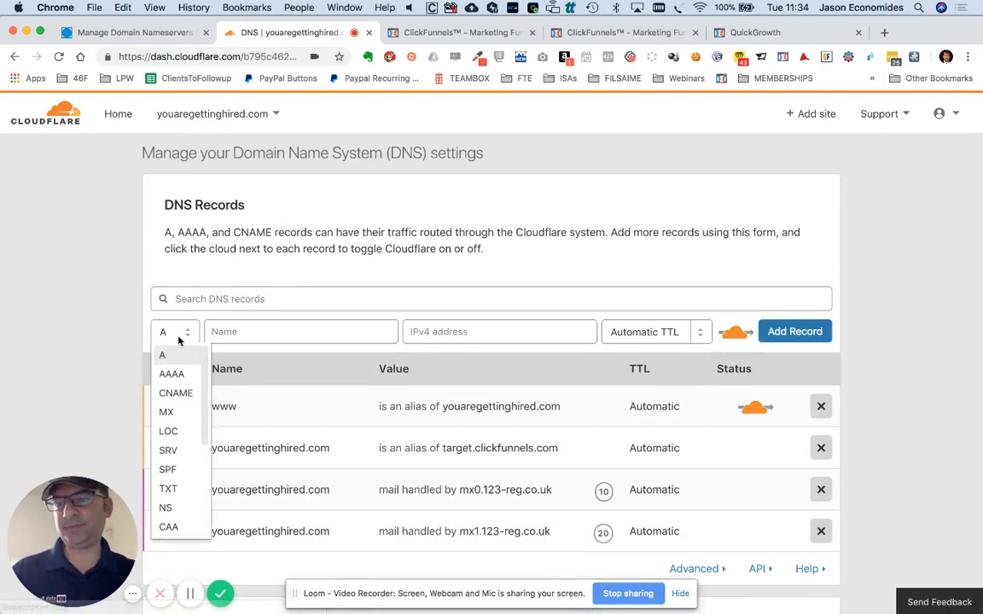
pyautogui.click(174, 394)
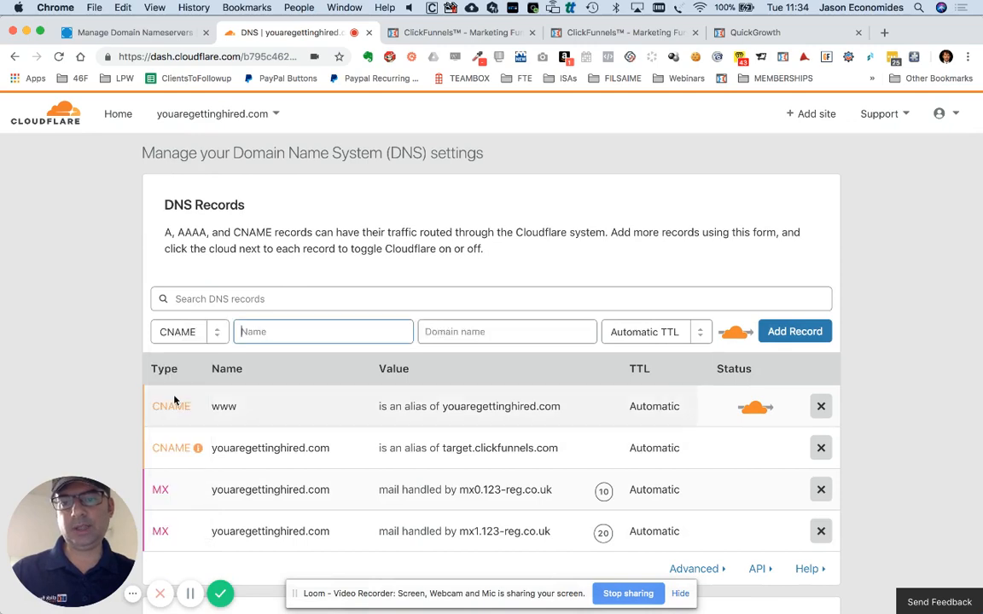
pyautogui.click(263, 328)
pyautogui.write('specialo')
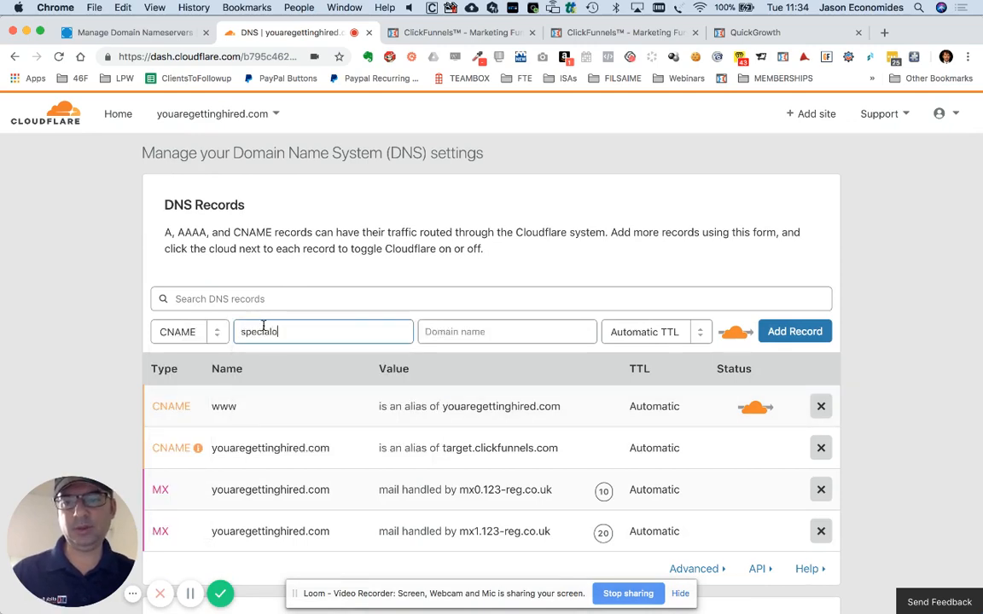
pyautogui.write('ffers')
pyautogui.press('Tab')
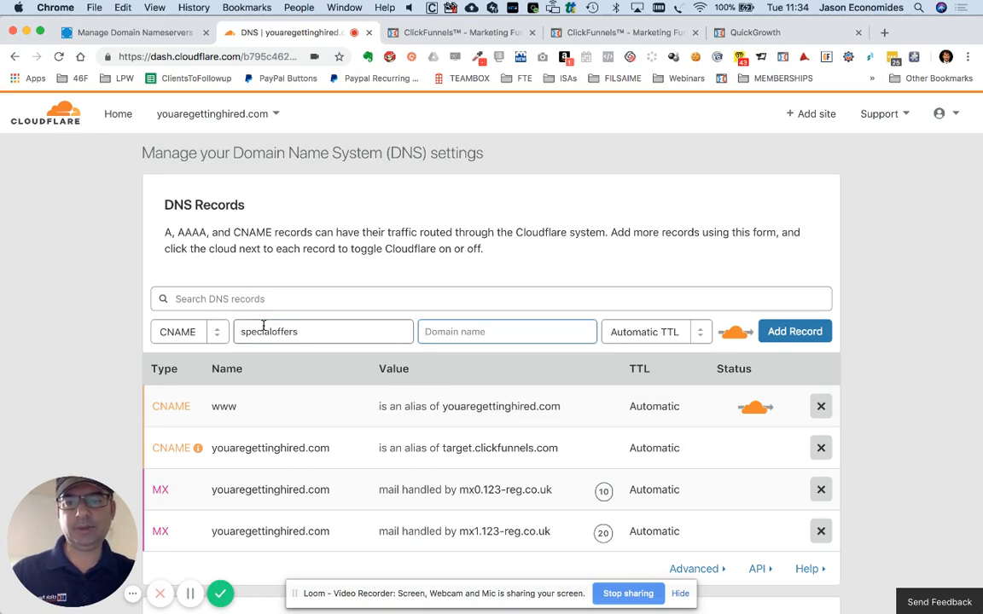
# Point the new specialoffers record at target.clickfunnels.com and add it to the DNS records.
pyautogui.write('target')
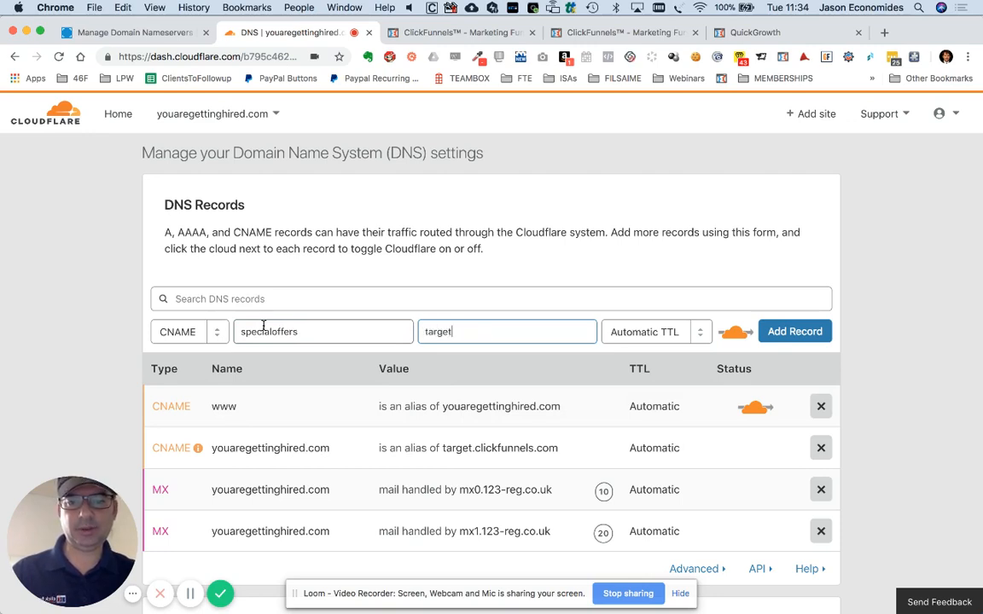
pyautogui.write('.clickfunnels.com')
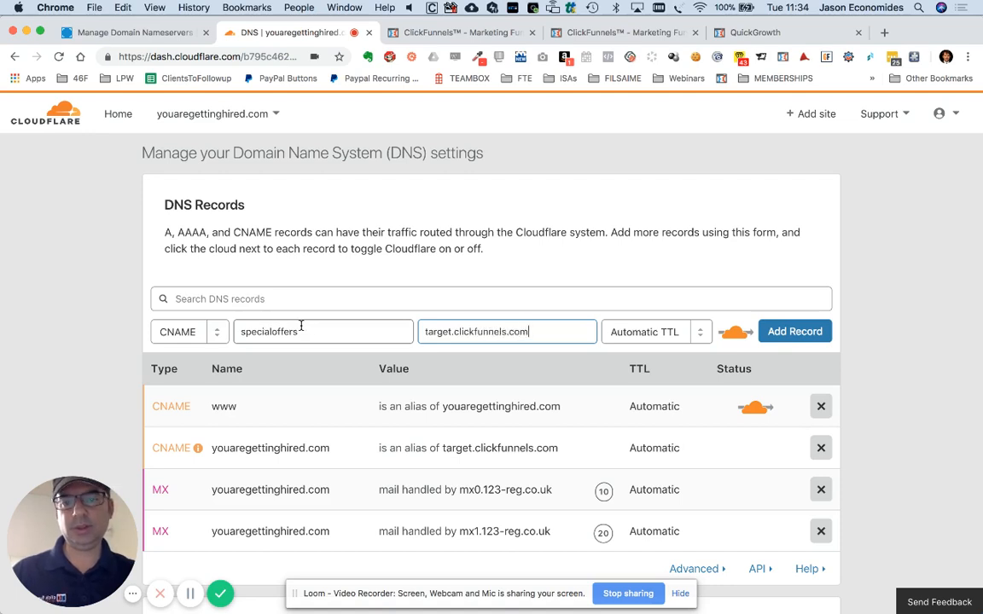
pyautogui.moveTo(528, 331); pyautogui.dragTo(418, 332)
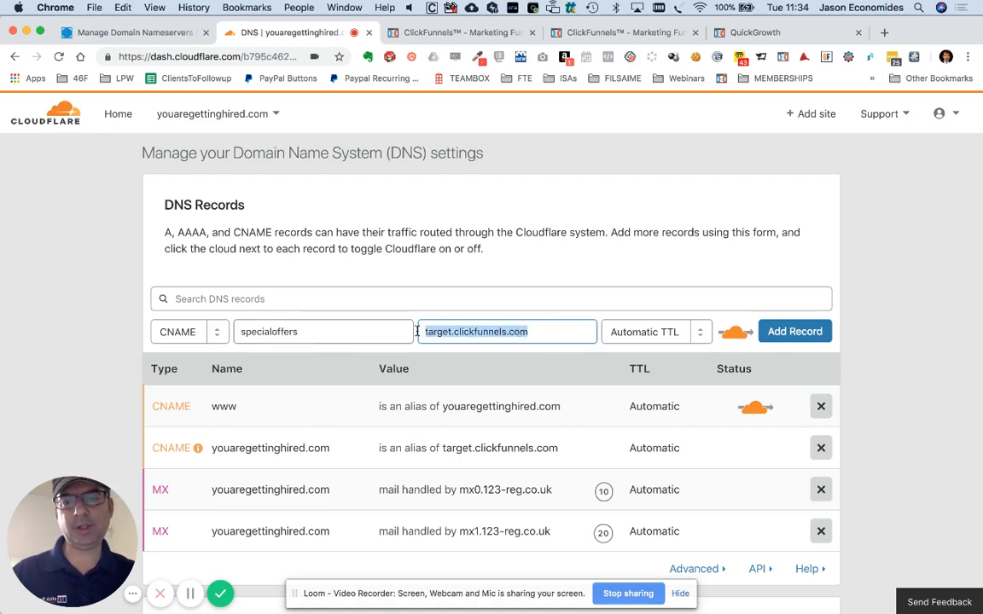
pyautogui.click(334, 334)
pyautogui.doubleClick(333, 336)
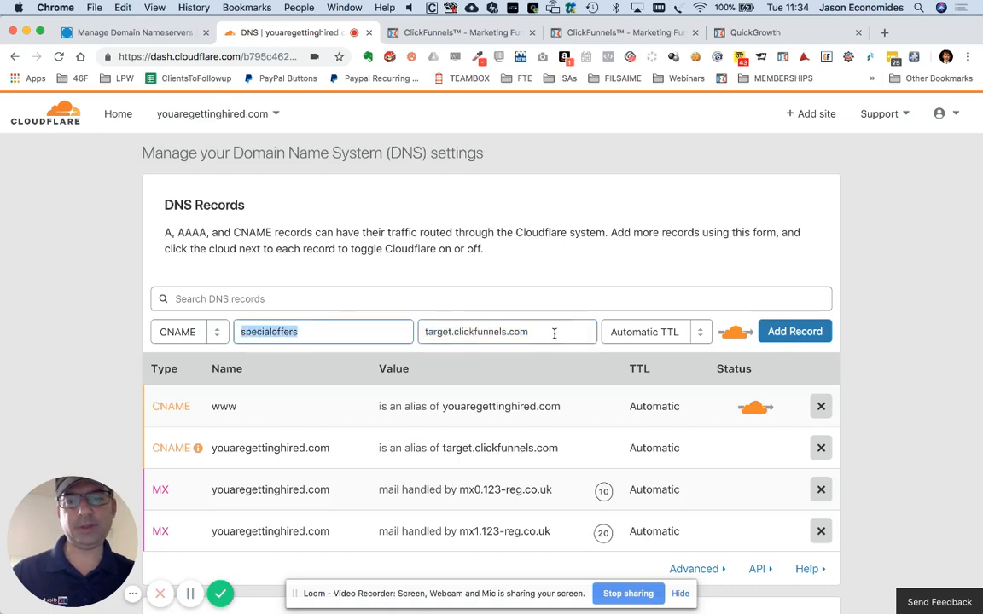
pyautogui.click(824, 336)
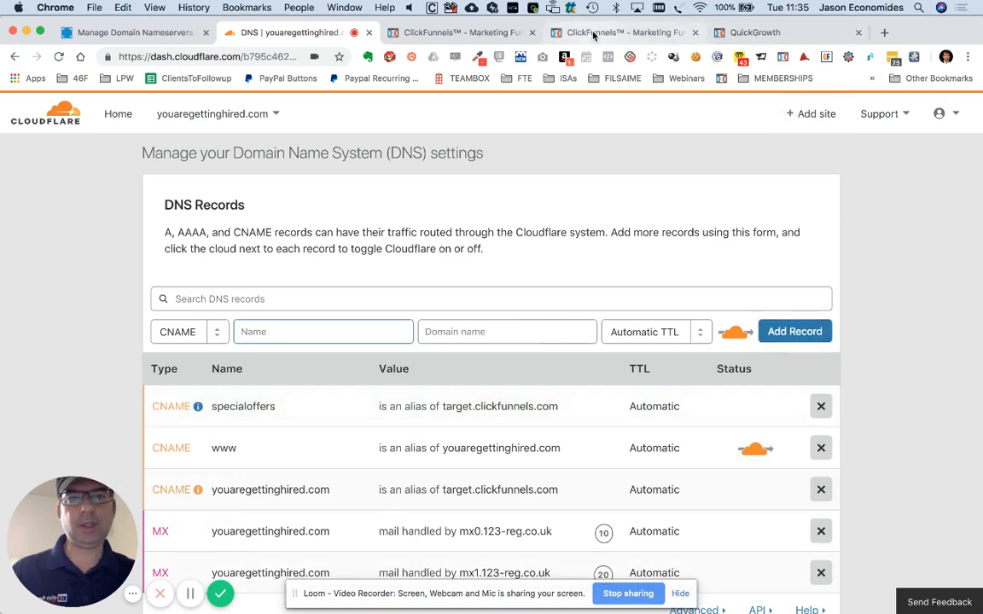
# Switch to ClickFunnels, go to the account's domain settings and start adding an existing domain.
pyautogui.click(467, 34)
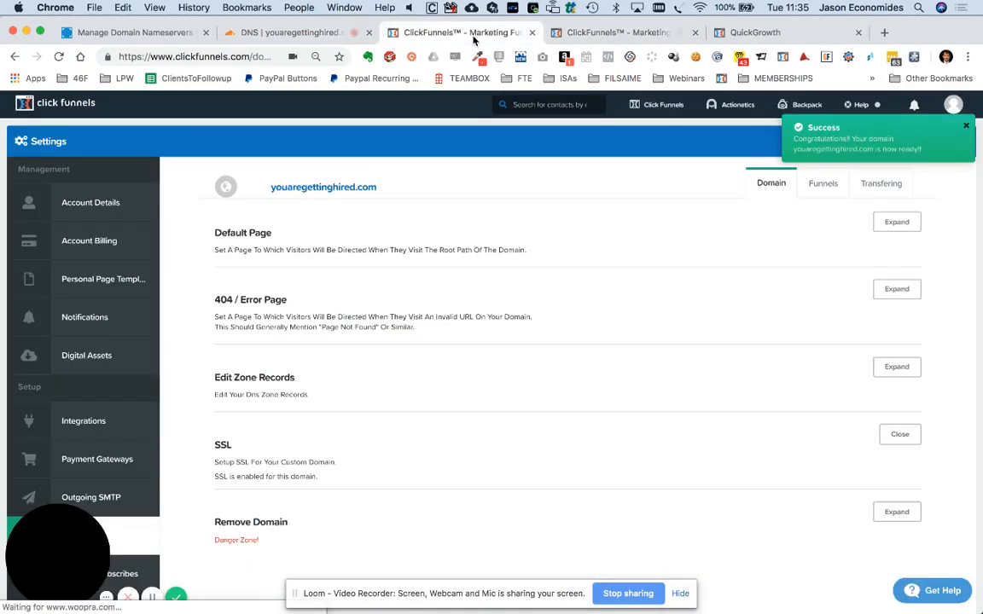
pyautogui.click(959, 113)
pyautogui.click(922, 336)
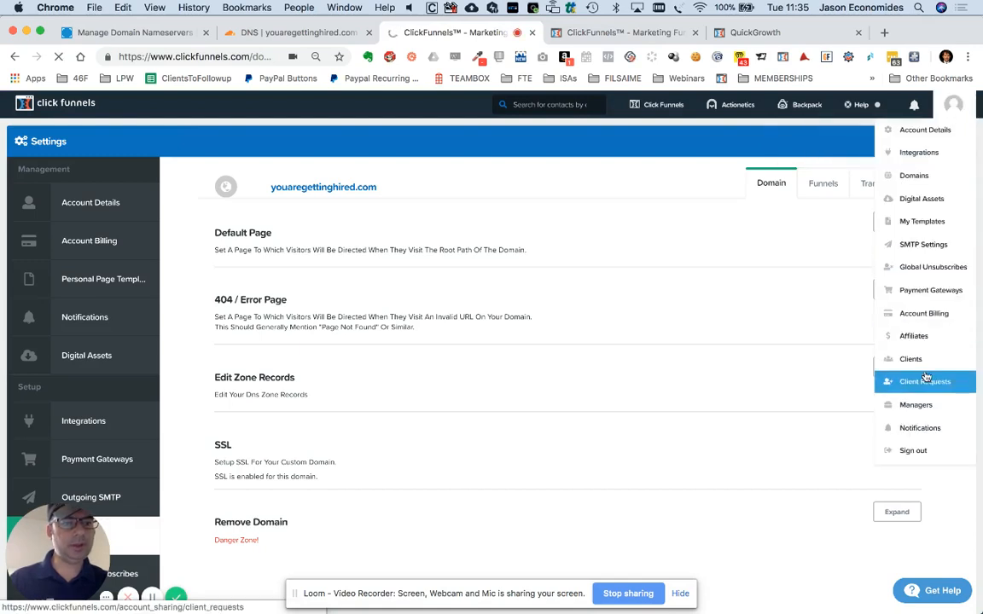
pyautogui.click(953, 104)
pyautogui.click(930, 267)
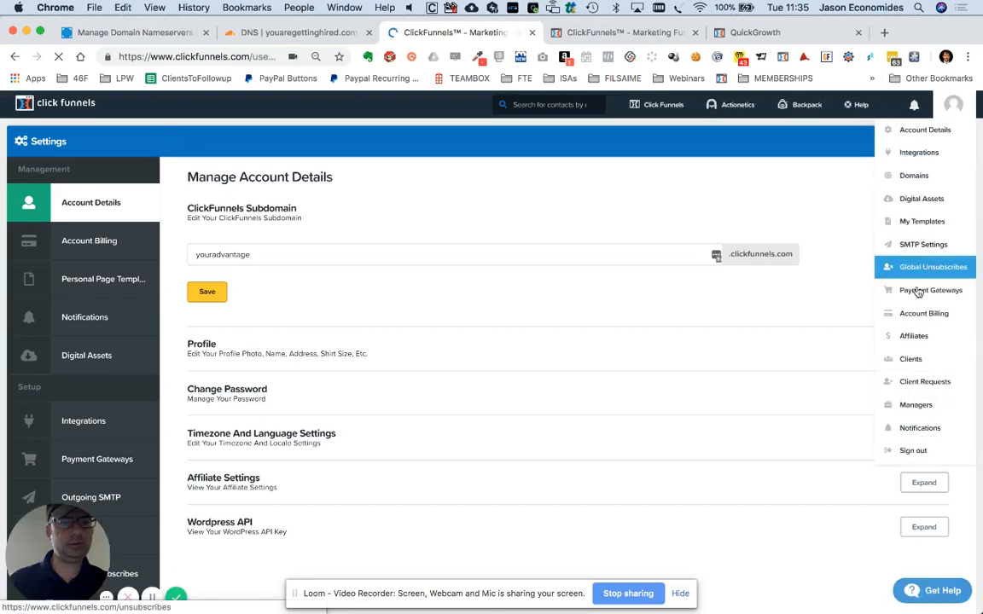
pyautogui.click(915, 178)
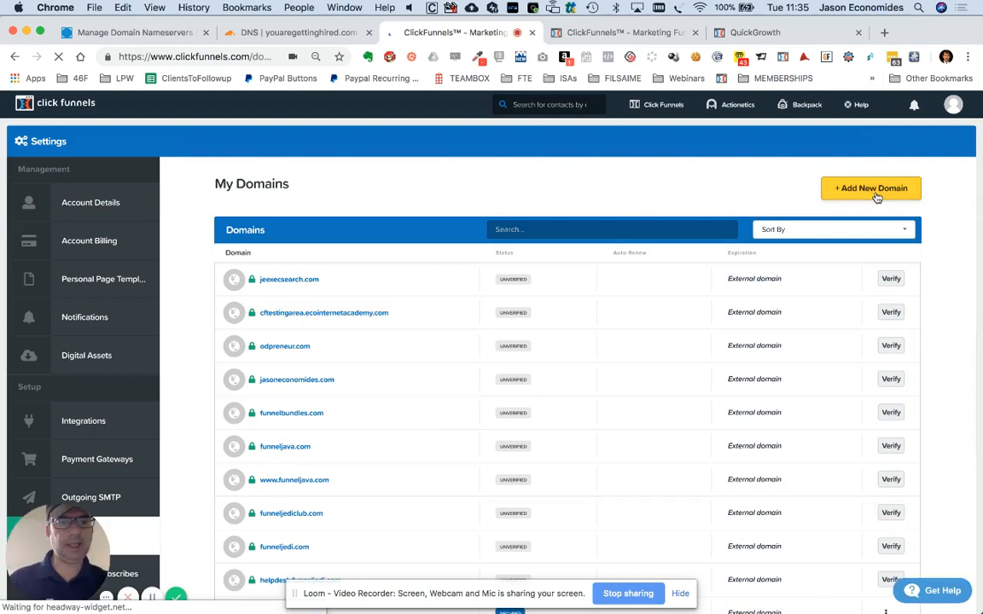
pyautogui.click(877, 197)
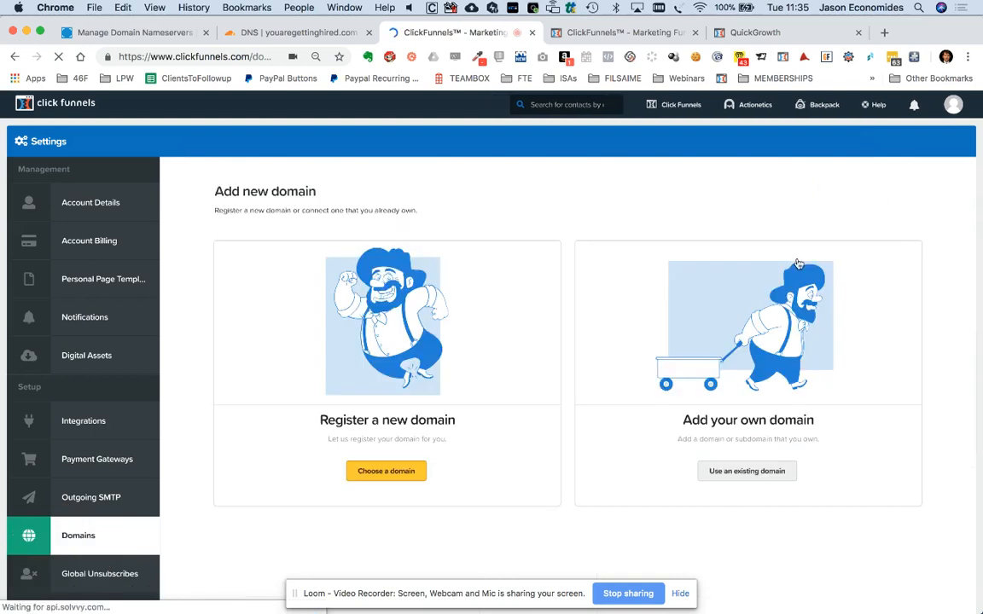
pyautogui.click(747, 470)
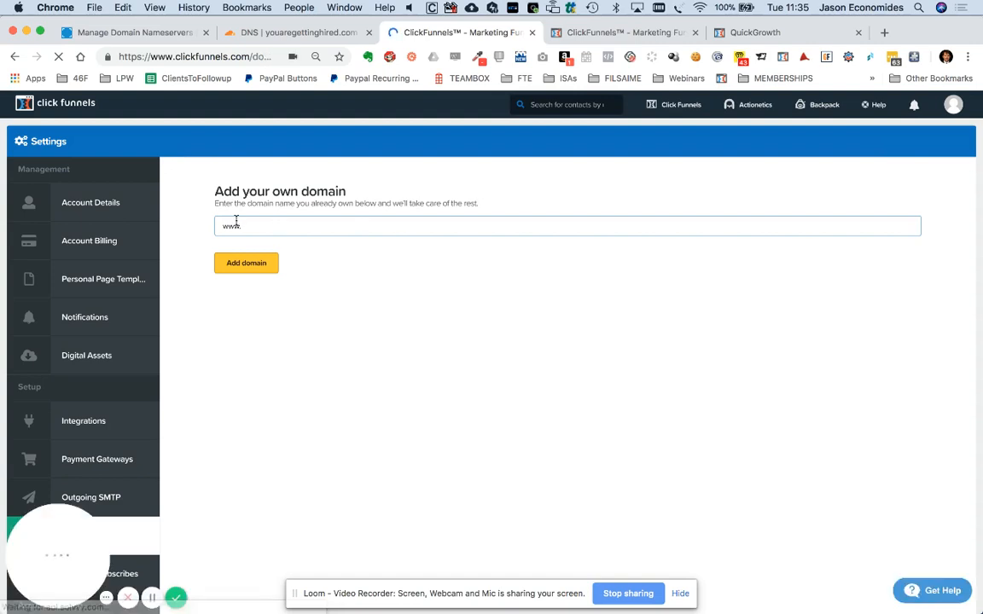
# Clear the www prefix, add specialoffers.youaregettinghired.com as the domain and confirm that the CNAME step is done.
pyautogui.moveTo(243, 226); pyautogui.dragTo(216, 225)
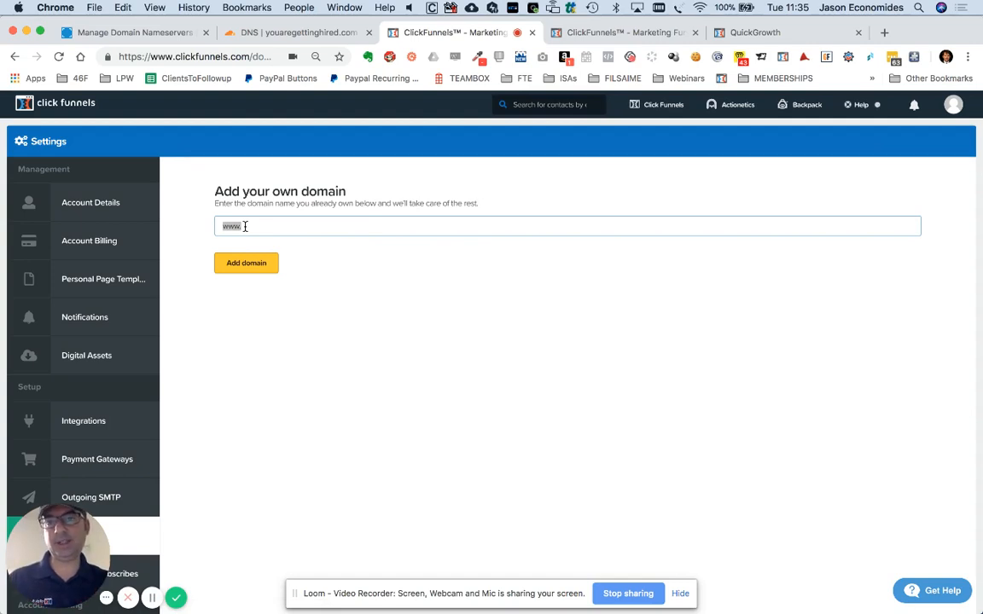
pyautogui.write('www')
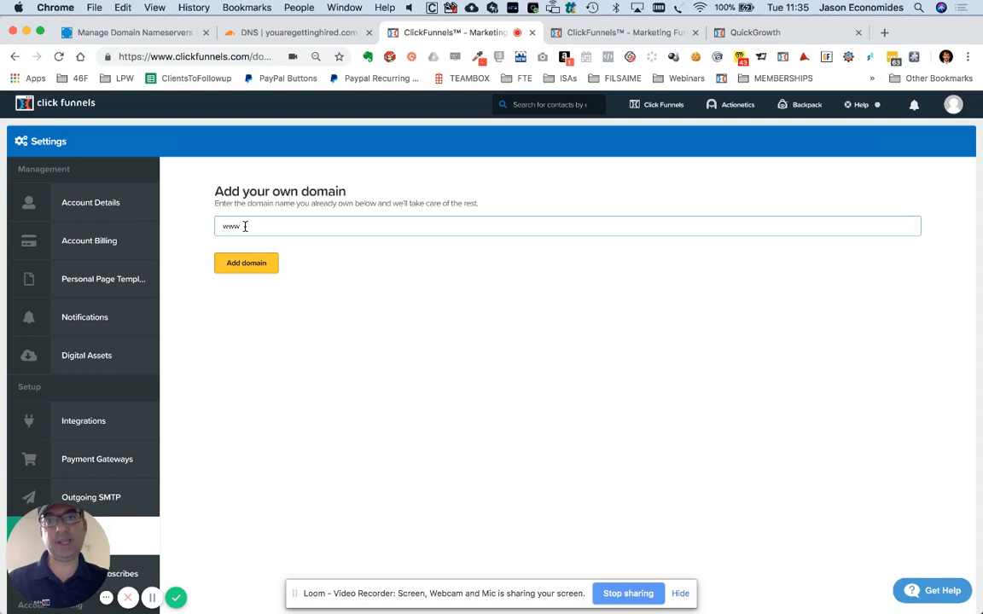
pyautogui.press('BackSpace')
pyautogui.press('BackSpace')
pyautogui.press('BackSpace')
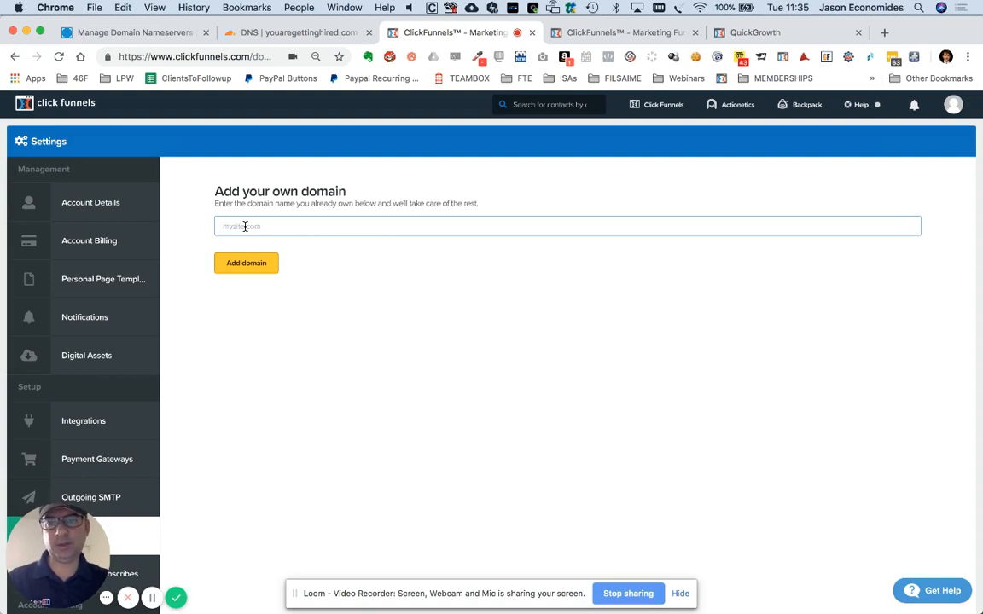
pyautogui.write('special')
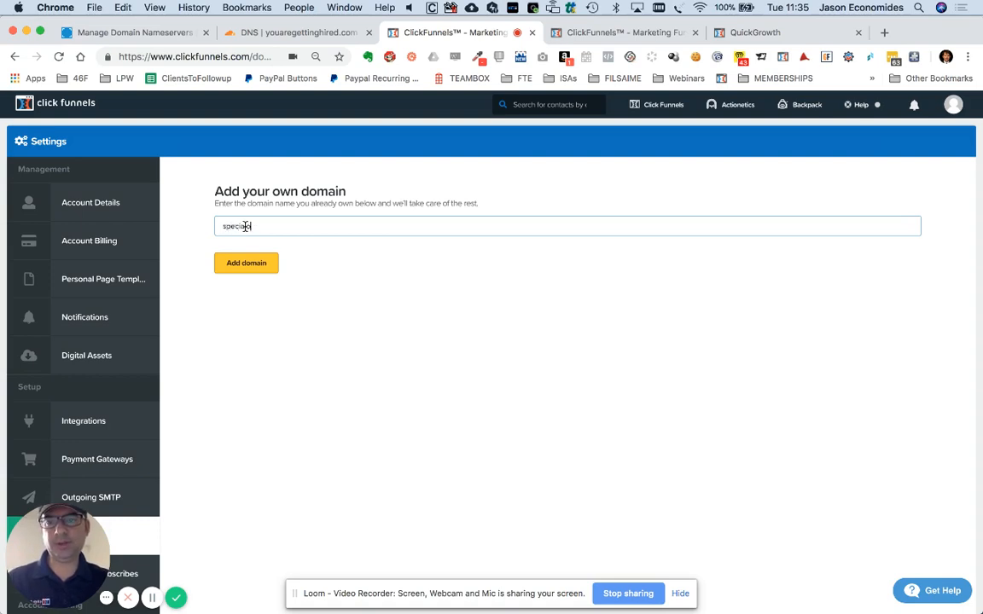
pyautogui.write('offers.')
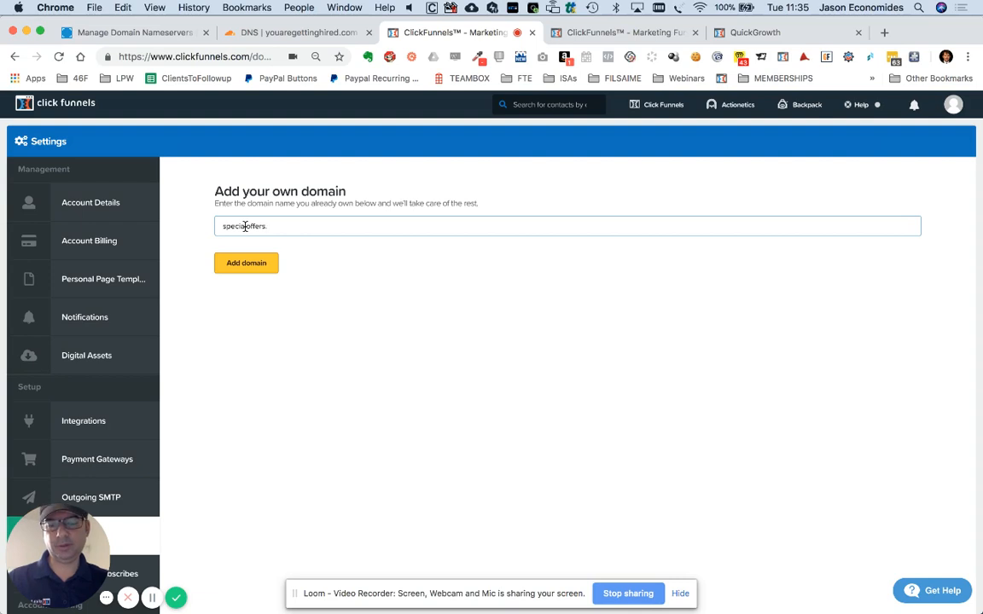
pyautogui.write('youaregetting')
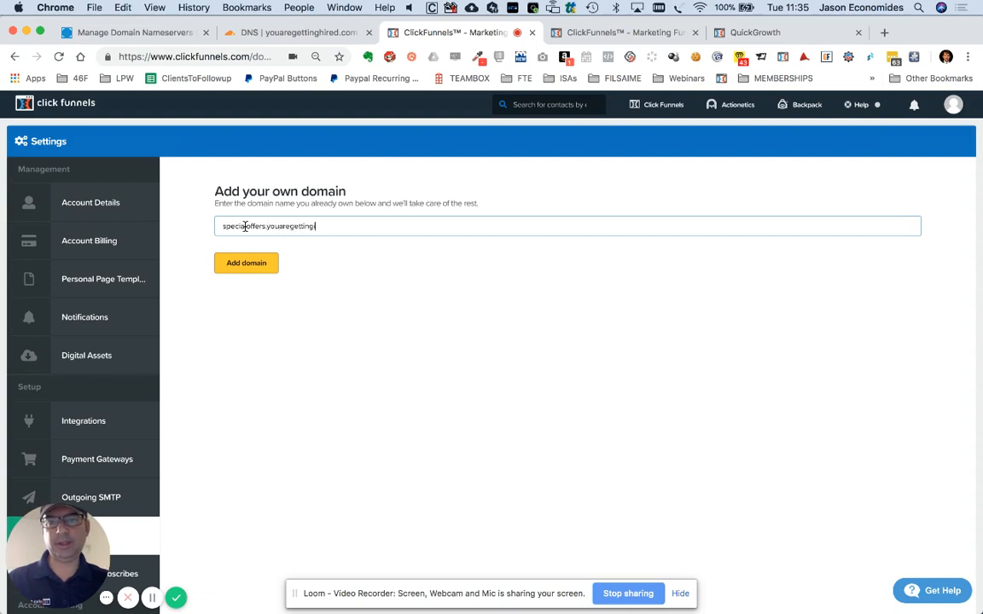
pyautogui.write('hired.com')
pyautogui.click(252, 259)
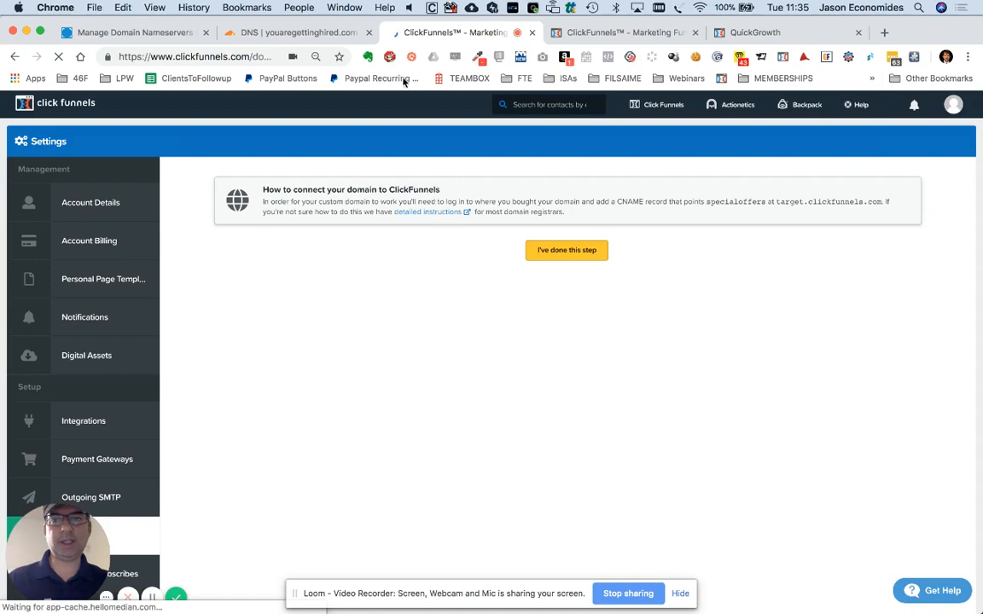
pyautogui.click(563, 260)
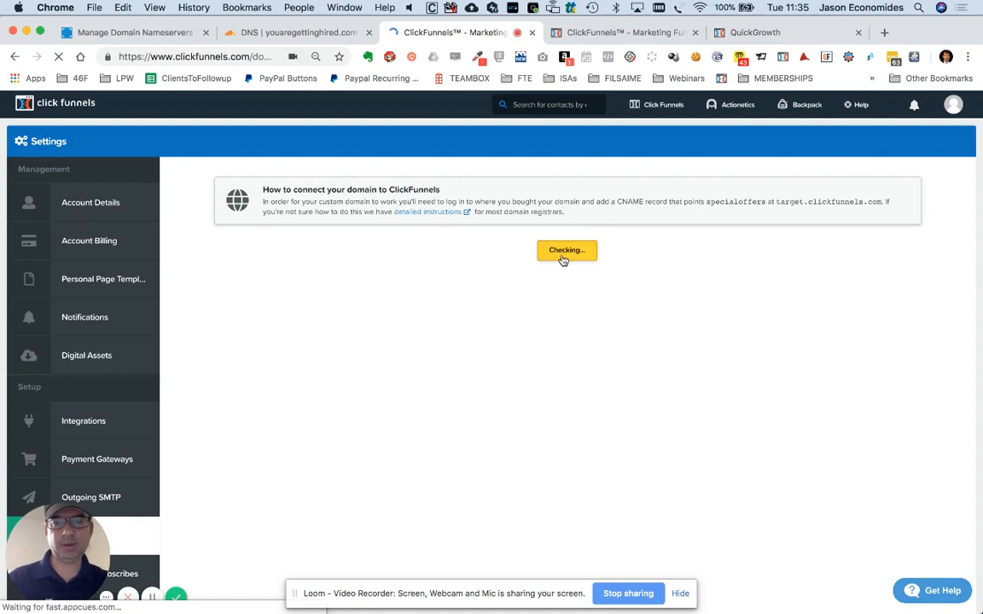
pyautogui.click(498, 493)
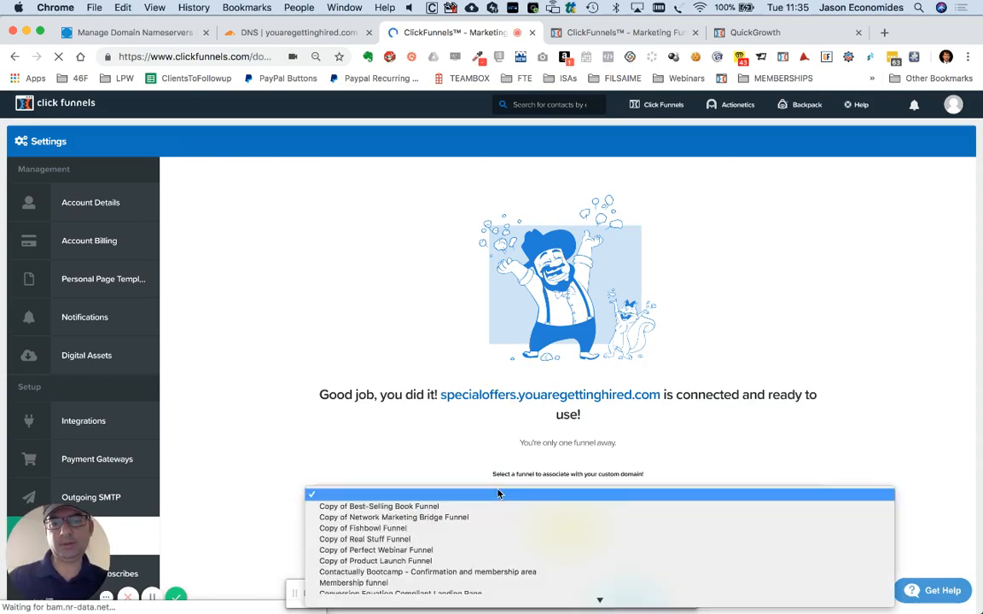
pyautogui.scroll(-10, 475, 537)
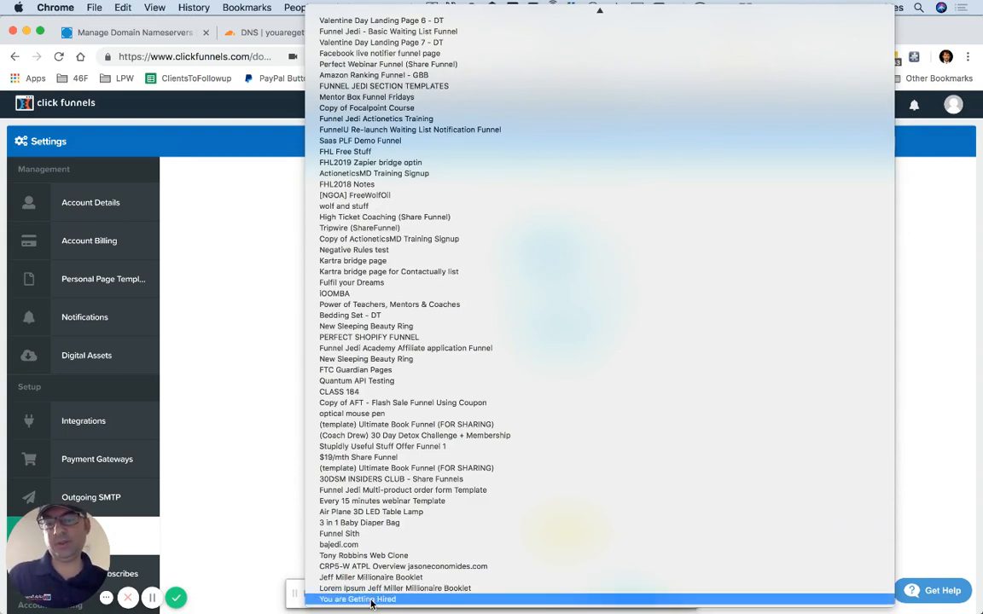
pyautogui.click(217, 442)
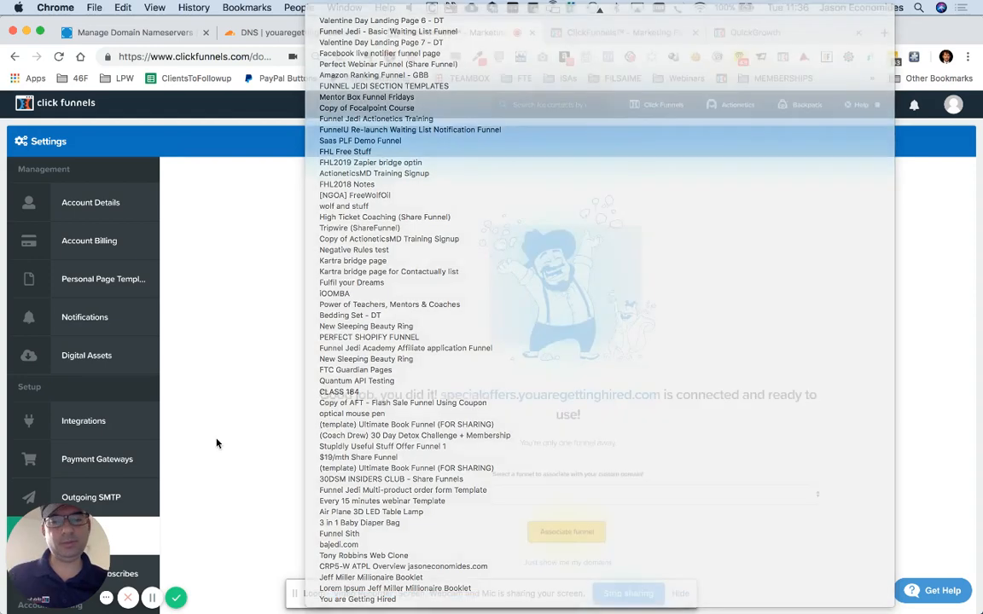